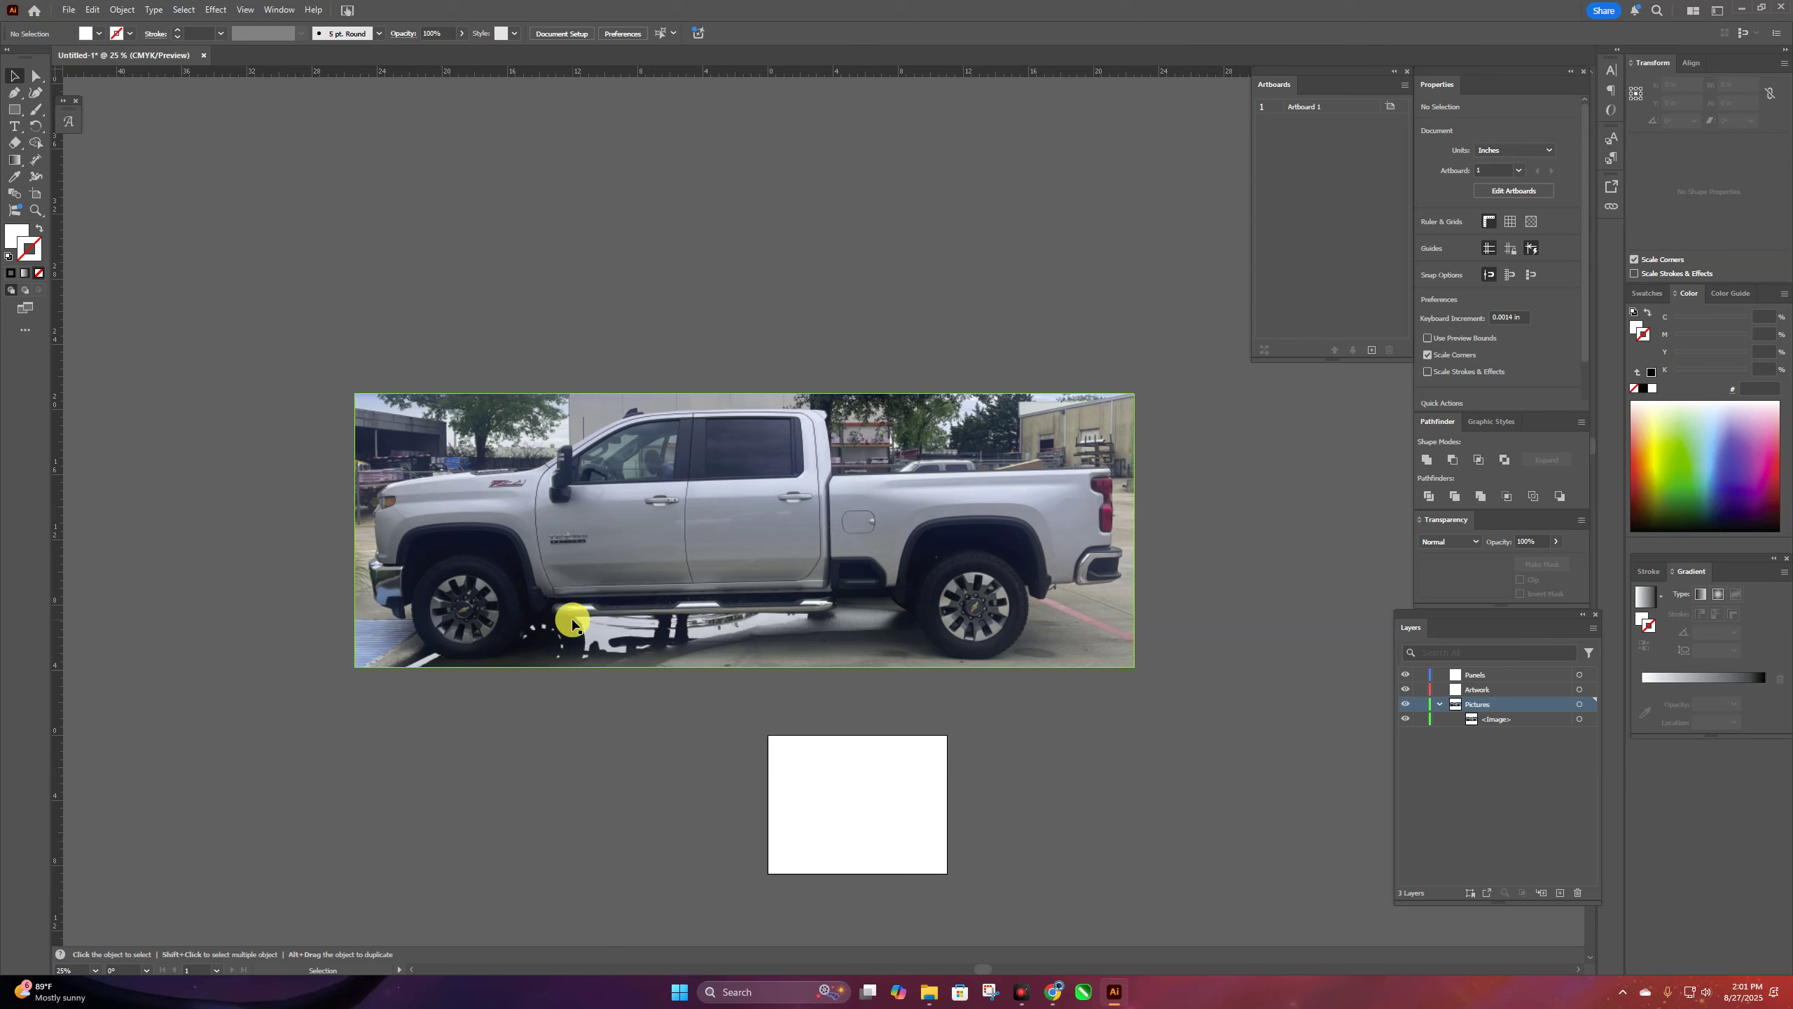
- Draw a thin white rectangle above the truck photo as a reference bar and set its width to 23 in
click(14, 109)
drag(536, 327, 796, 358)
click(16, 77)
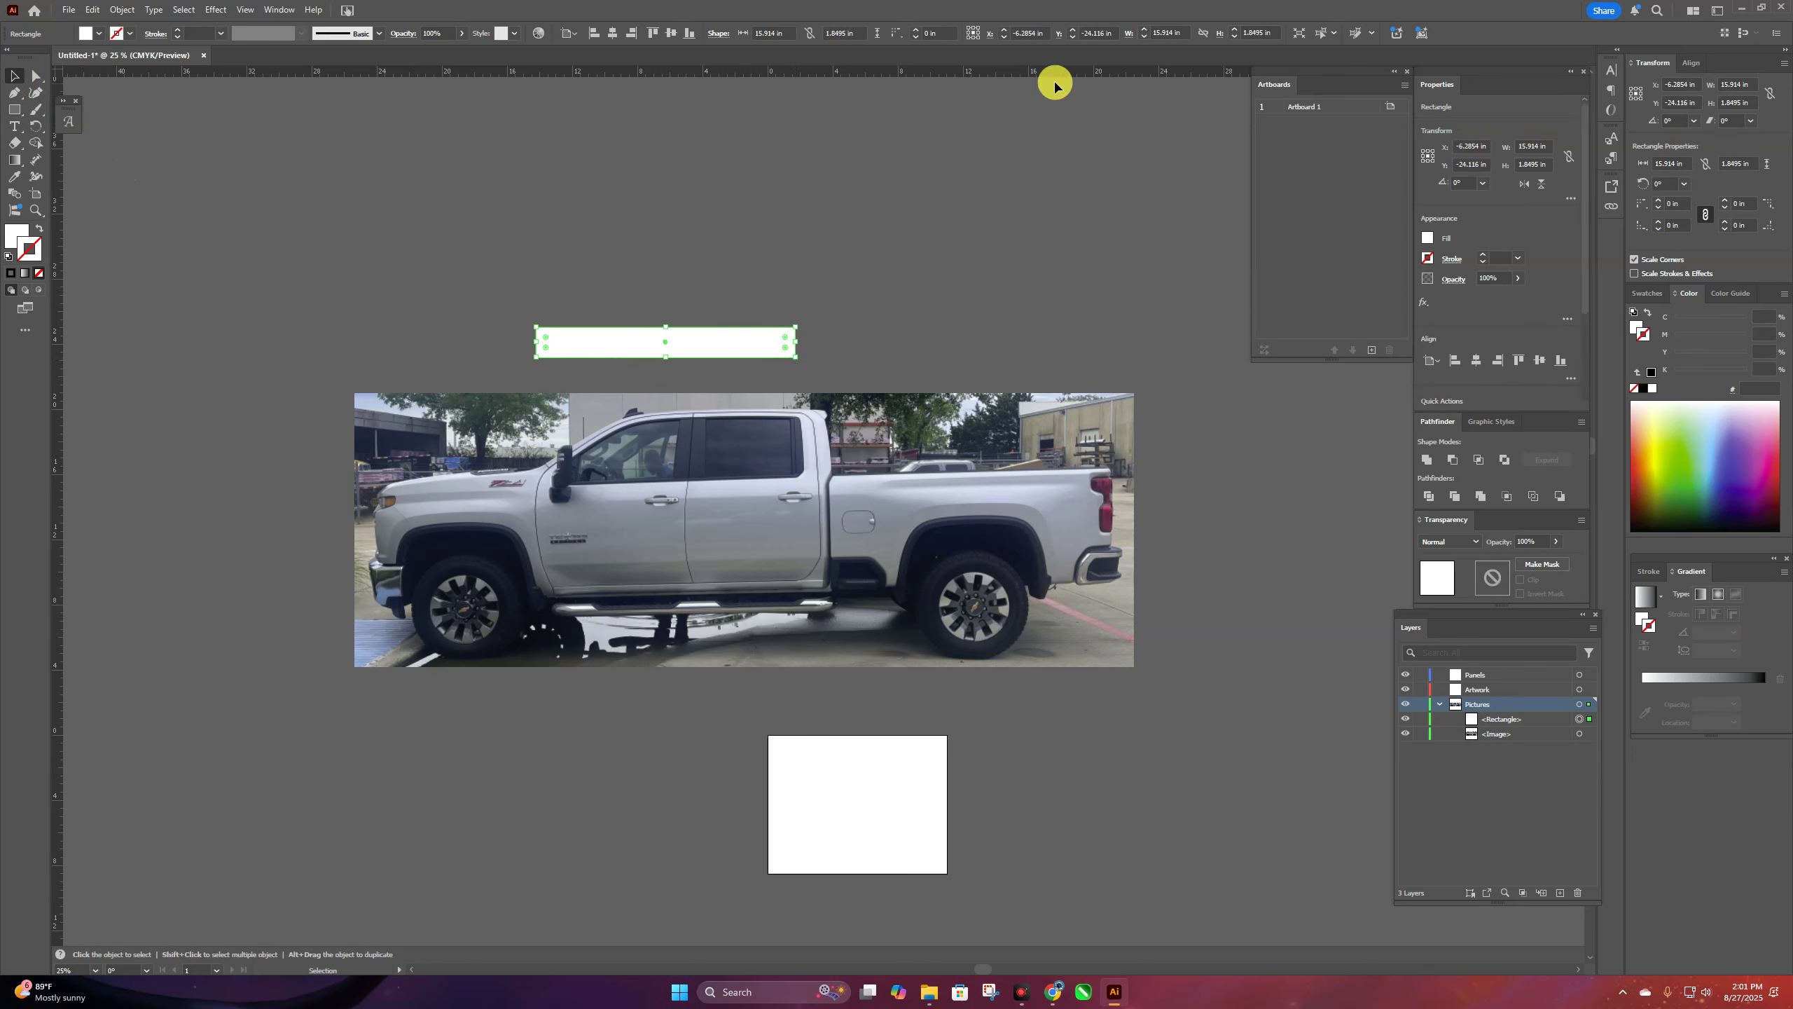
drag(1190, 35, 1136, 33)
text(23)
key(Return)
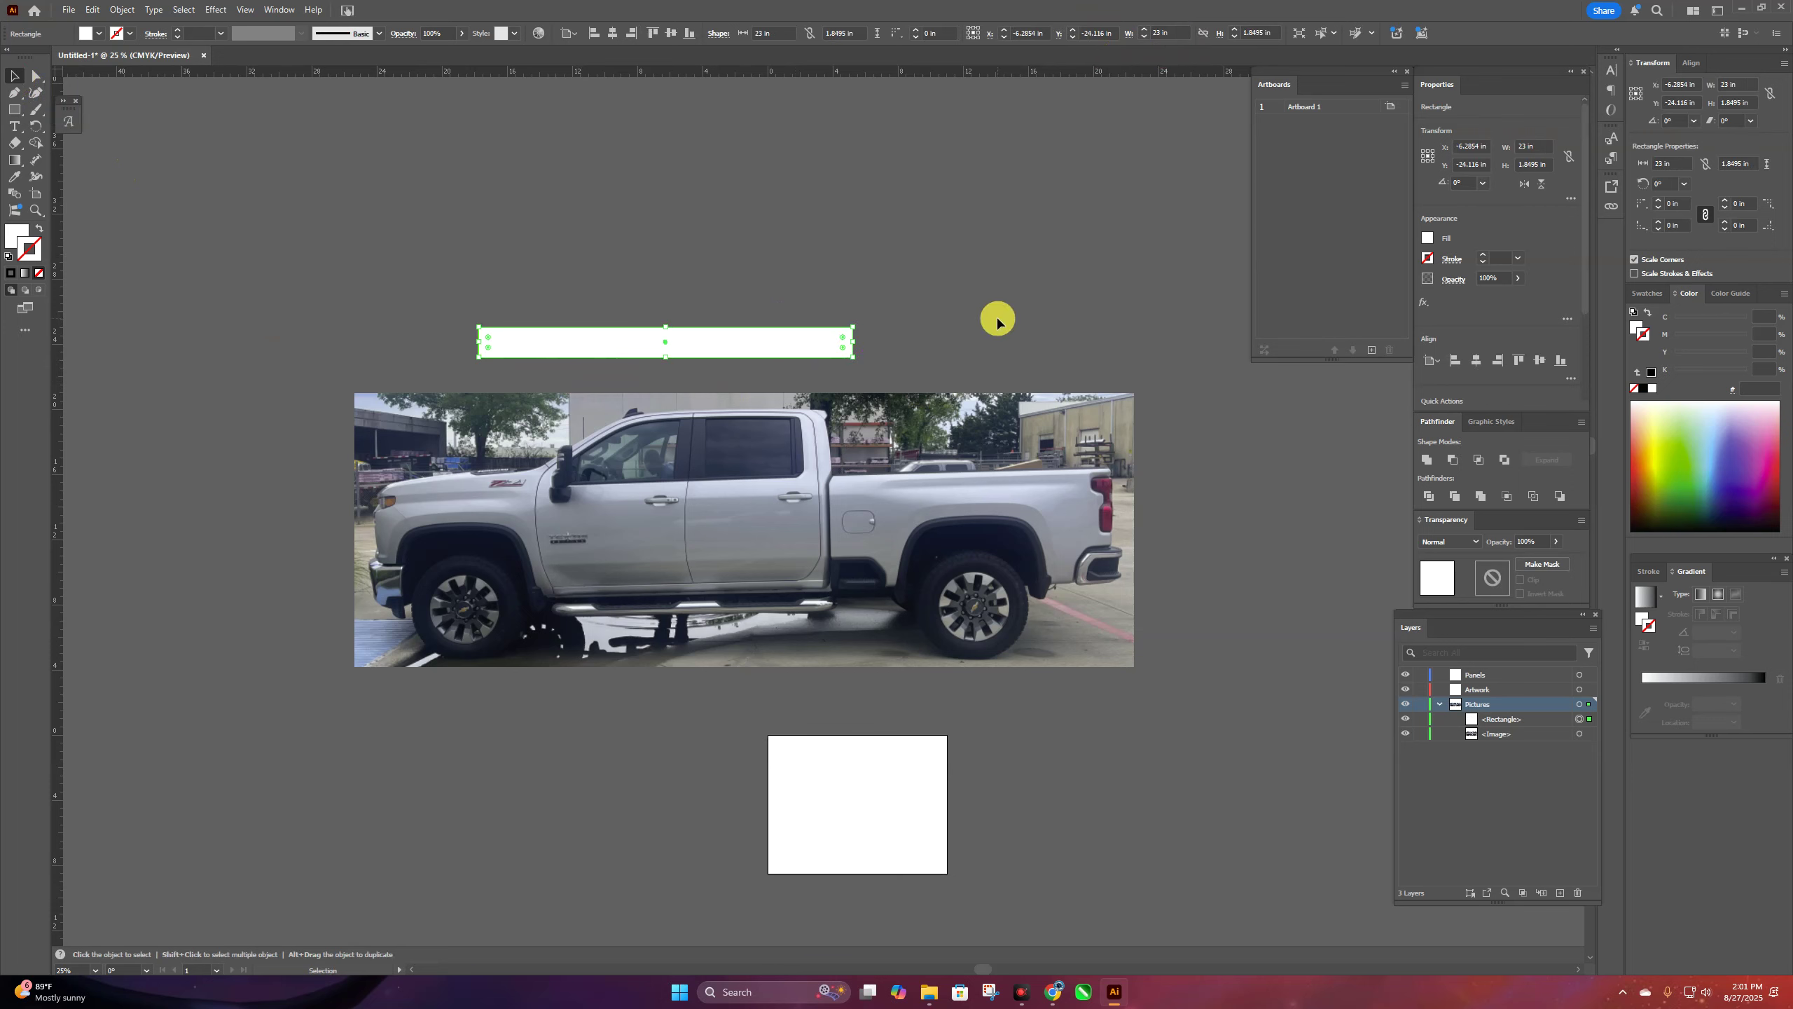
- Enlarge the truck photo proportionally so the truck approaches the scale of the reference bar
key(ctrl+minus)
key(ctrl+minus)
key(ctrl+minus)
key(ctrl+minus)
key(ctrl+equal)
key(ctrl+equal)
click(1025, 615)
drag(1053, 600, 1363, 582)
click(1078, 344)
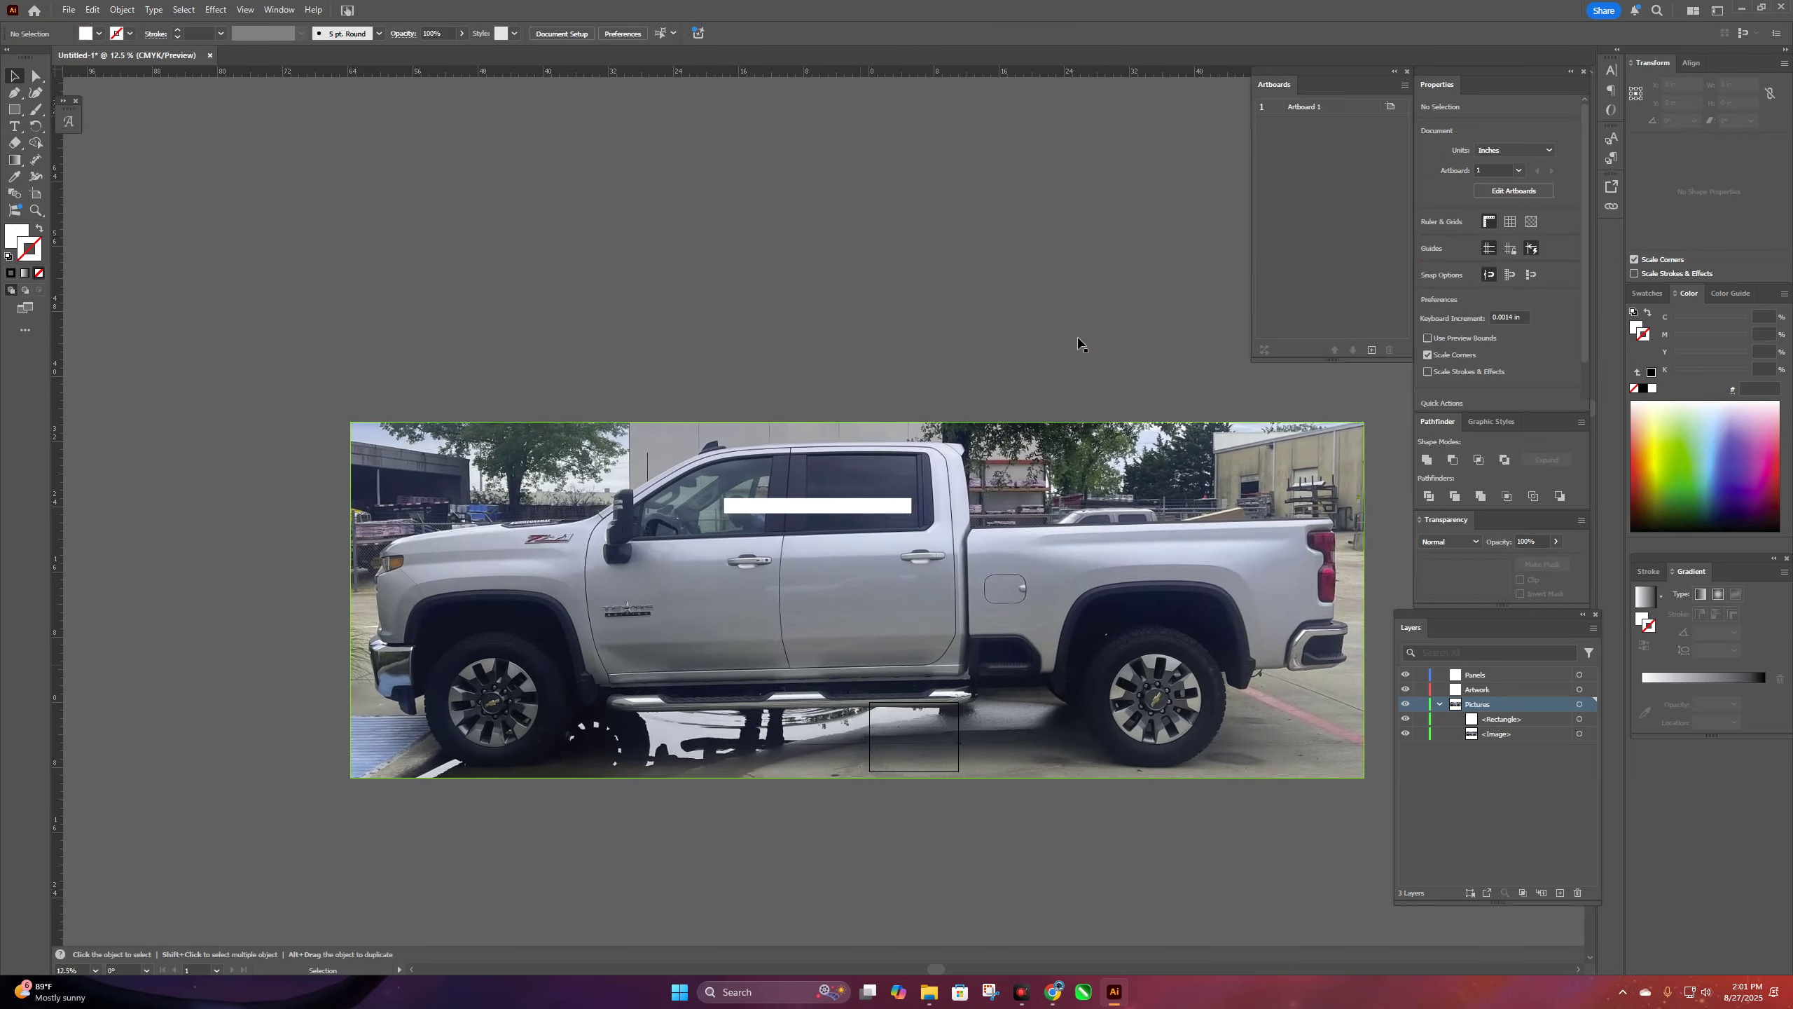
- Move the reference bar onto the front door and scale the photo to about 121.9 in wide to match it
key(ctrl+minus)
key(ctrl+minus)
key(ctrl+minus)
key(ctrl+equal)
key(ctrl+equal)
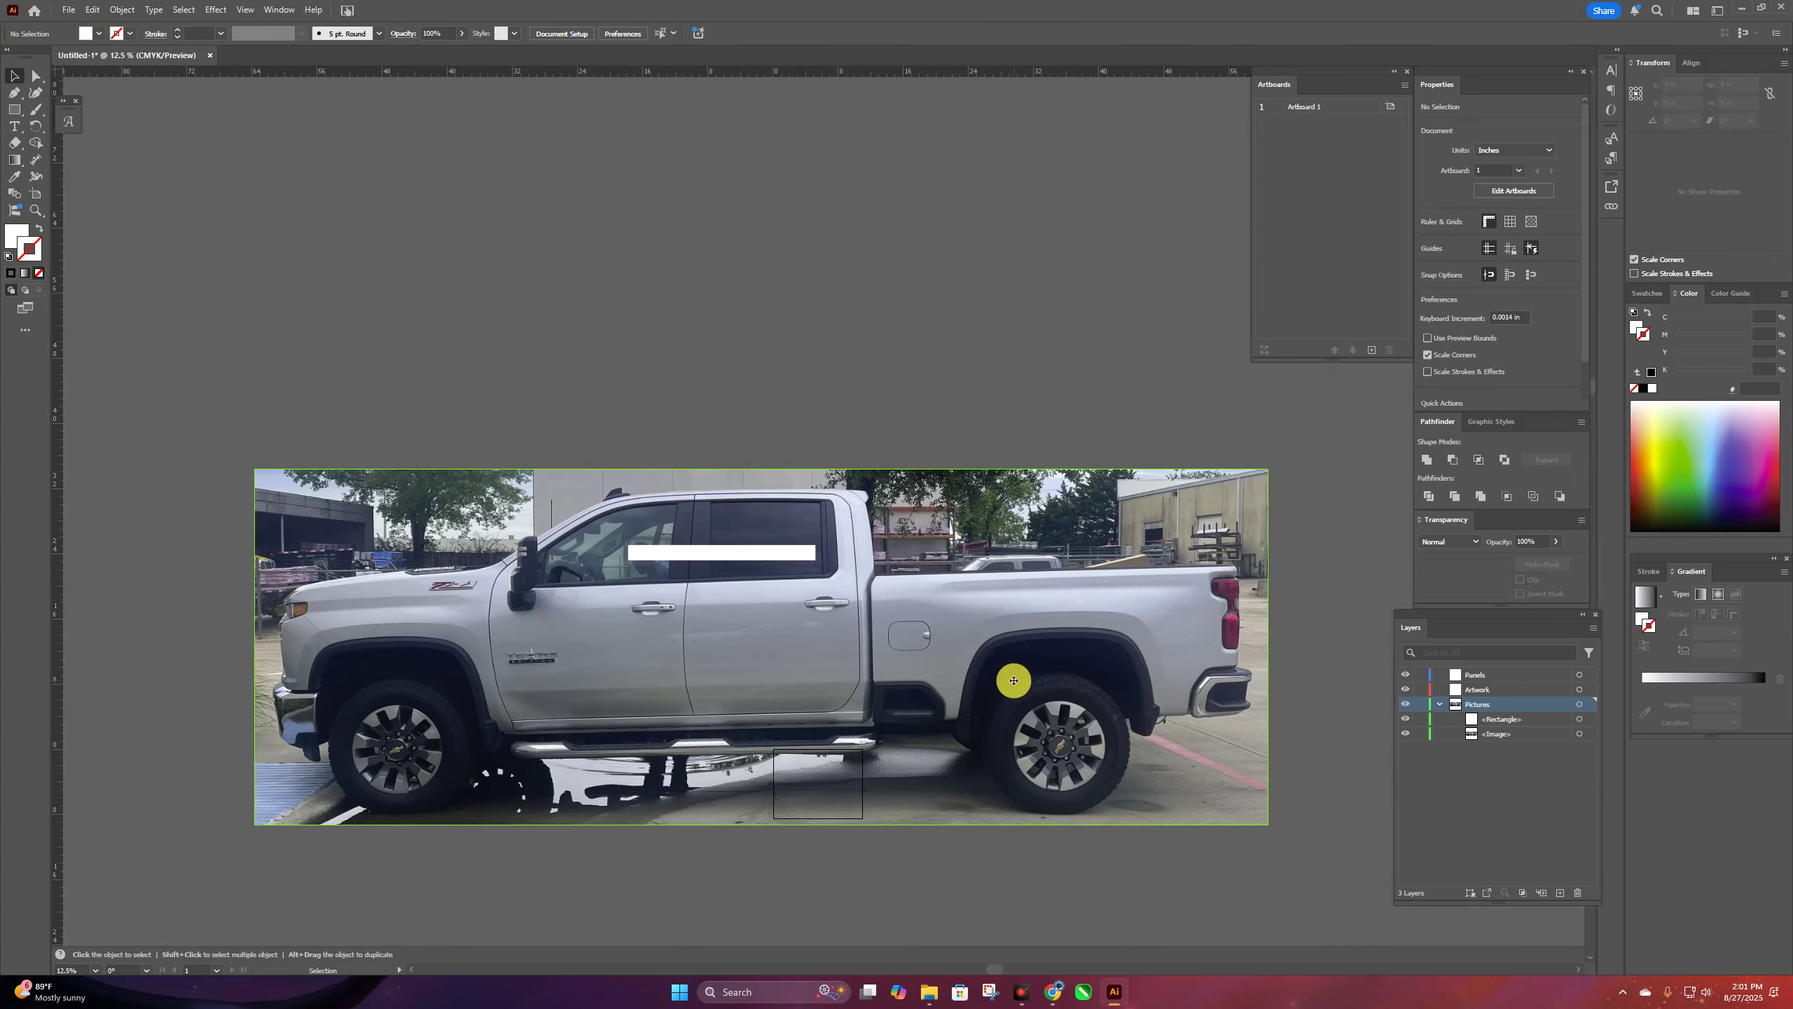
drag(777, 550, 631, 654)
click(1028, 663)
drag(1268, 647, 1257, 646)
click(1321, 625)
- Nudge the reference bar to line up with the front door's edges and check the photo's fit
click(619, 656)
key(ctrl+equal)
key(ctrl+equal)
scroll(619, 661, down, 2)
drag(473, 710, 468, 692)
key(ctrl+minus)
key(ctrl+minus)
key(ctrl+minus)
click(974, 372)
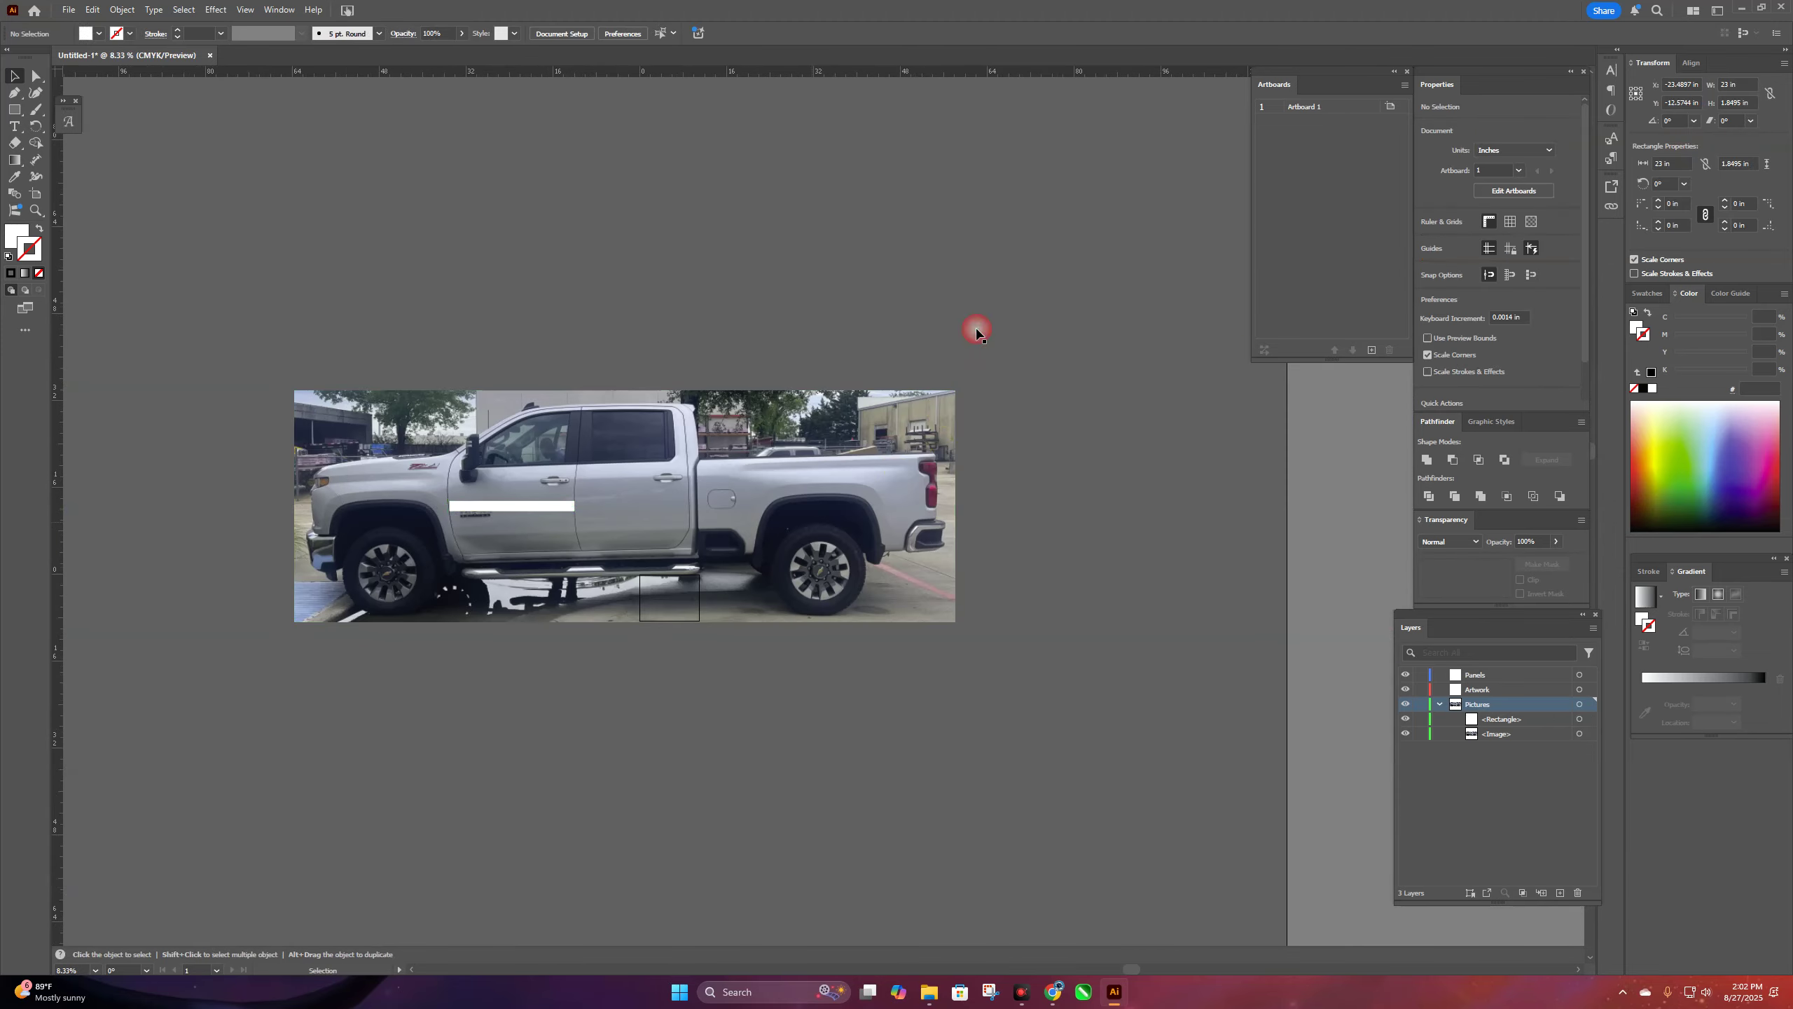
click(842, 499)
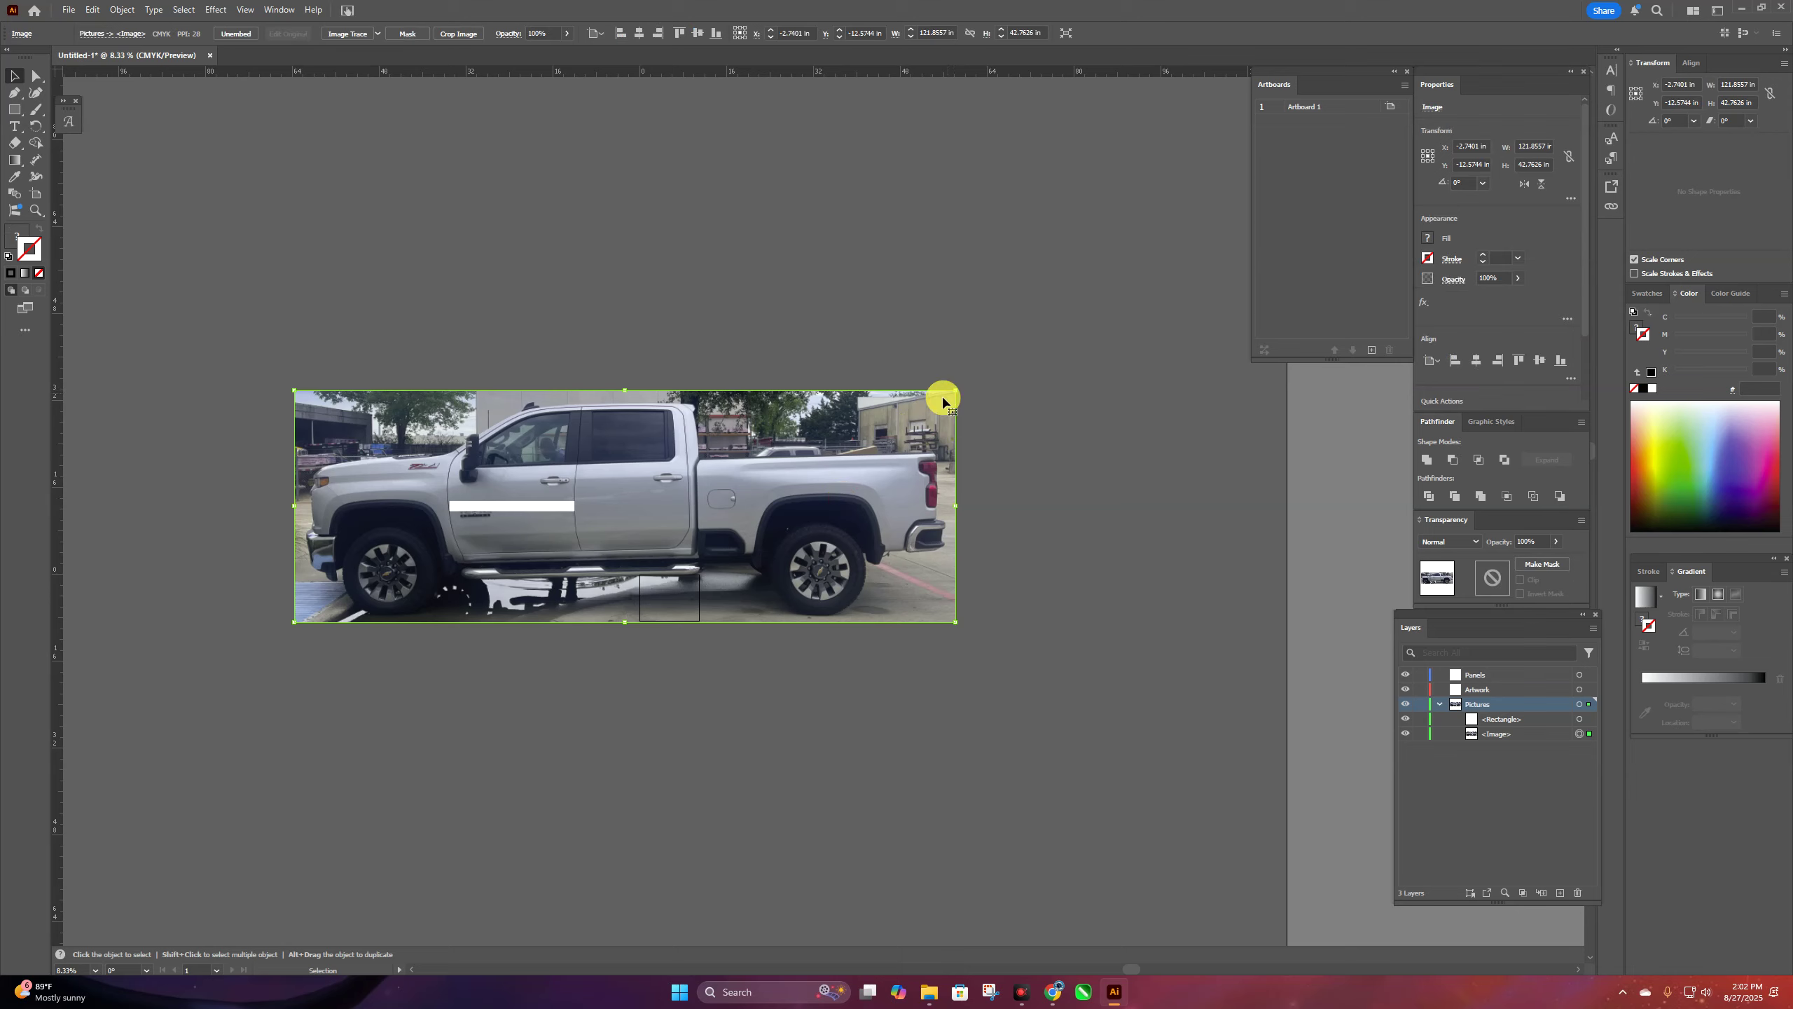
click(813, 365)
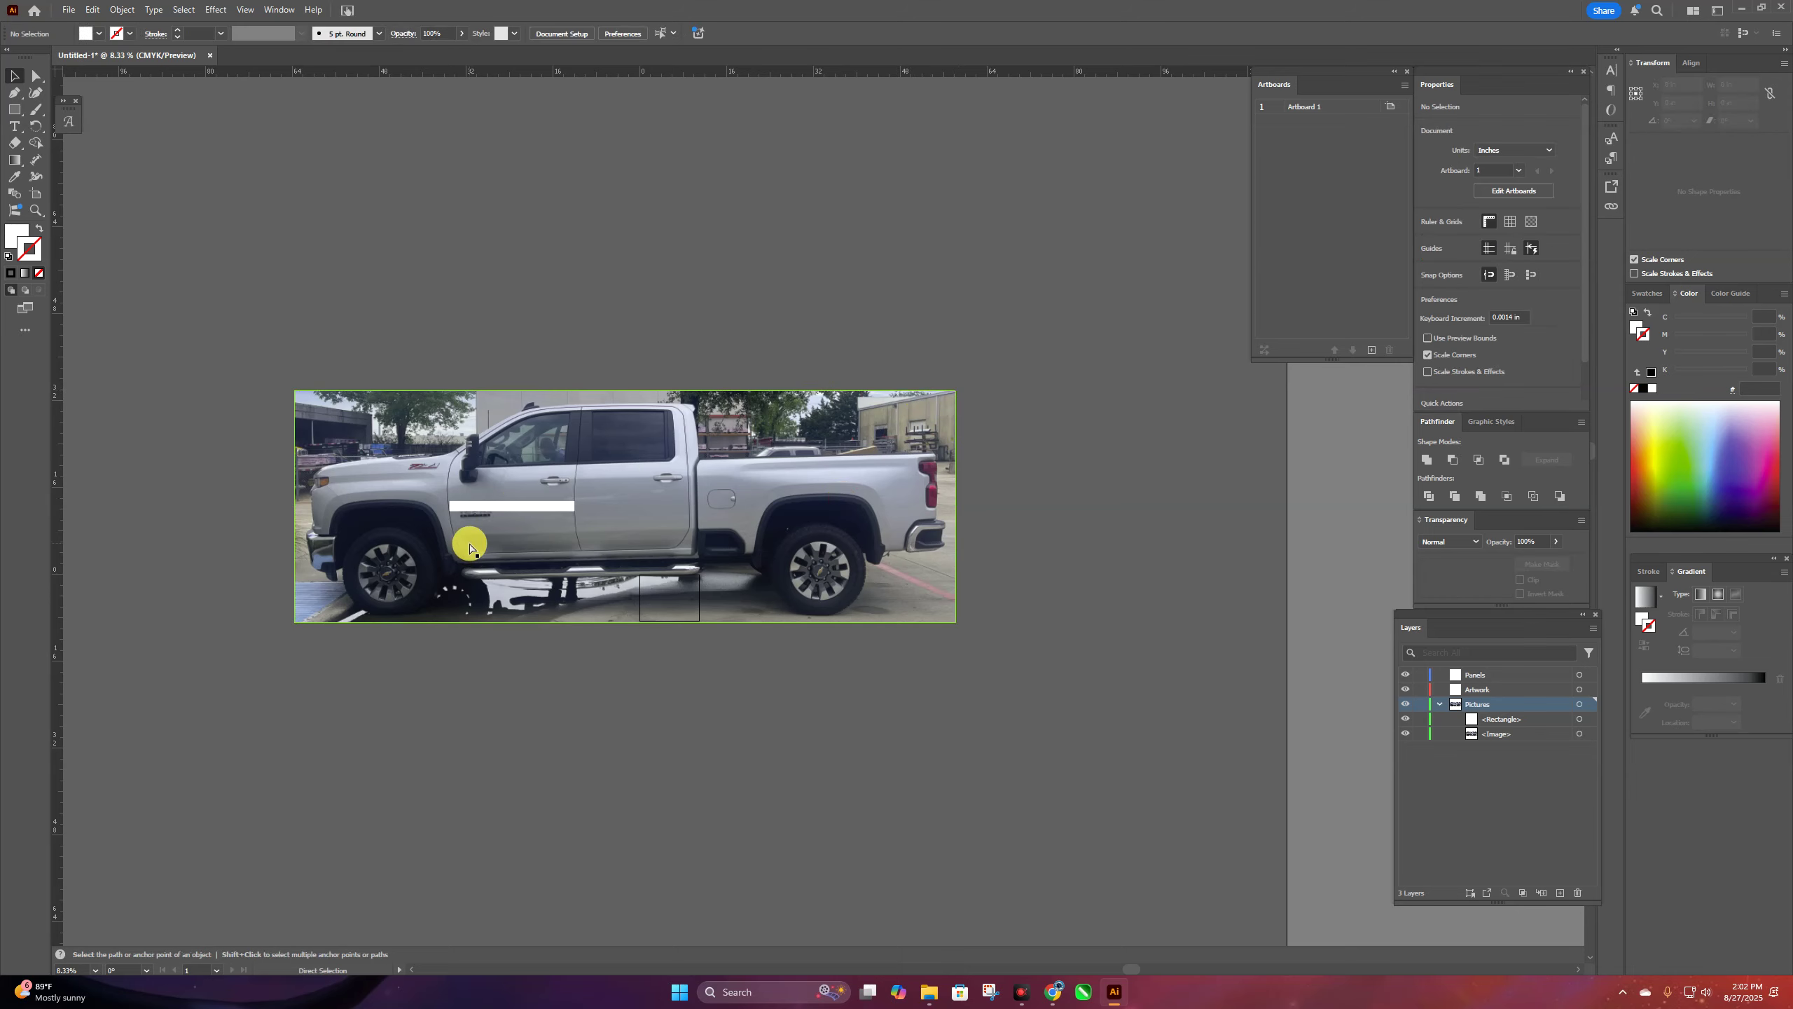
- Set the reference bar's width to 41.5 in and lay it along the truck bed side
key(ctrl+equal)
drag(1085, 964, 1020, 964)
click(554, 505)
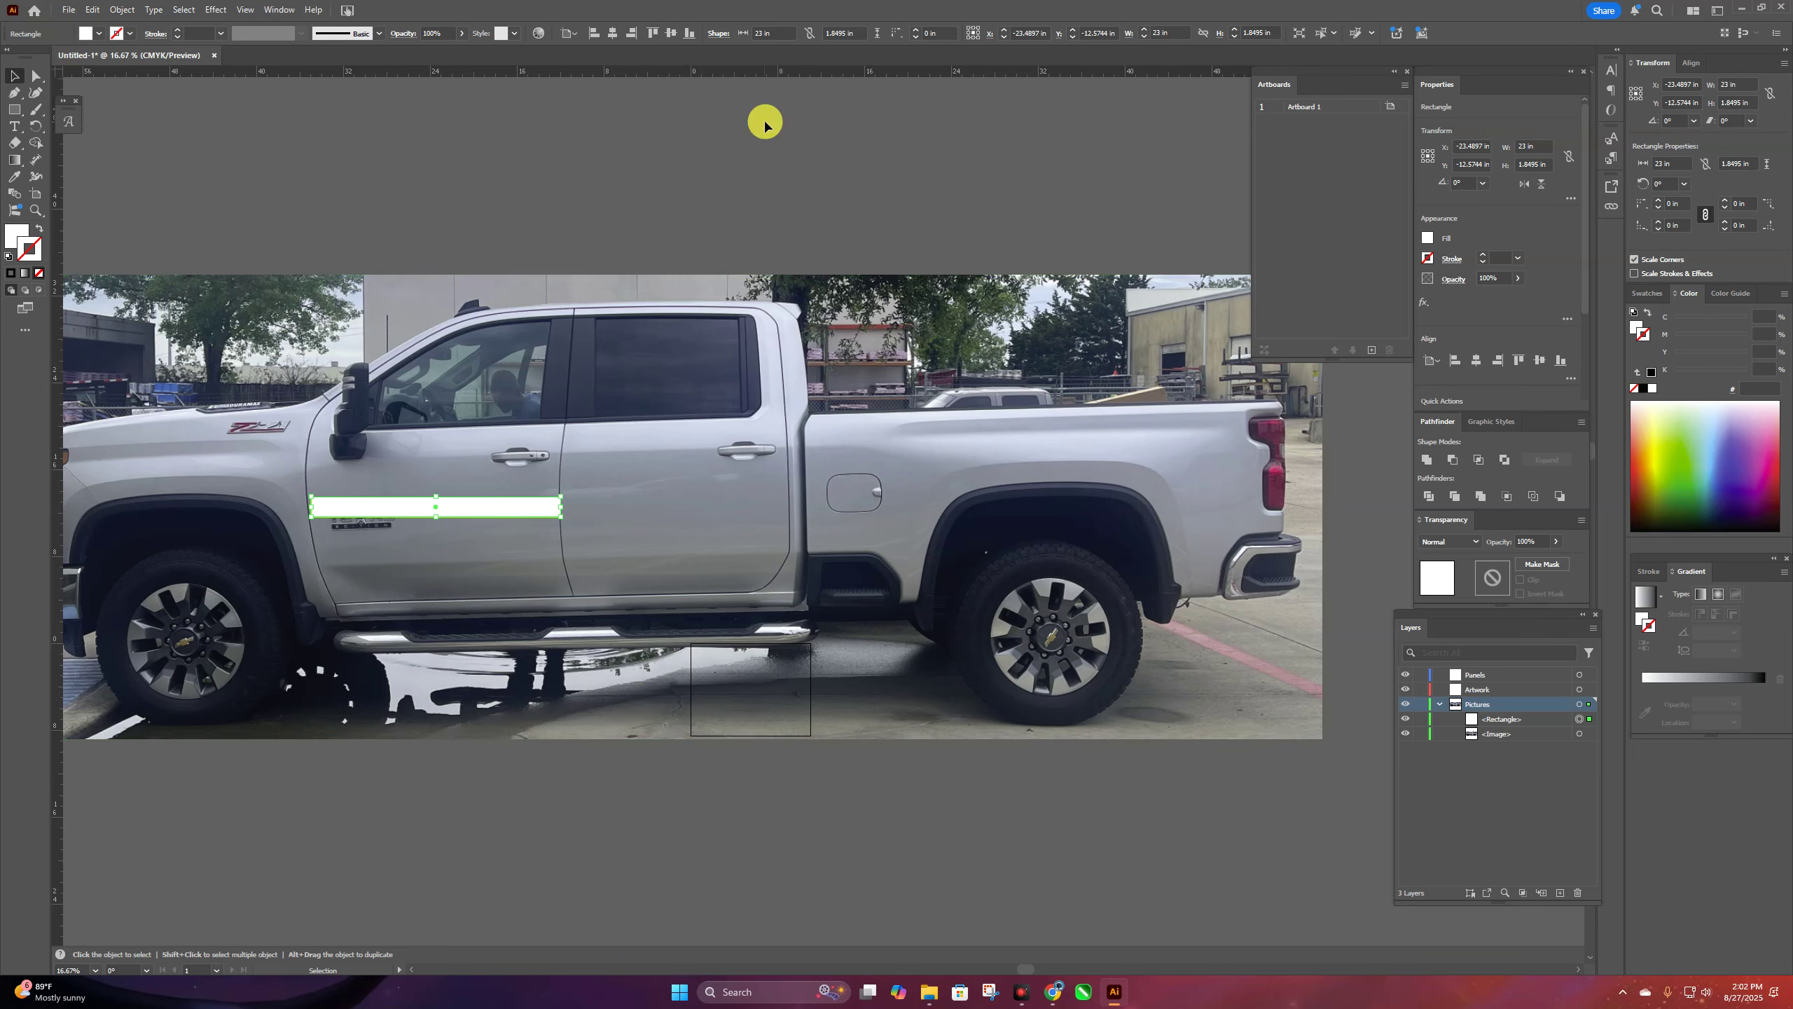
click(775, 33)
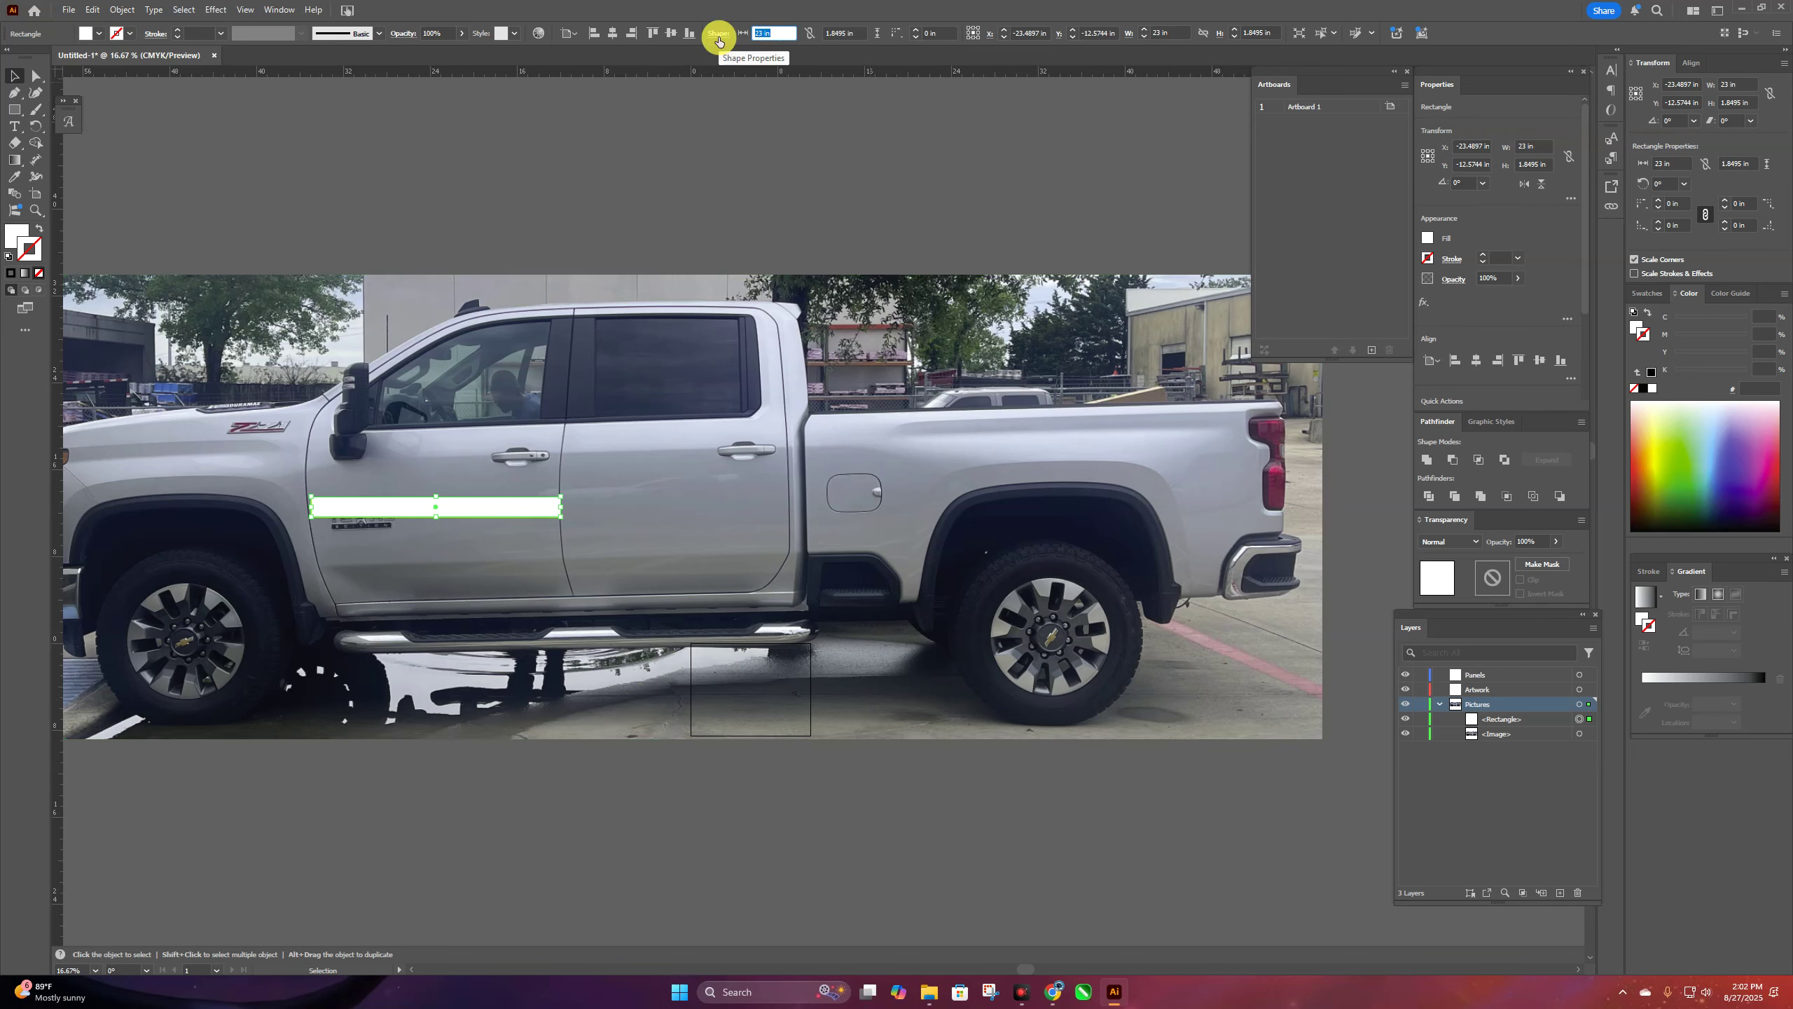
text(41.5)
key(Return)
drag(504, 515, 1103, 450)
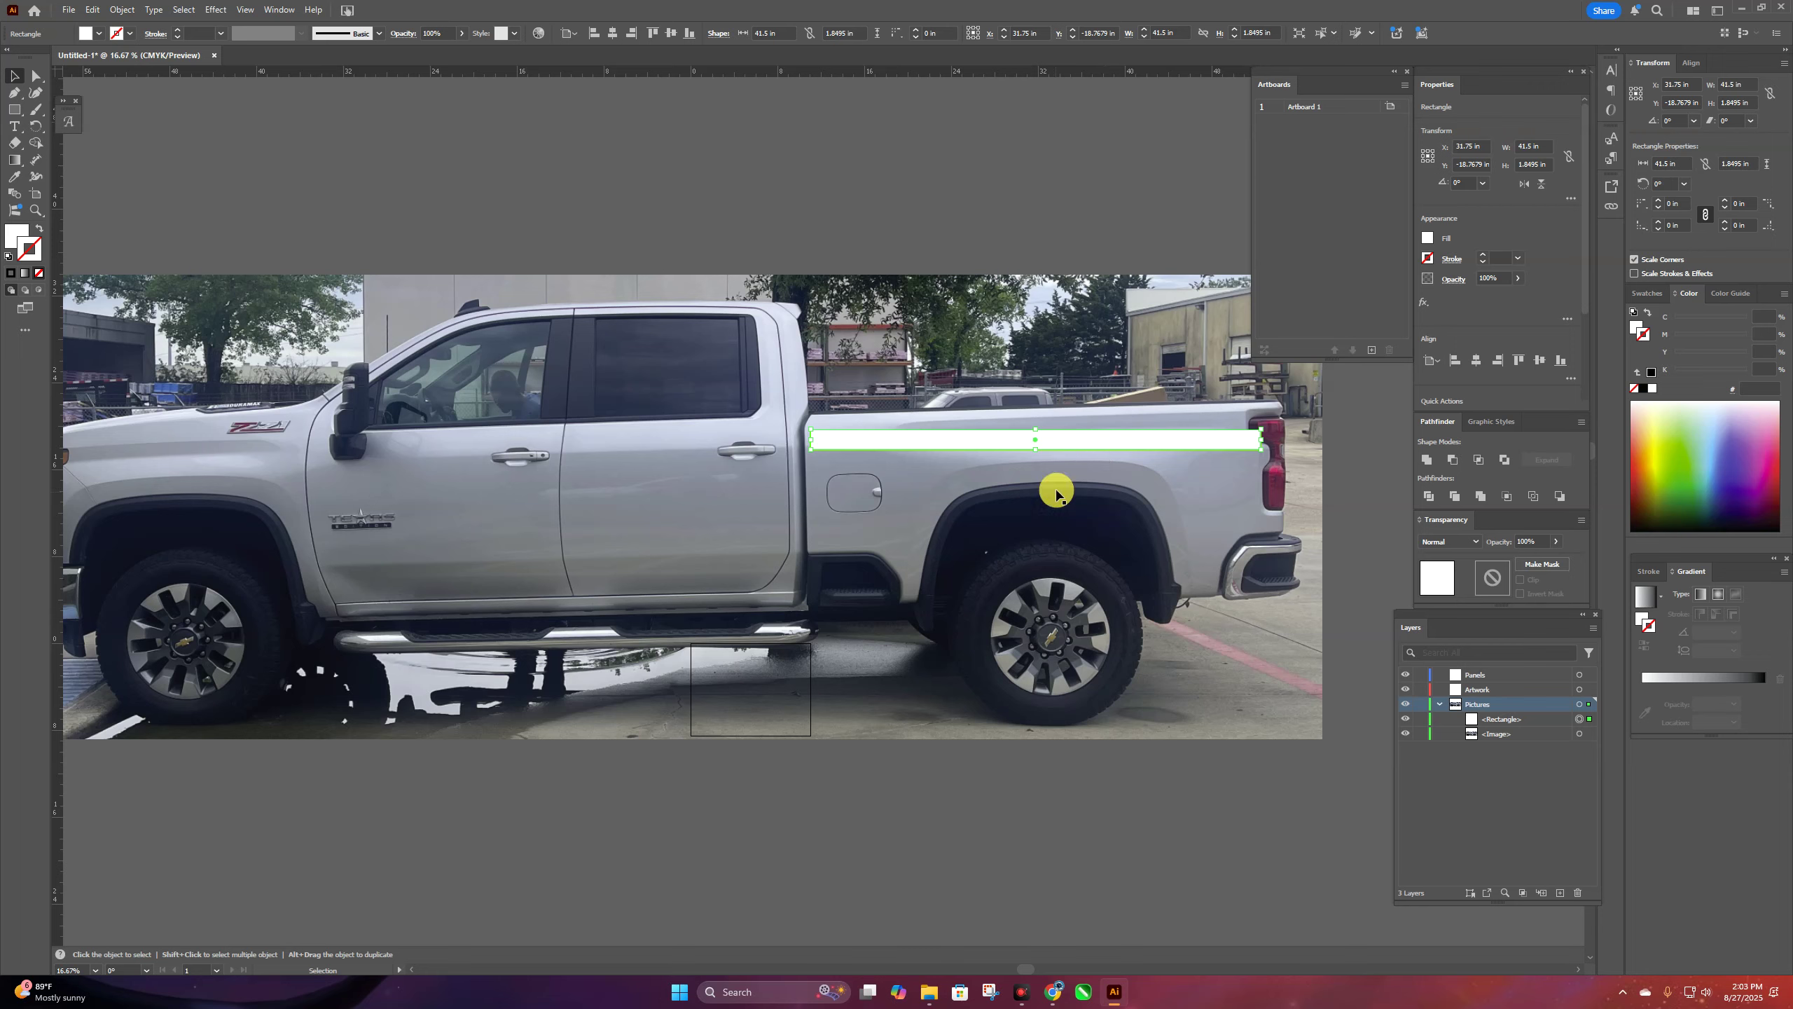
- Set the bar's height to 18.25 in, narrow it to about 4.3 in wide, and keep it behind the rear wheel
click(1267, 32)
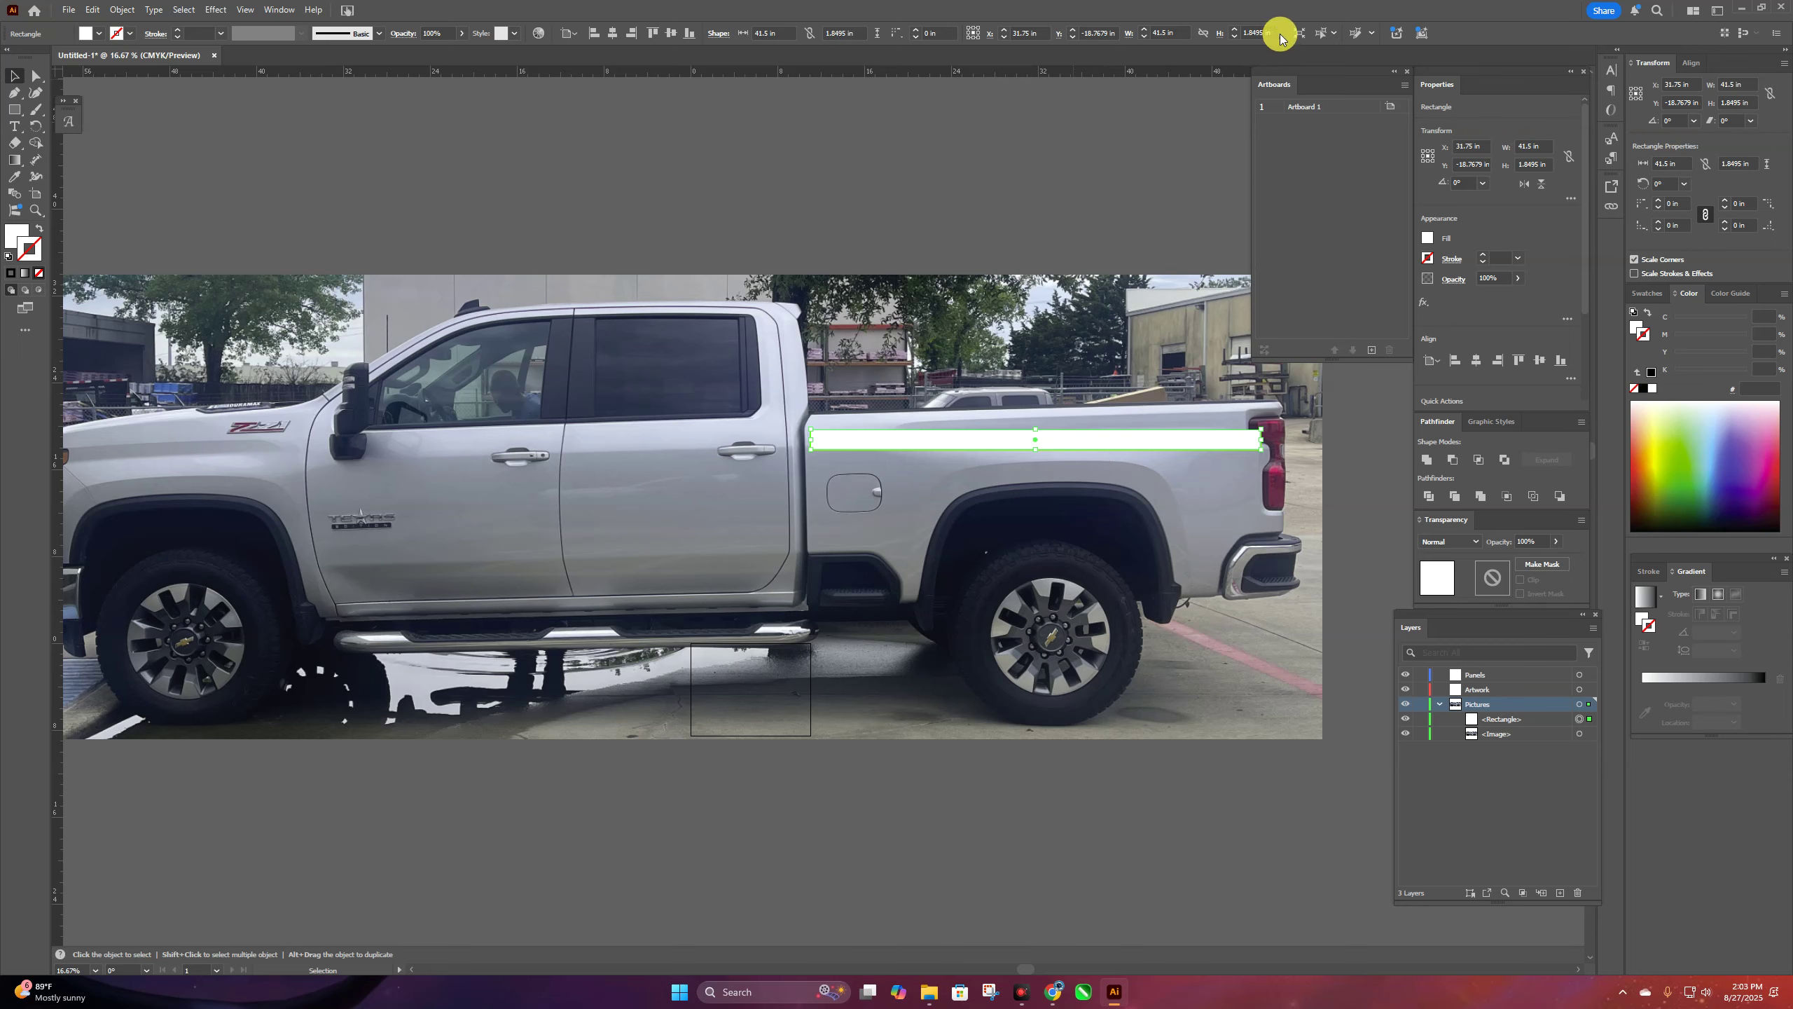
text(18.25)
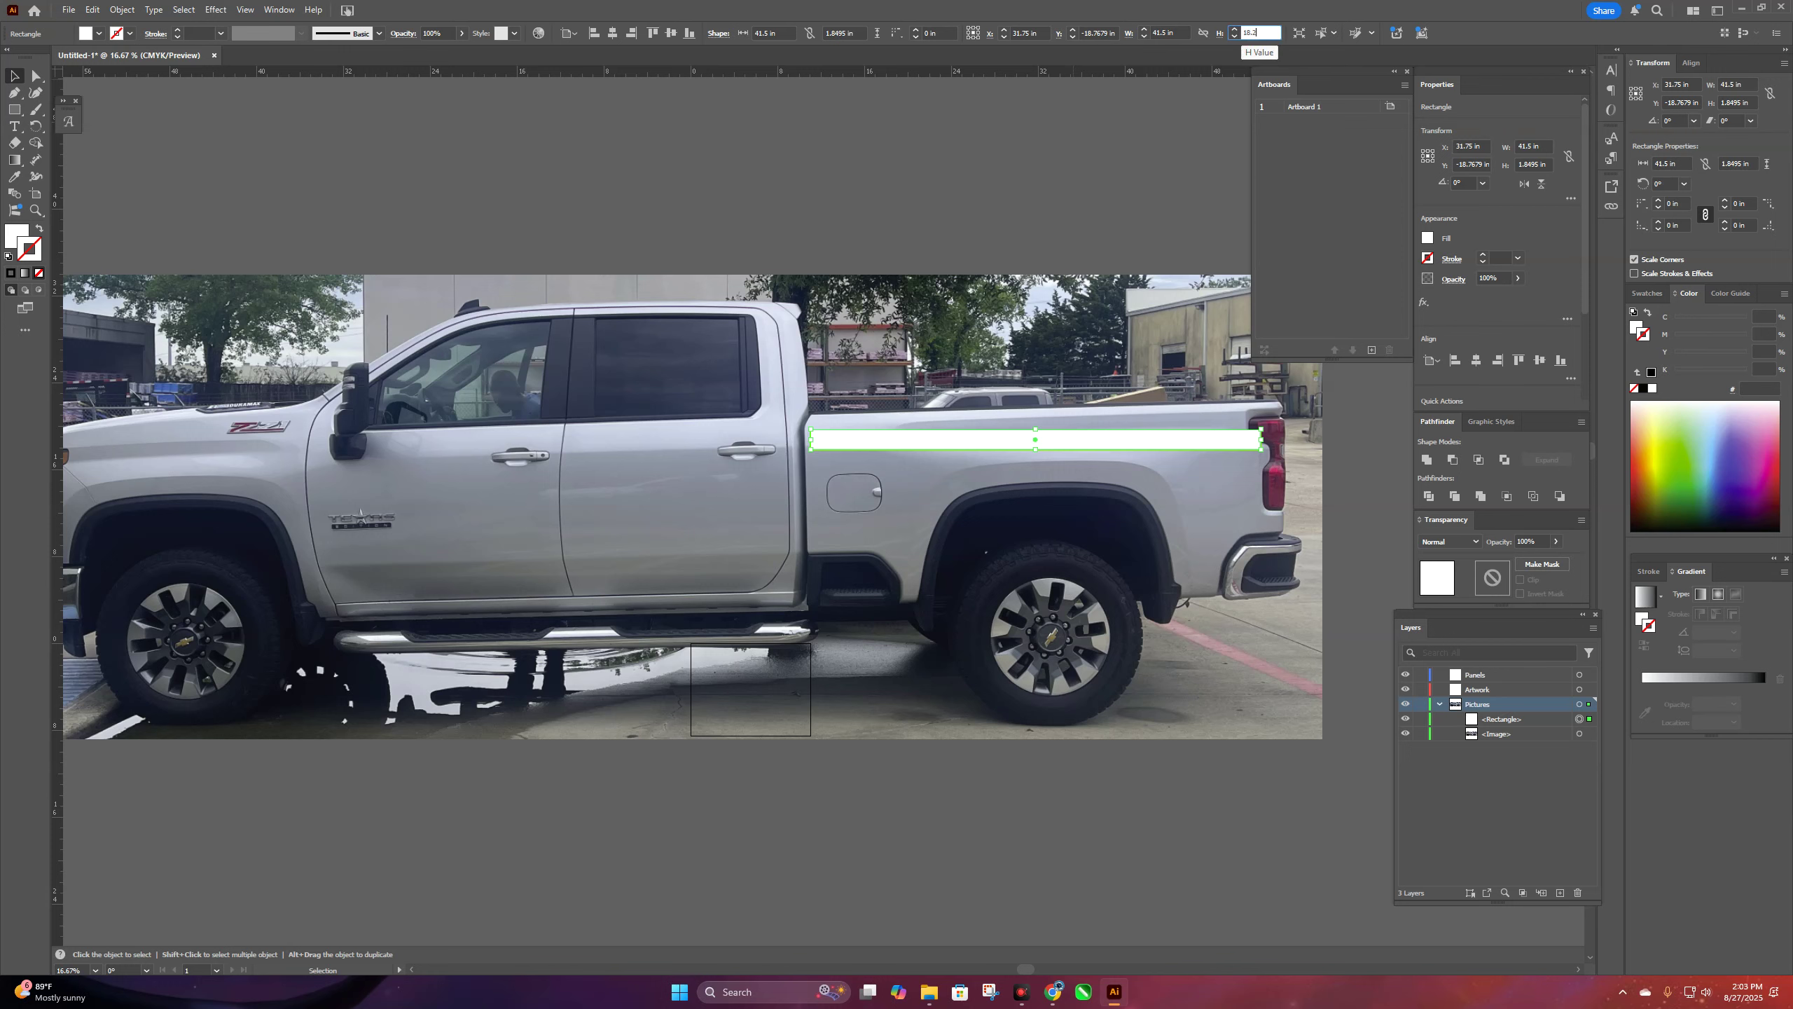
key(Return)
drag(811, 443, 1186, 475)
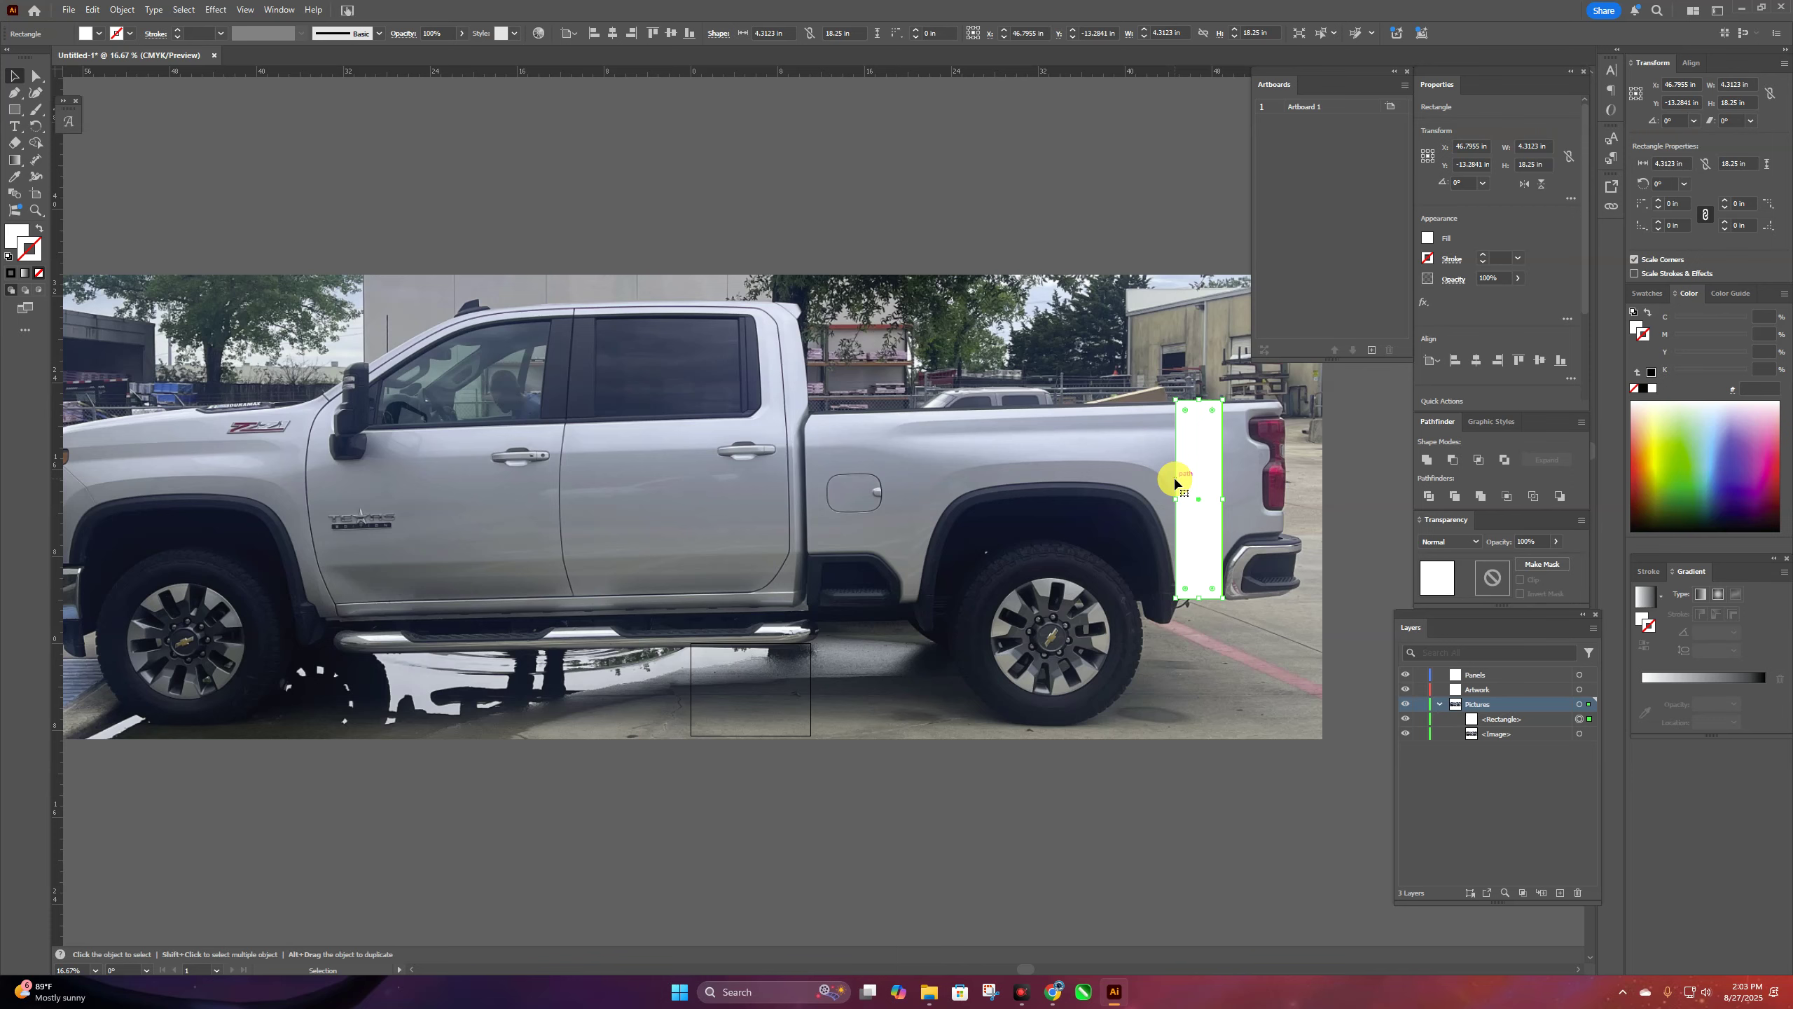
- Move the bar onto the rear door, set its height to 28.5 in, and align it between roof and door bottom
drag(1198, 471, 681, 457)
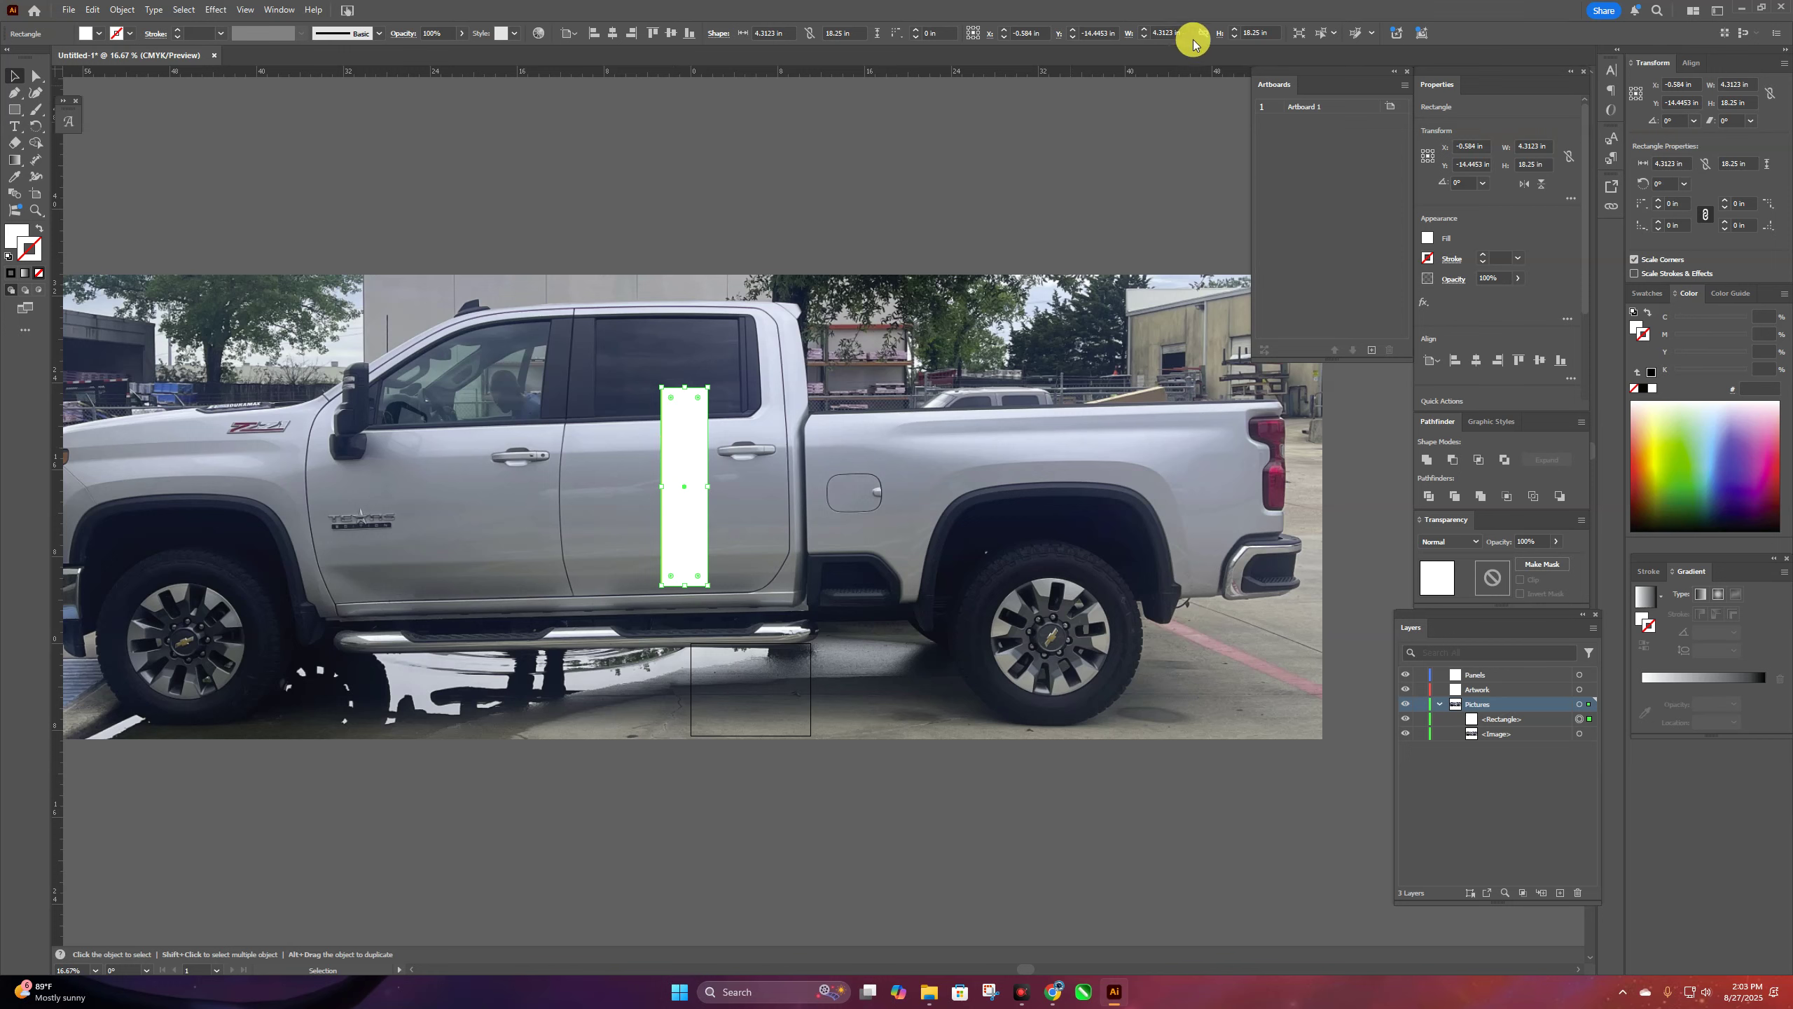
click(1261, 32)
text(28.5)
key(Return)
drag(690, 451, 695, 417)
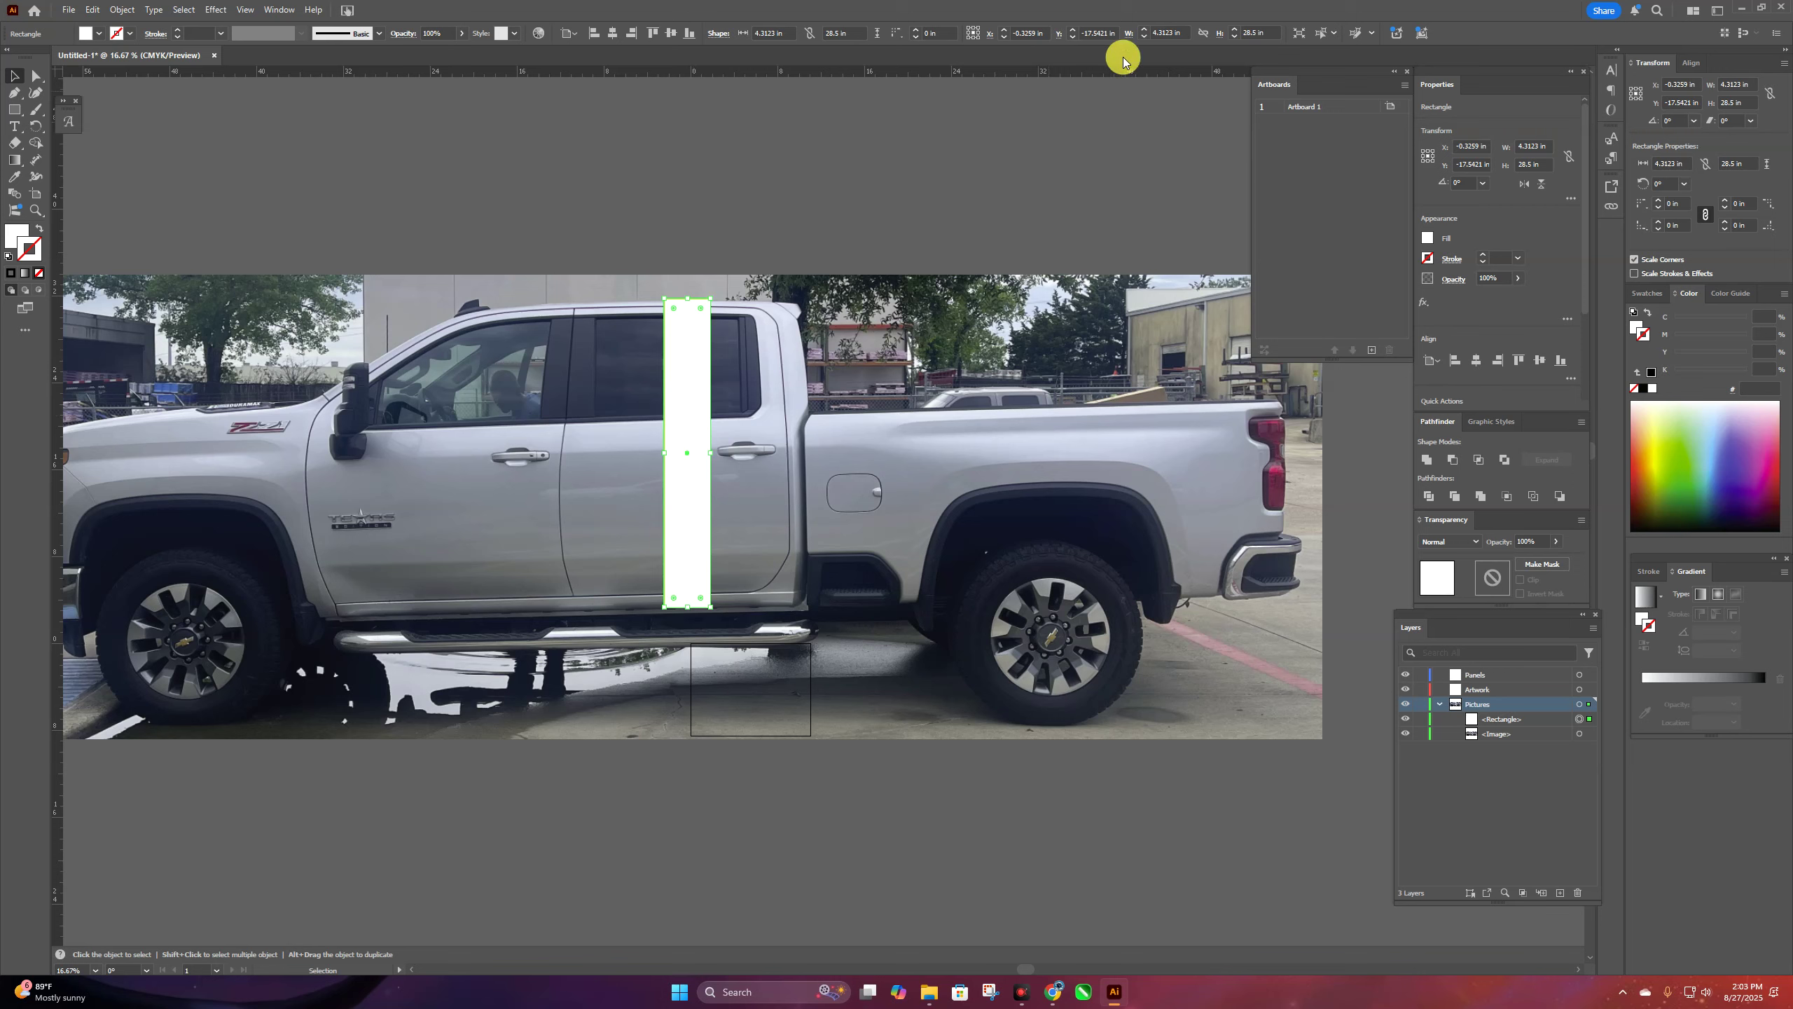
drag(689, 352, 678, 357)
drag(677, 358, 675, 355)
- Stretch the truck photo vertically to about 44.6 in tall to match the bar, and realign the bar with the cab
click(746, 353)
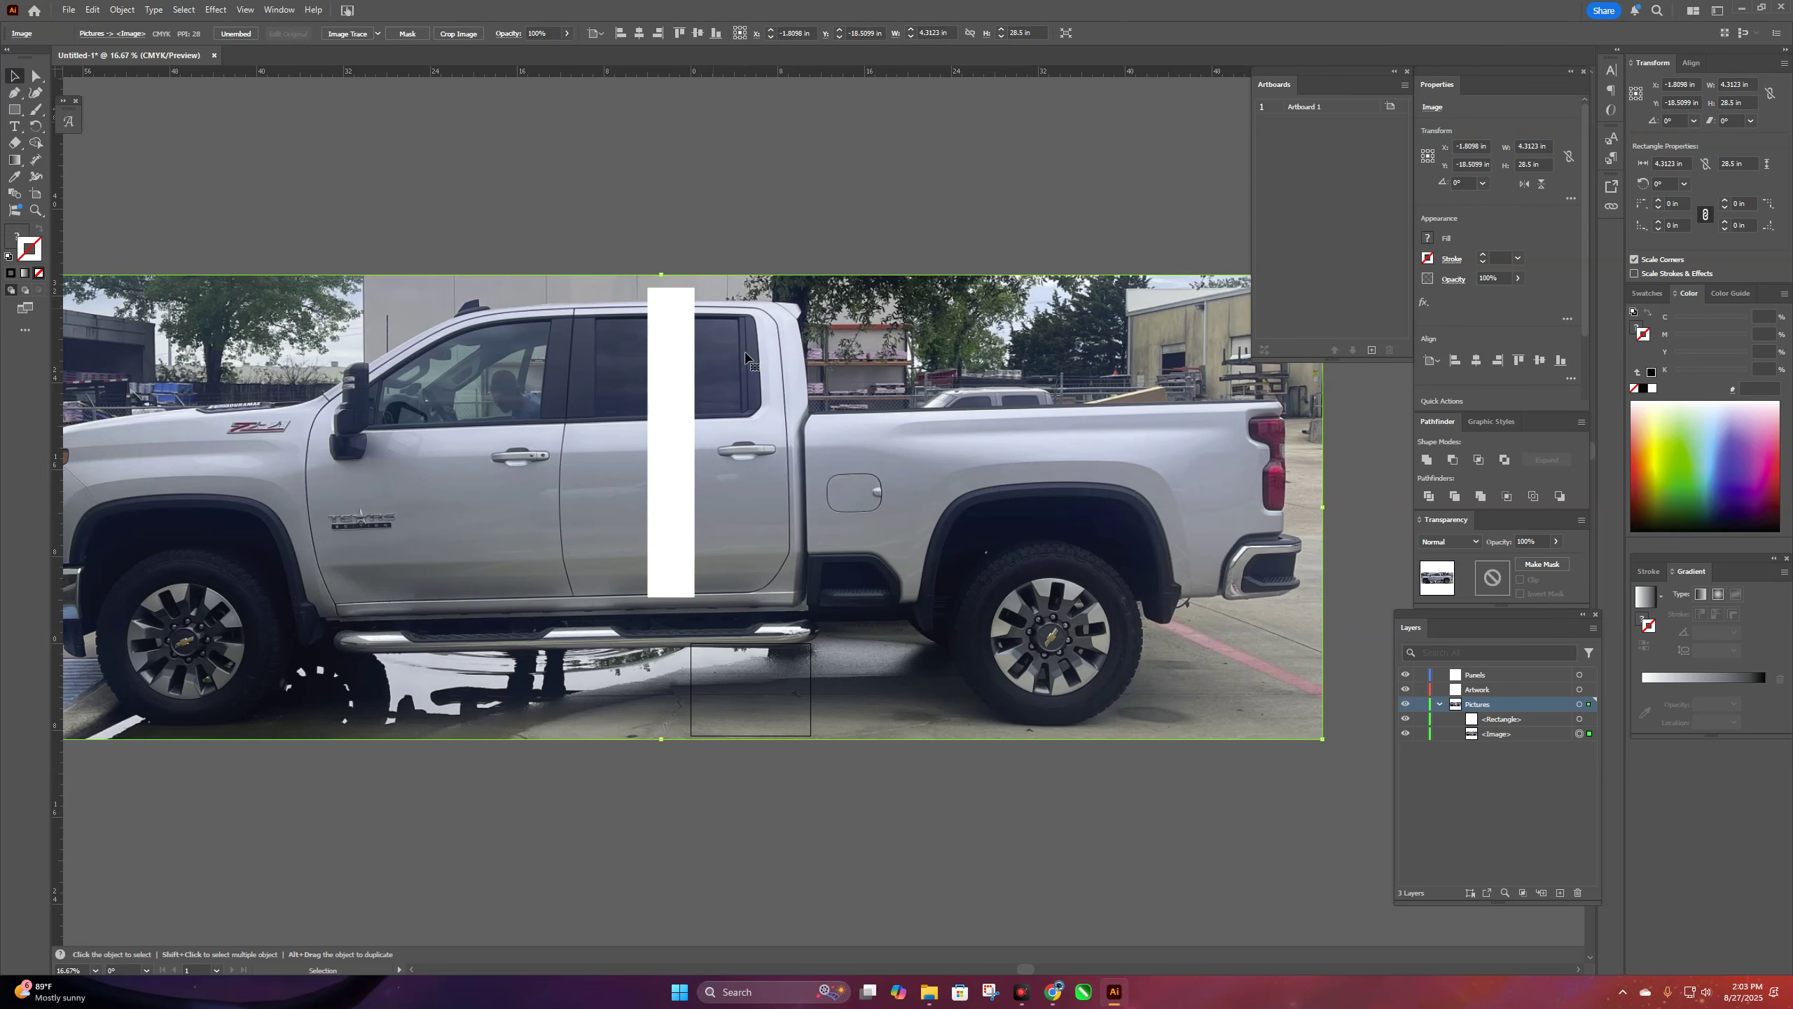
drag(662, 276, 673, 255)
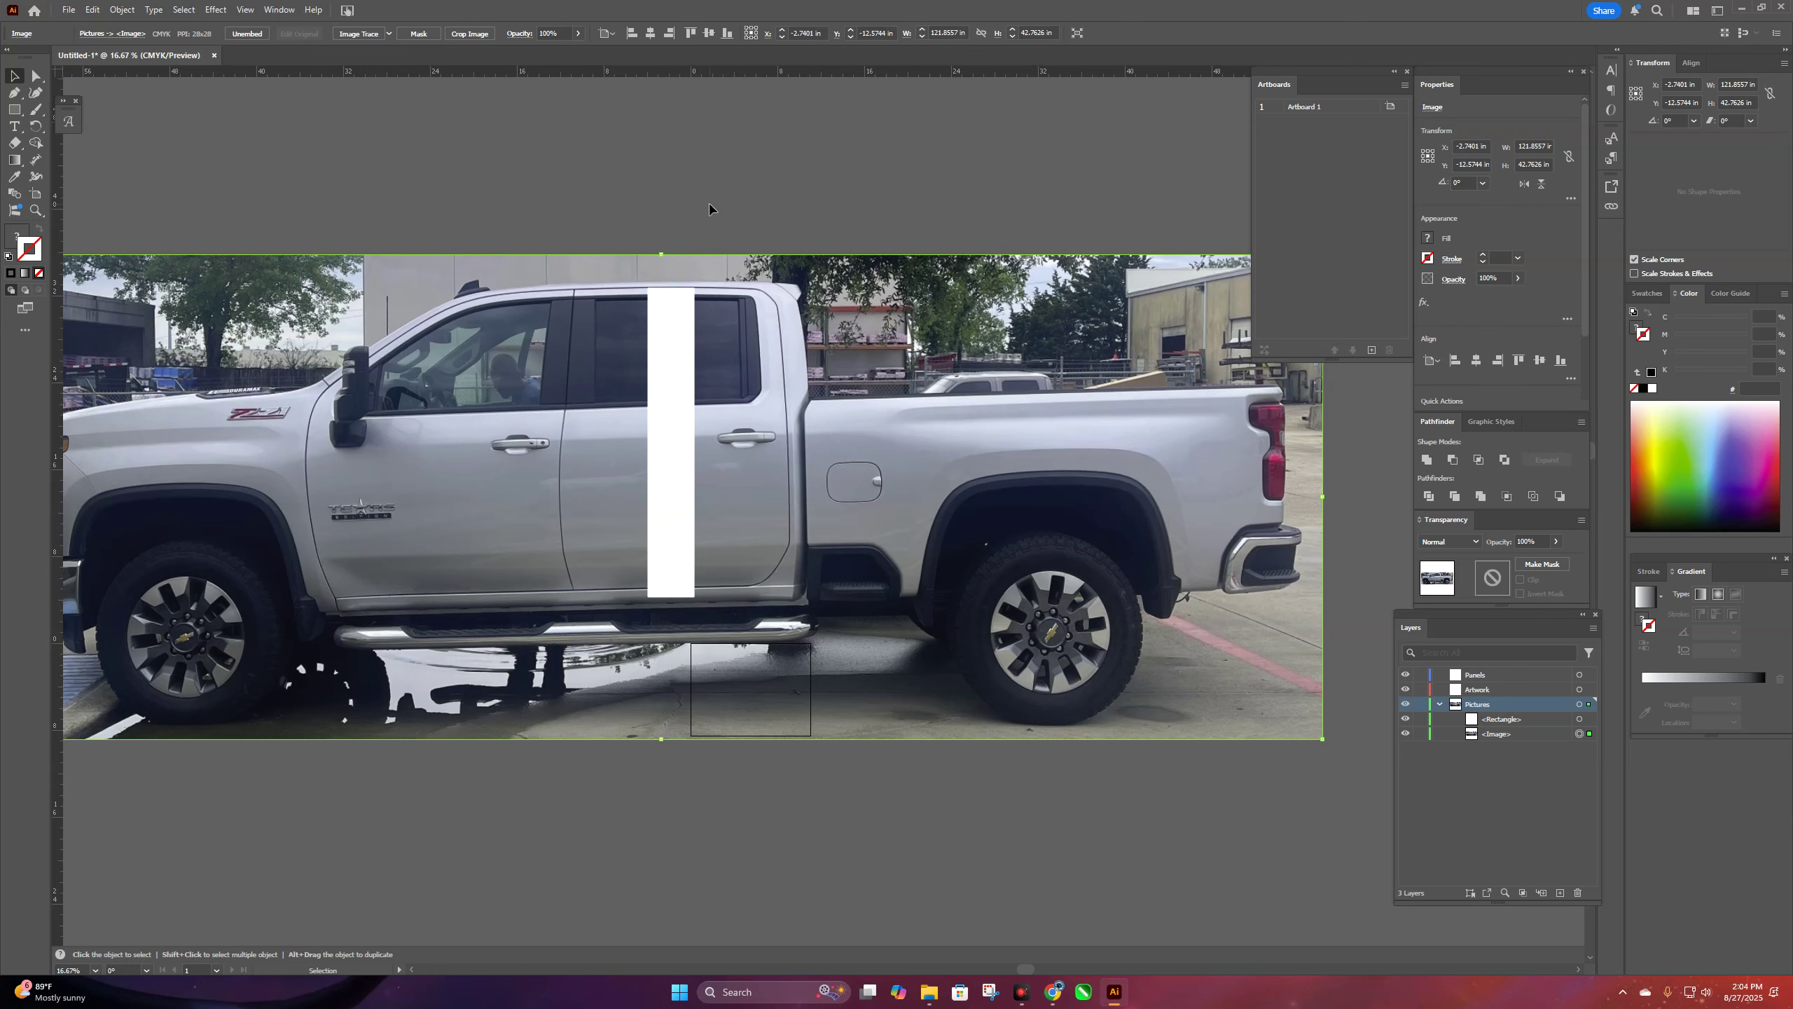
click(711, 207)
mouse_move(661, 351)
mouse_down()
mouse_move(681, 335)
mouse_move(666, 356)
mouse_up()
- Set the bar's width to 22.5 in, flatten it to about 1.4 in tall, and move it onto the front fender
scroll(676, 356, left, 3)
click(1130, 33)
text(22.5)
key(Return)
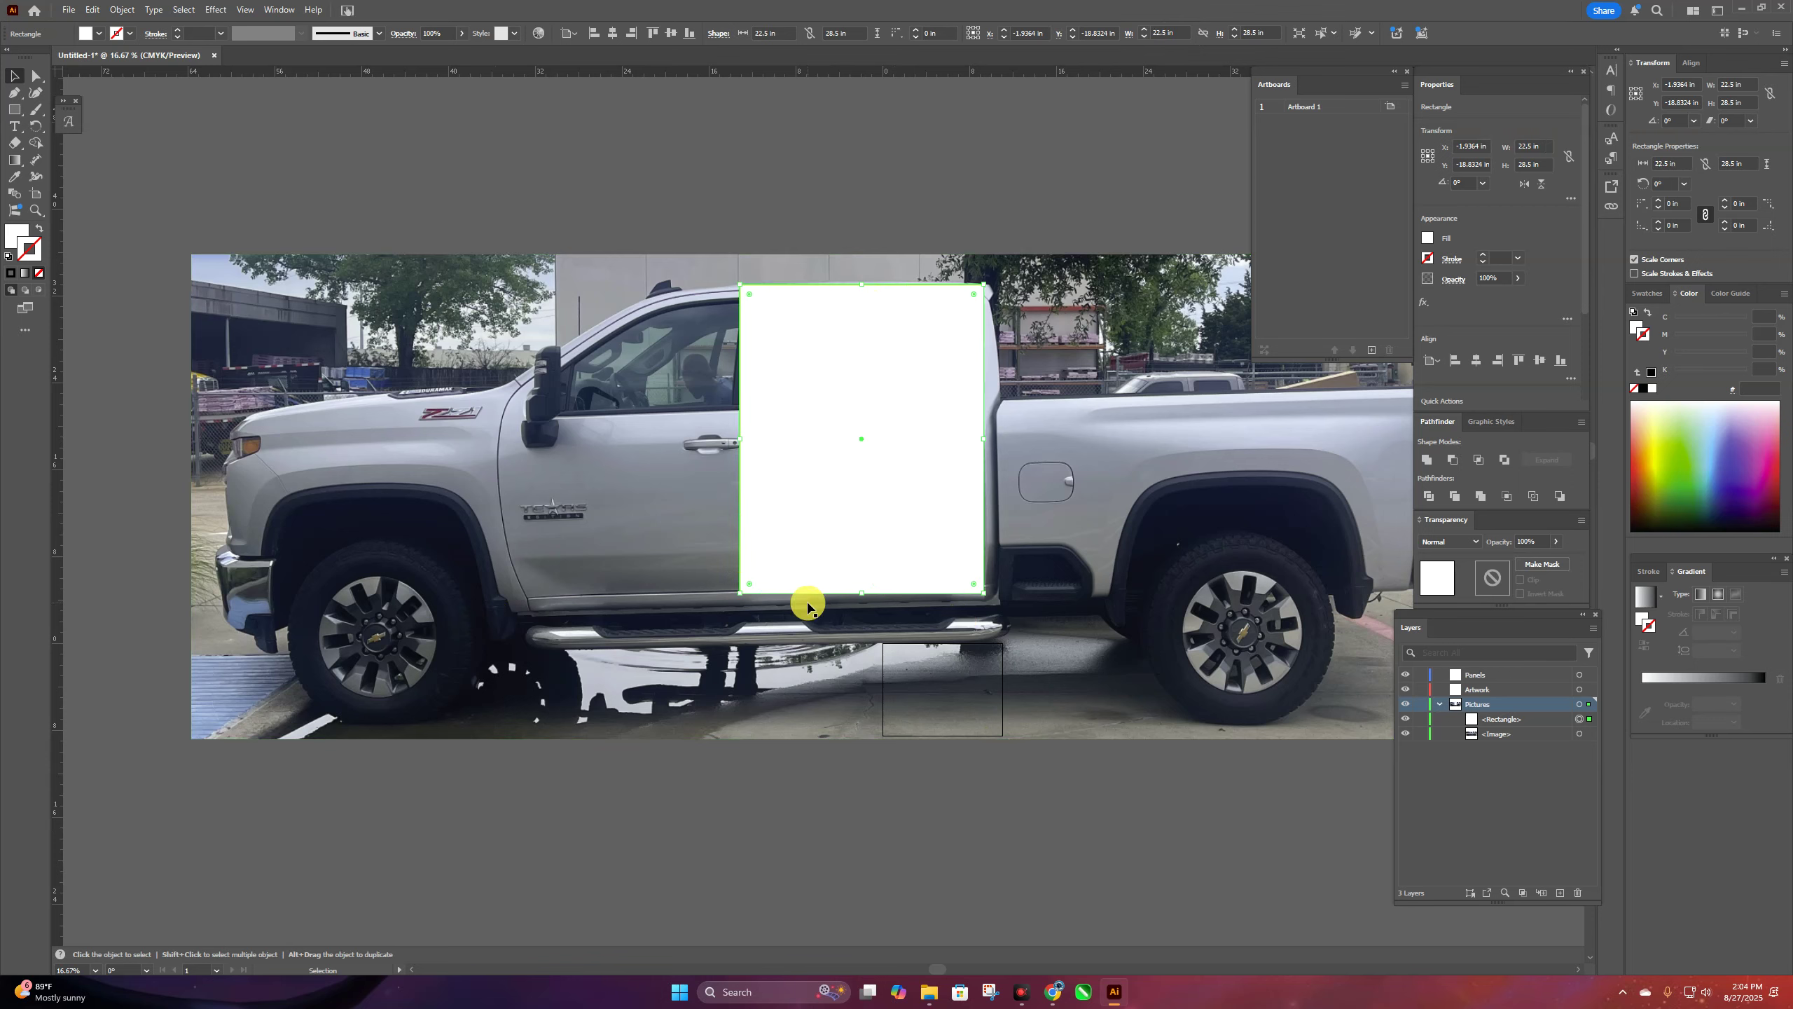
drag(862, 592, 399, 451)
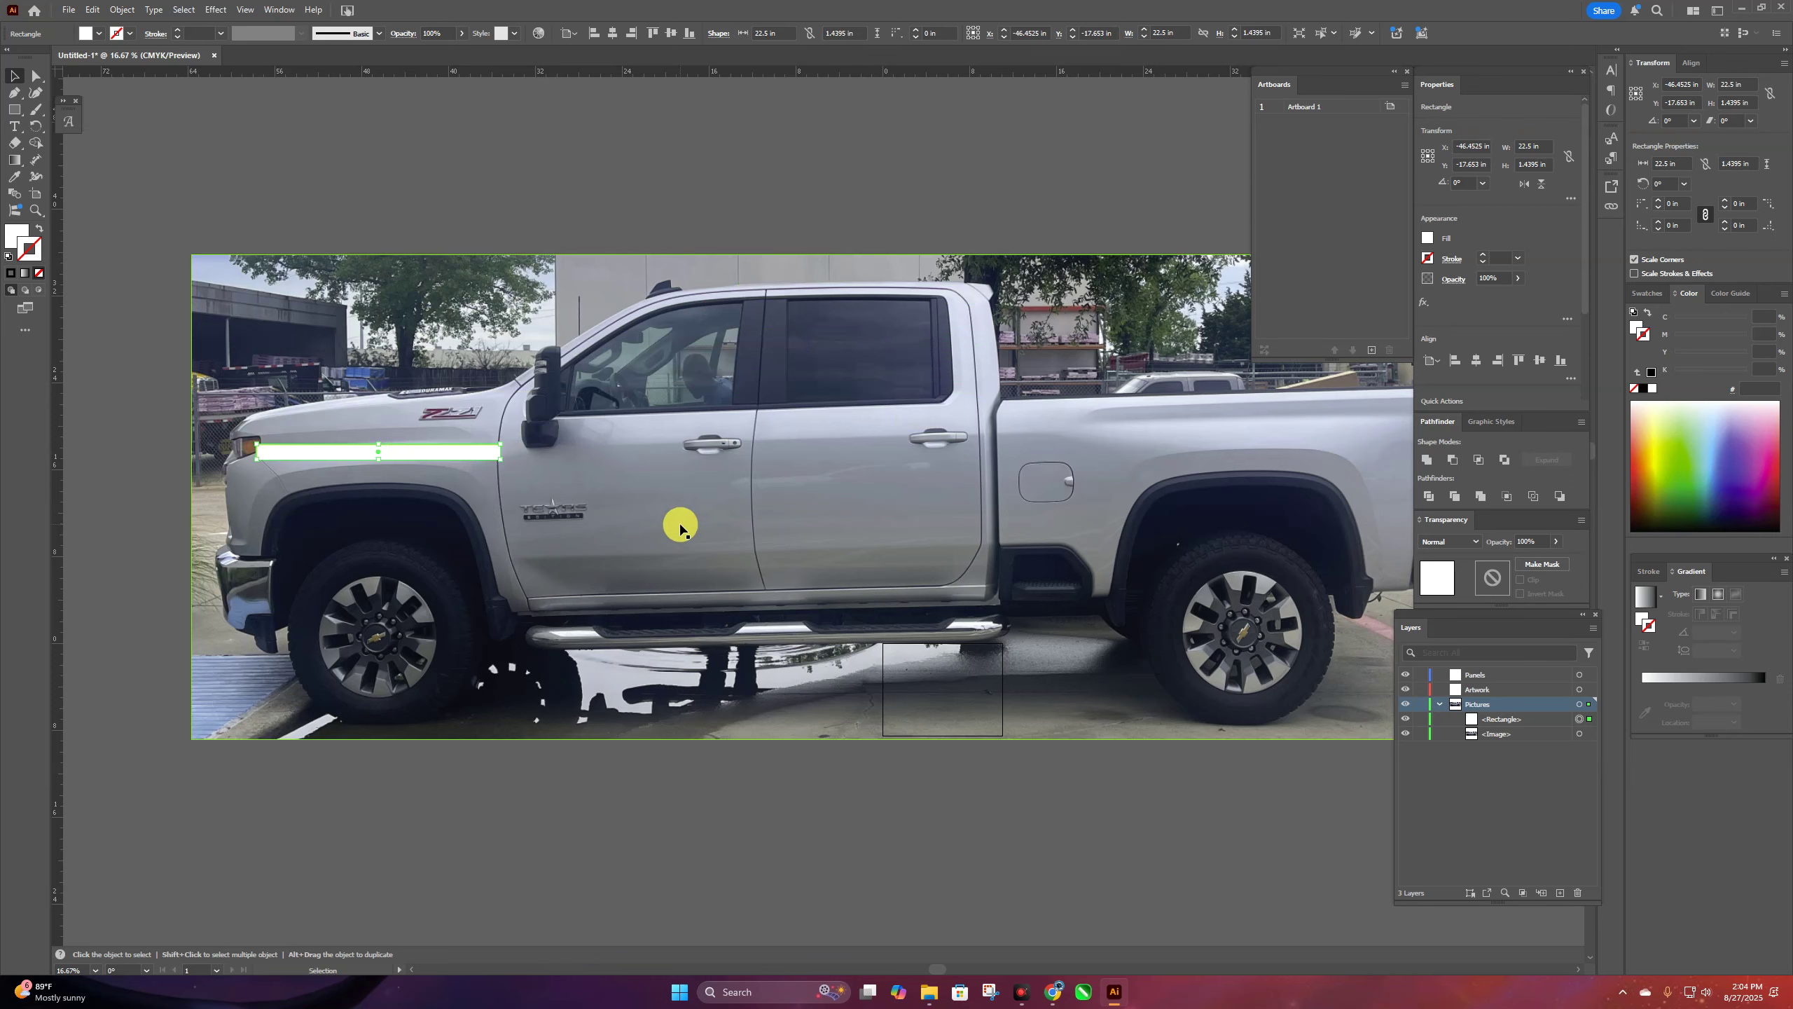
- Delete the reference bar from the truck photo
key(Delete)
key(ctrl+minus)
key(ctrl+minus)
scroll(918, 620, down, 2)
scroll(1023, 664, up, 4)
key(ctrl+minus)
key(ctrl+minus)
key(ctrl+plus)
key(ctrl+plus)
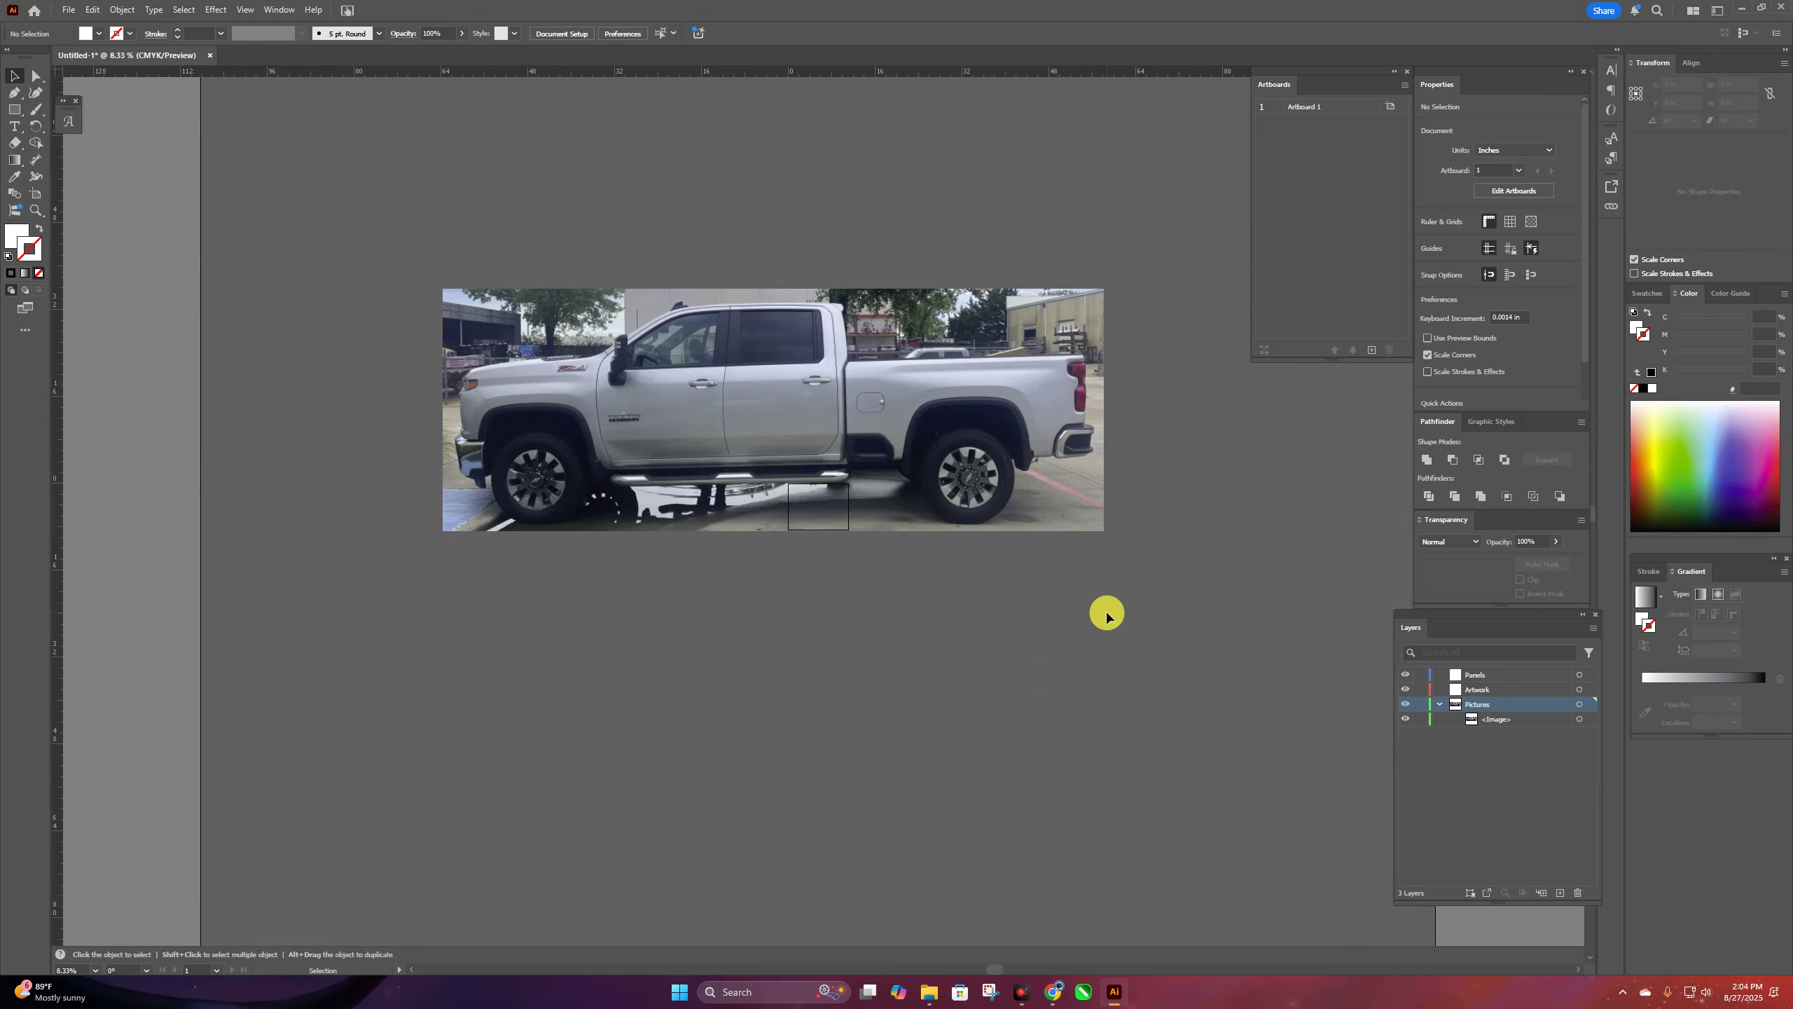
- Move the truck photo up so that it sits above the artboard
scroll(1109, 616, up, 7)
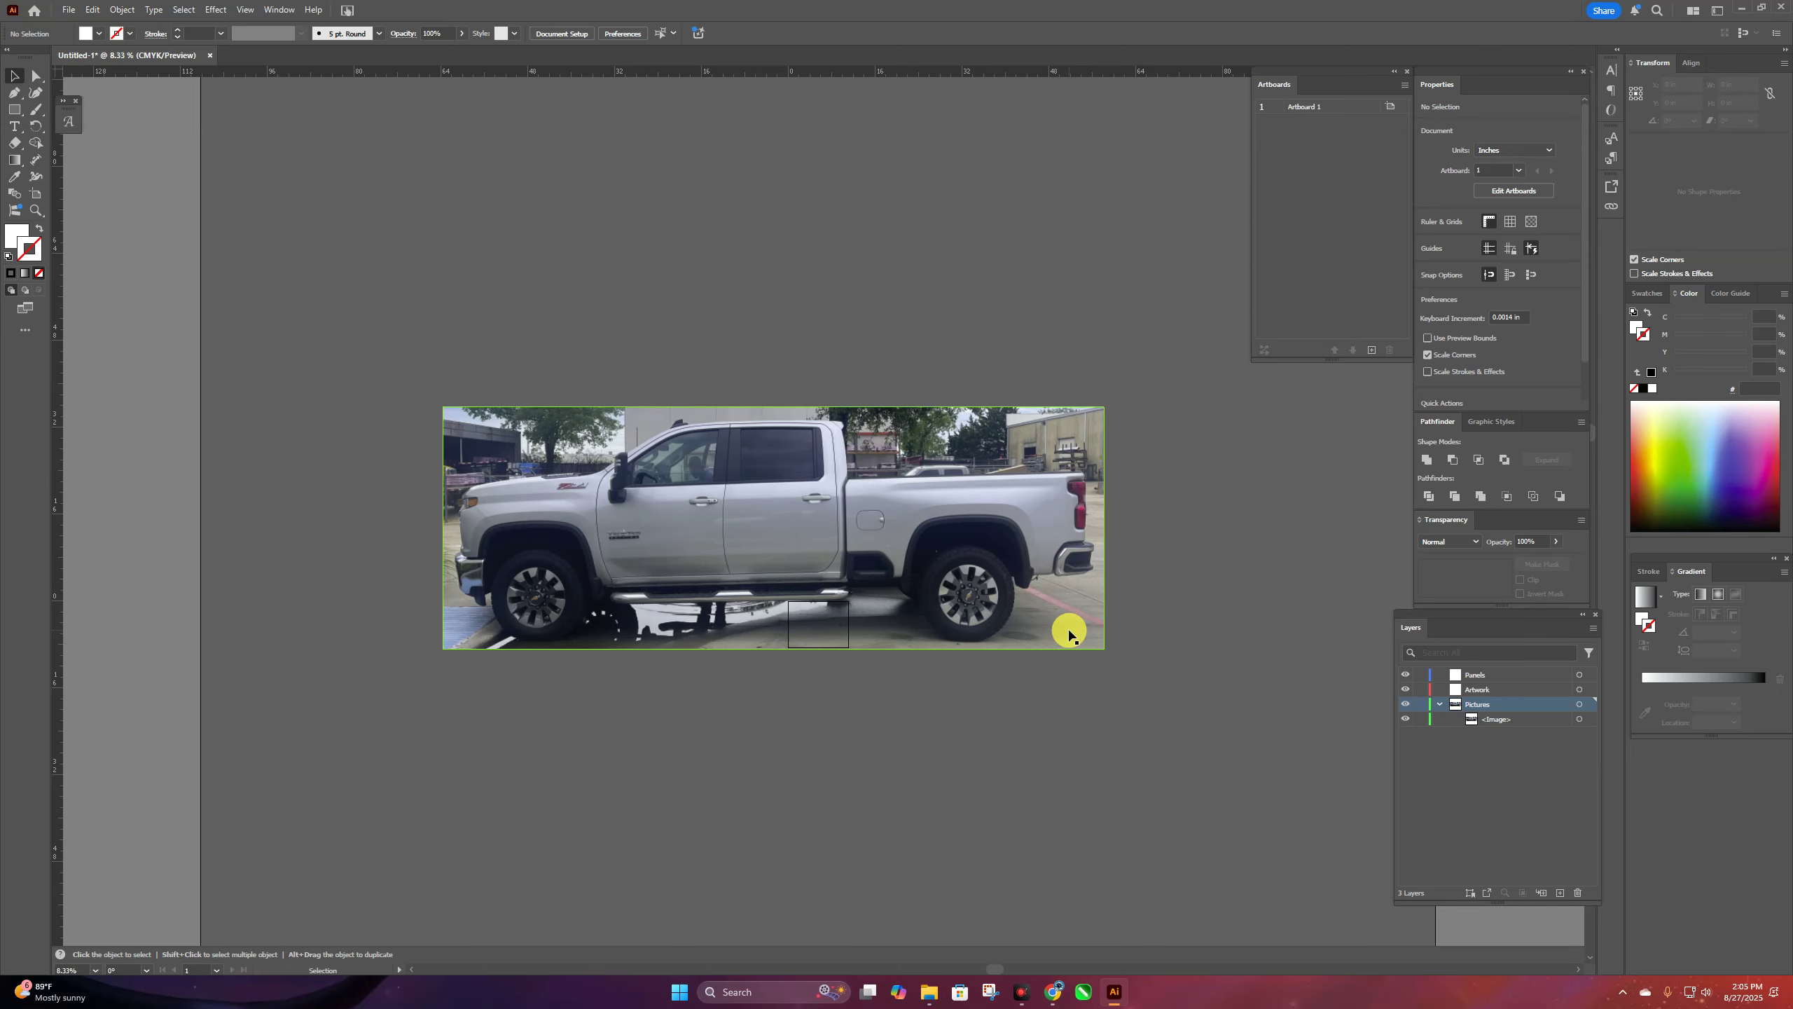
scroll(1157, 516, down, 2)
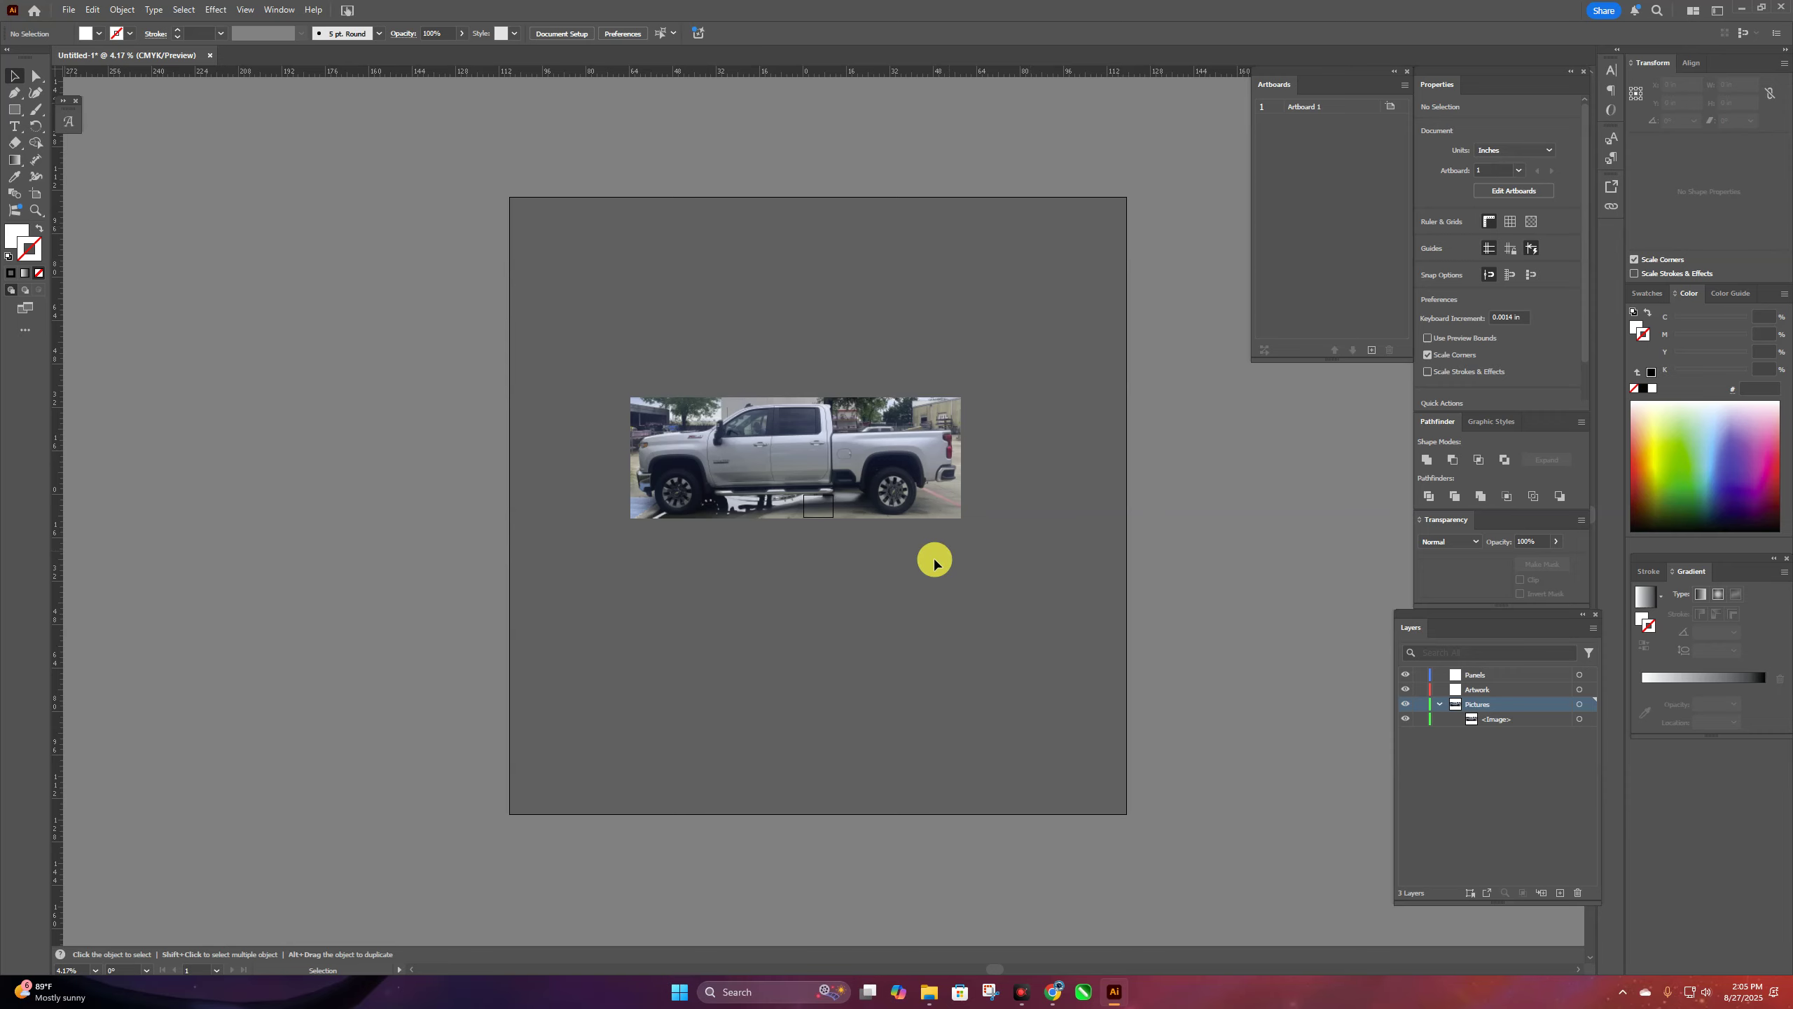
scroll(989, 624, up, 2)
drag(1051, 699, 1020, 492)
click(446, 808)
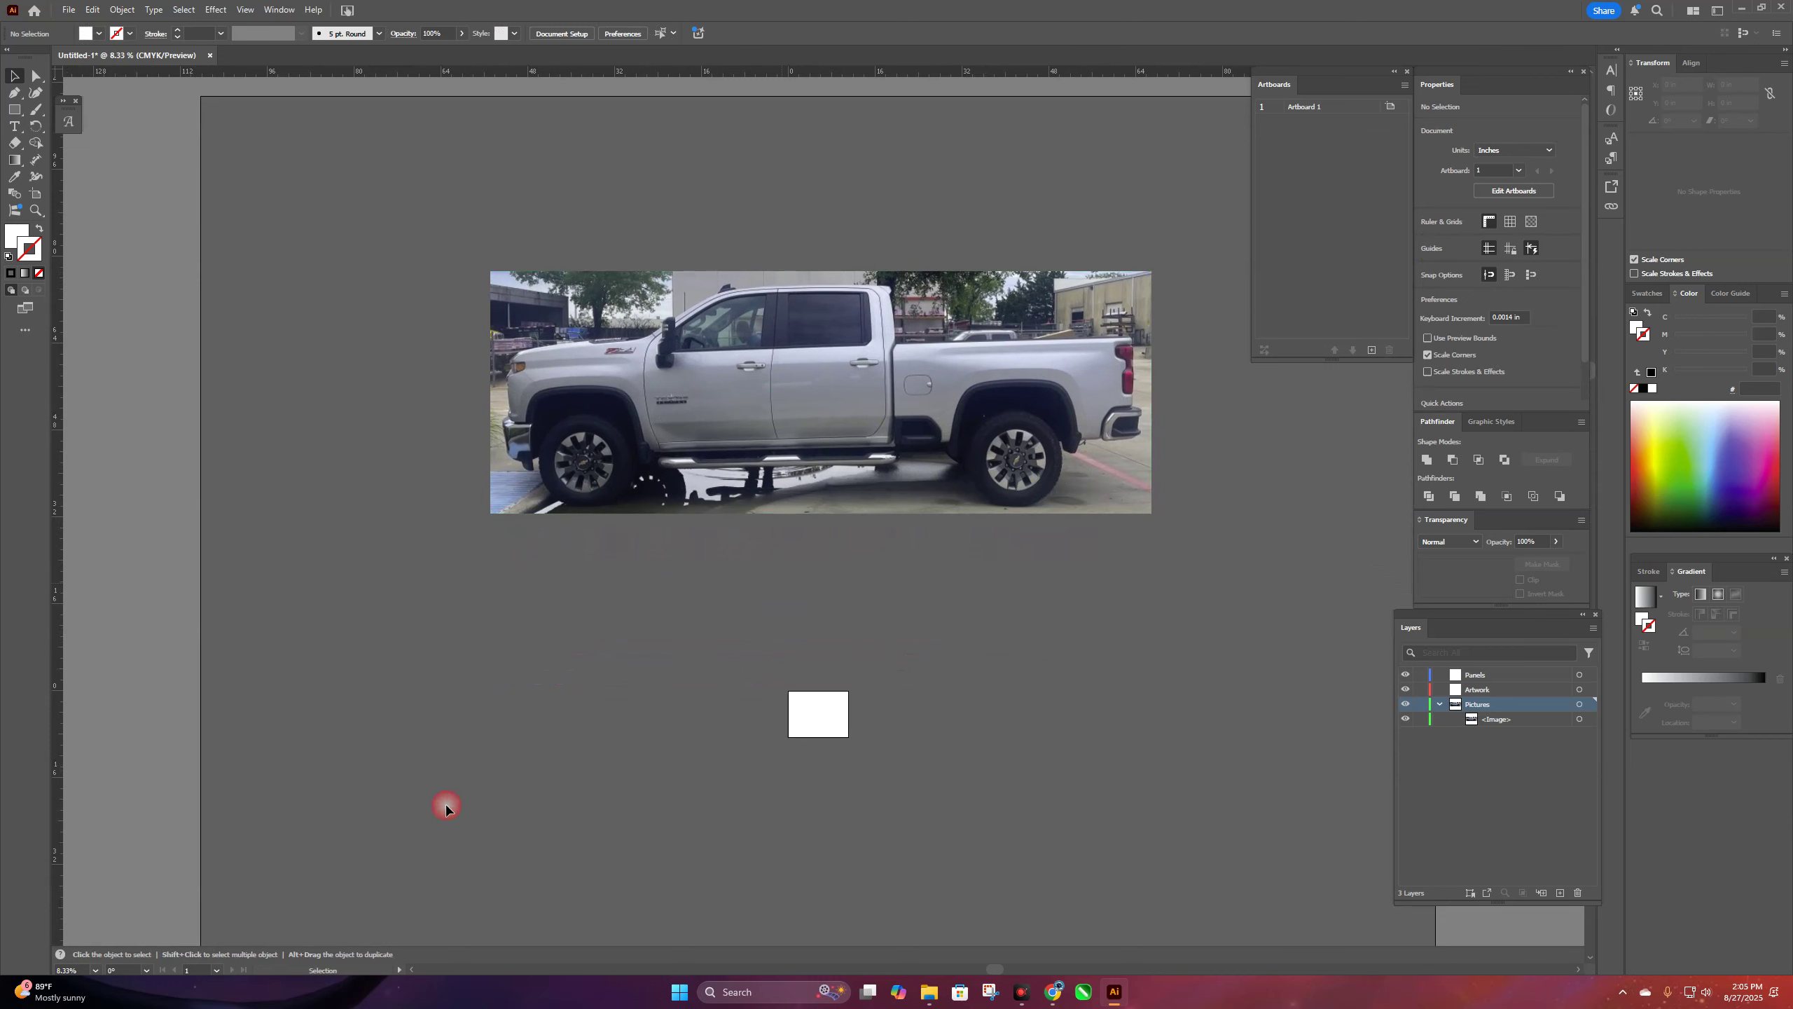
scroll(903, 654, up, 3)
scroll(899, 665, down, 2)
- Duplicate the truck photo directly below the original and reflect the copy across the vertical axis
drag(968, 353, 968, 628)
right_click(970, 622)
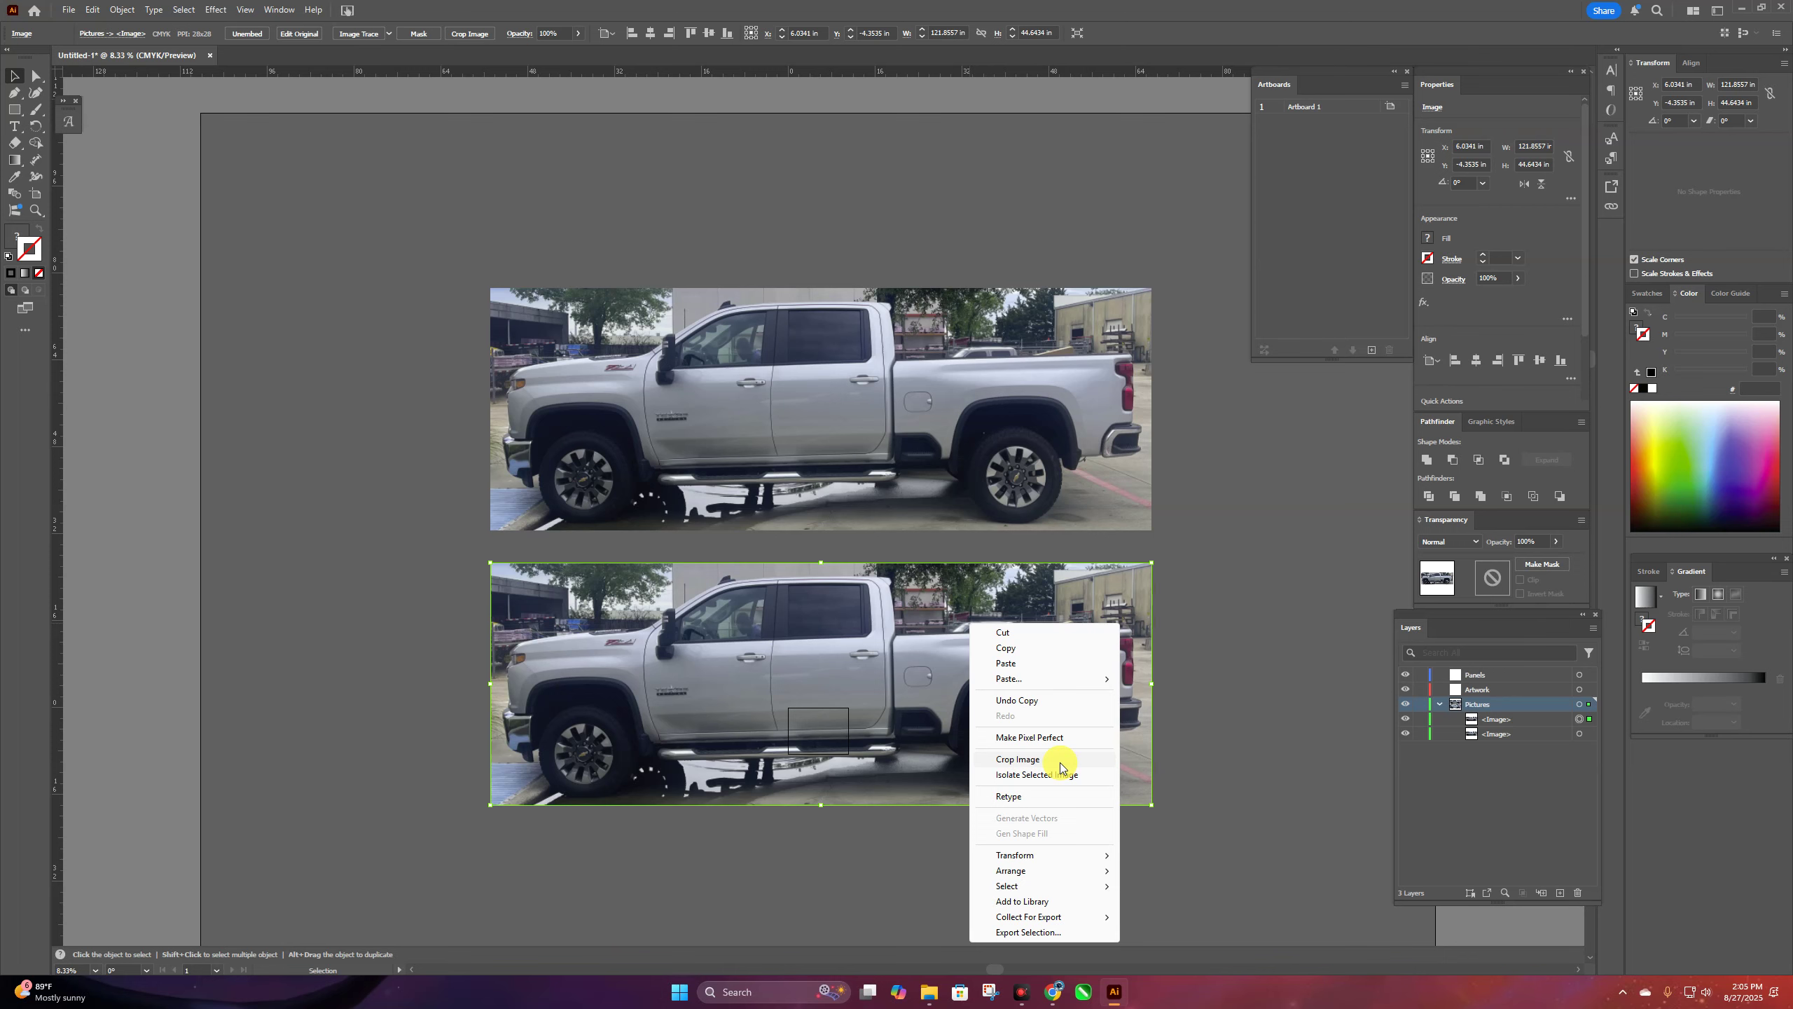
mouse_move(1048, 856)
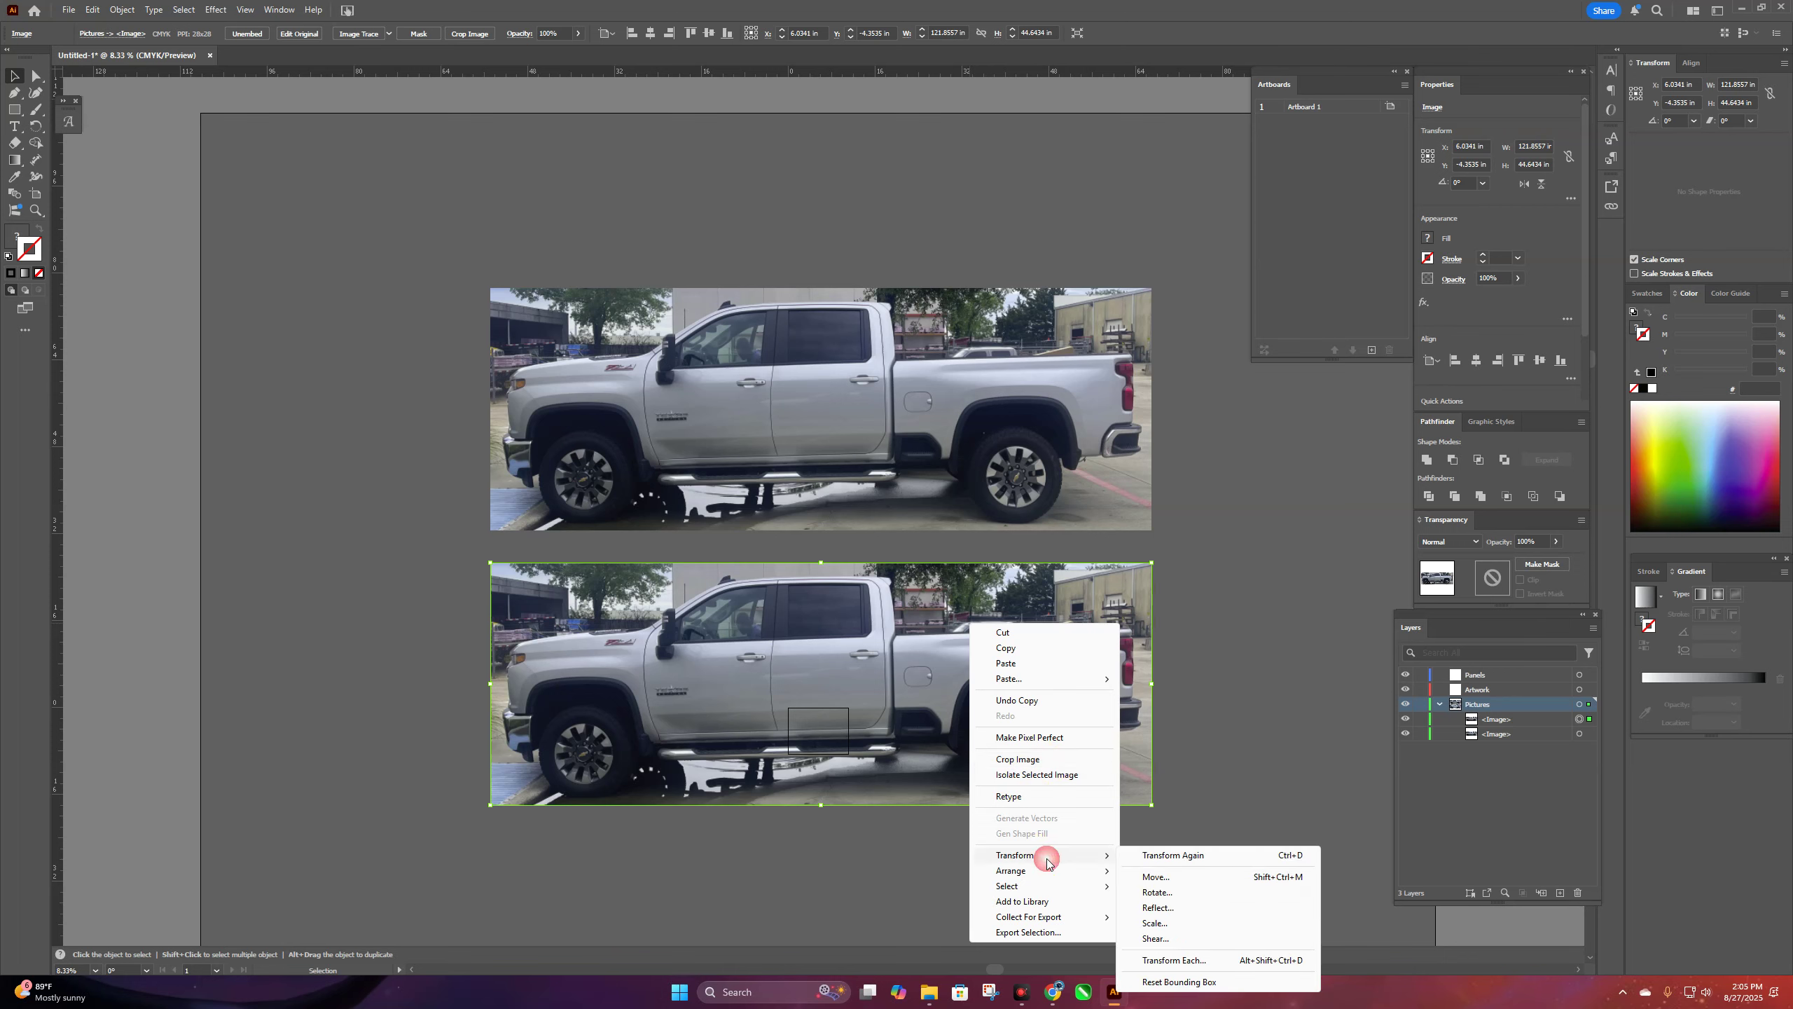
click(1158, 908)
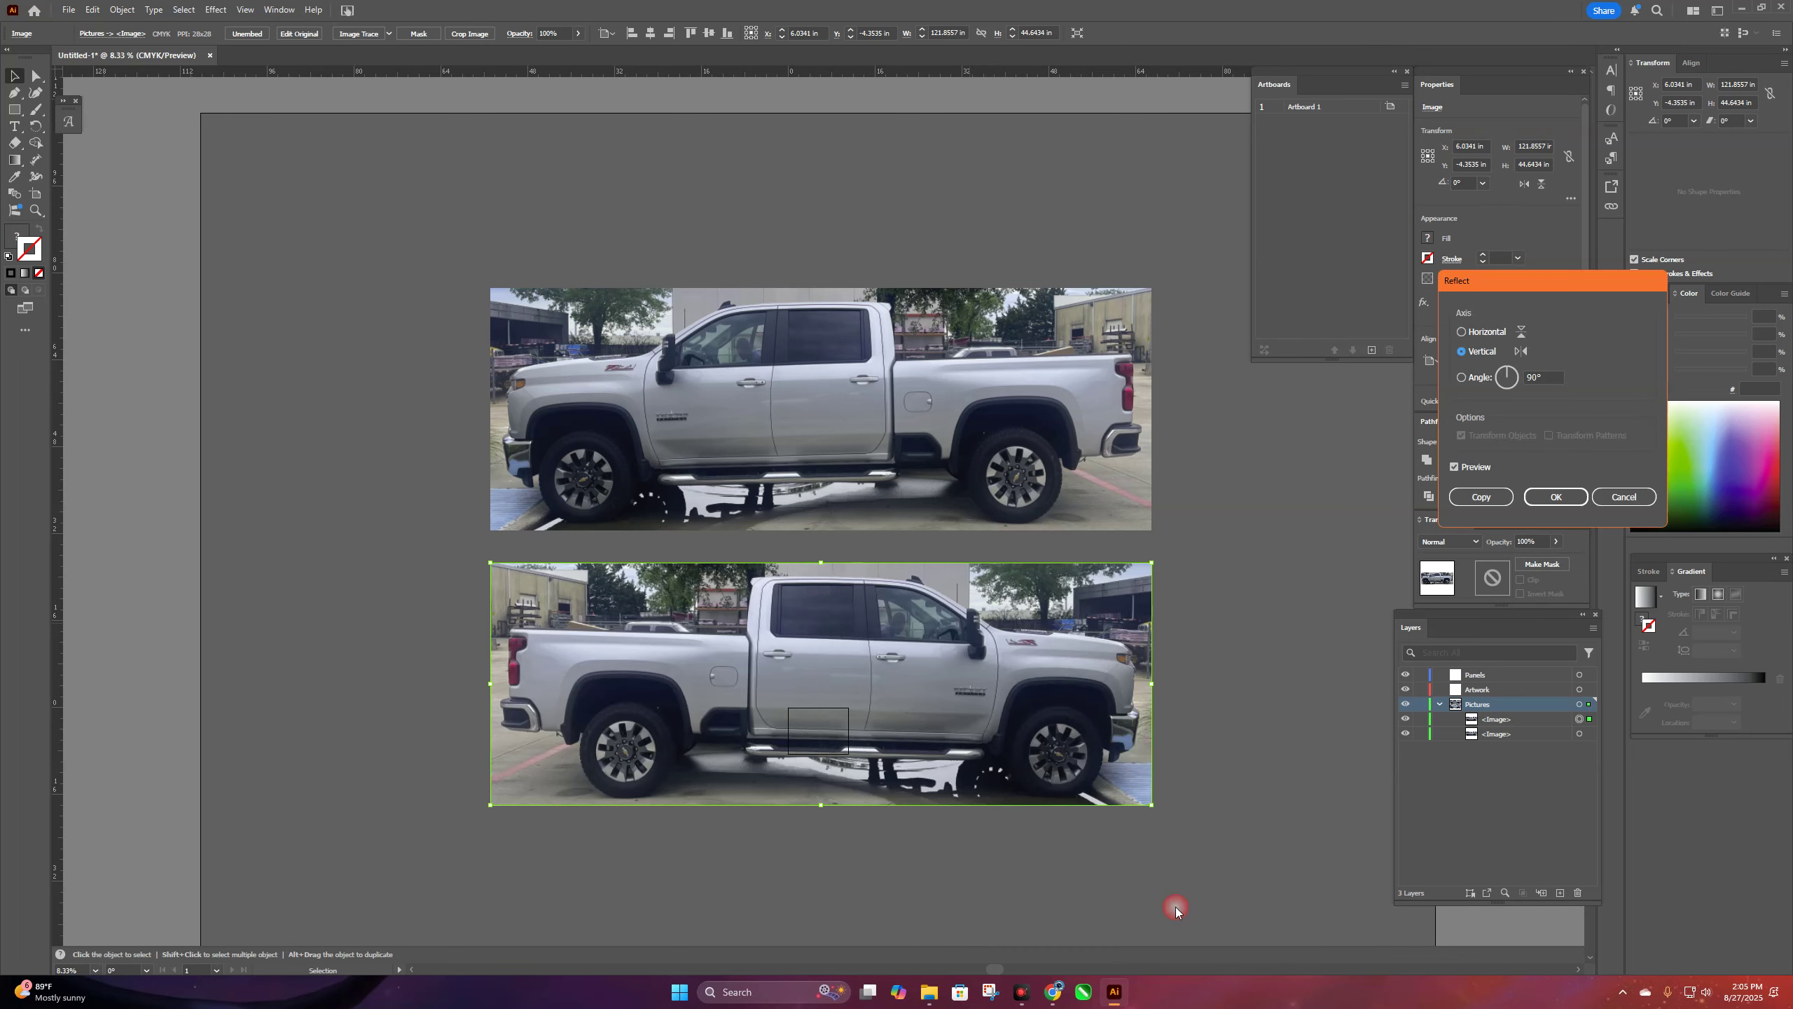
click(1559, 499)
drag(978, 671, 978, 662)
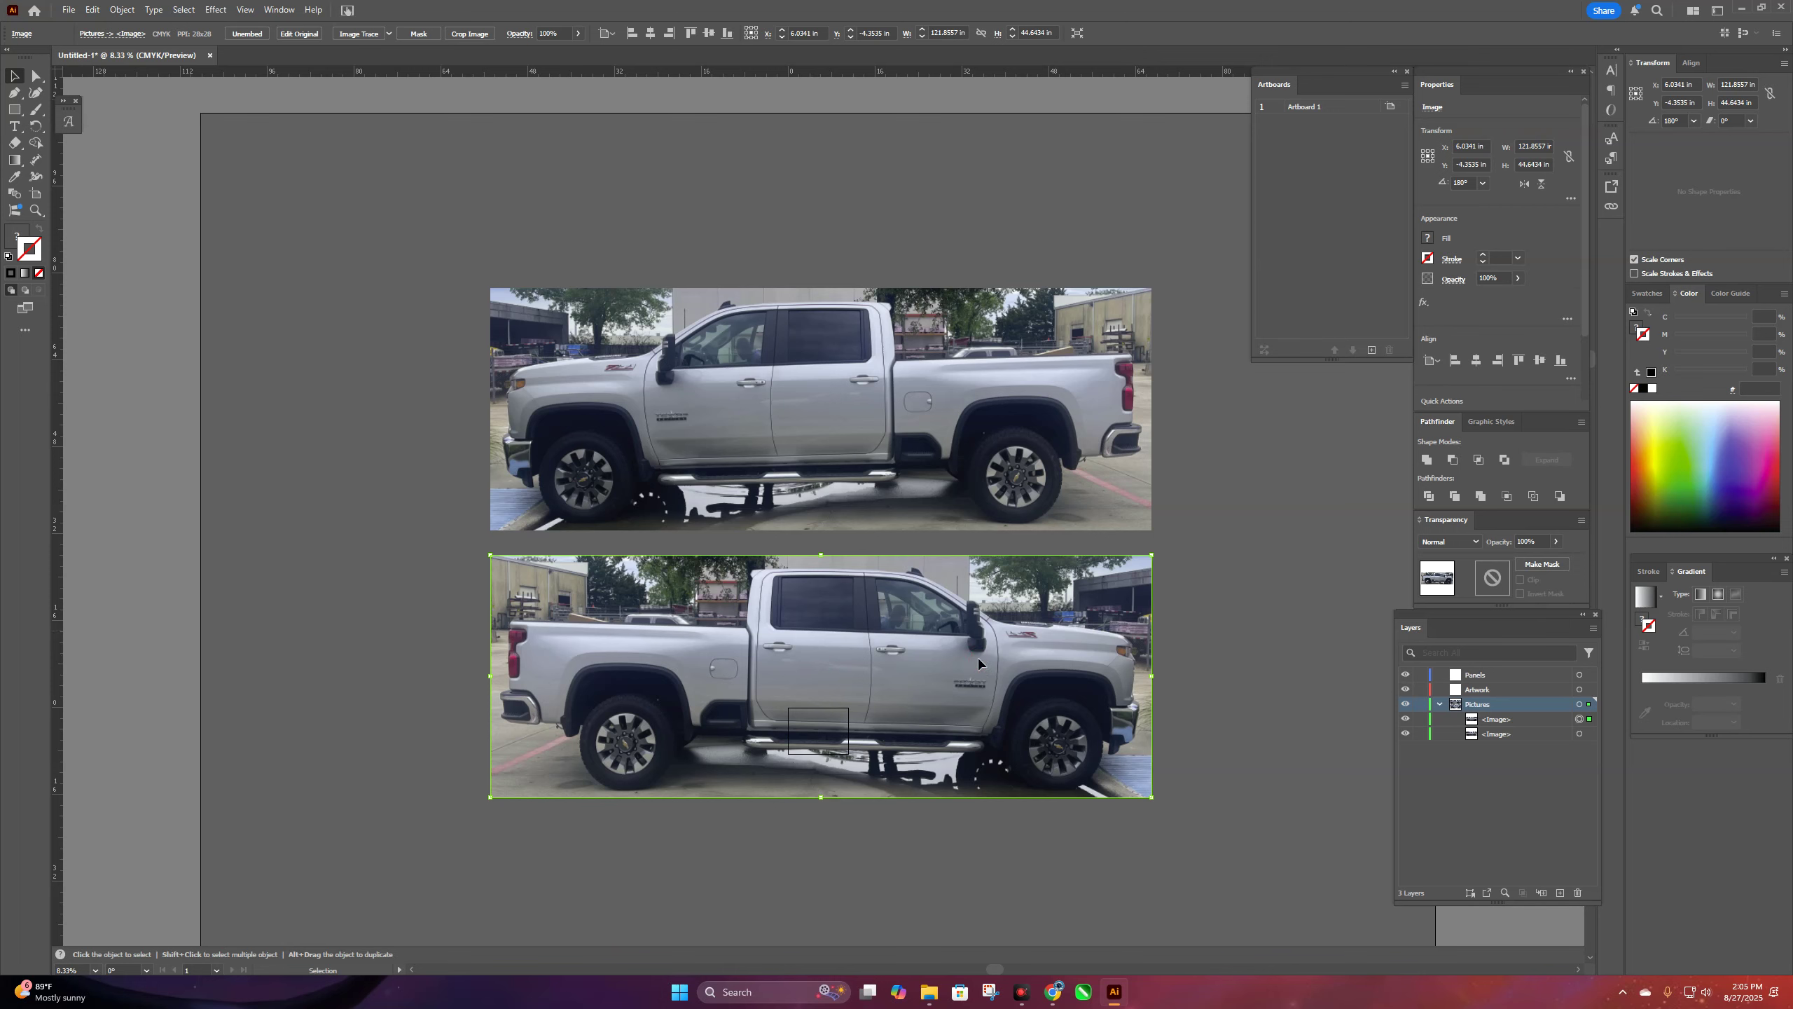
click(1193, 751)
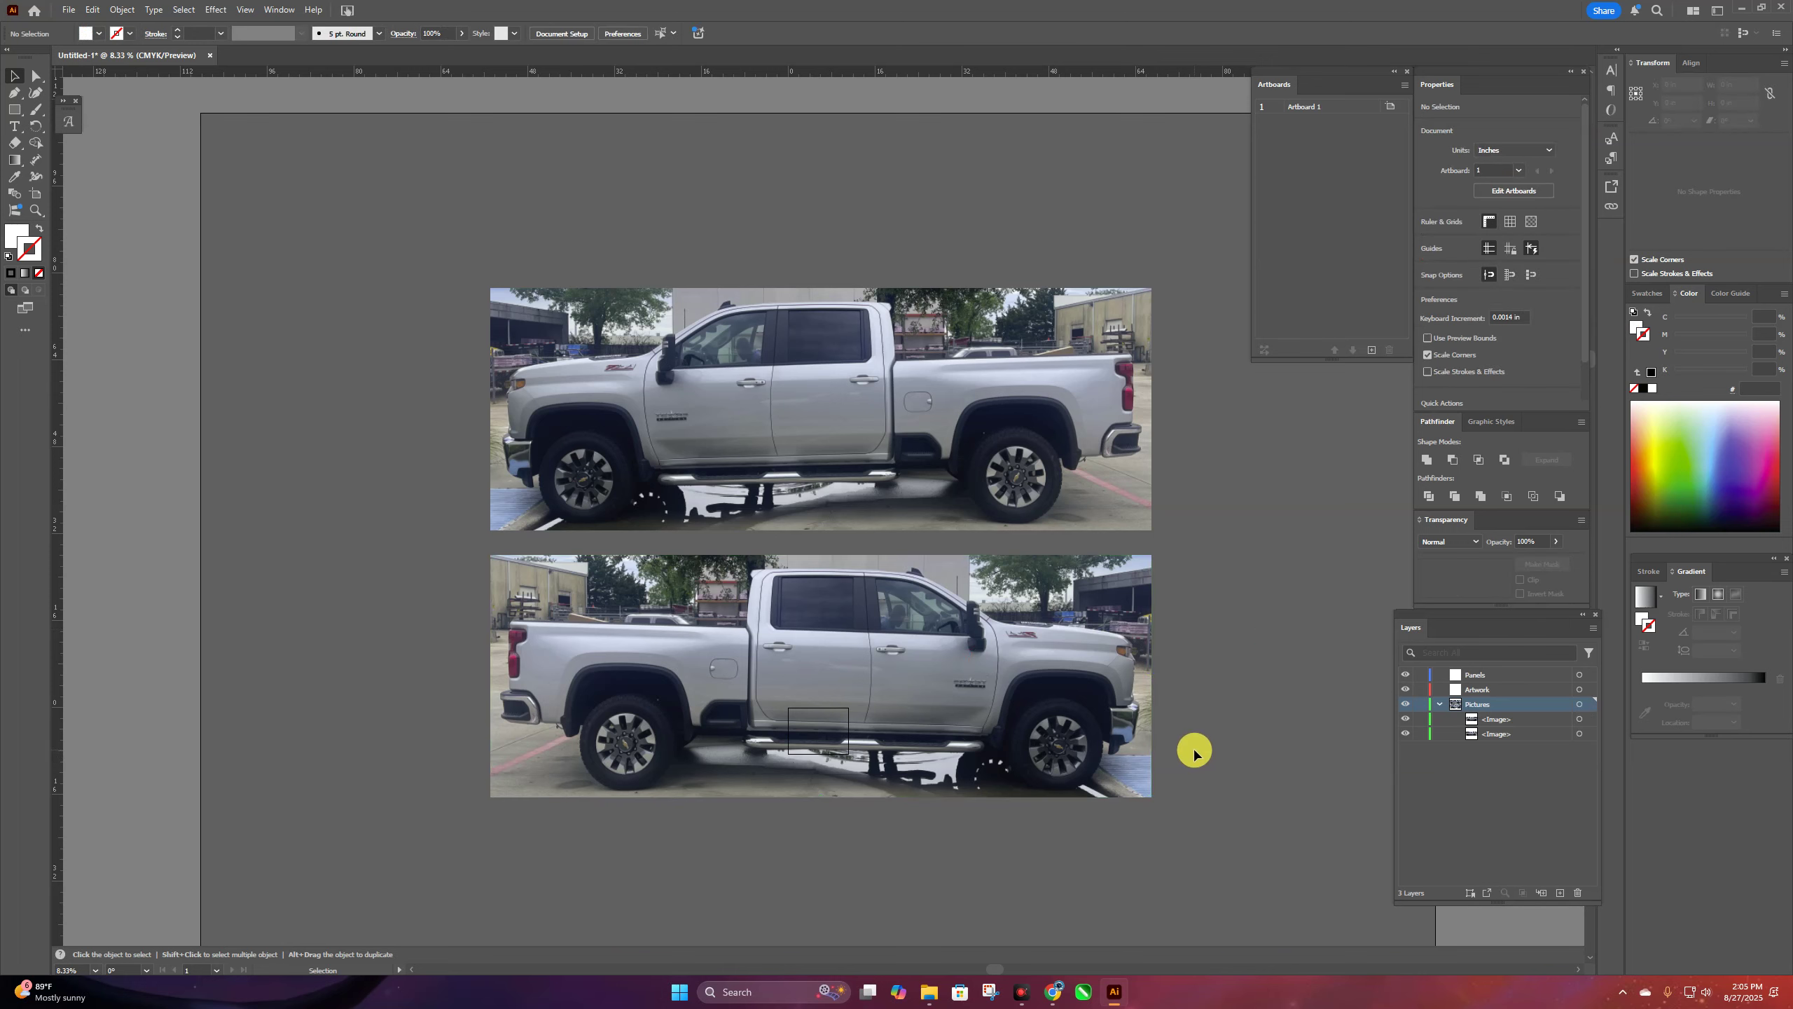
- Move the mirrored truck photo down to widen the gap below the original
key(ctrl+minus)
key(ctrl+minus)
key(ctrl+equal)
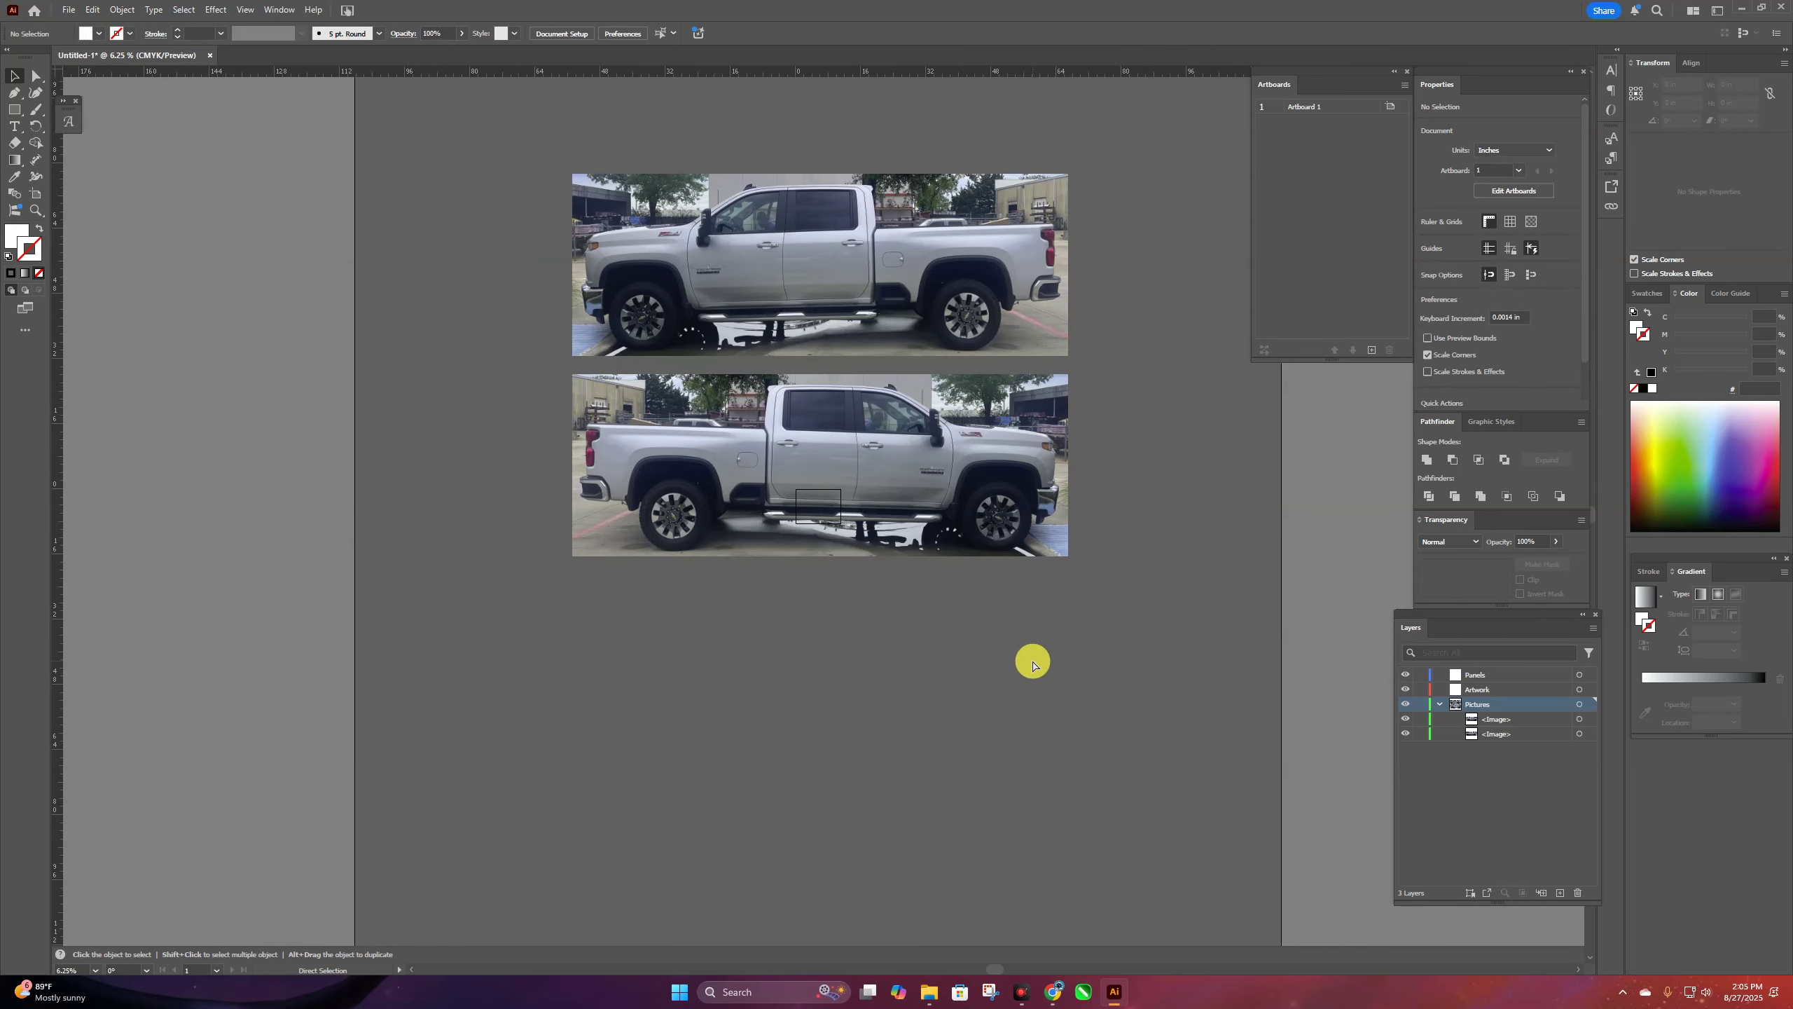
scroll(1045, 678, up, 5)
drag(1018, 638, 1018, 667)
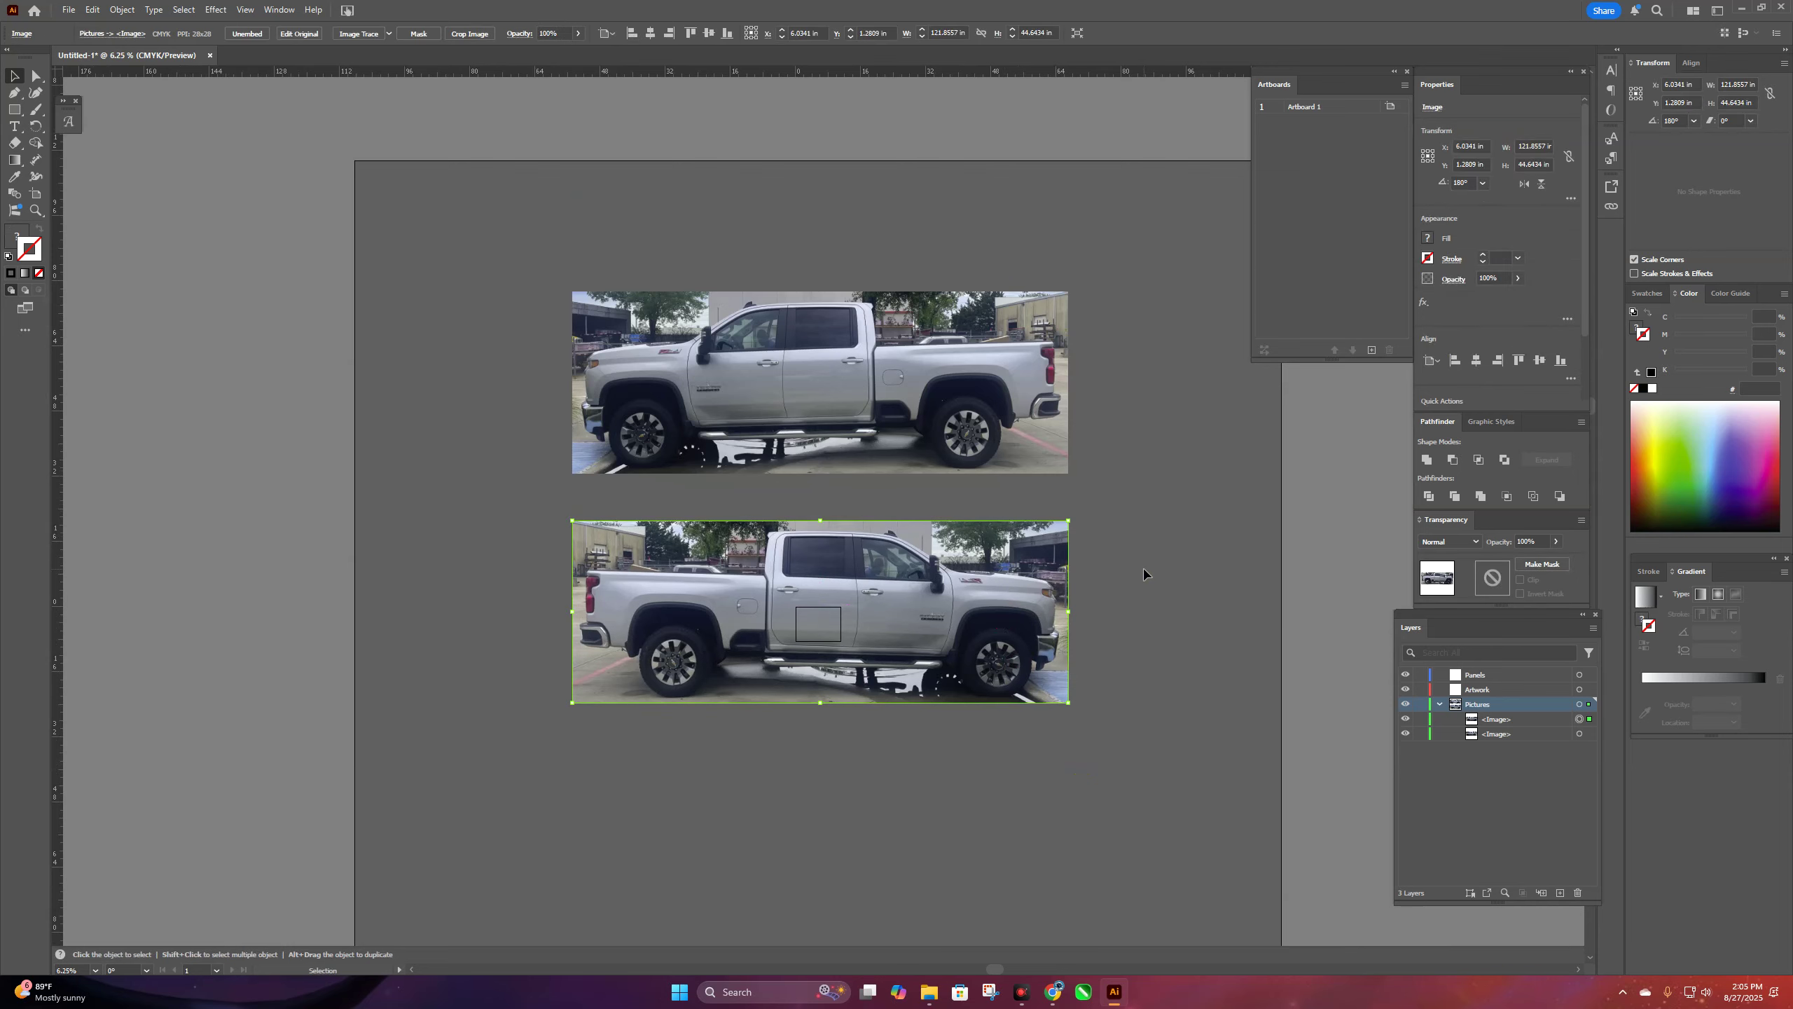
click(1158, 600)
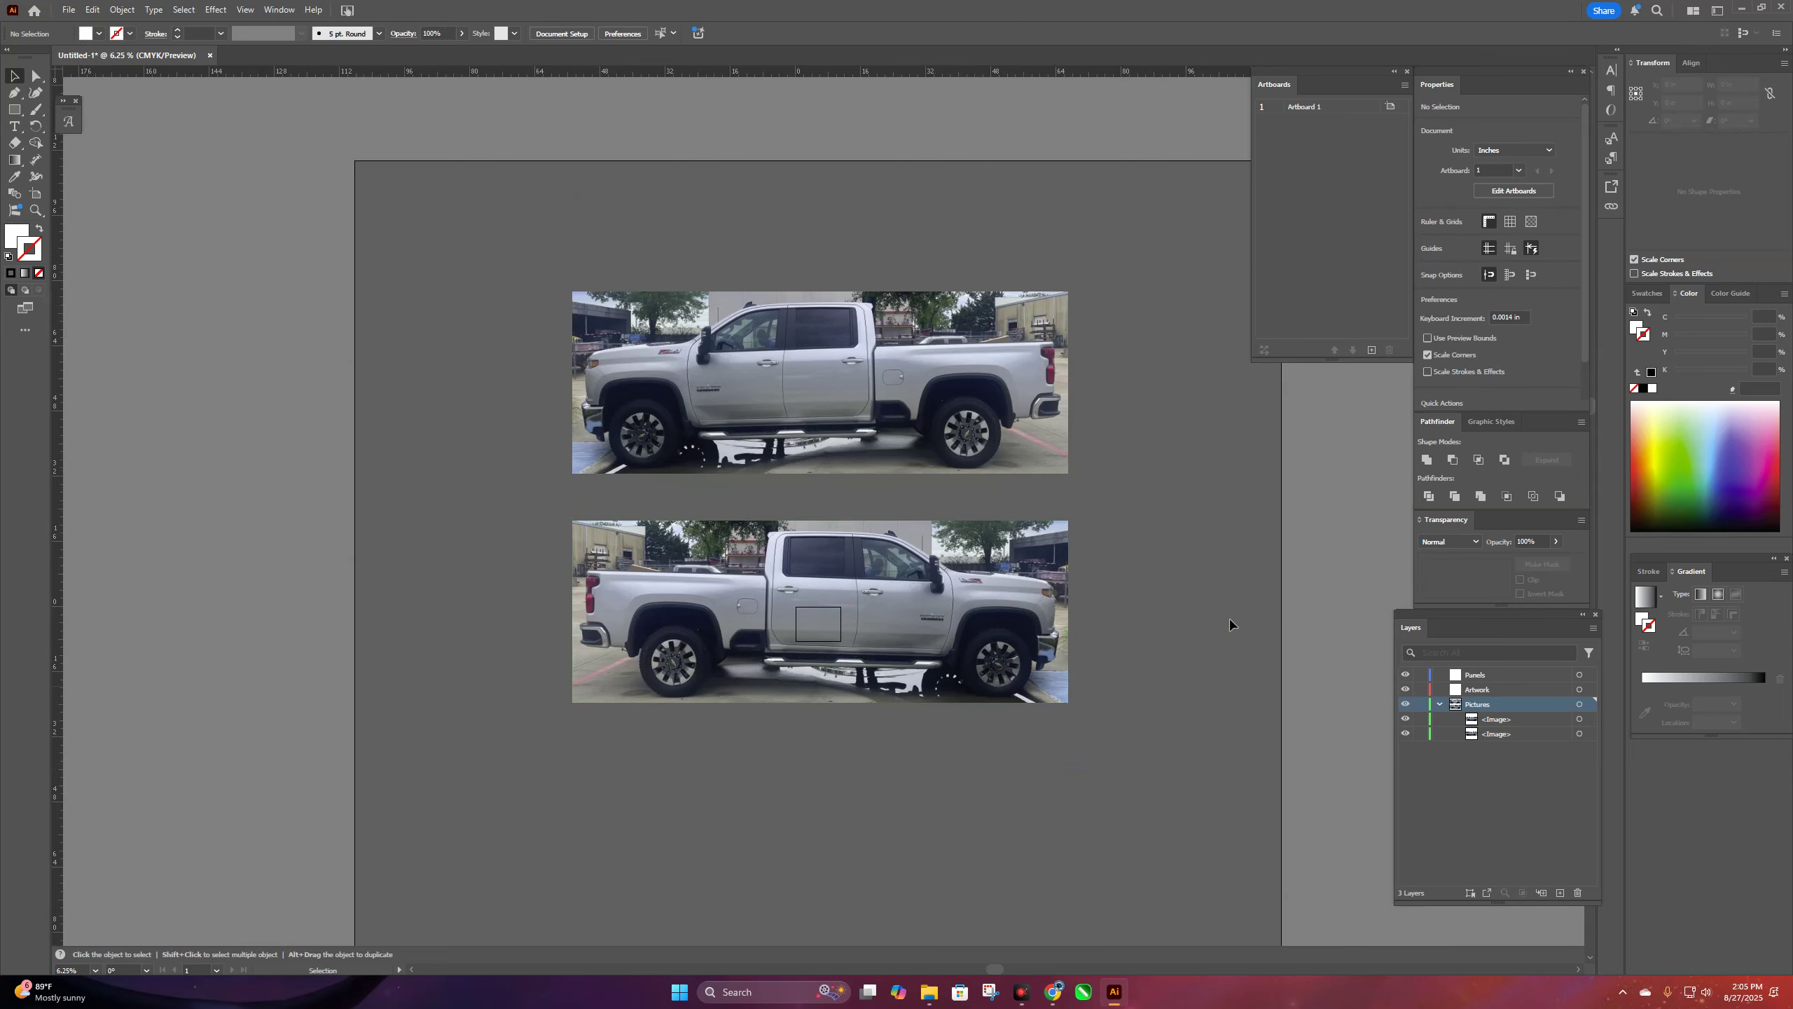
click(1405, 703)
click(1405, 703)
scroll(1130, 671, down, 2)
scroll(1130, 675, up, 1)
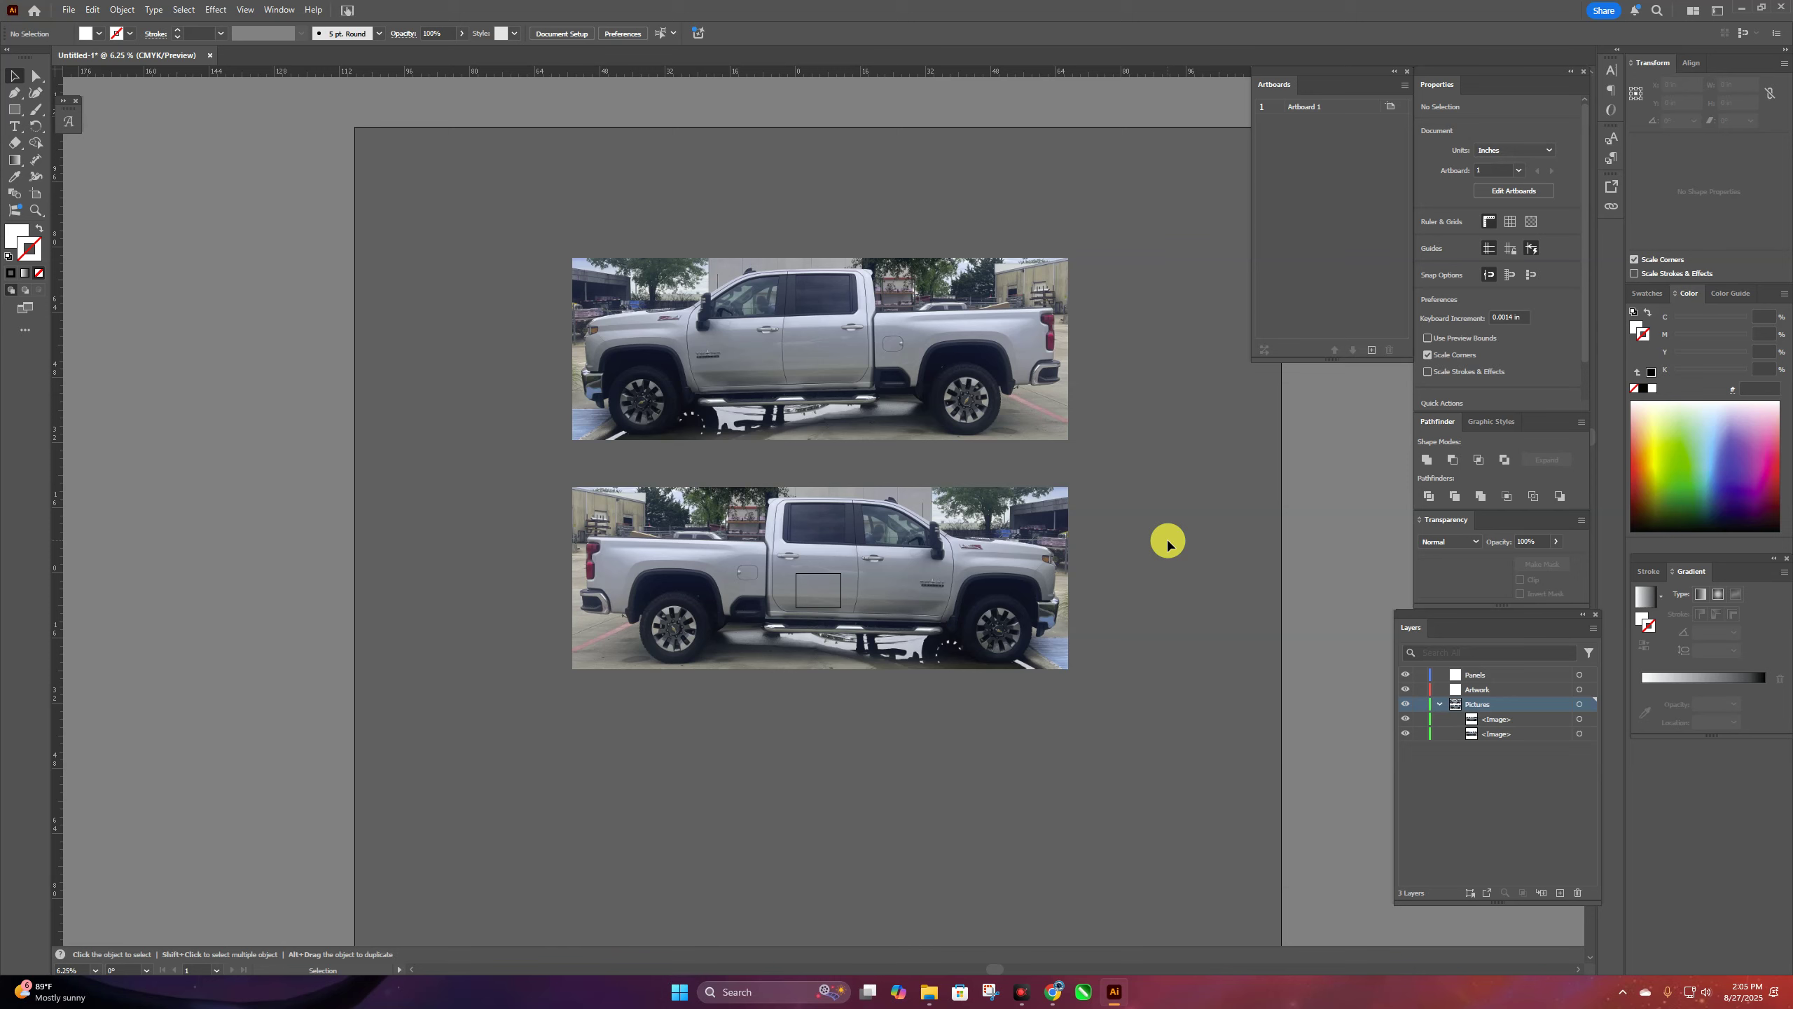
- Place the rear-view photo IMG_4275.jpg on the canvas and position it below the two side views
scroll(1195, 561, down, 4)
drag(2, 721, 771, 692)
scroll(819, 713, down, 1)
scroll(804, 699, up, 2)
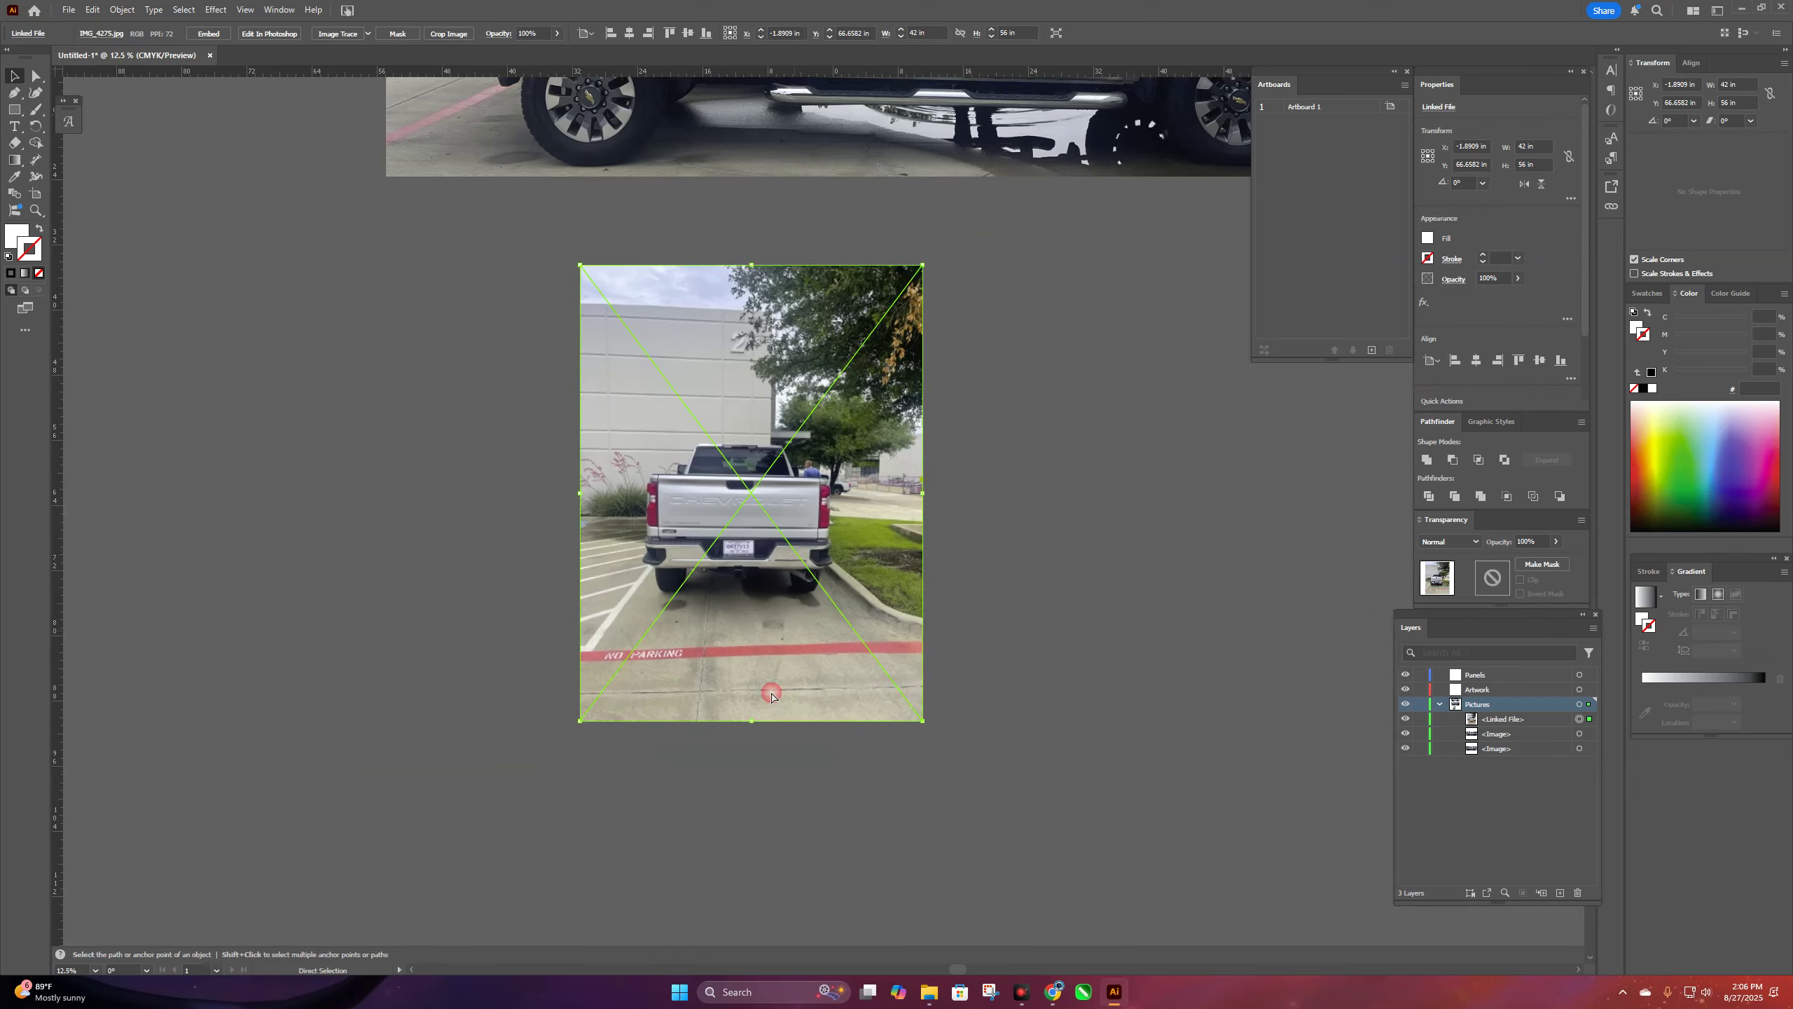
key(ctrl+=)
key(ctrl+=)
drag(892, 646, 809, 639)
key(ctrl+minus)
scroll(932, 668, up, 1)
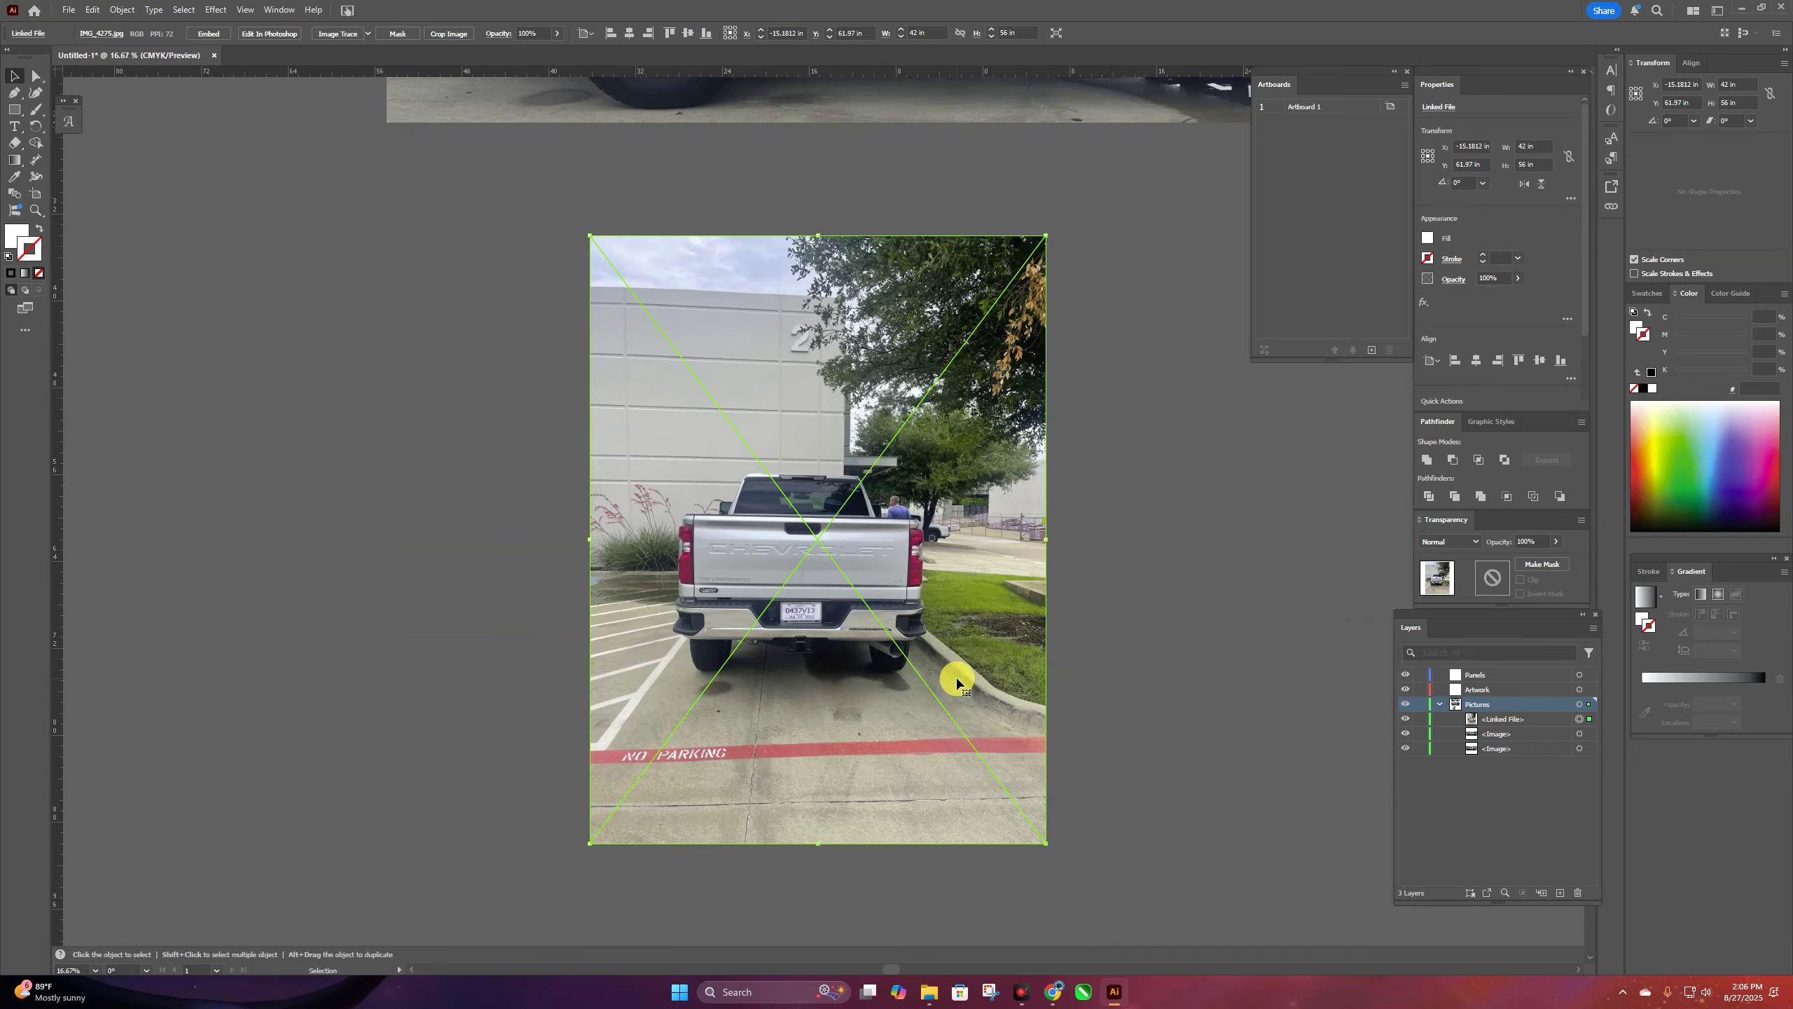
- Crop the rear-view photo tightly around the truck's tailgate and bumper, to about 25.7 × 14.5 in
click(448, 34)
drag(591, 573, 665, 574)
drag(805, 684, 819, 631)
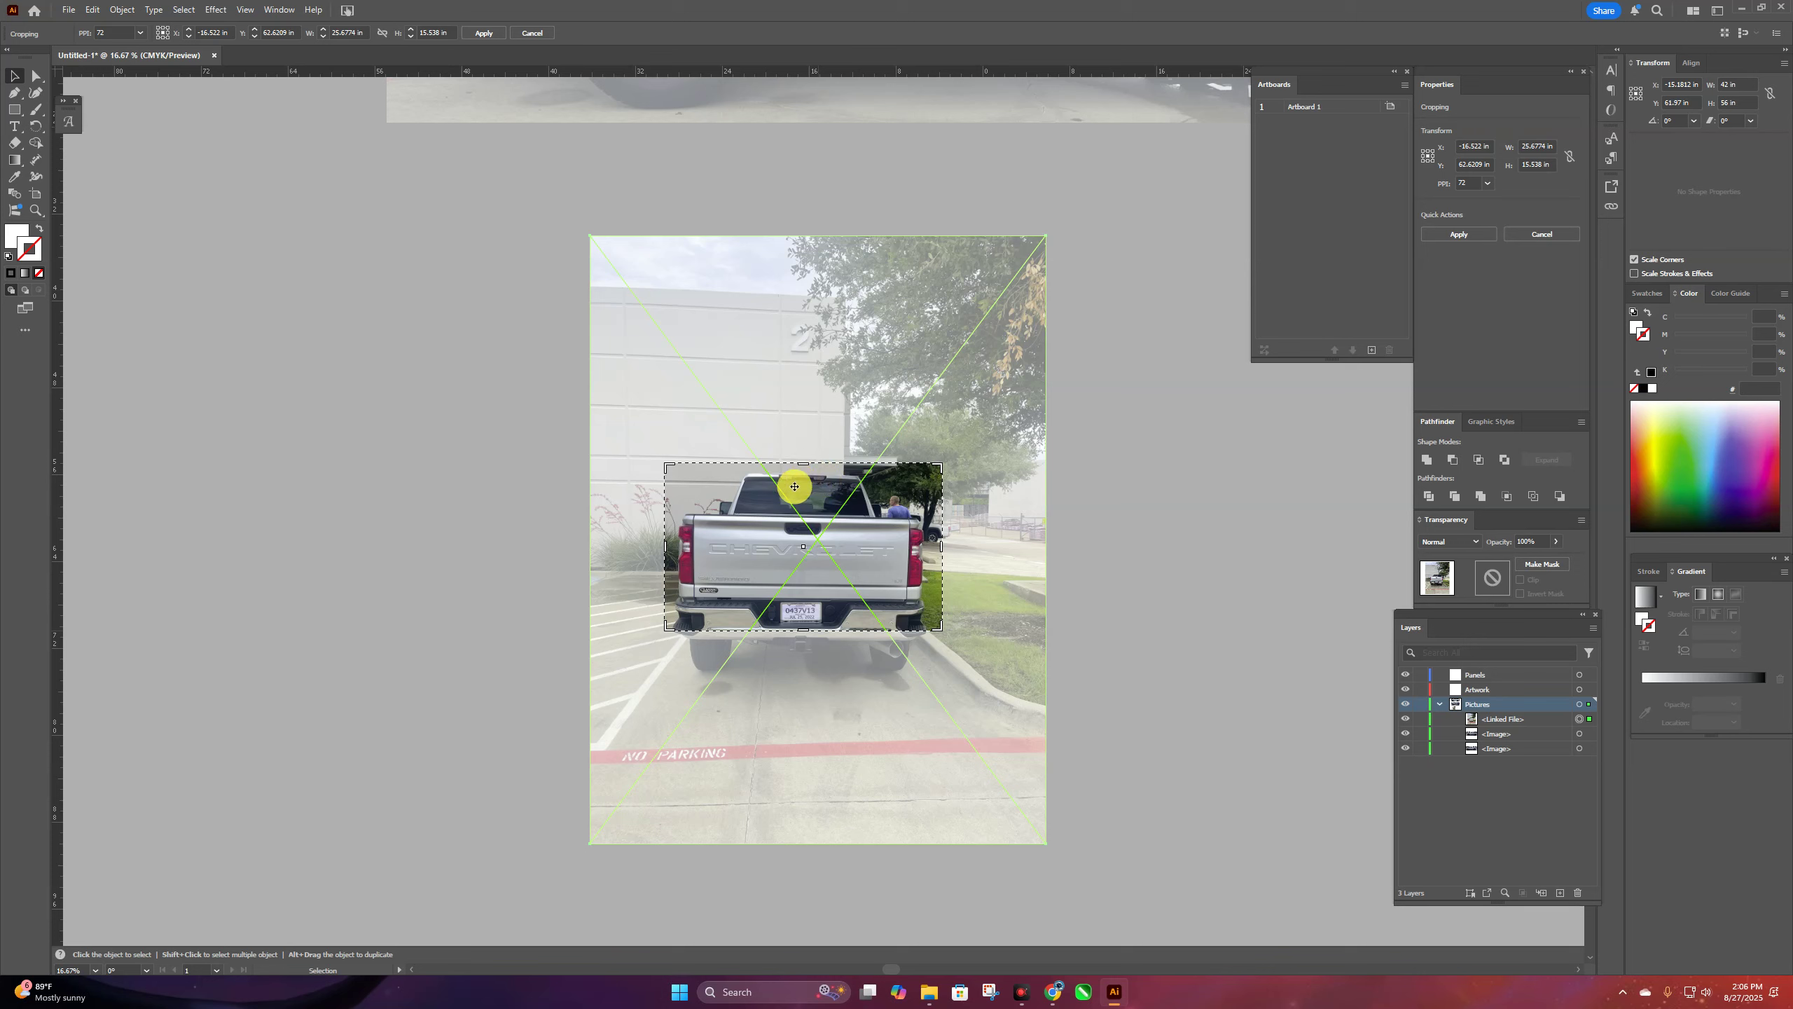
drag(802, 628, 803, 644)
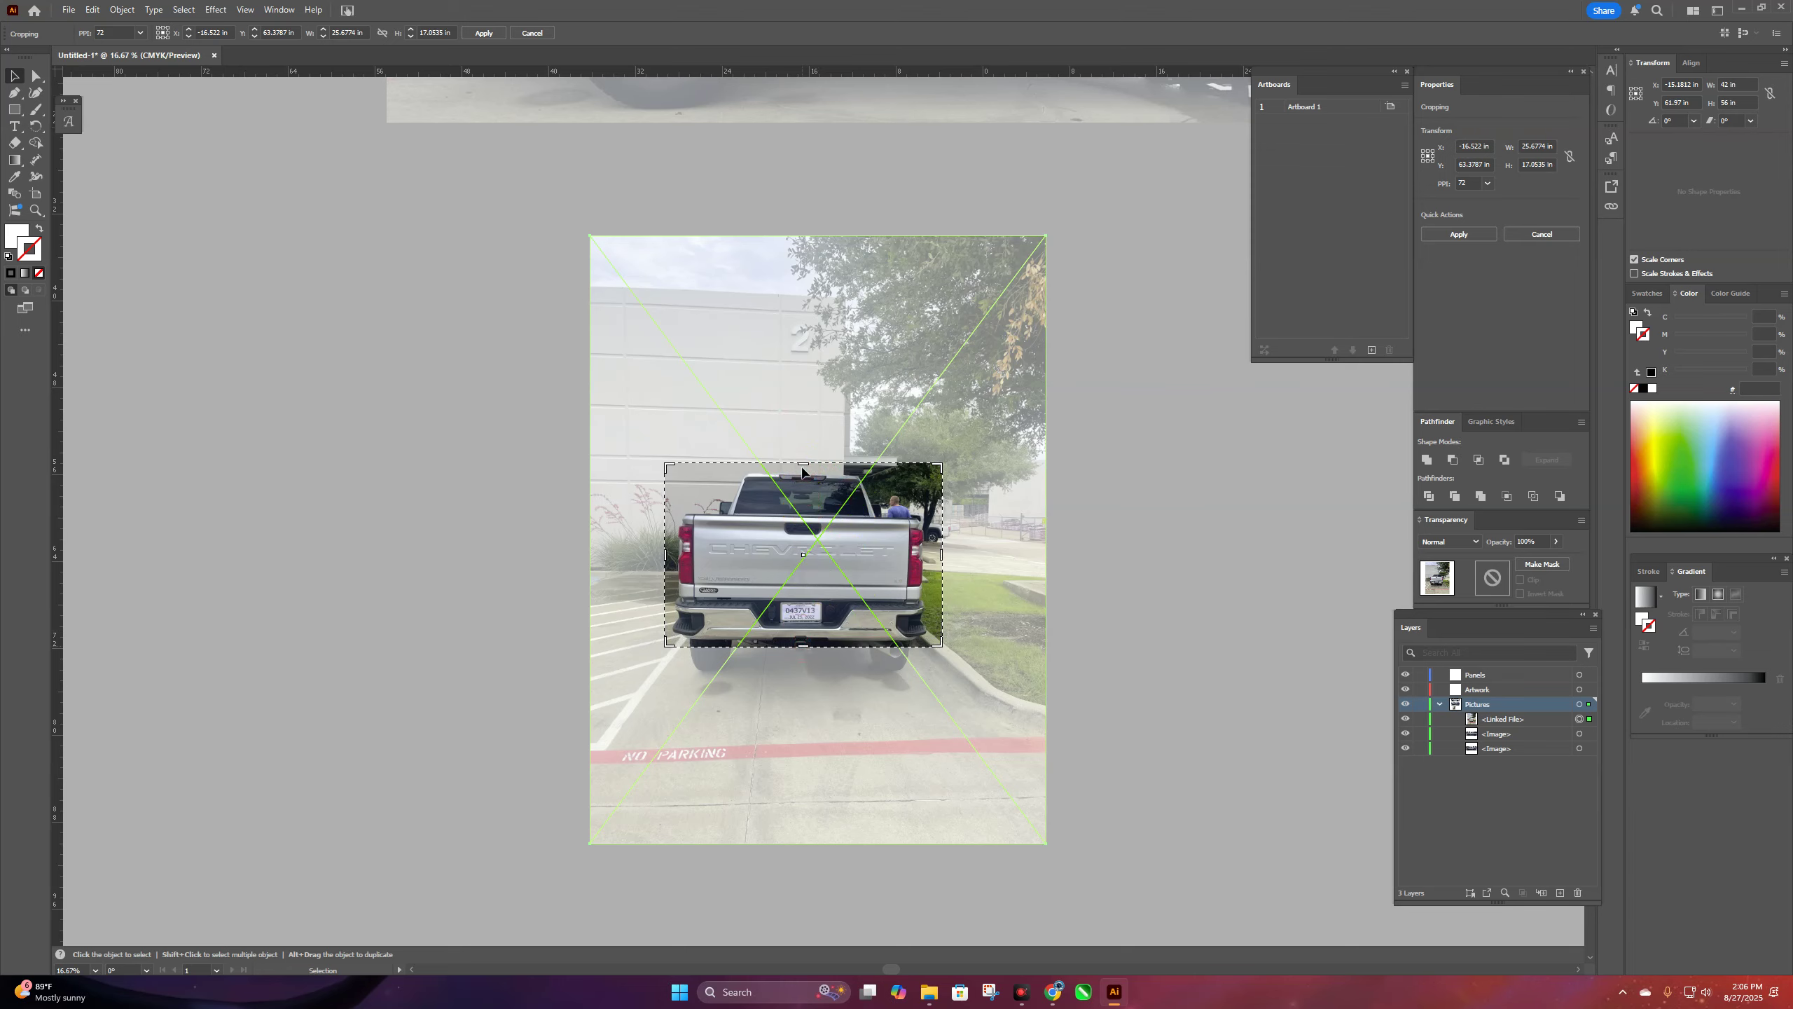
drag(809, 470, 805, 493)
key(Return)
- Move the cropped rear-view photo left, into the area below the lower side view
click(979, 588)
click(897, 589)
scroll(841, 518, down, 2)
drag(726, 663, 662, 676)
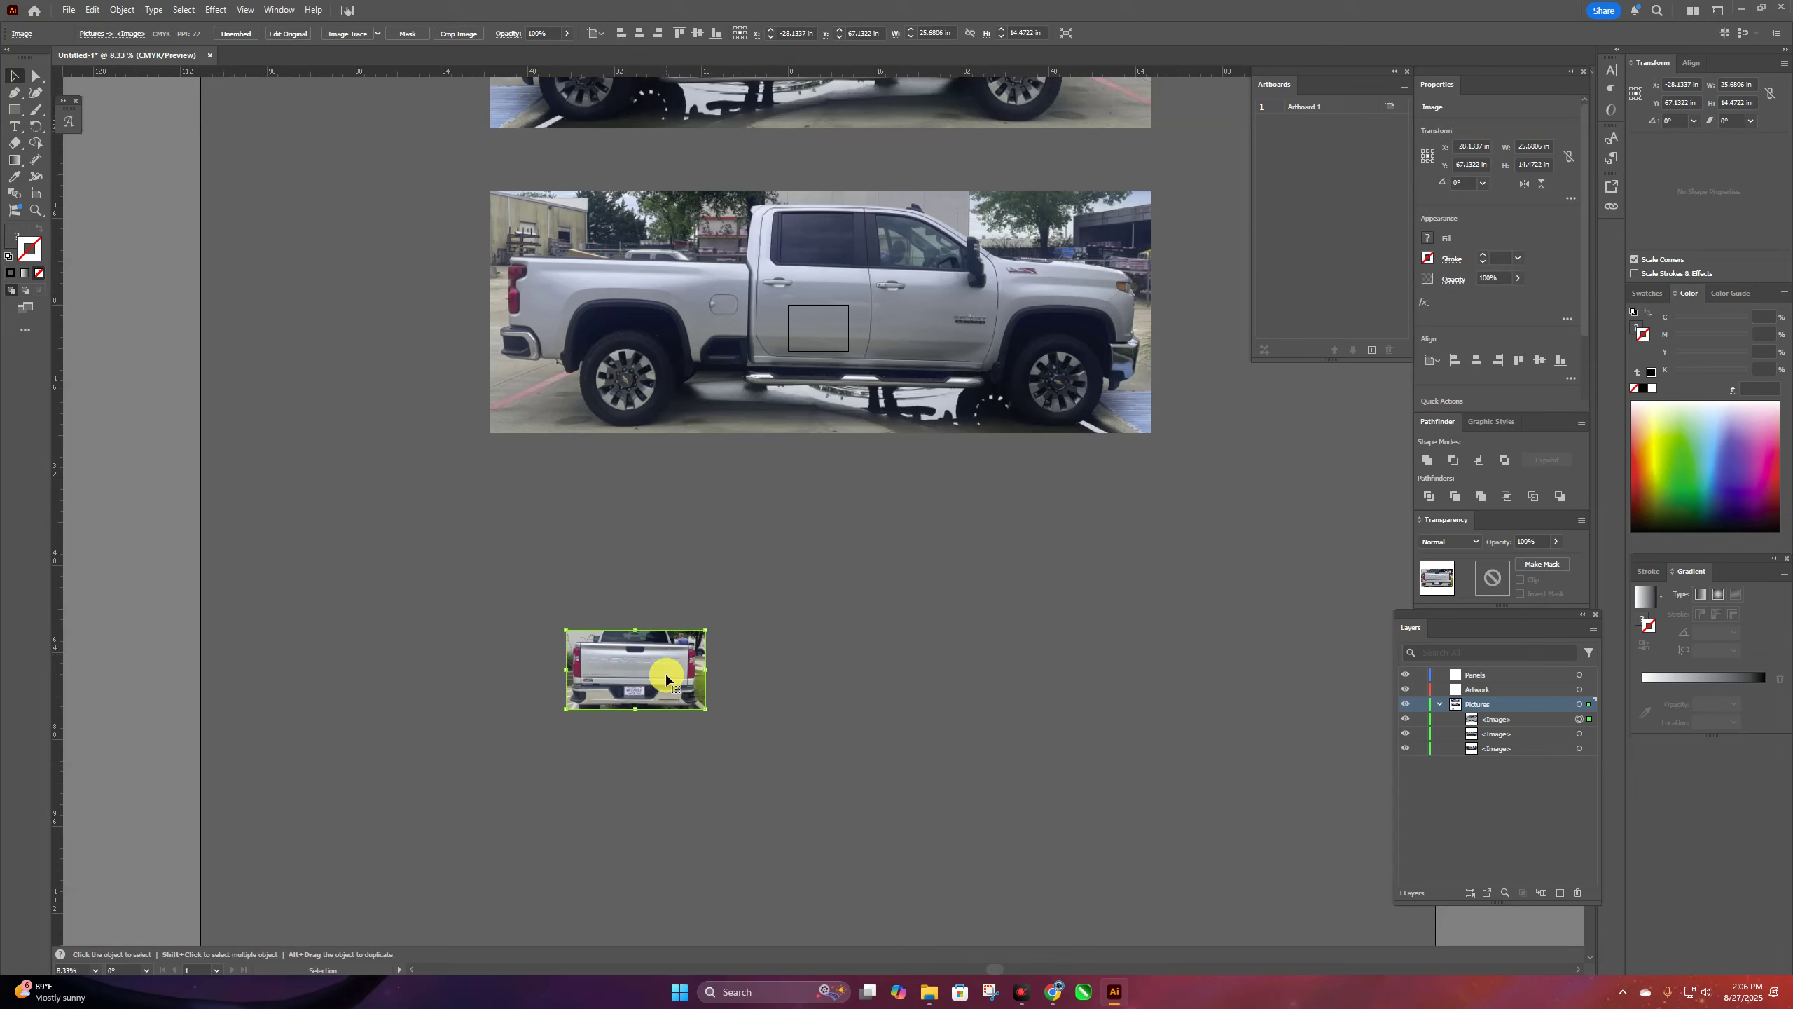
click(761, 655)
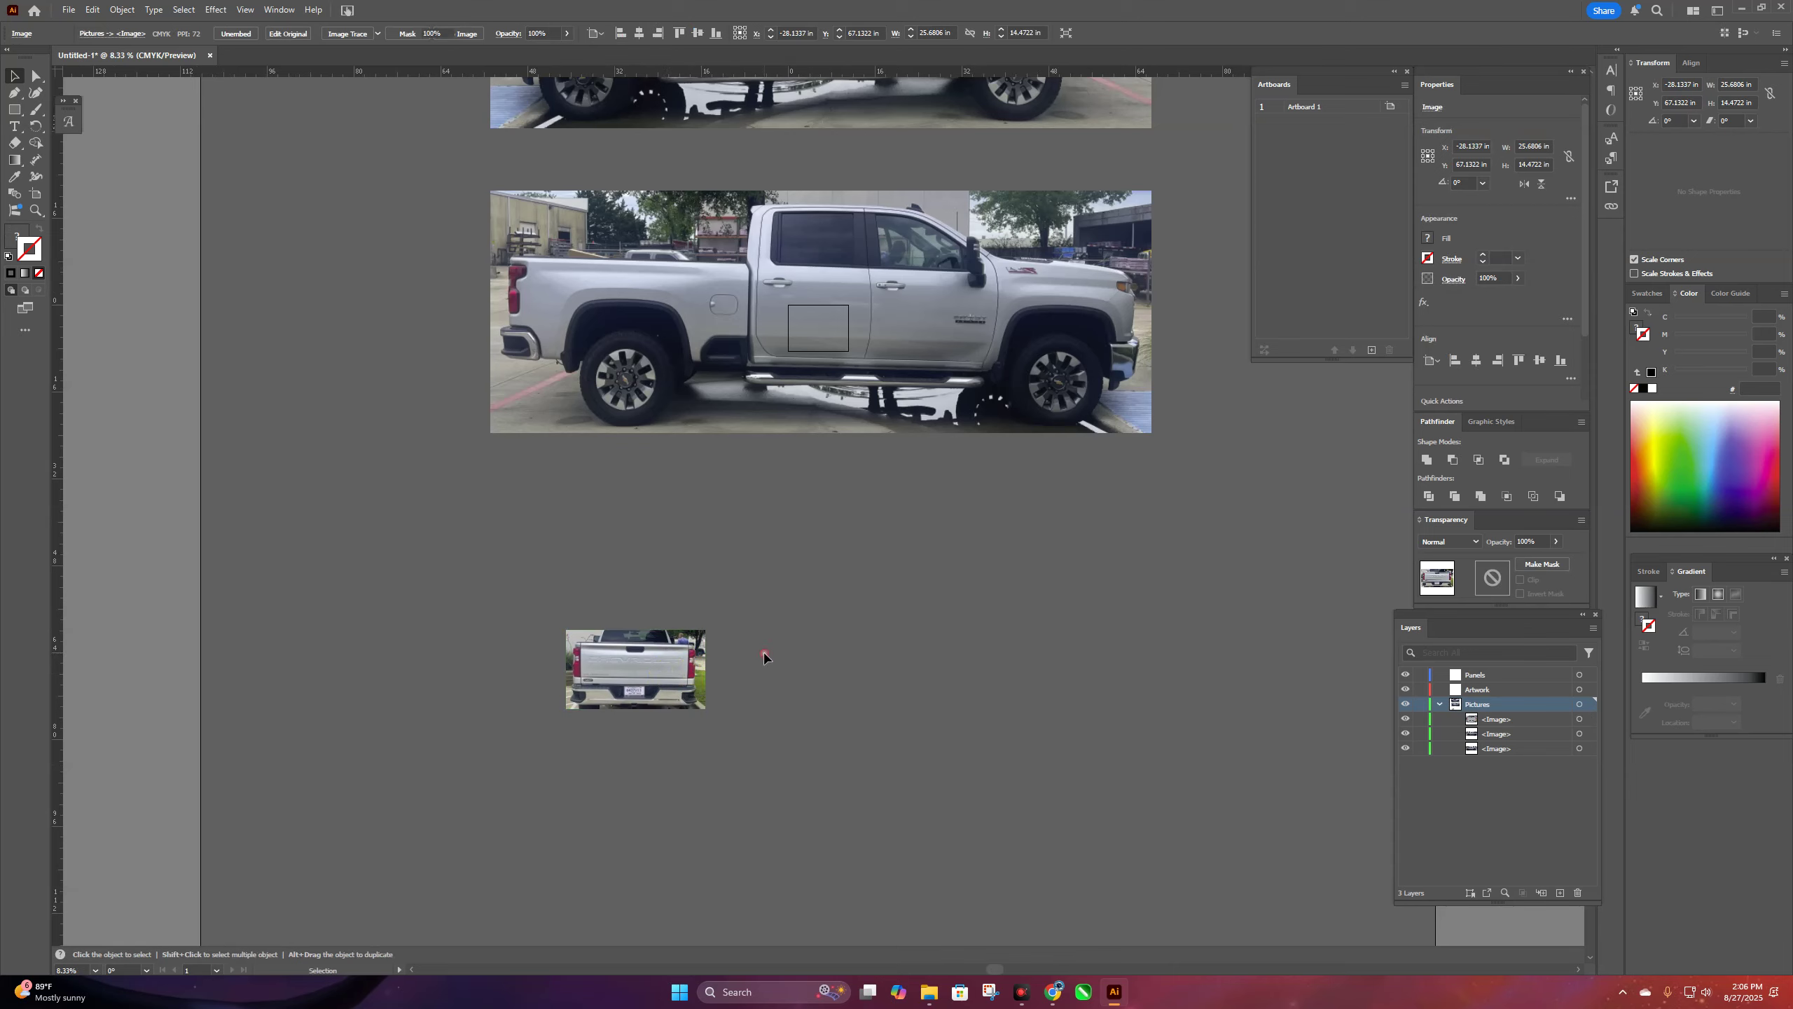
- Draw a white rectangle beside the rear-view photo and size it 31.5 in wide by 12 in high
click(14, 234)
click(14, 110)
drag(765, 602, 1064, 672)
click(12, 78)
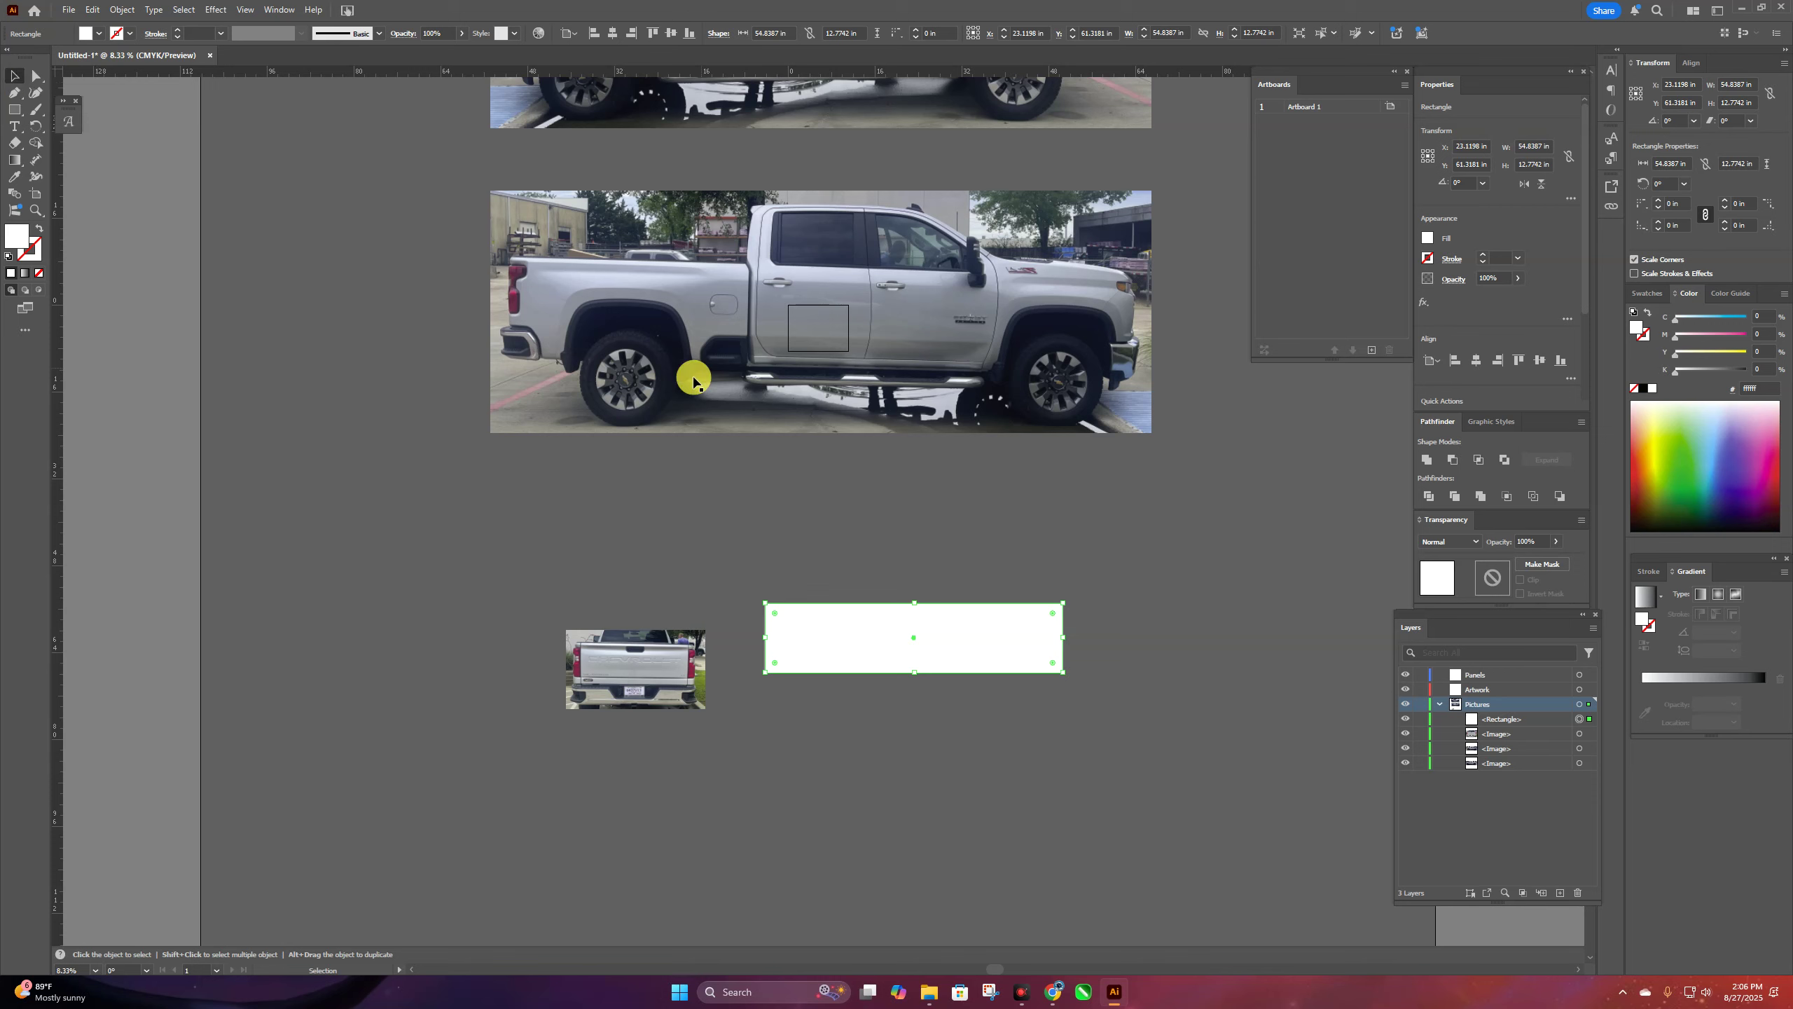
drag(1188, 34, 1132, 31)
text(31.5)
key(Return)
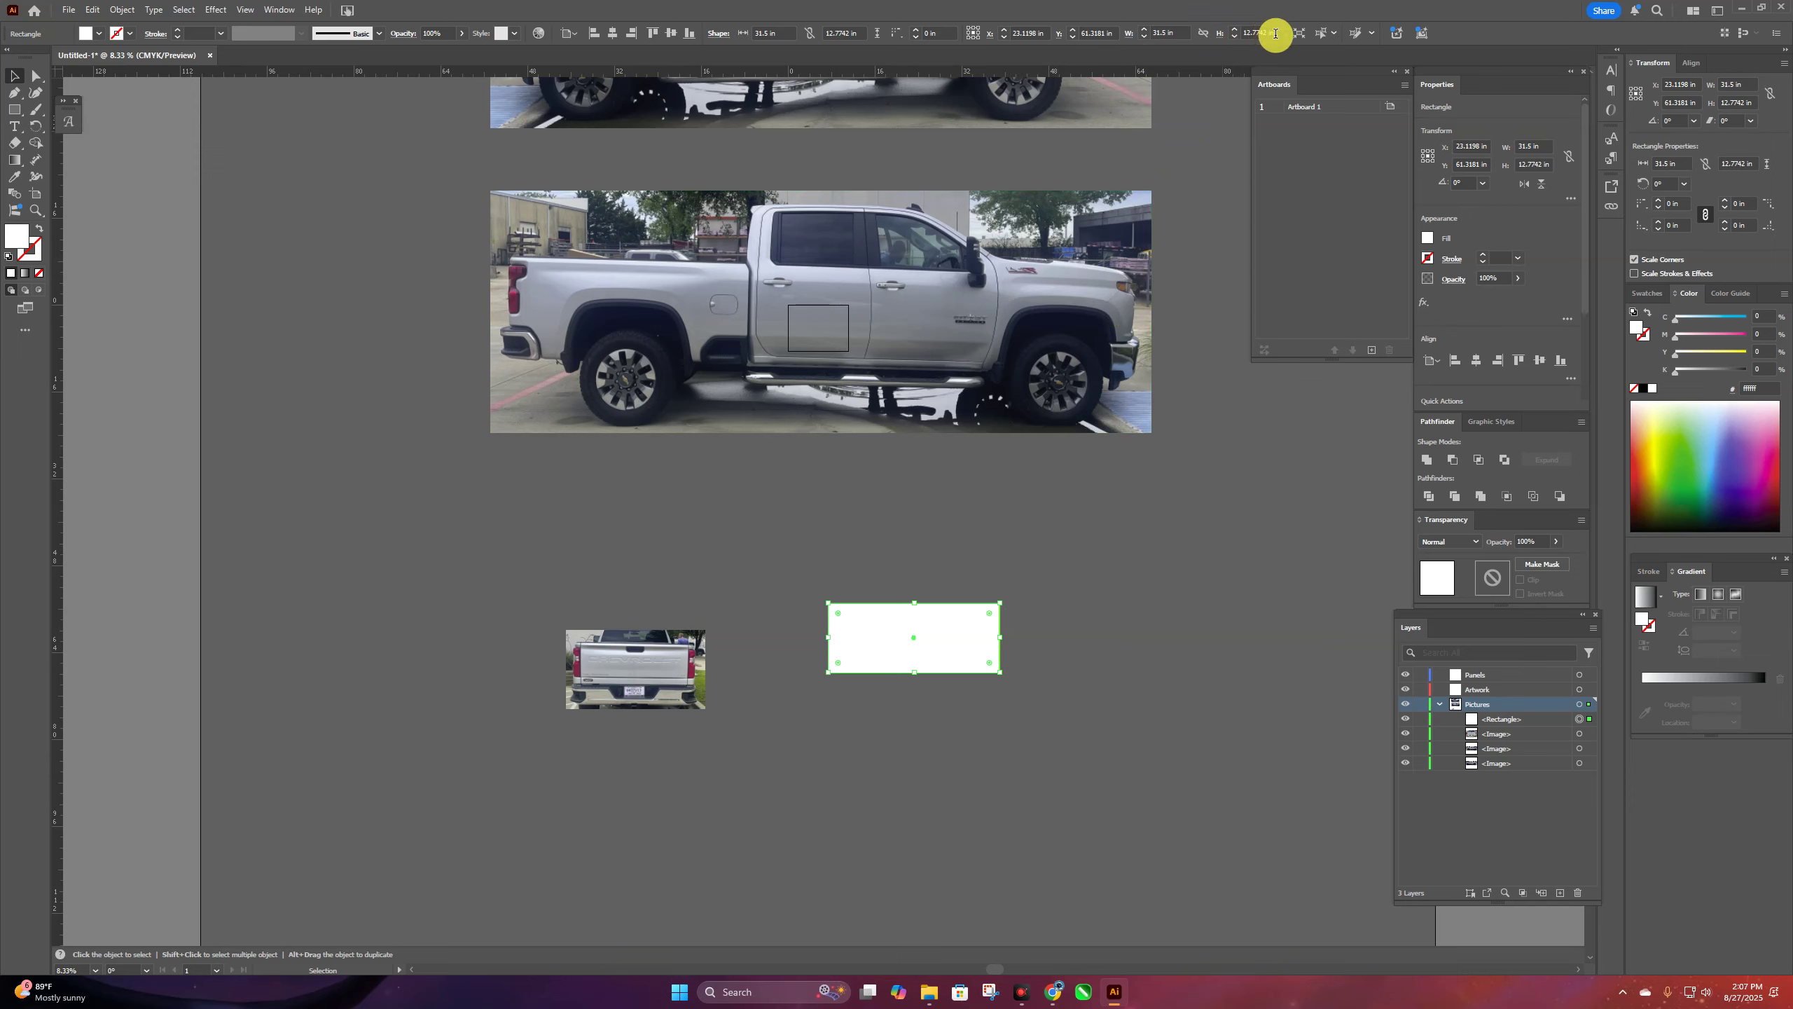
drag(1275, 33, 1233, 34)
text(12)
key(Return)
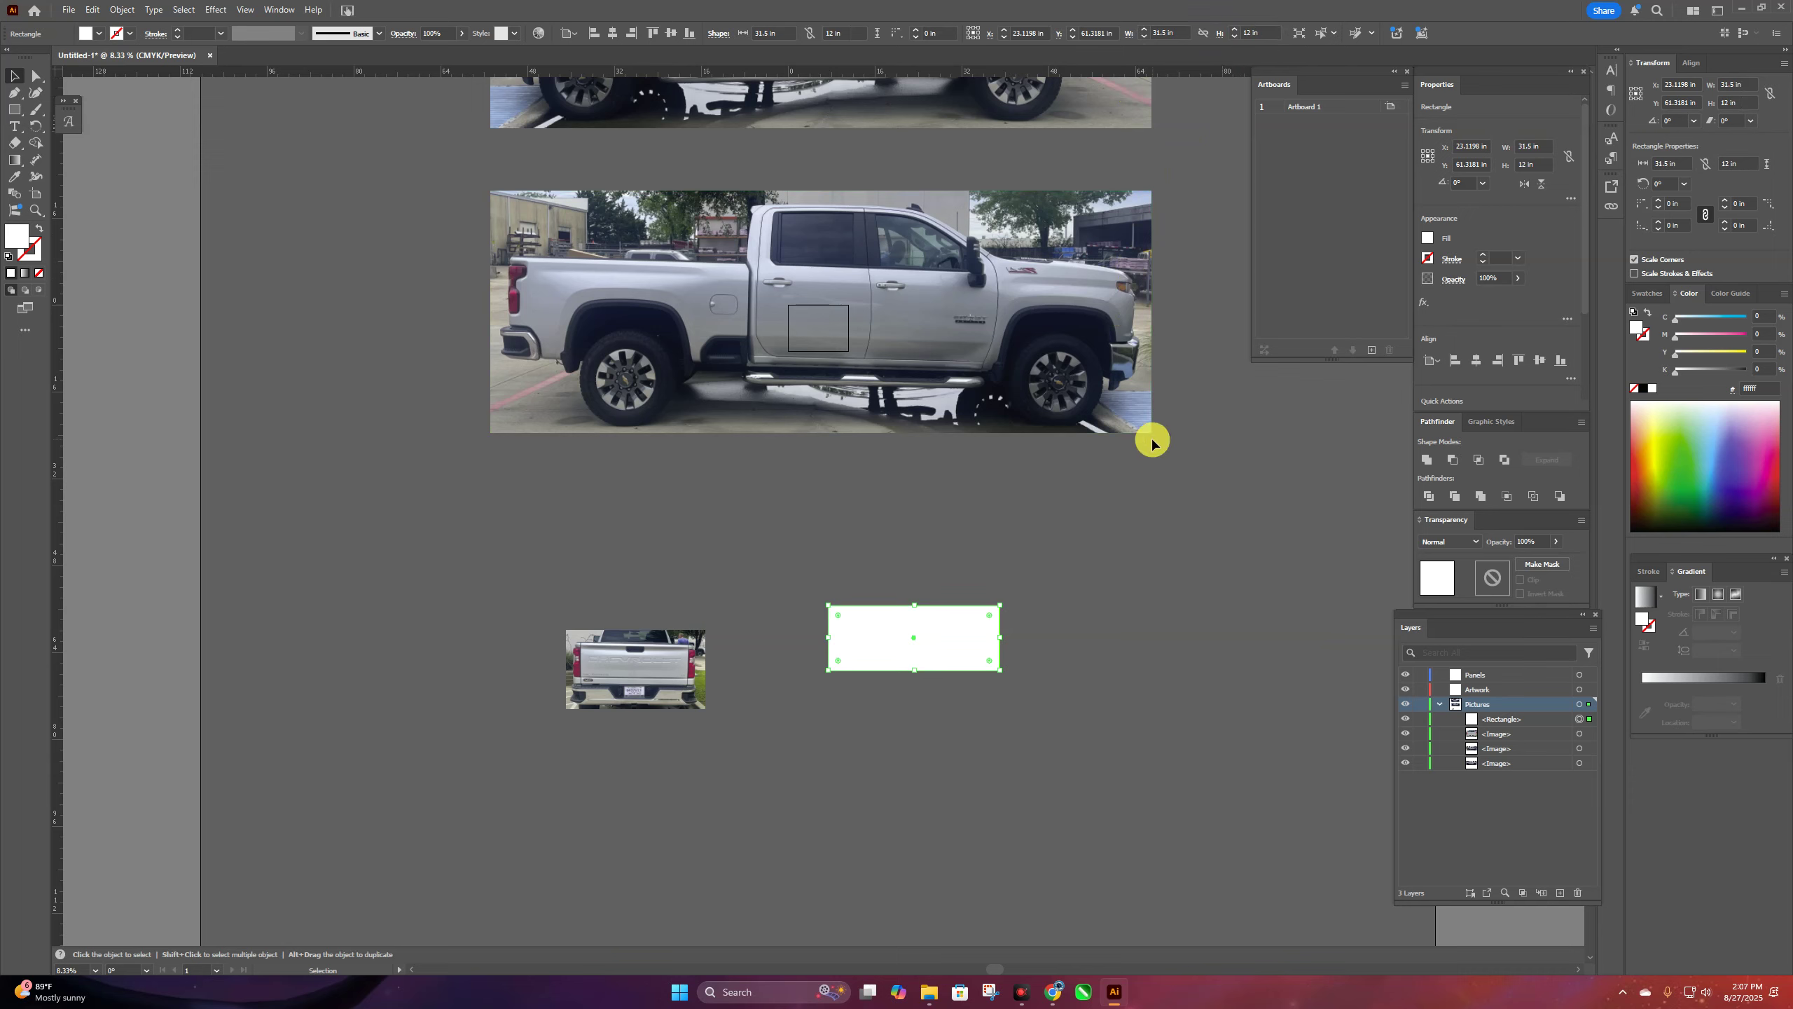
- Lay the white rectangle over the rear-view photo and scale the photo until the tailgate's measured area matches the rectangle
drag(943, 634, 665, 626)
click(678, 681)
scroll(680, 674, down, 1)
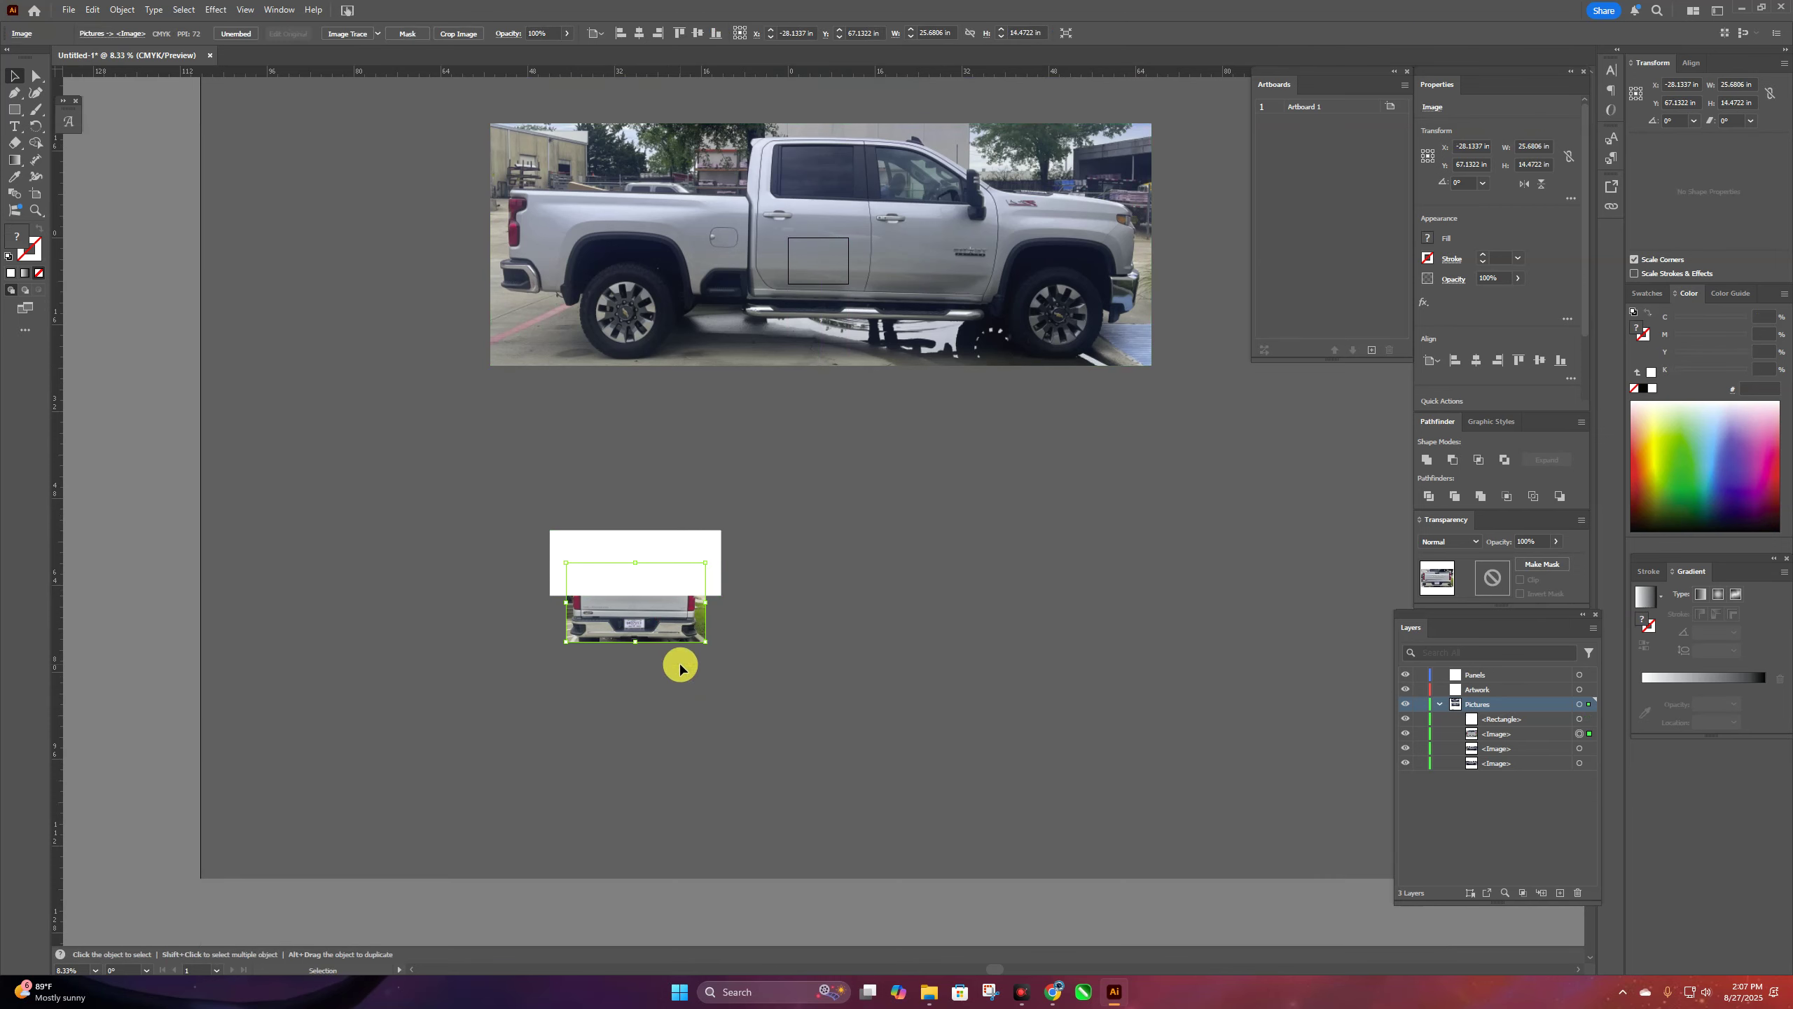
key(ctrl+equal)
key(ctrl+equal)
scroll(988, 756, up, 1)
drag(956, 641, 1115, 643)
drag(1019, 724, 1076, 652)
drag(1175, 401, 1050, 443)
click(1102, 425)
drag(936, 566, 921, 590)
click(1014, 563)
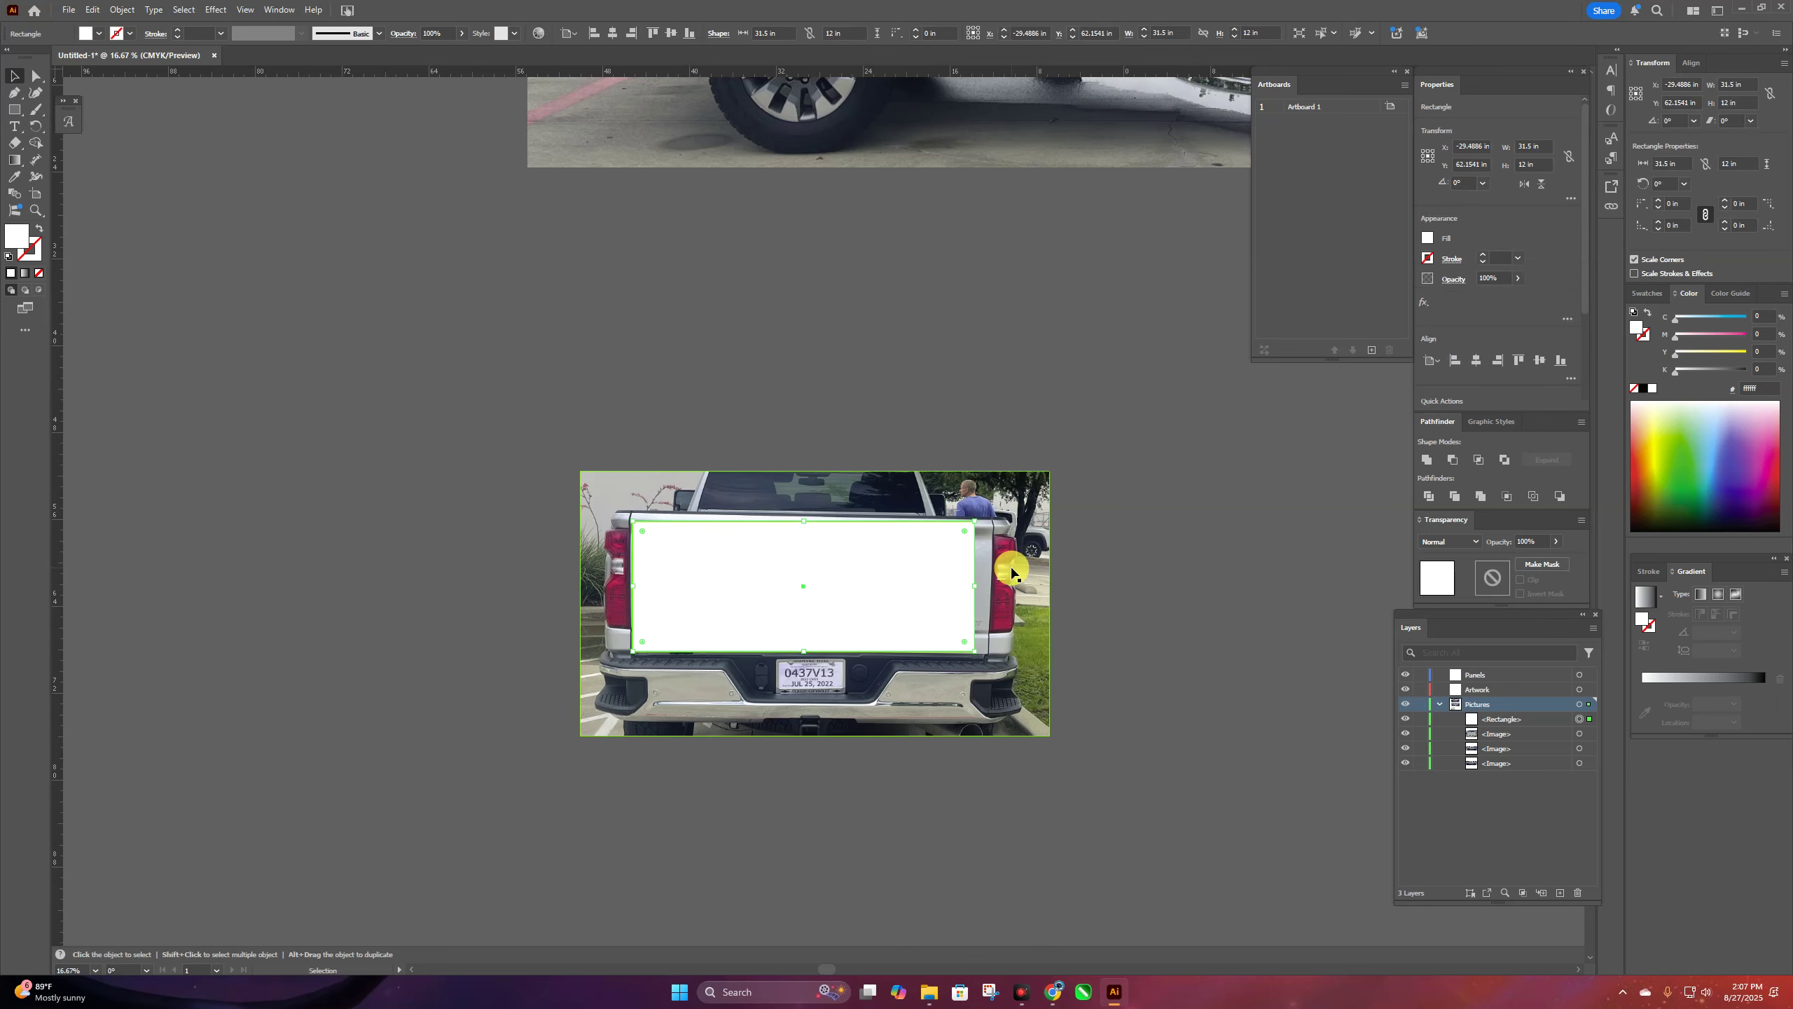
mouse_move(1049, 470)
mouse_down()
mouse_move(1080, 445)
mouse_move(1035, 480)
mouse_move(1173, 393)
mouse_move(1063, 447)
mouse_move(1077, 417)
mouse_move(1172, 369)
mouse_move(1040, 473)
mouse_up()
scroll(1040, 487, down, 1)
- Delete the white reference rectangle and move the rear-view photo directly beneath the lower side view, aligned with its left edge
click(847, 529)
key(Delete)
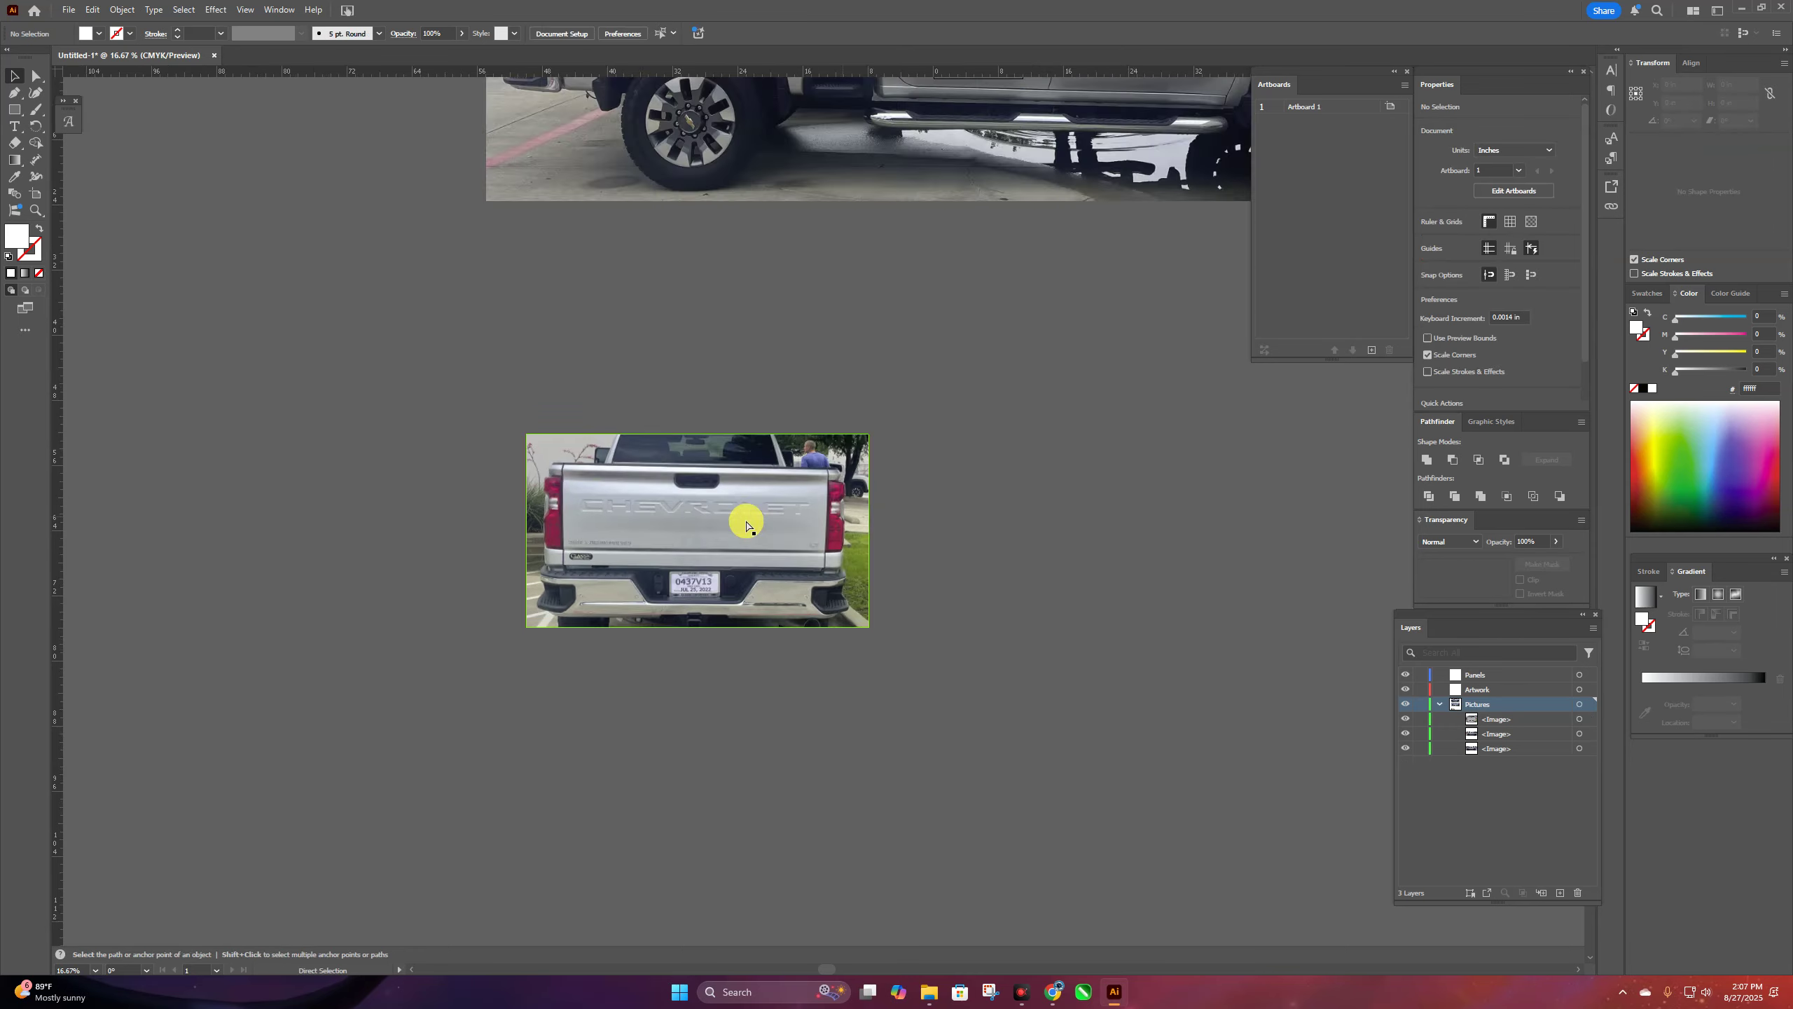
scroll(786, 517, down, 3)
scroll(717, 674, up, 1)
drag(700, 799, 681, 726)
click(840, 726)
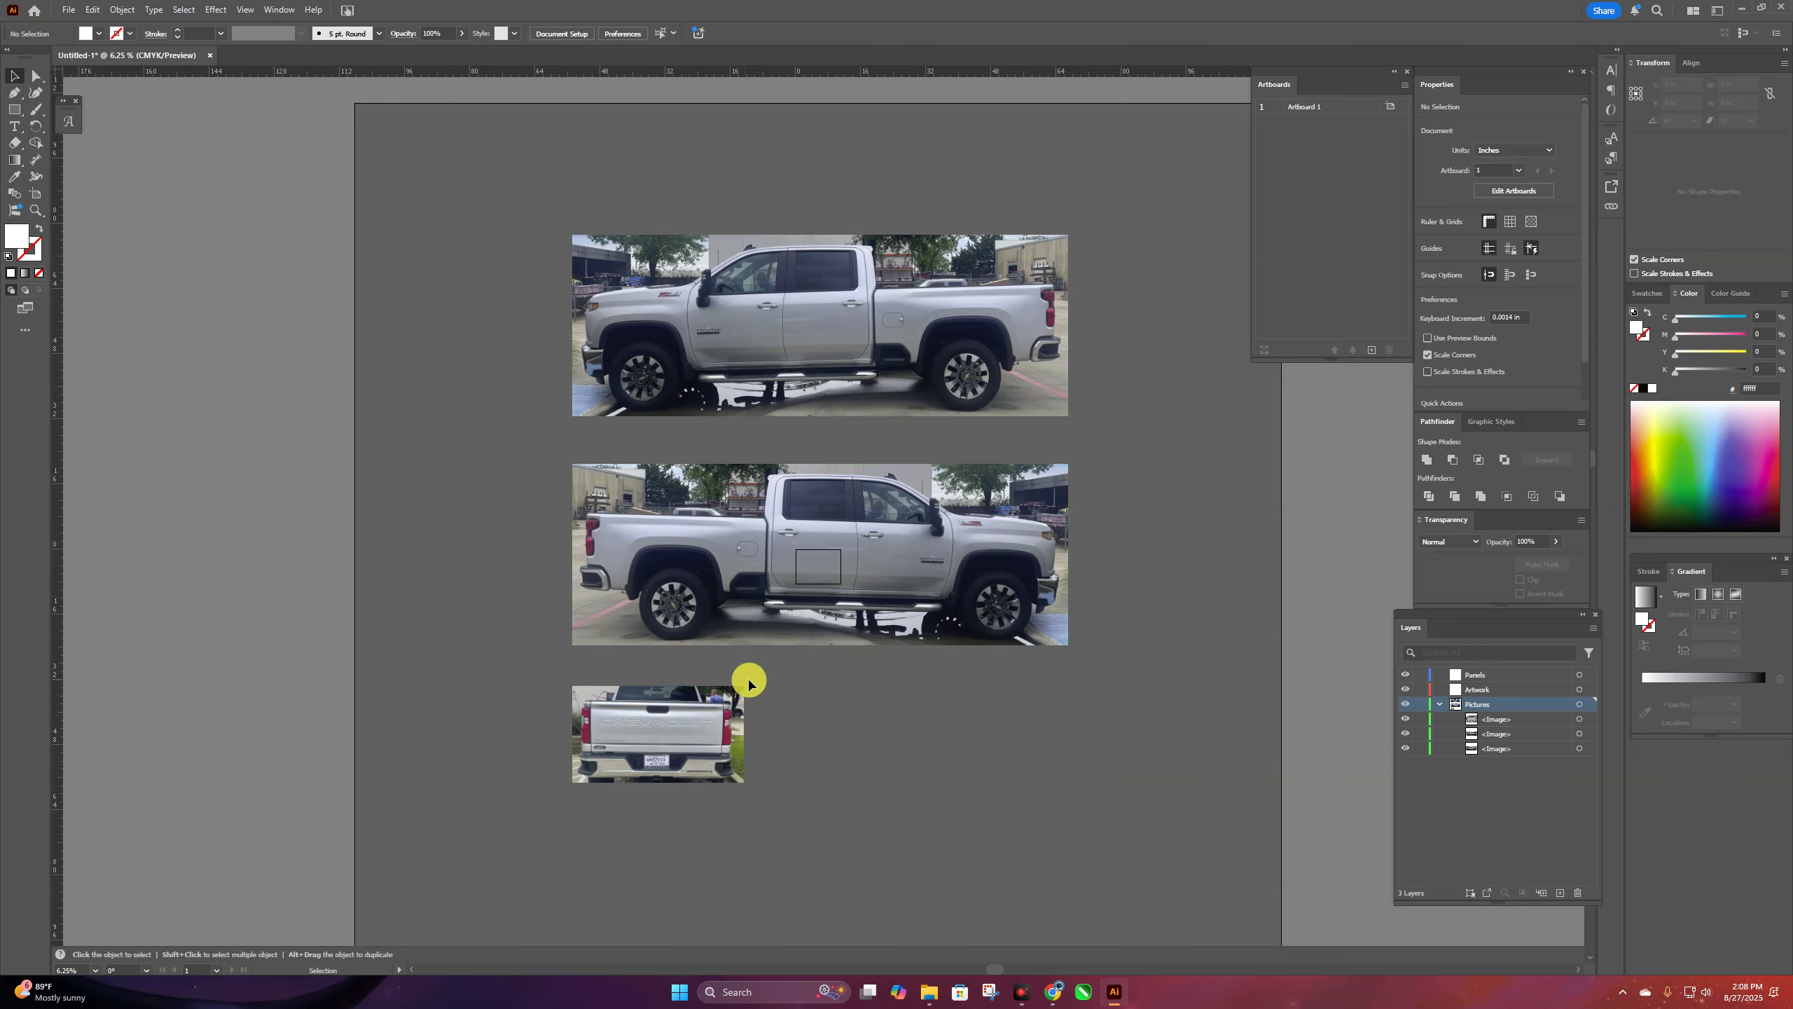
- Draw a white rectangle to the right of the rear-view photo and size it 40 × 24.5 in
click(11, 112)
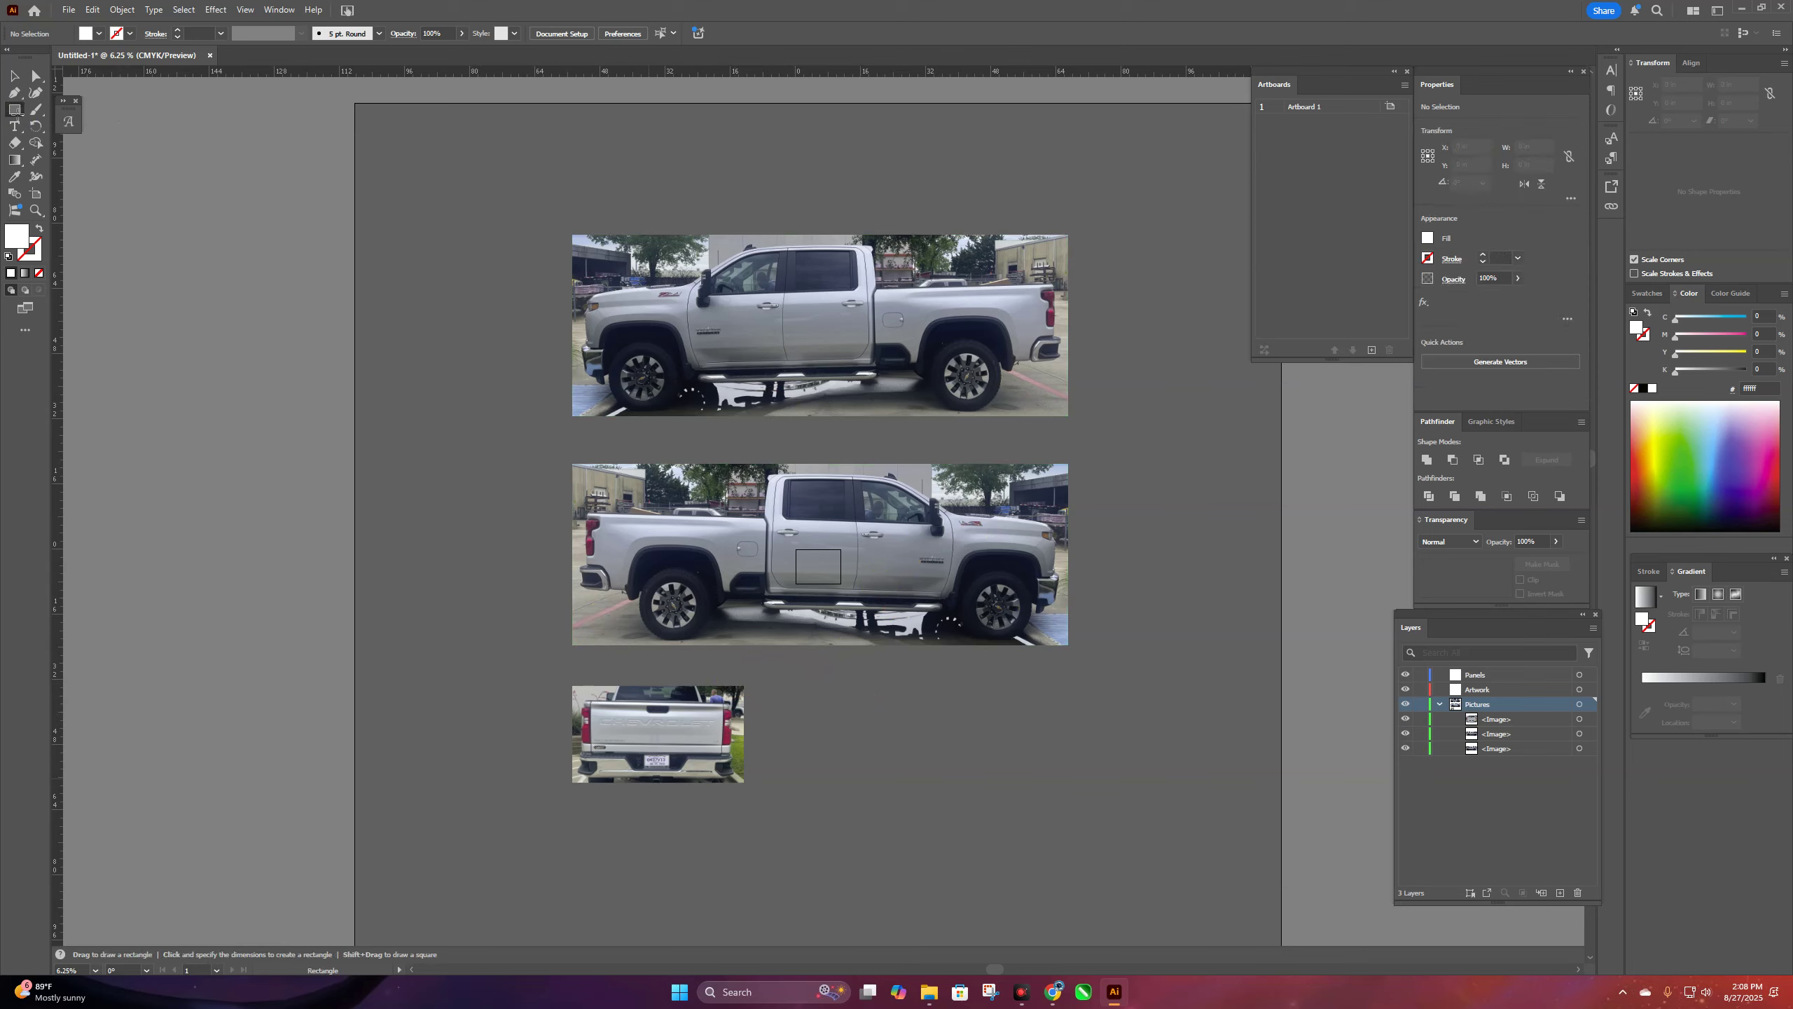
drag(807, 691, 1028, 787)
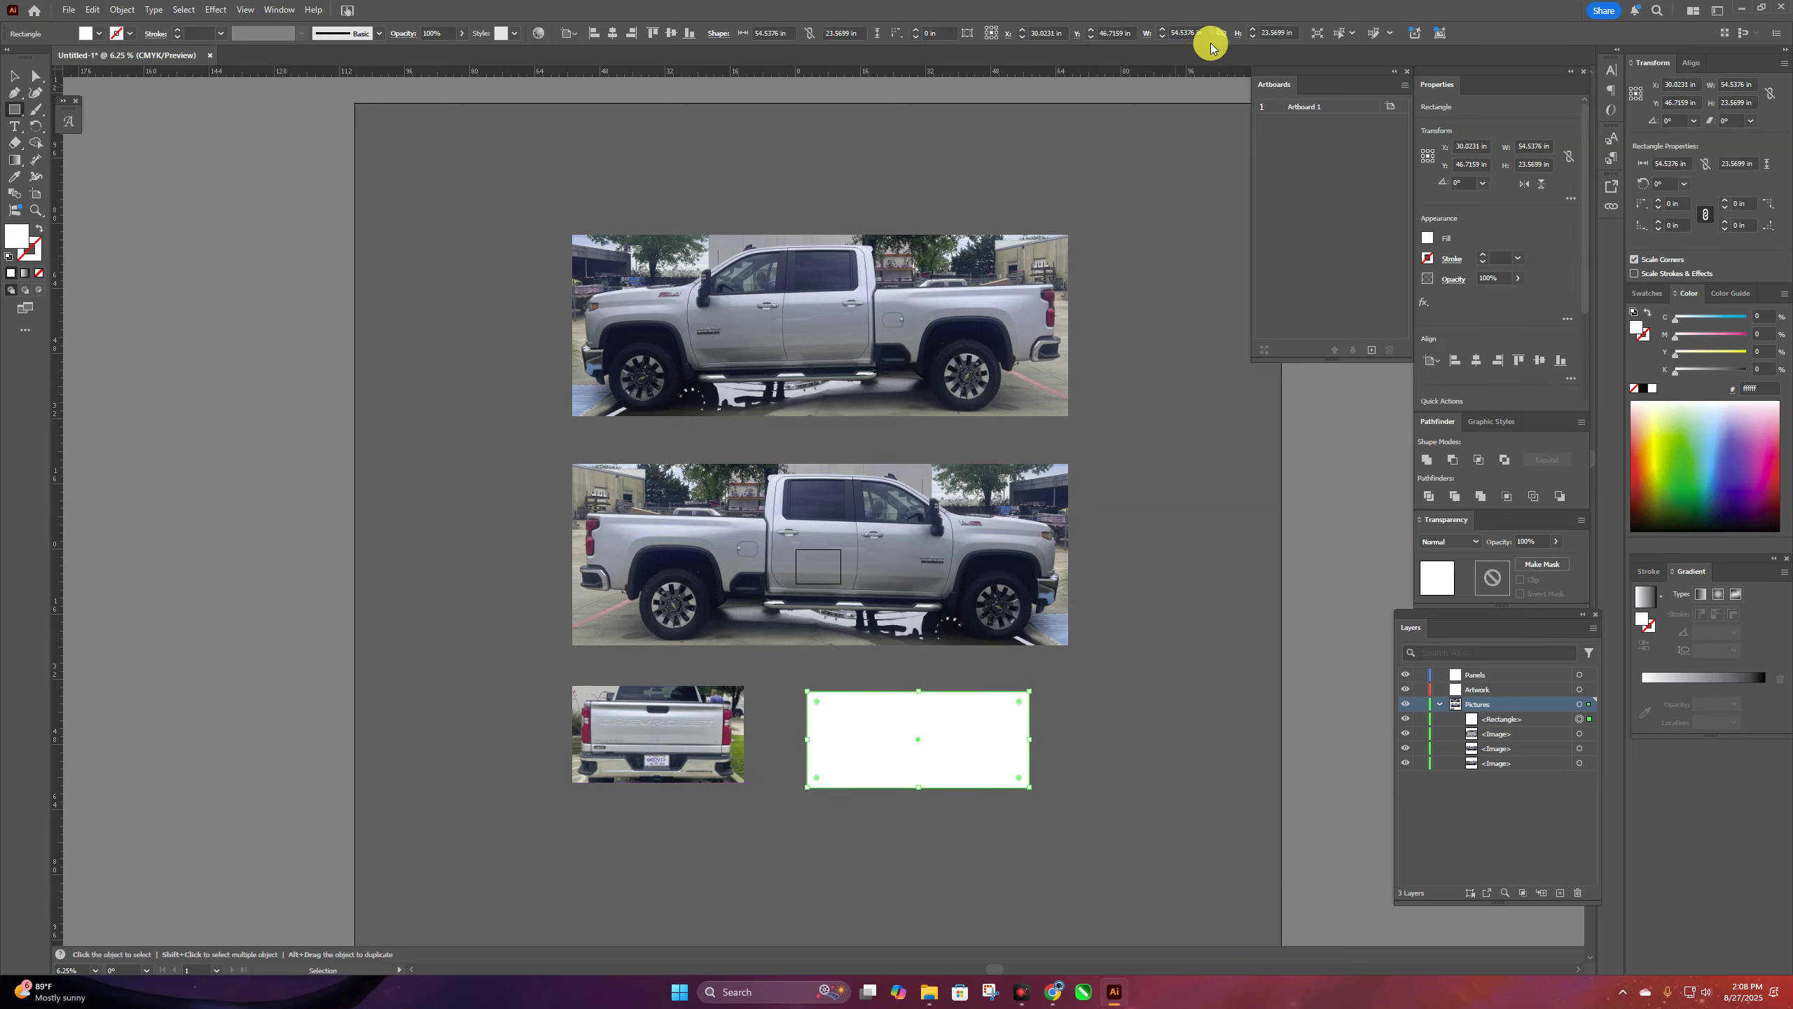
click(1189, 32)
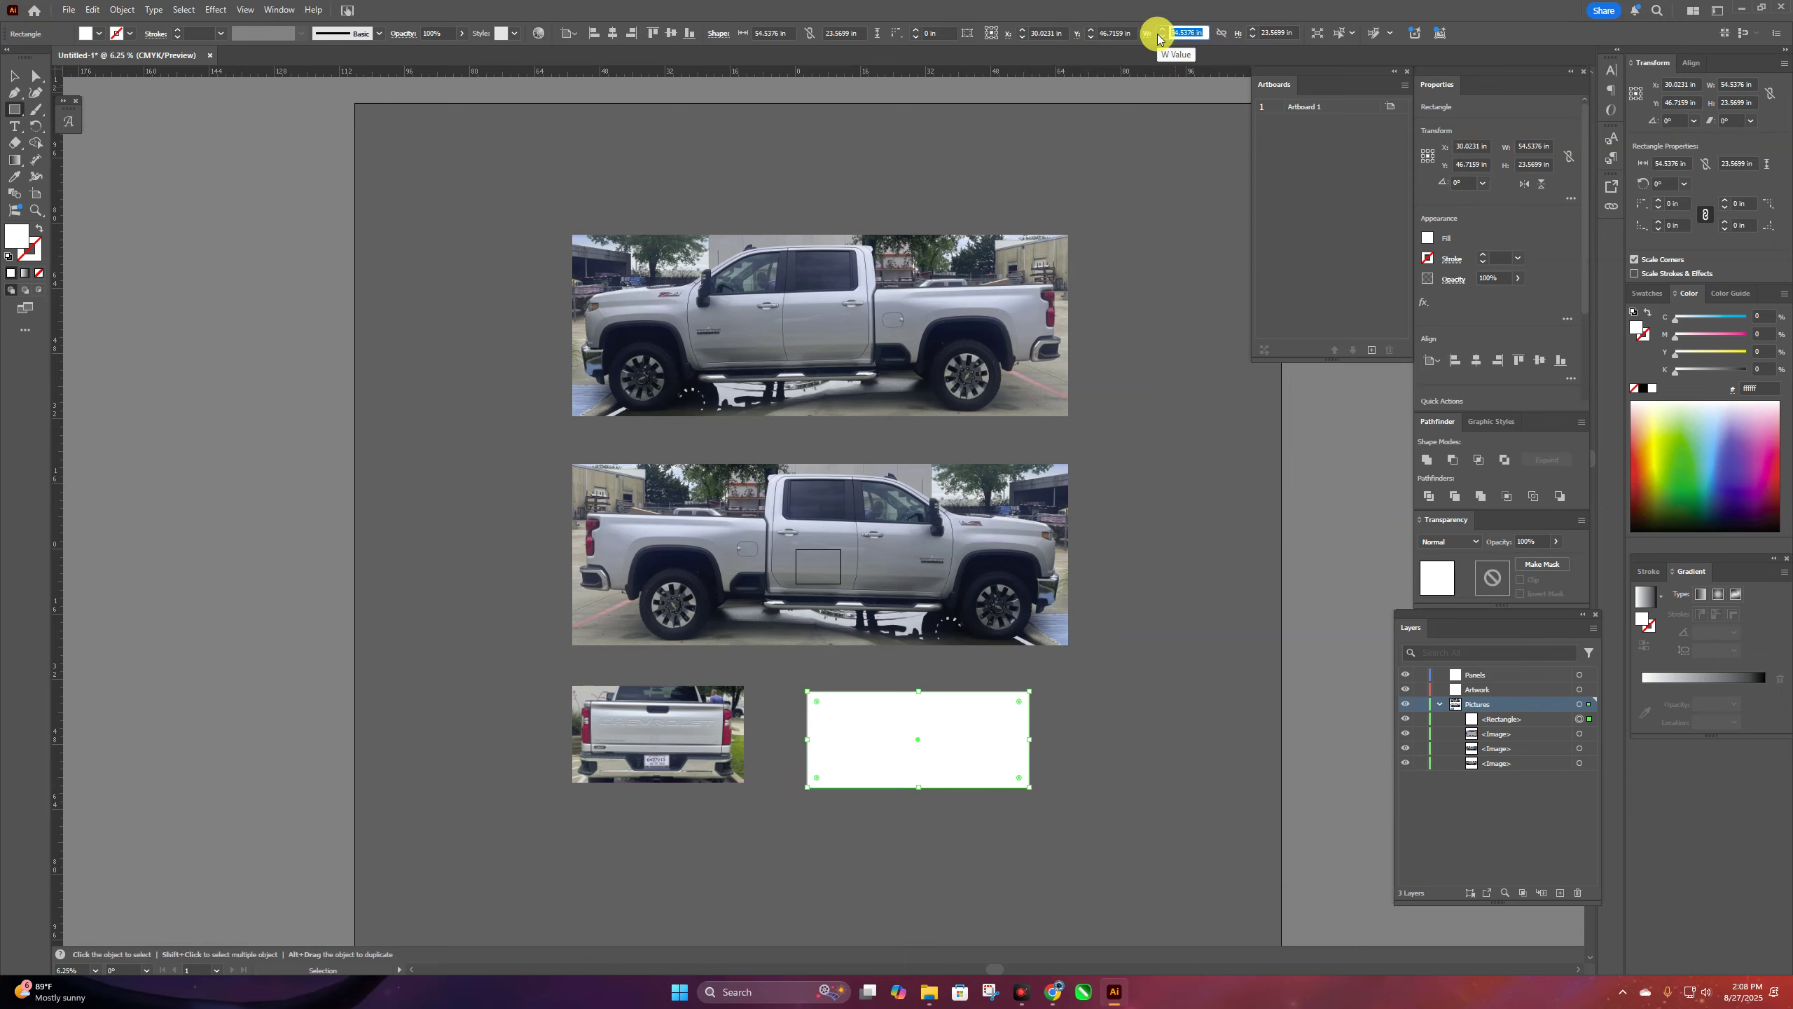
text(40)
key(Return)
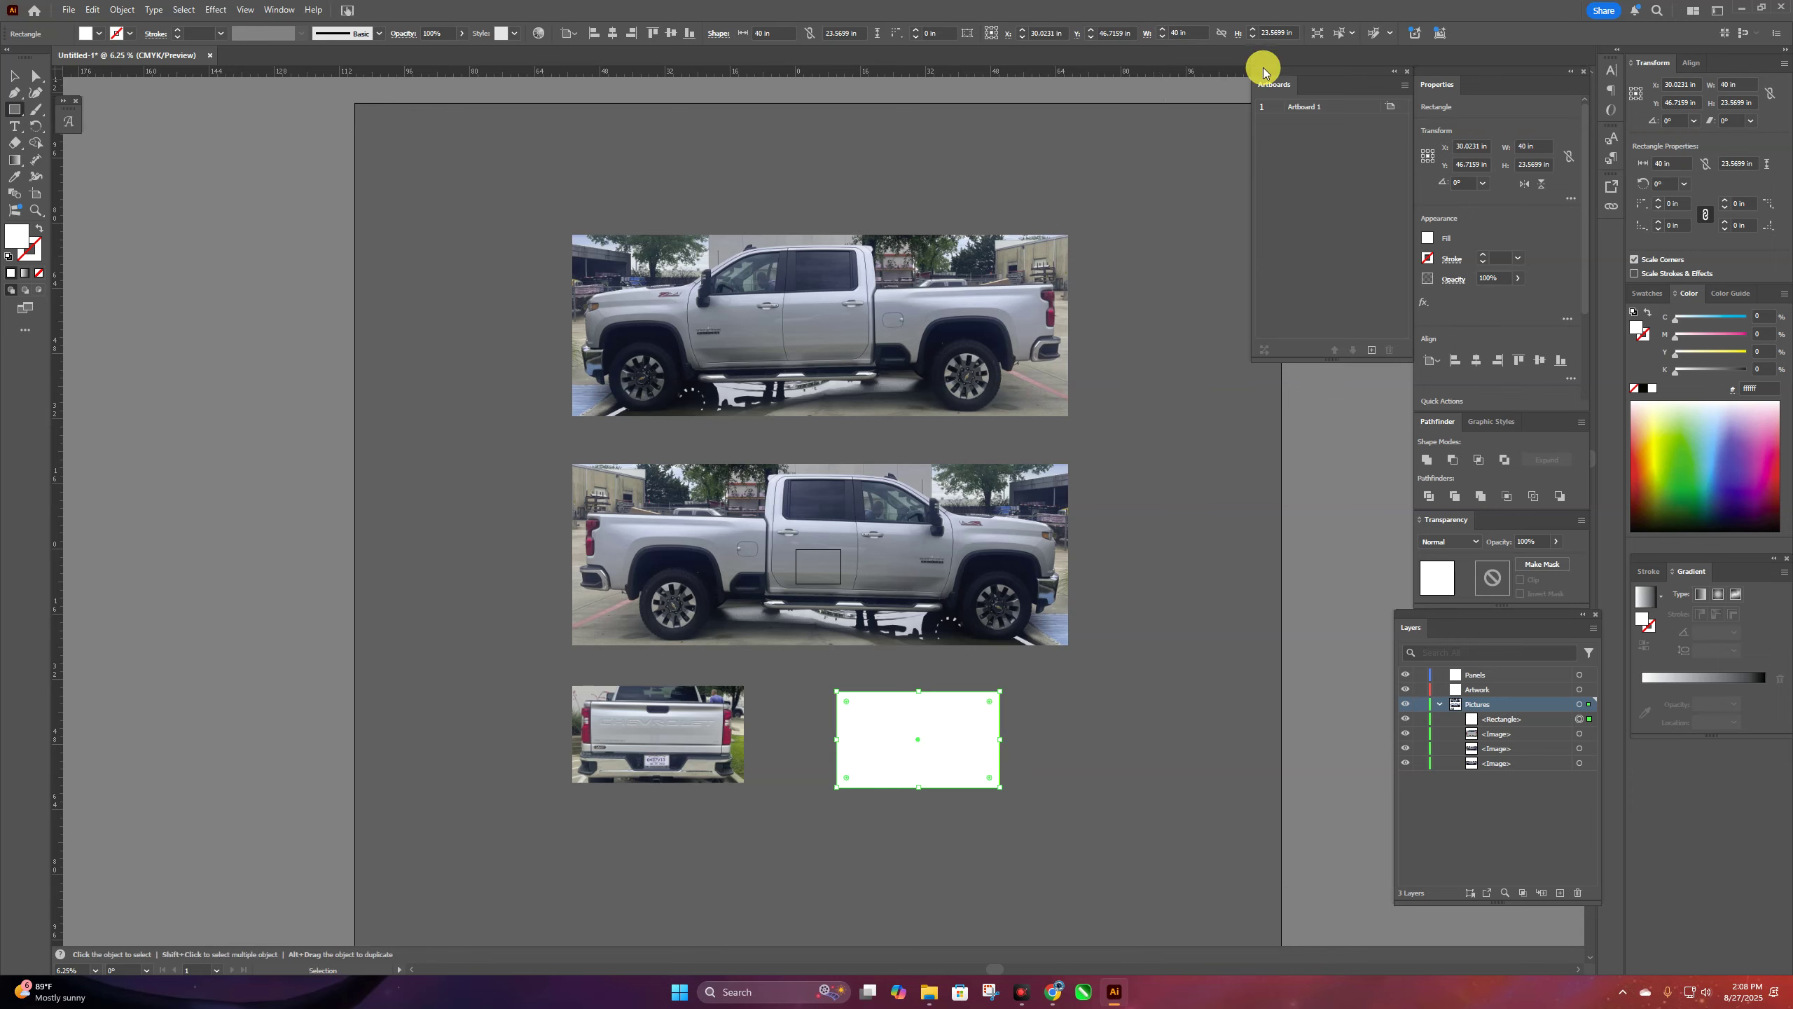
click(1288, 33)
text(24.5)
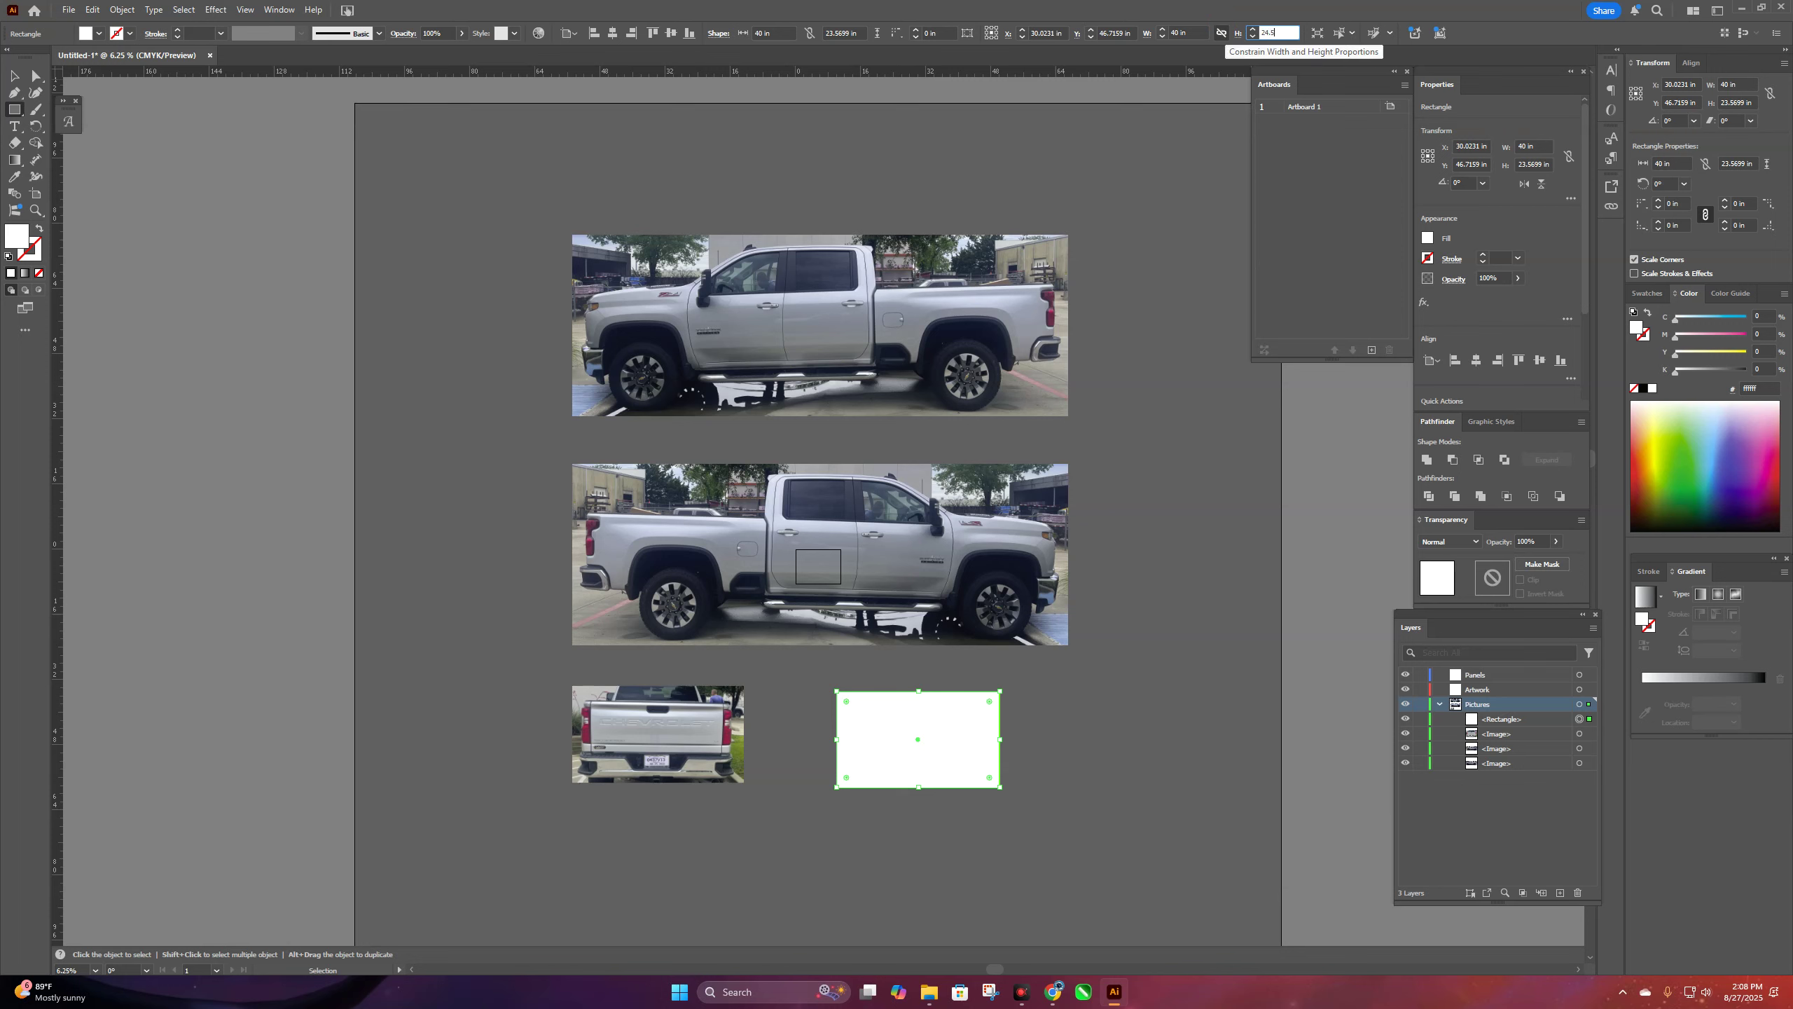
click(1224, 33)
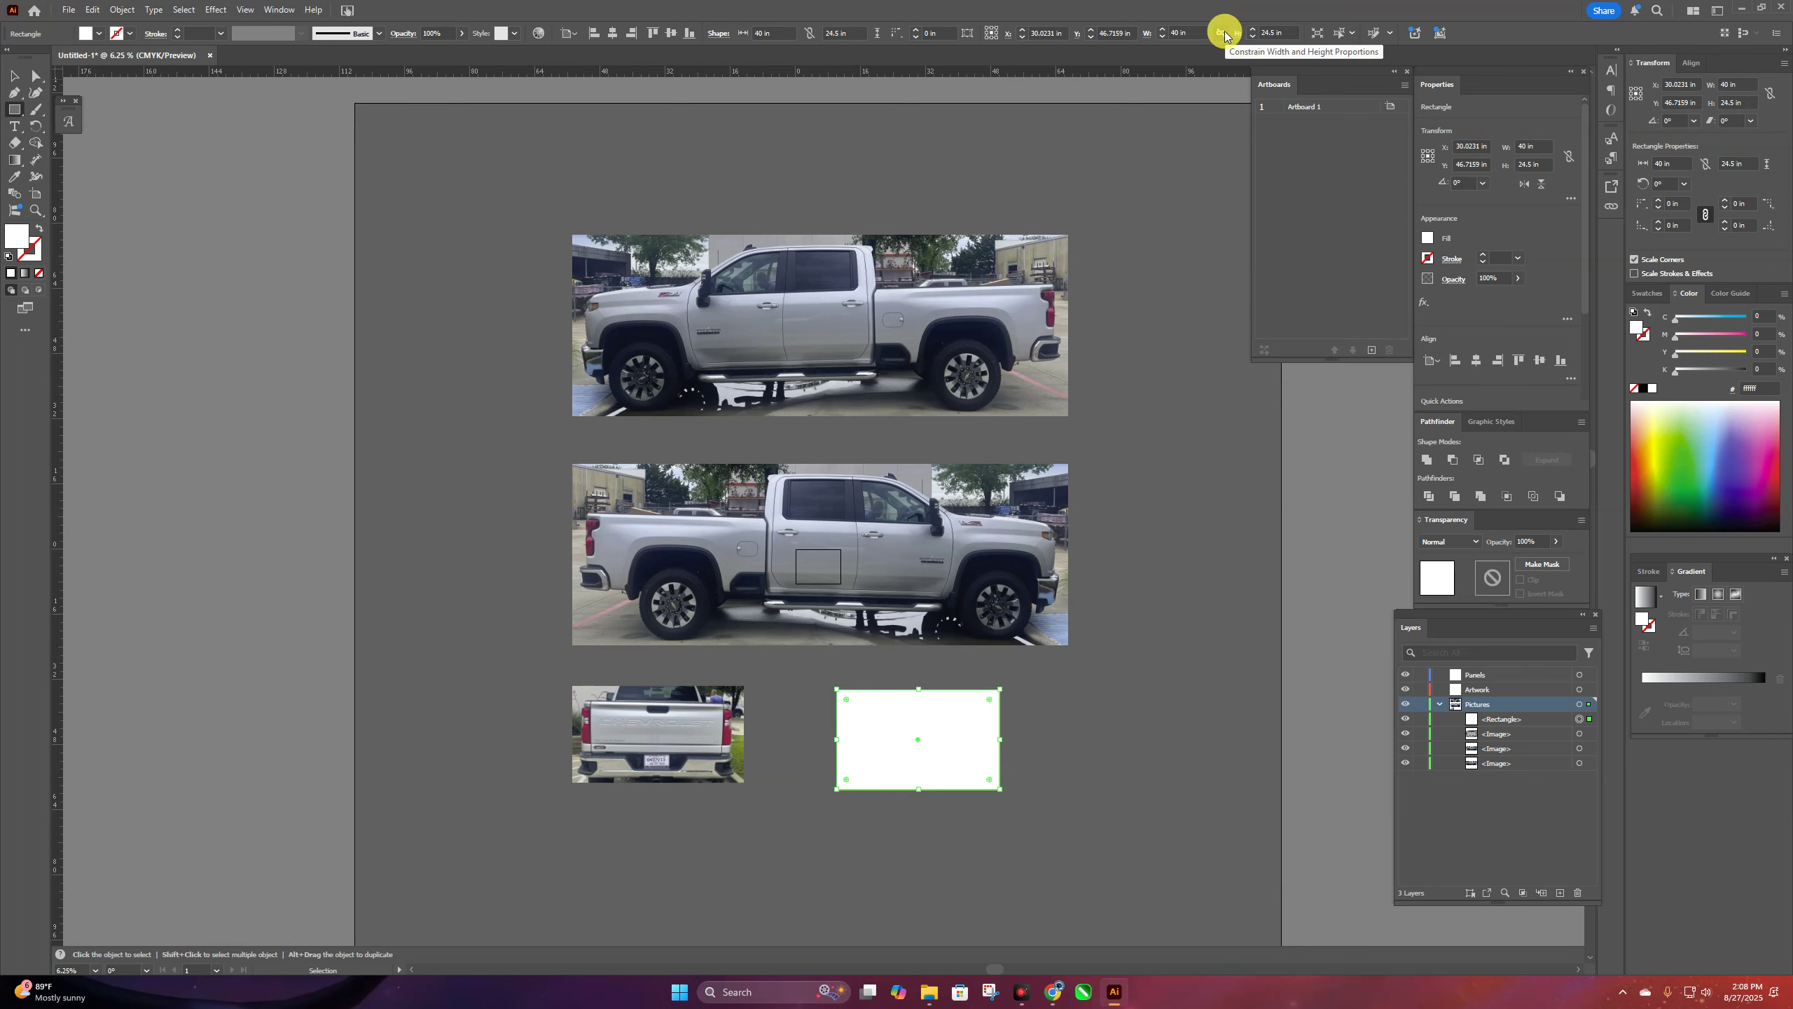
- Line the white rectangle up with the rear view, duplicate it to the right, and size the copy 34.5 × 24 in
click(35, 72)
drag(924, 766, 1093, 765)
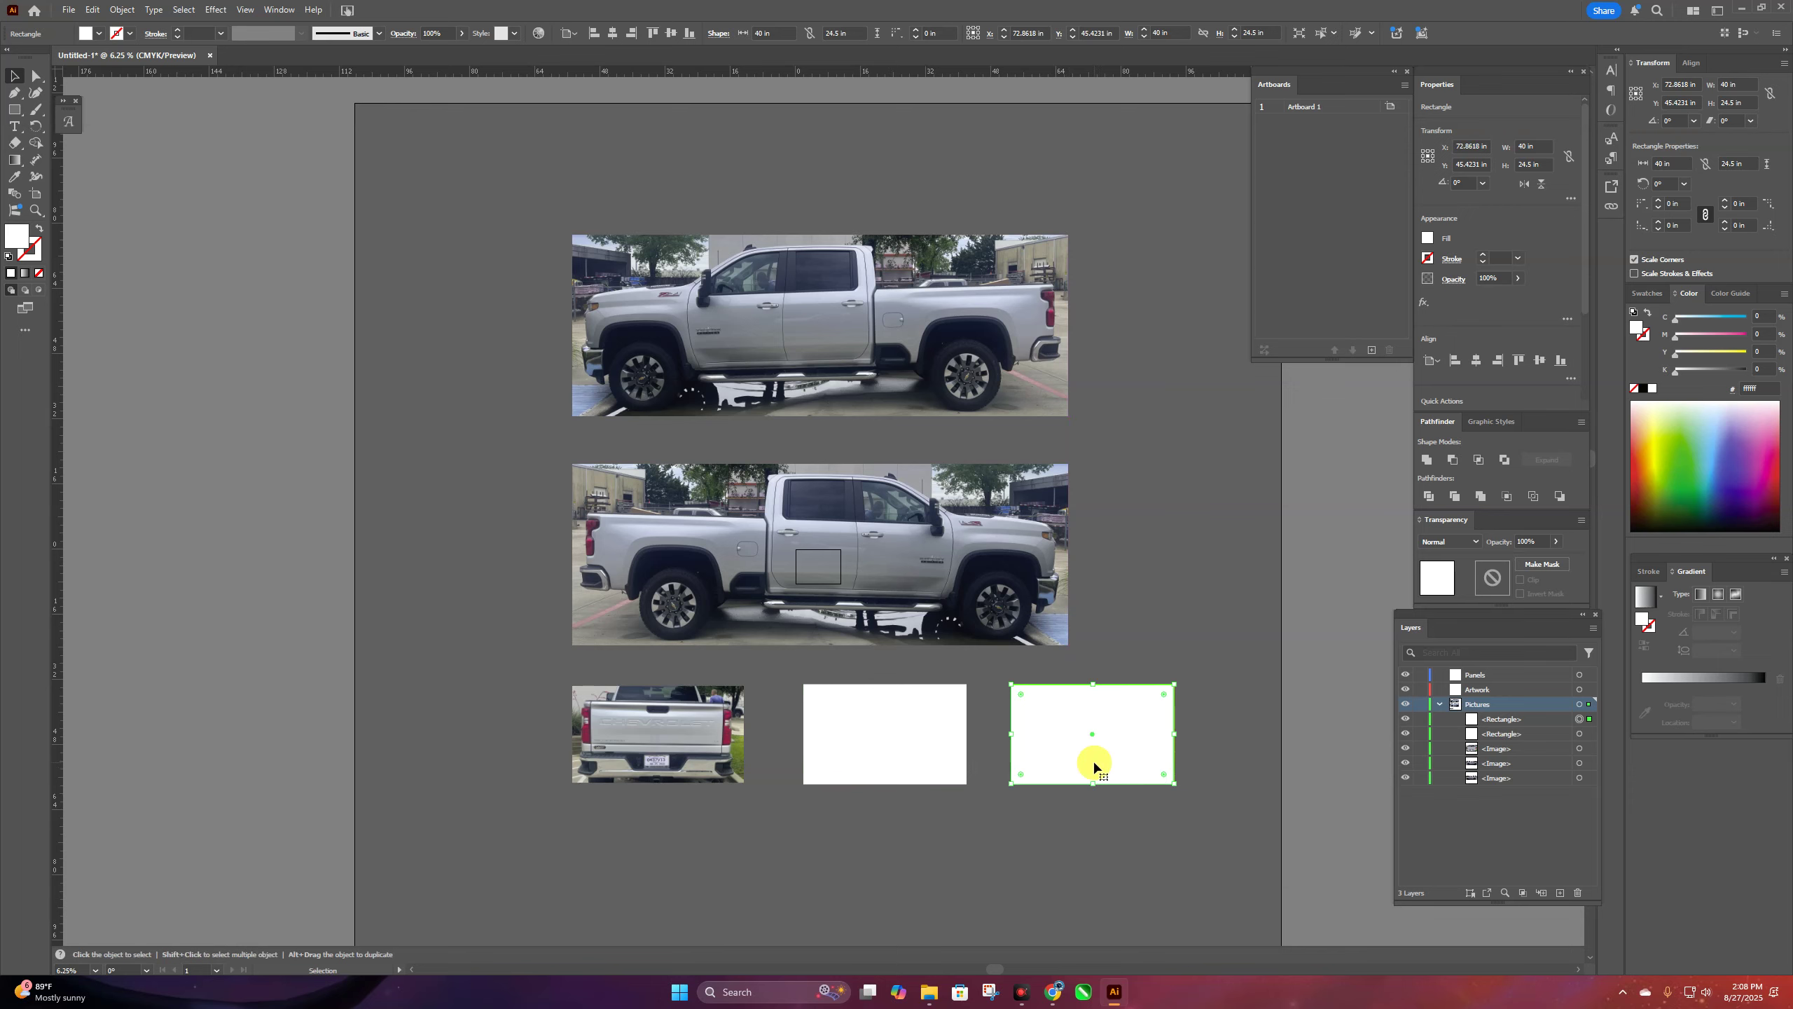
text(34.5)
key(Return)
drag(1268, 33, 1116, 33)
text(34.5)
key(Return)
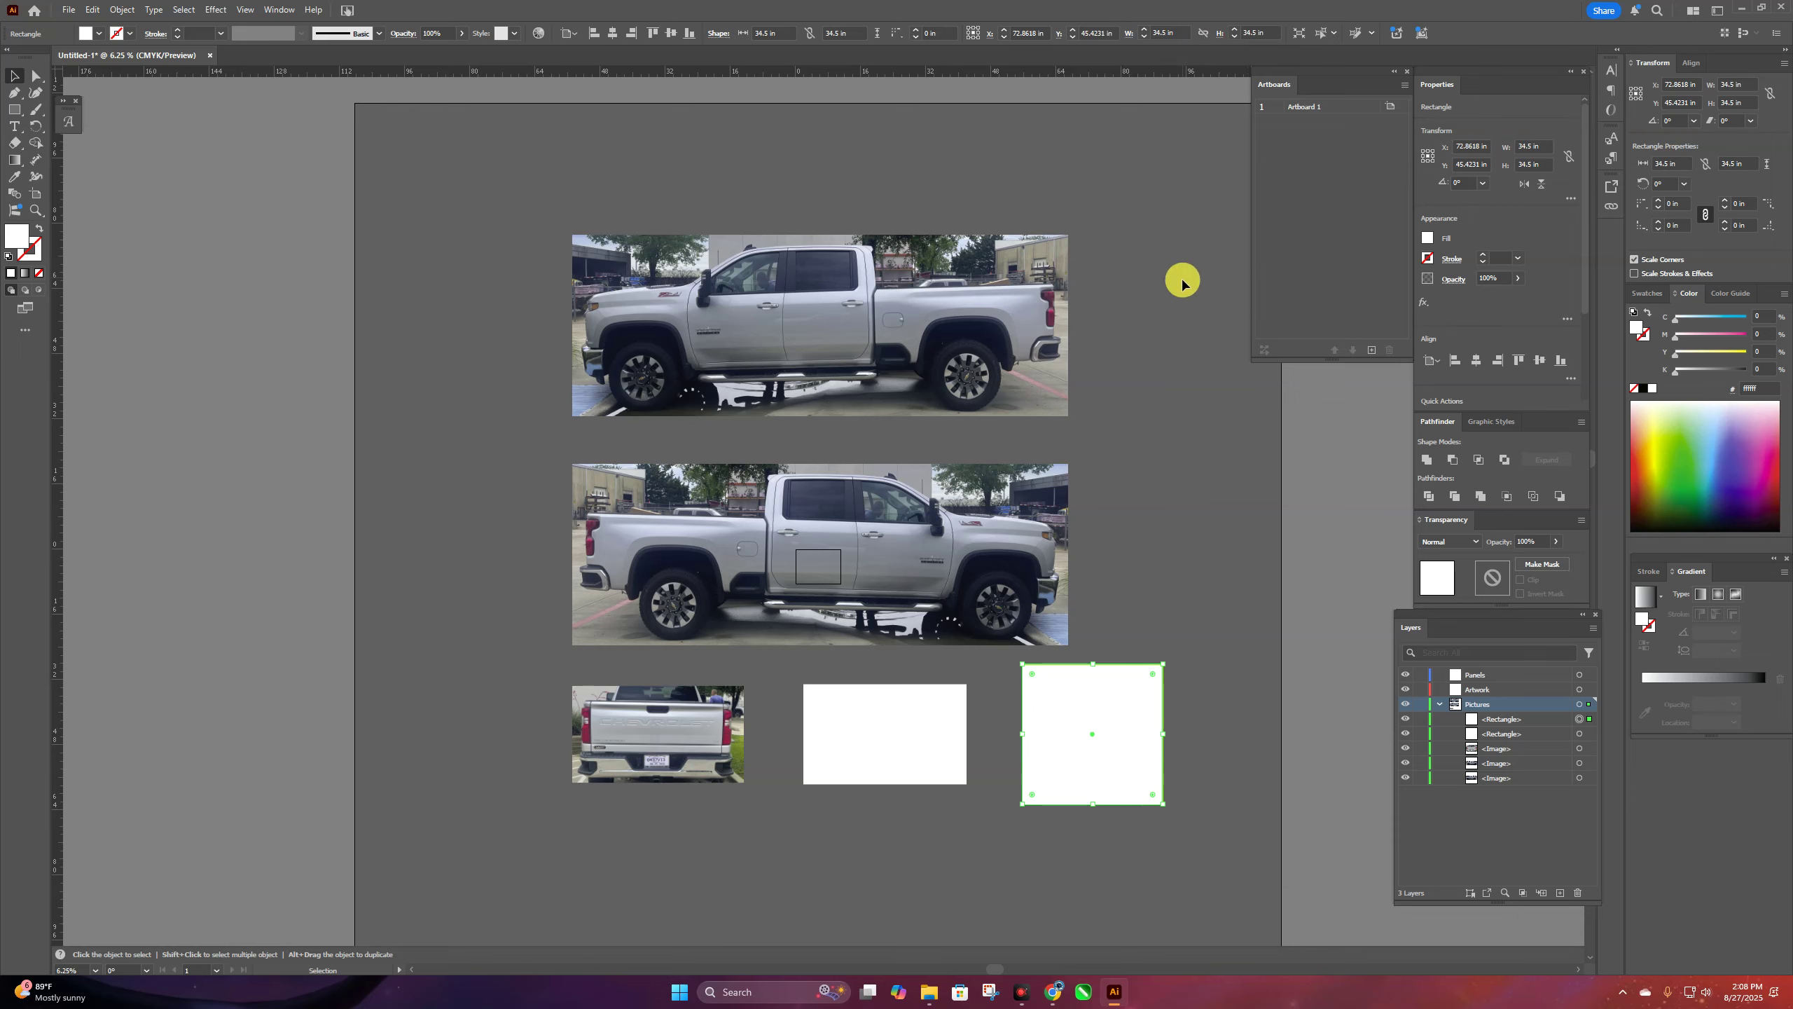
drag(1265, 33, 1206, 26)
text(24.)
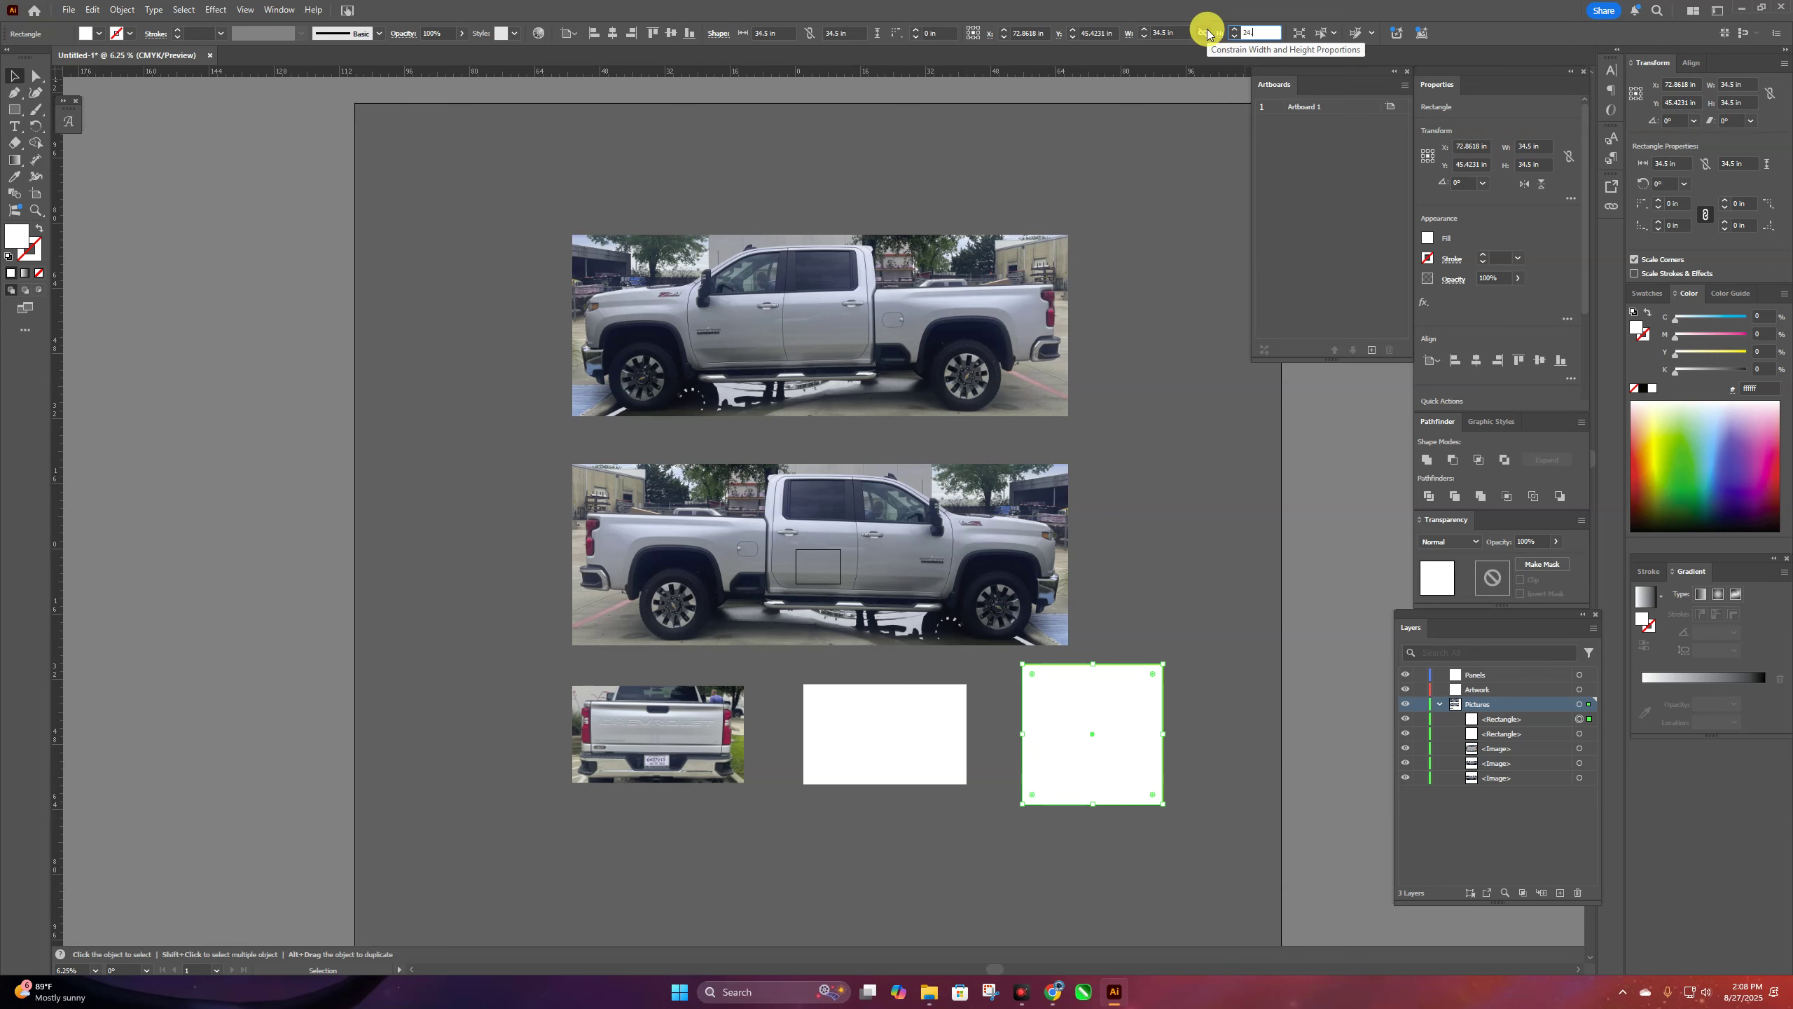
key(Return)
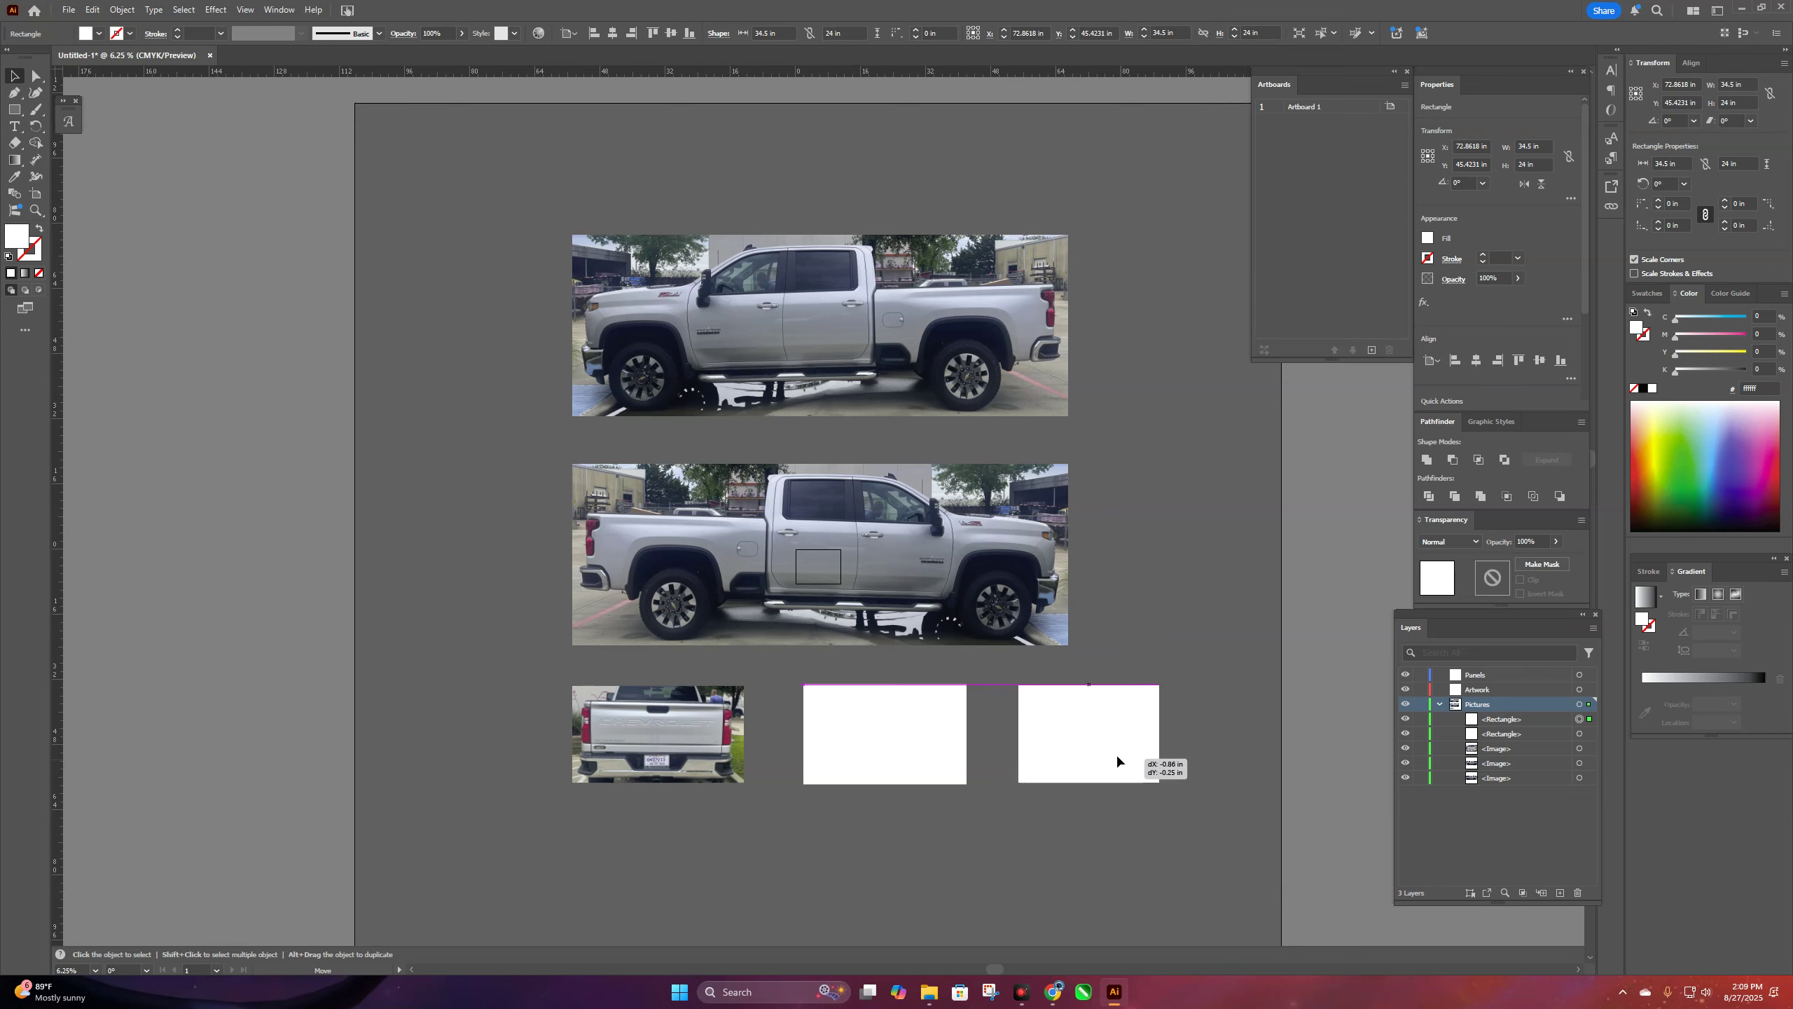
- Reposition the 34.5 × 24 in rectangle so it sits level with the larger rectangle, with a gap between them
click(918, 735)
drag(1080, 740, 1099, 736)
click(1231, 740)
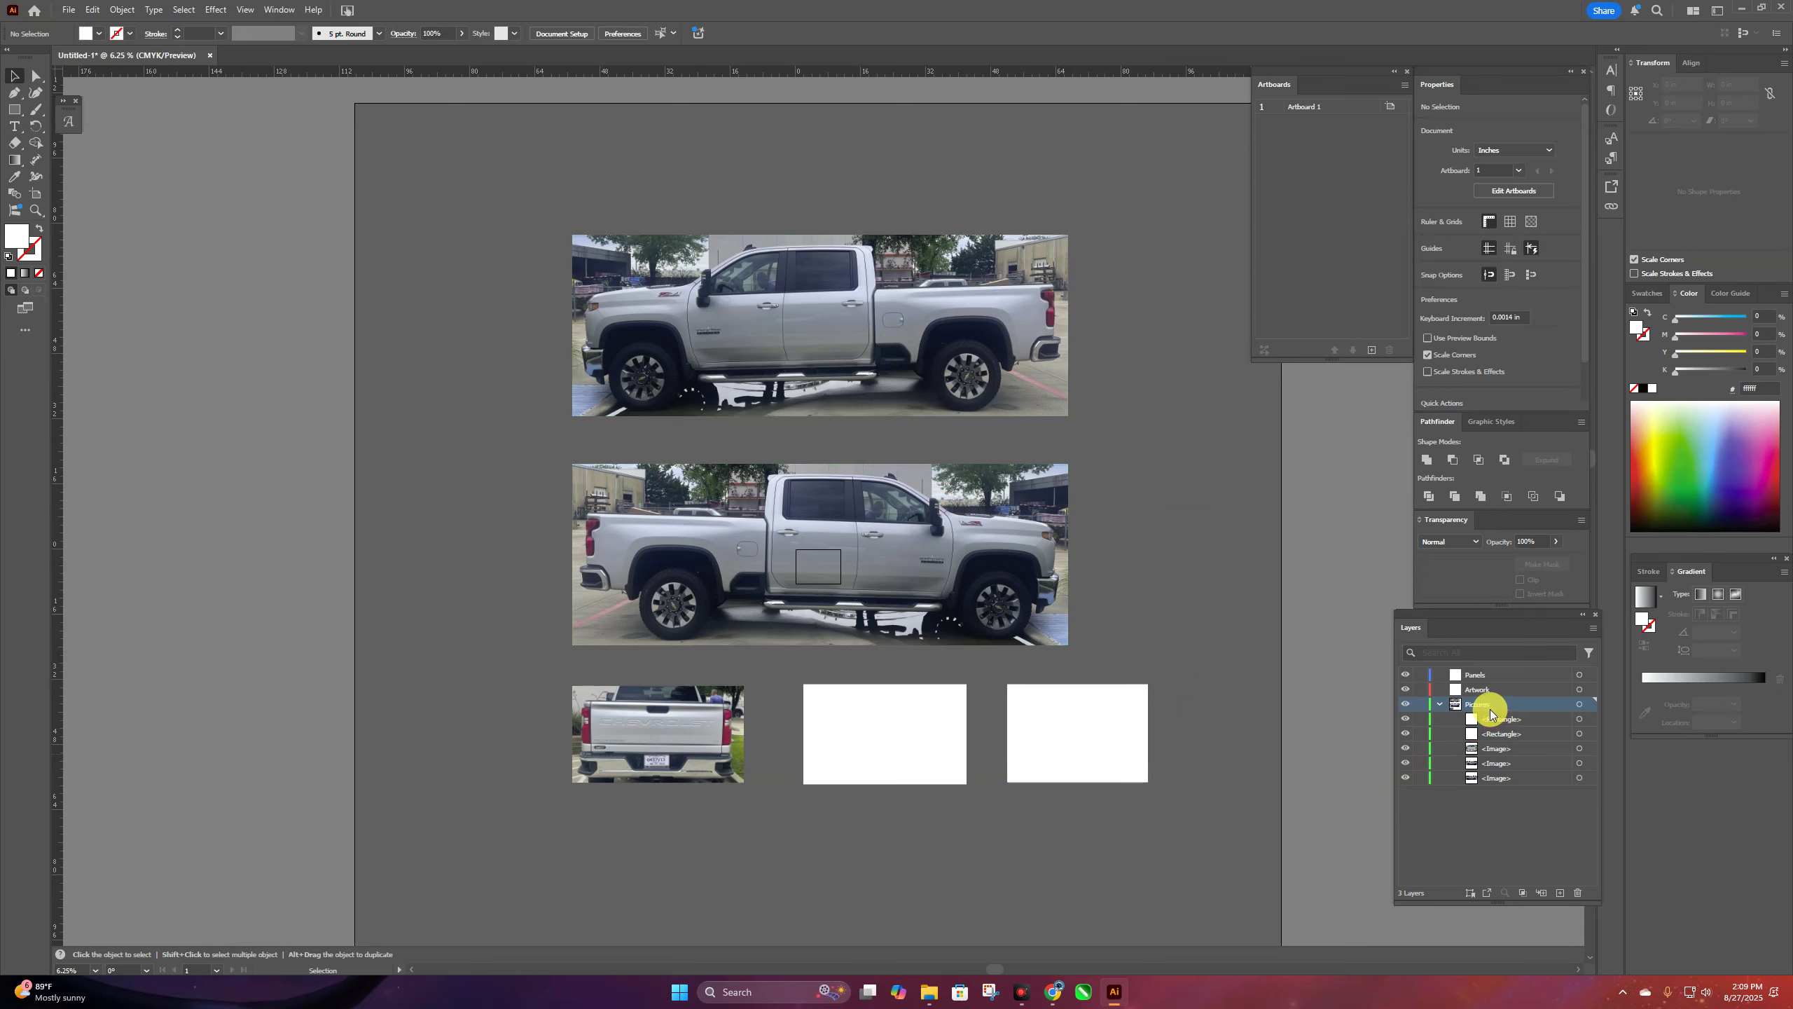
click(1440, 705)
click(1440, 705)
click(1406, 705)
click(1406, 709)
click(1406, 709)
click(1407, 709)
scroll(964, 673, up, 1)
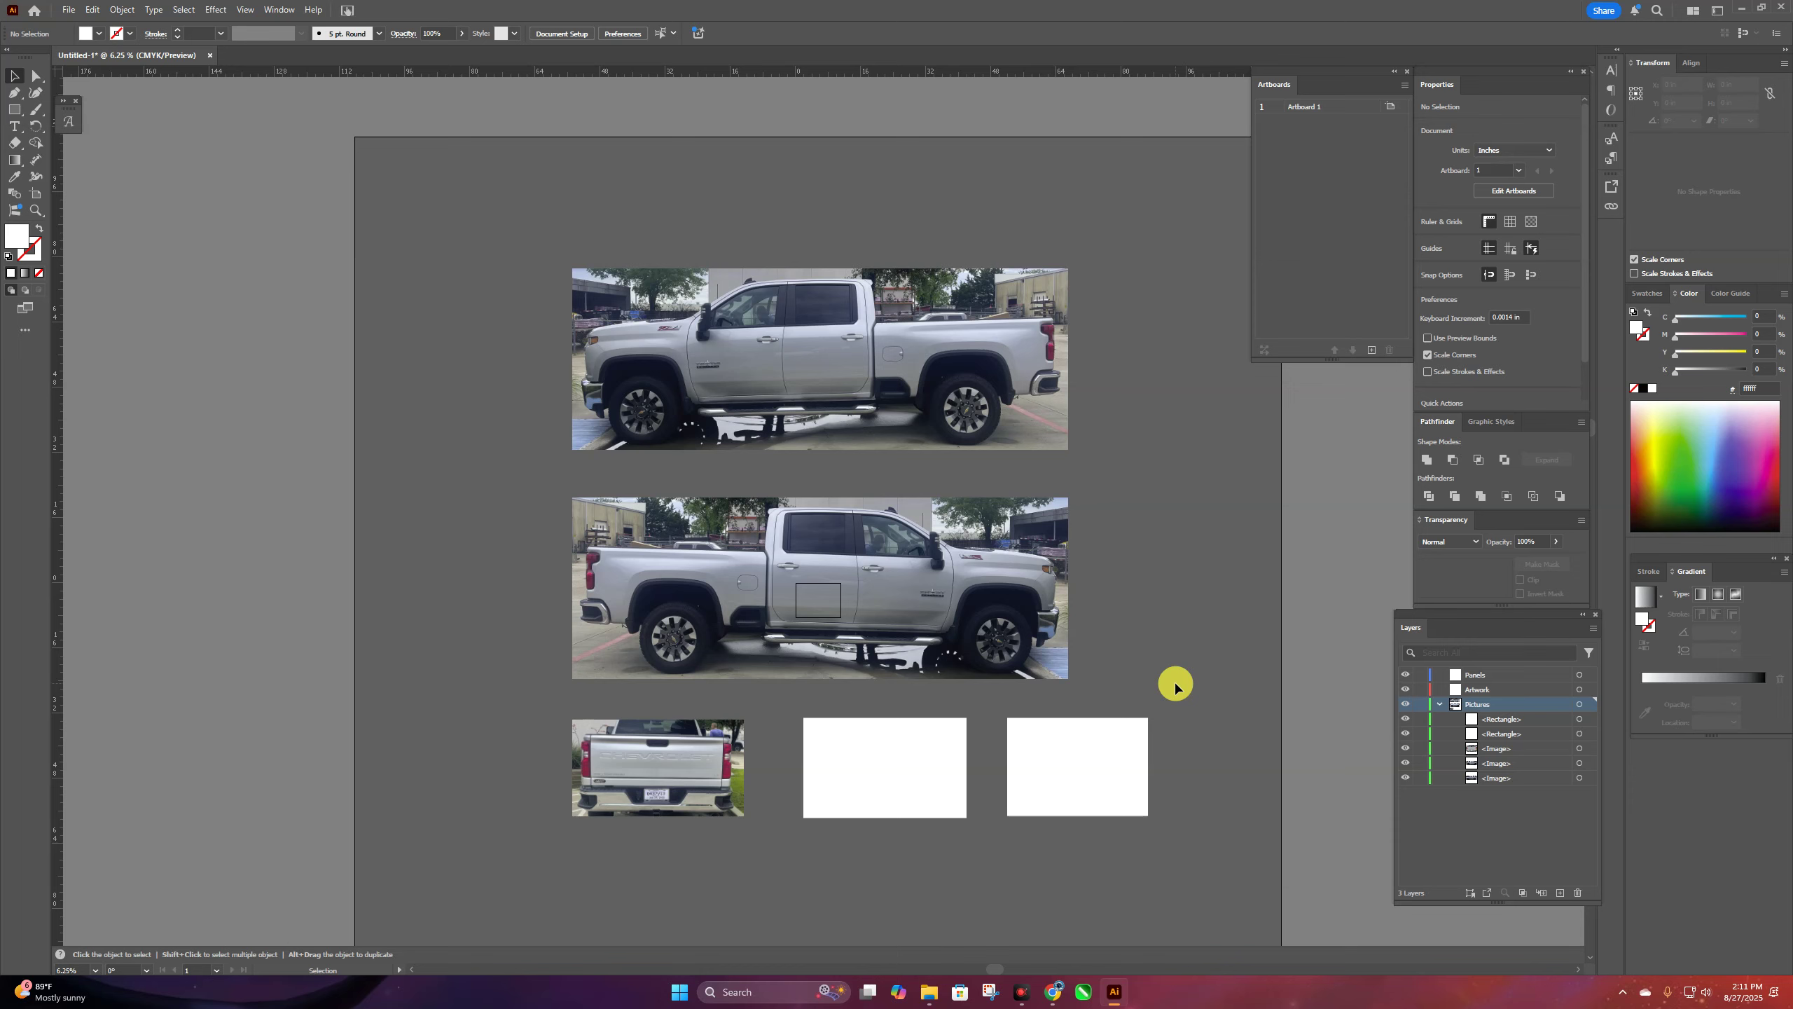
scroll(1205, 713, up, 1)
scroll(1222, 721, down, 1)
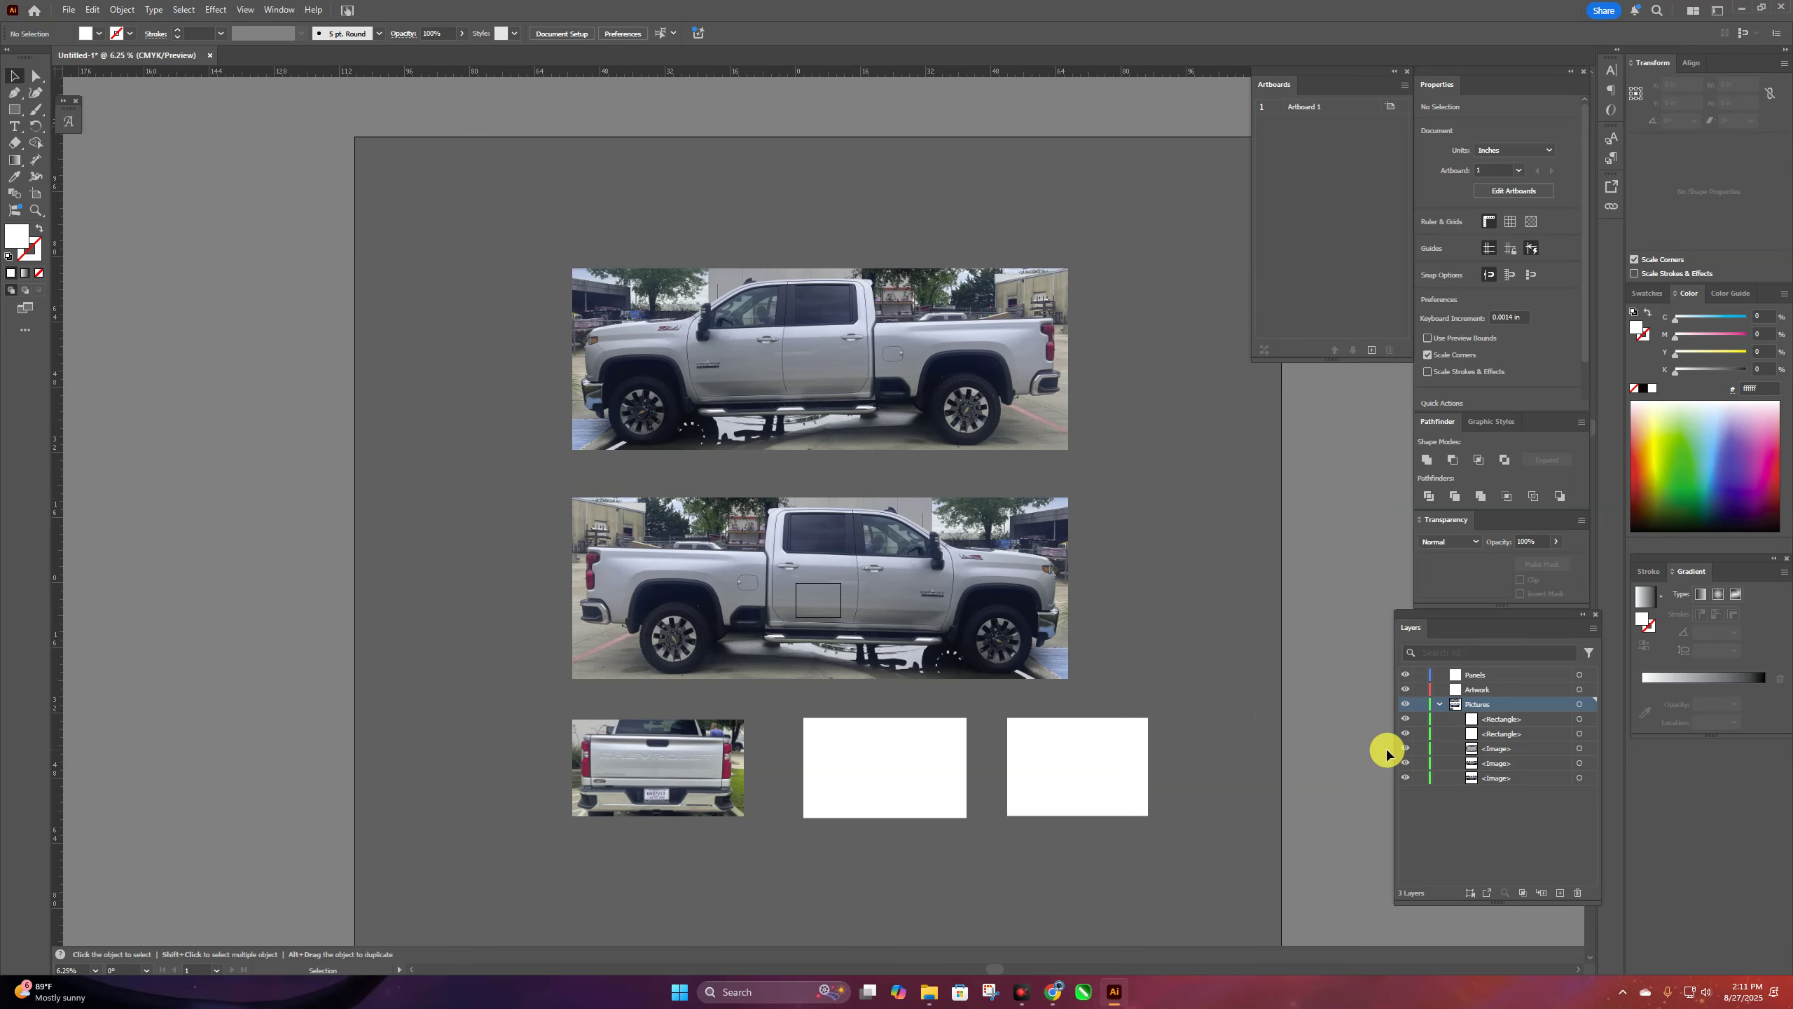
- Collapse and lock the Pictures layer and make Panels the active layer
click(1440, 704)
click(1422, 704)
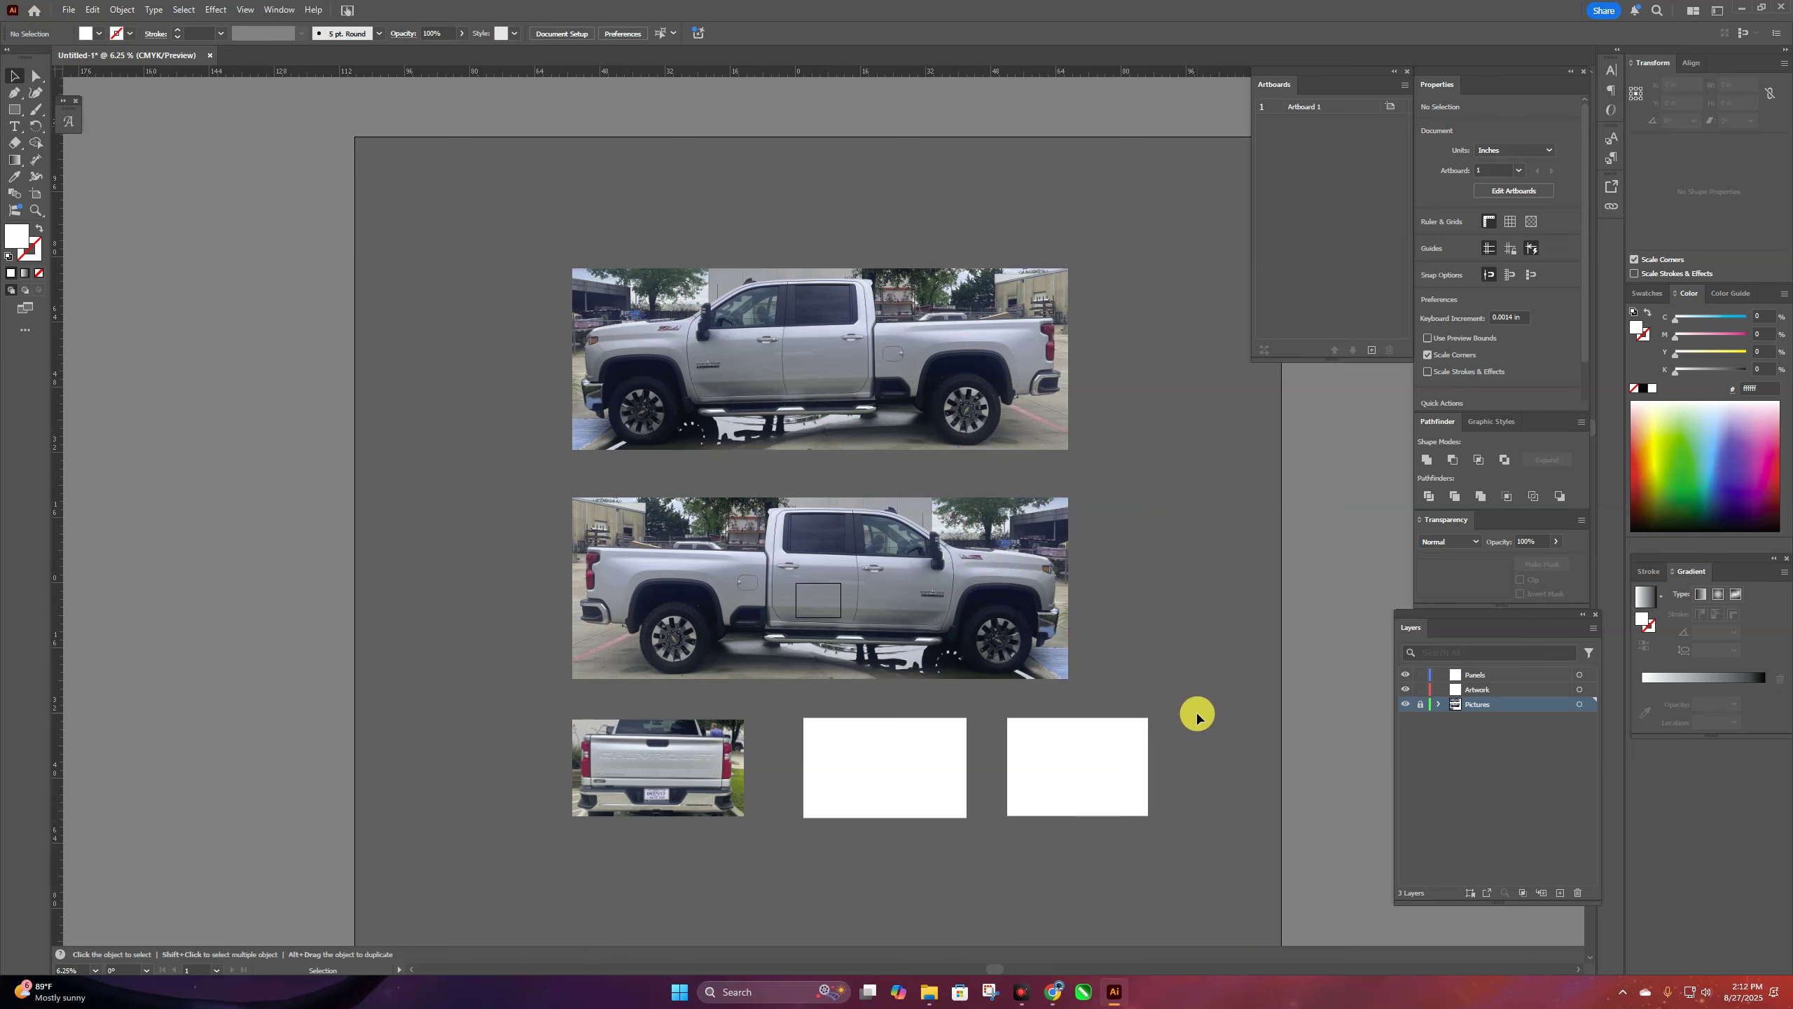
click(1490, 676)
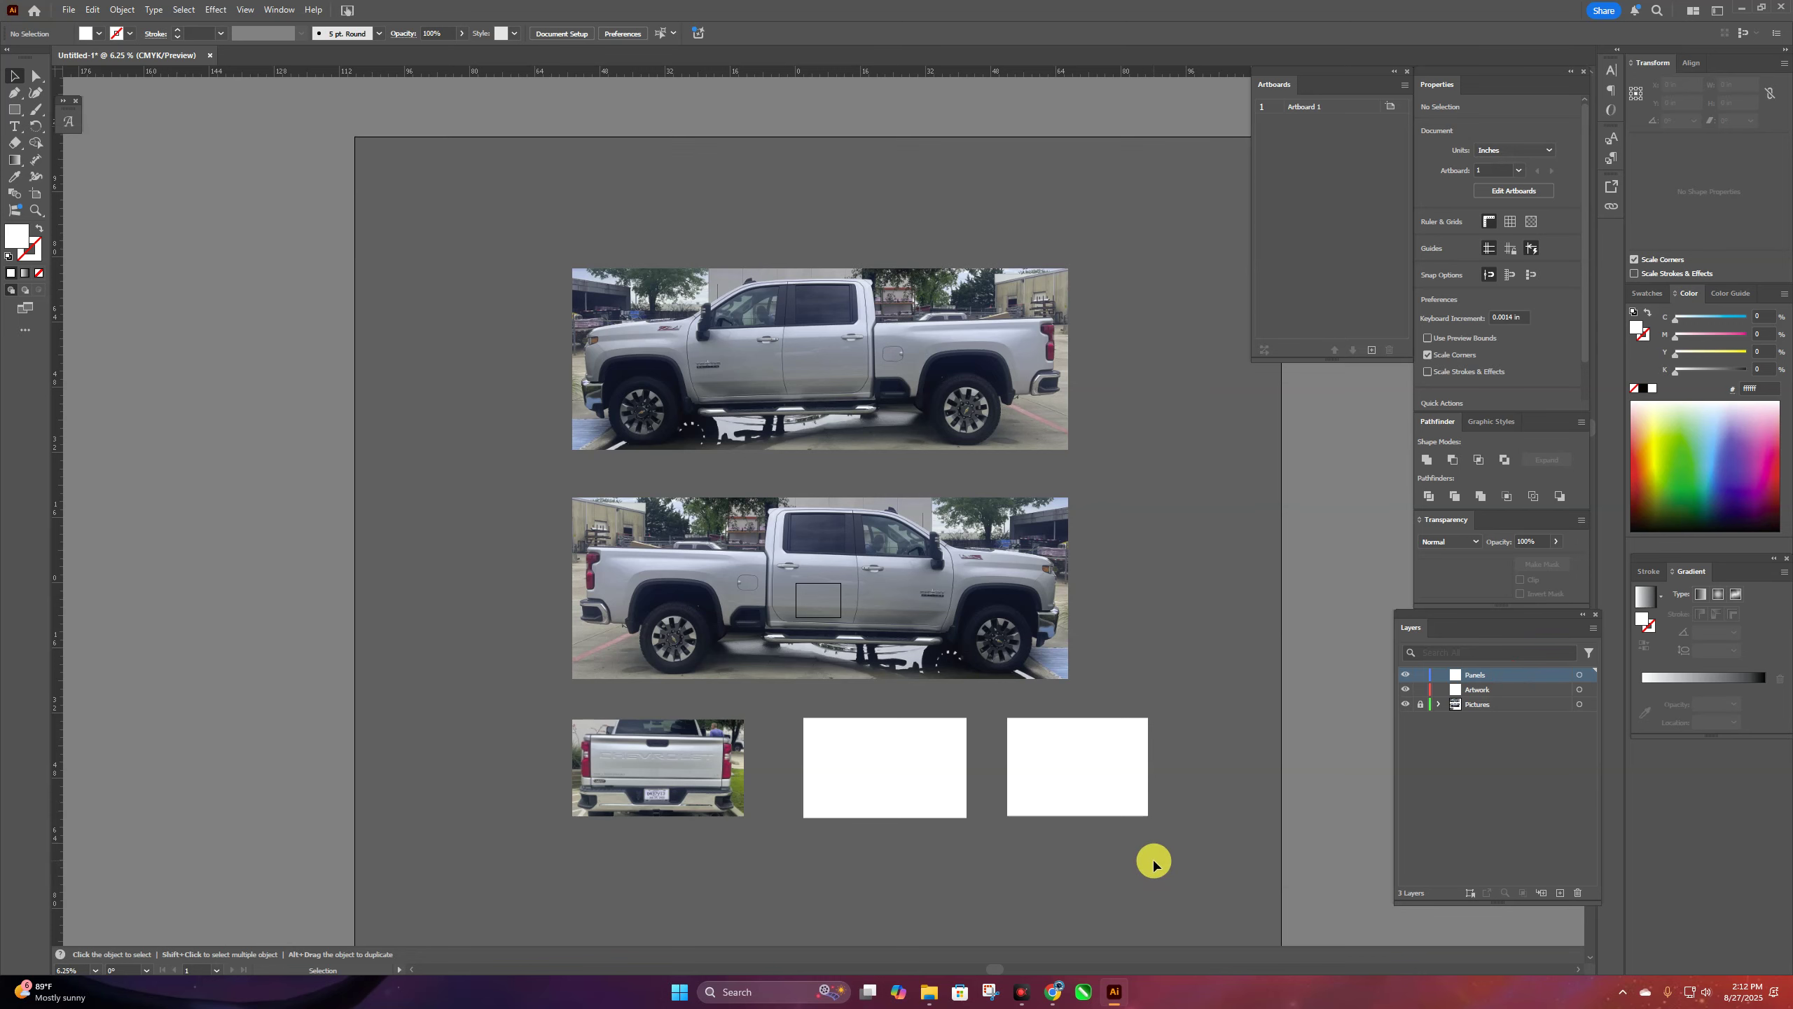
- Add a large DRIVER SIDE text label above the upper truck photo and place a copy above the lower one
scroll(1201, 741, up, 2)
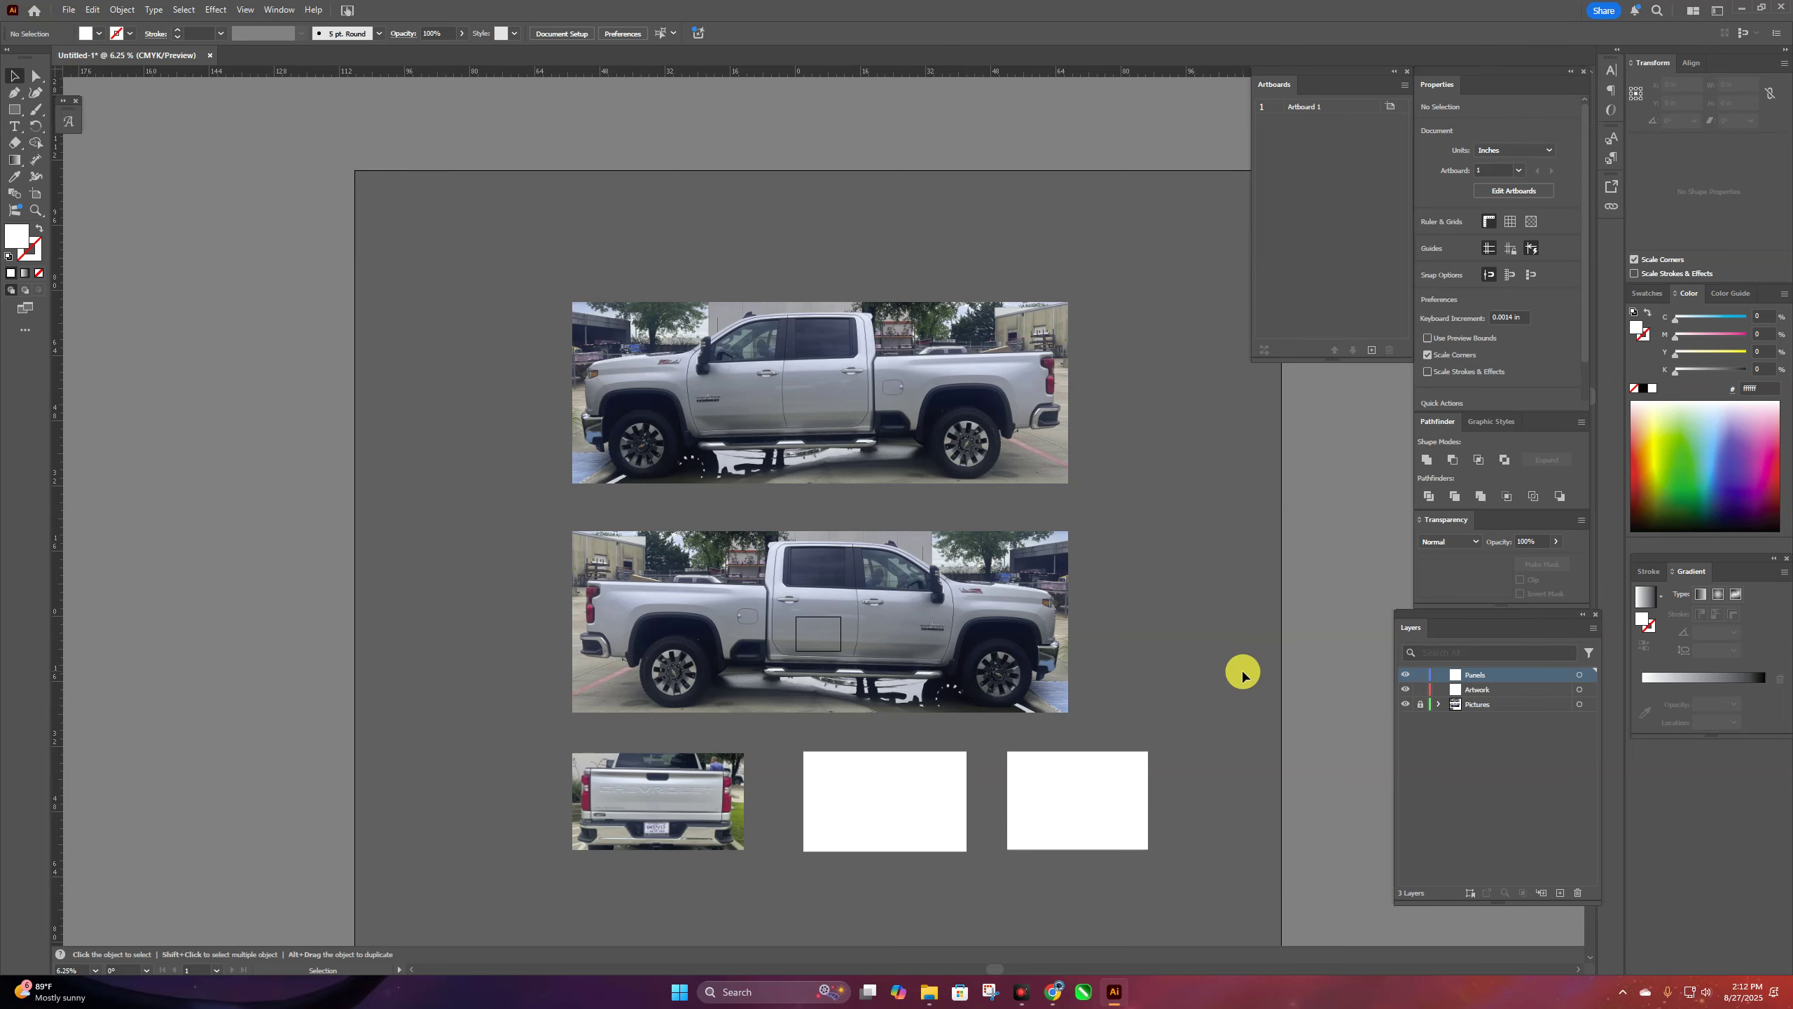
scroll(1242, 673, down, 3)
scroll(1200, 671, up, 3)
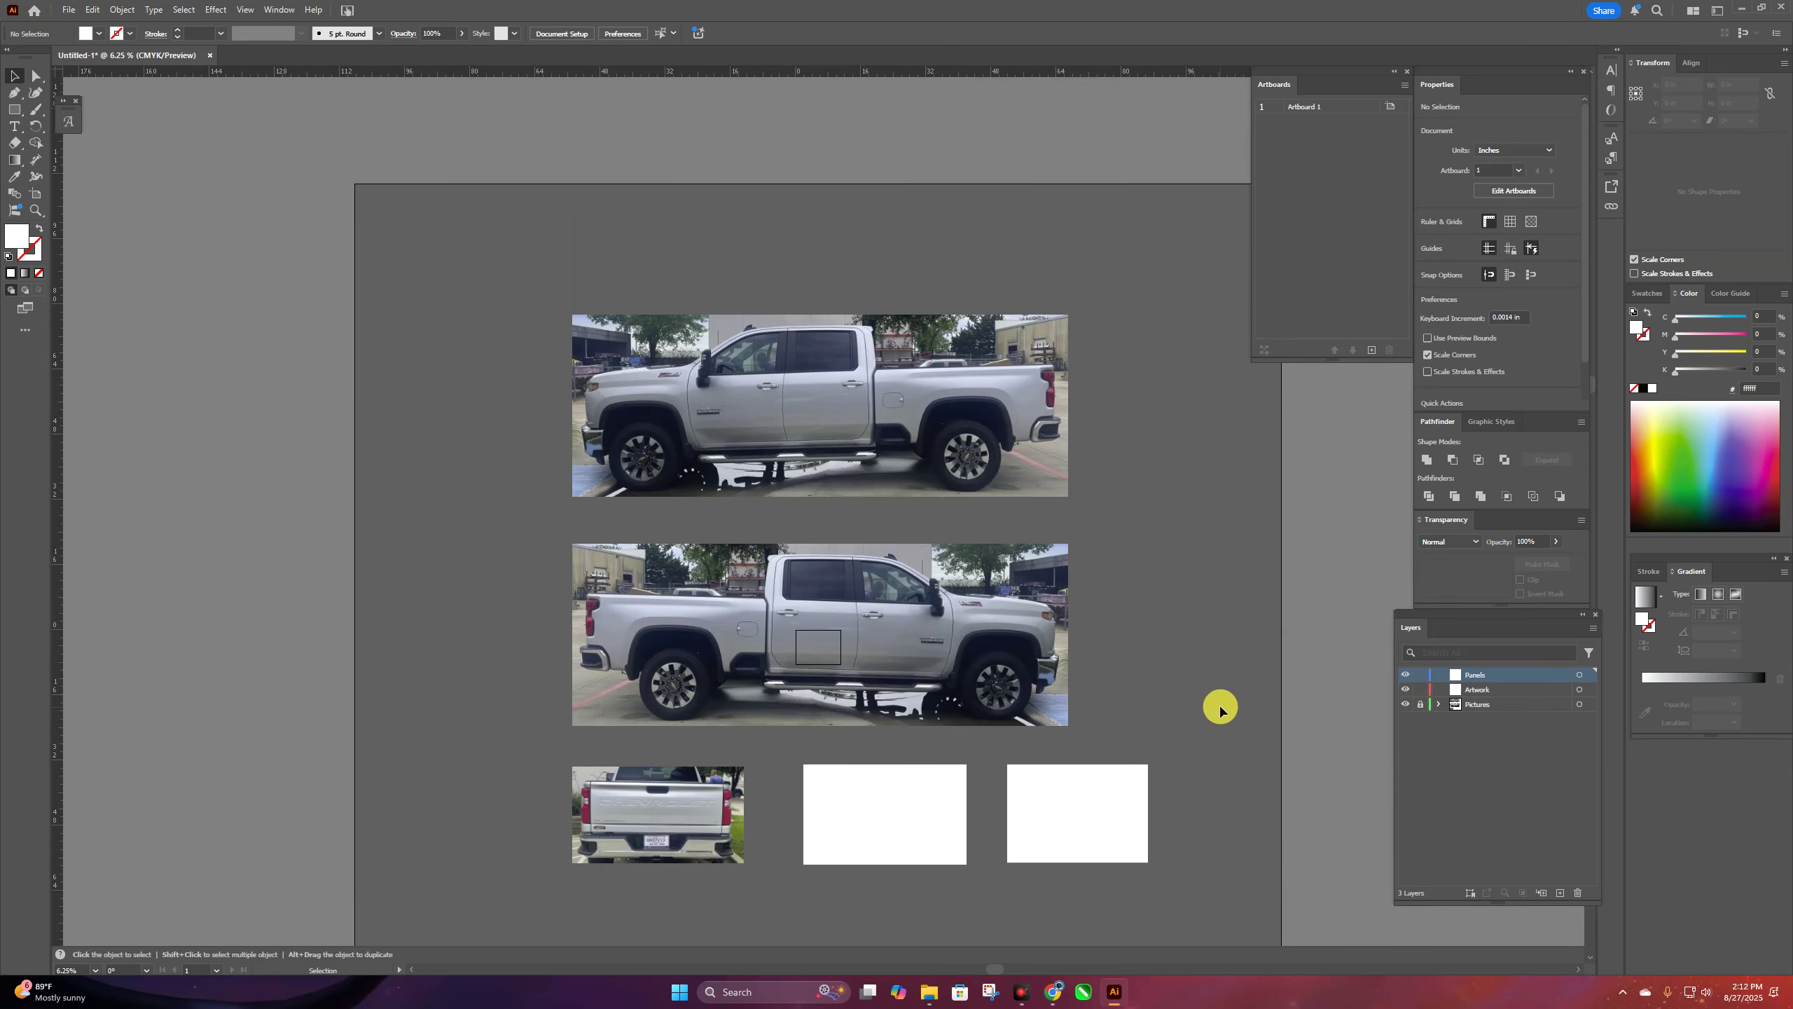
key(t)
click(646, 269)
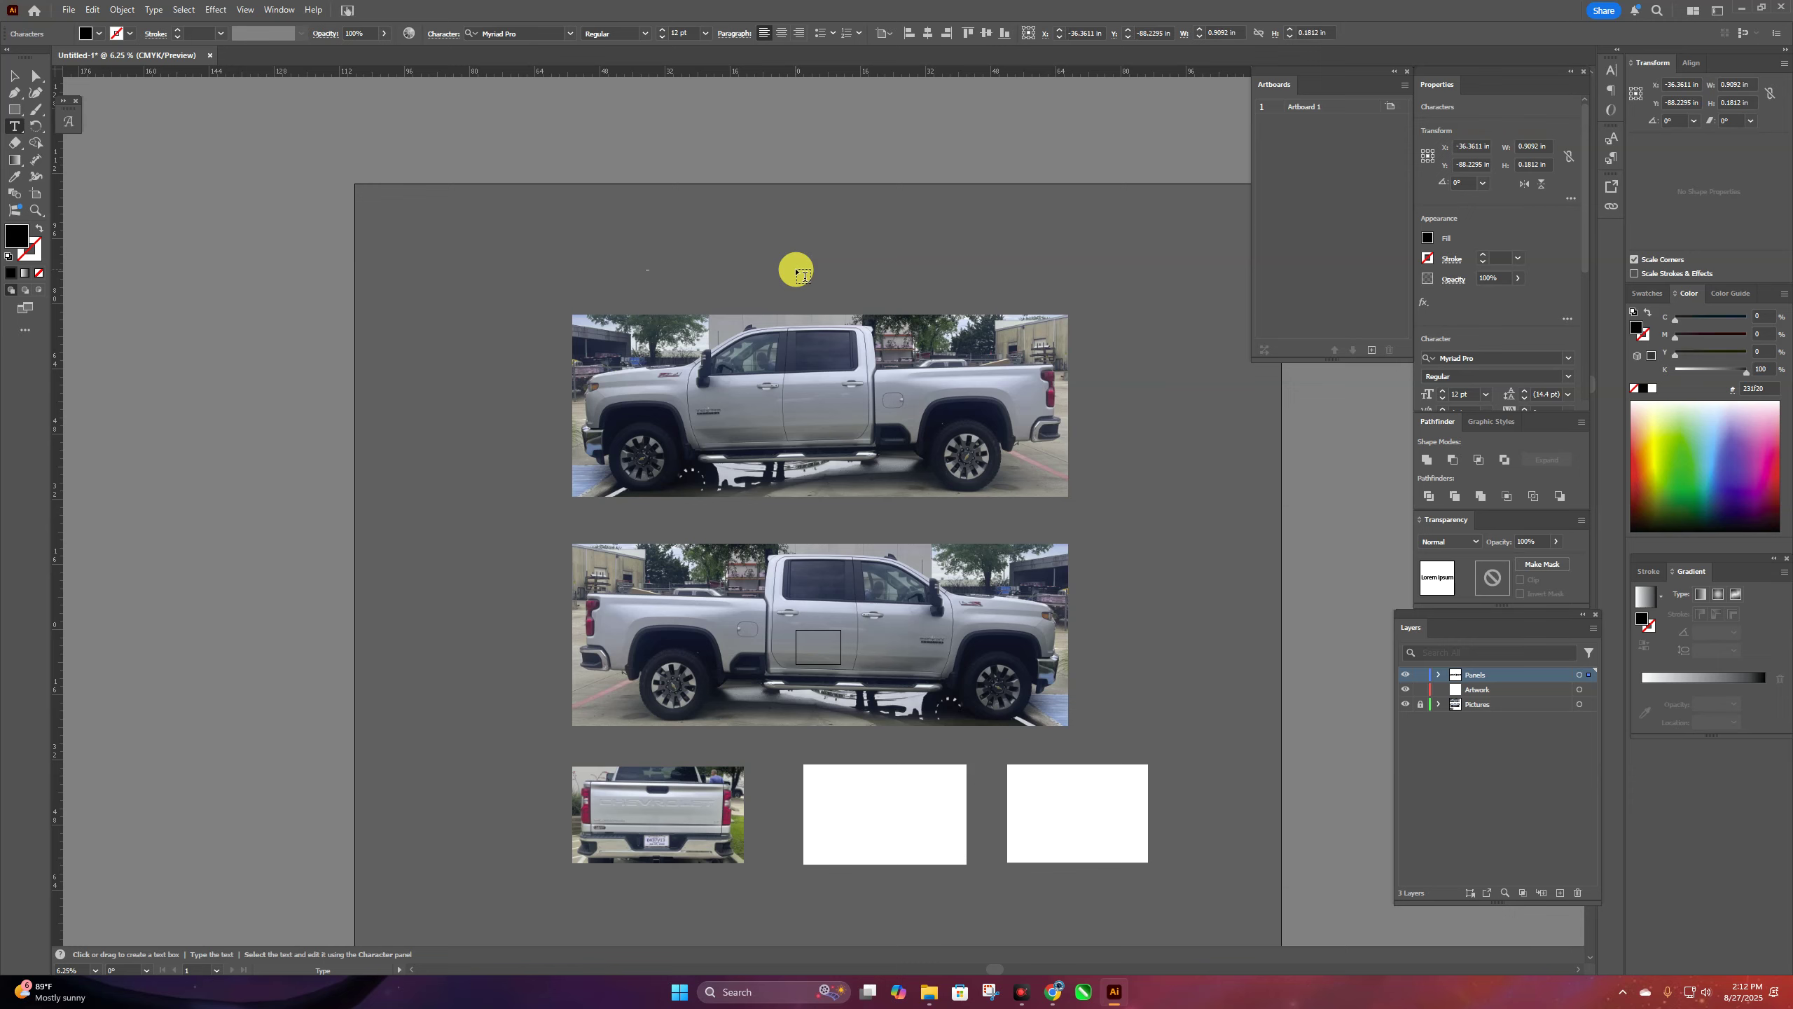
text(D)
click(17, 78)
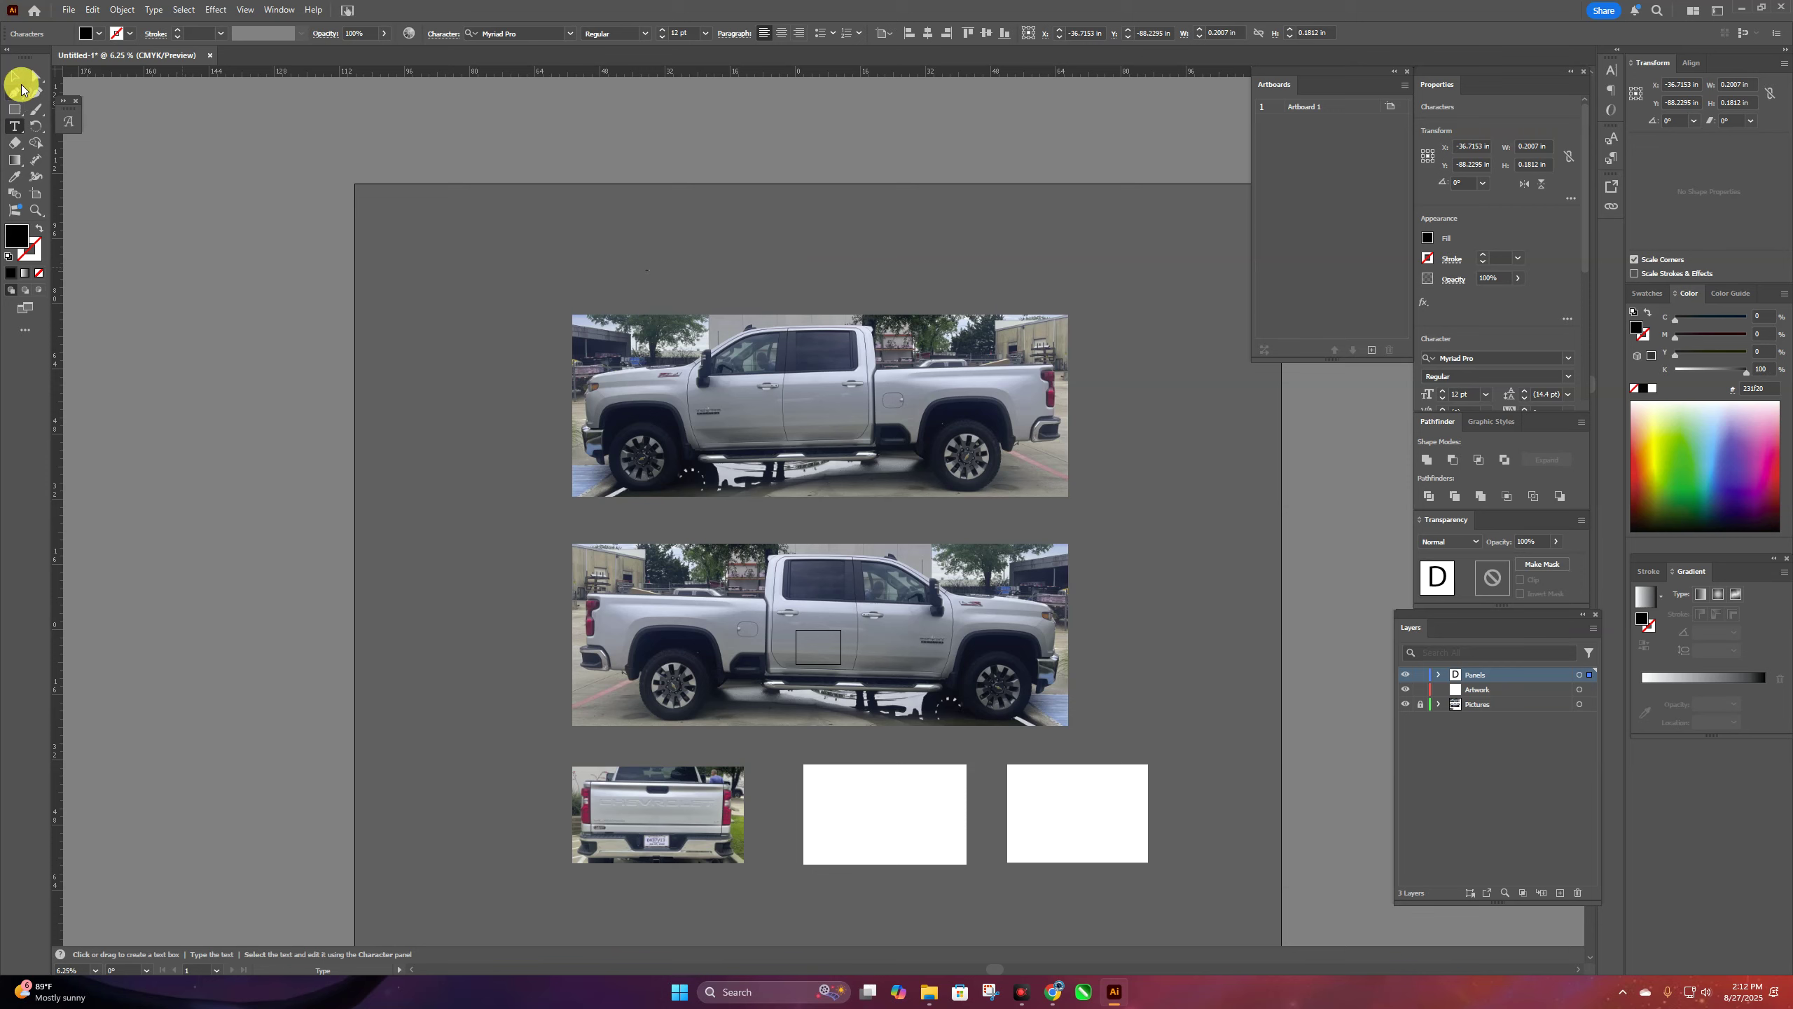
mouse_move(653, 264)
mouse_down()
mouse_move(812, 191)
mouse_move(717, 255)
mouse_move(643, 274)
mouse_up()
alt+drag(633, 273, 633, 524)
click(14, 126)
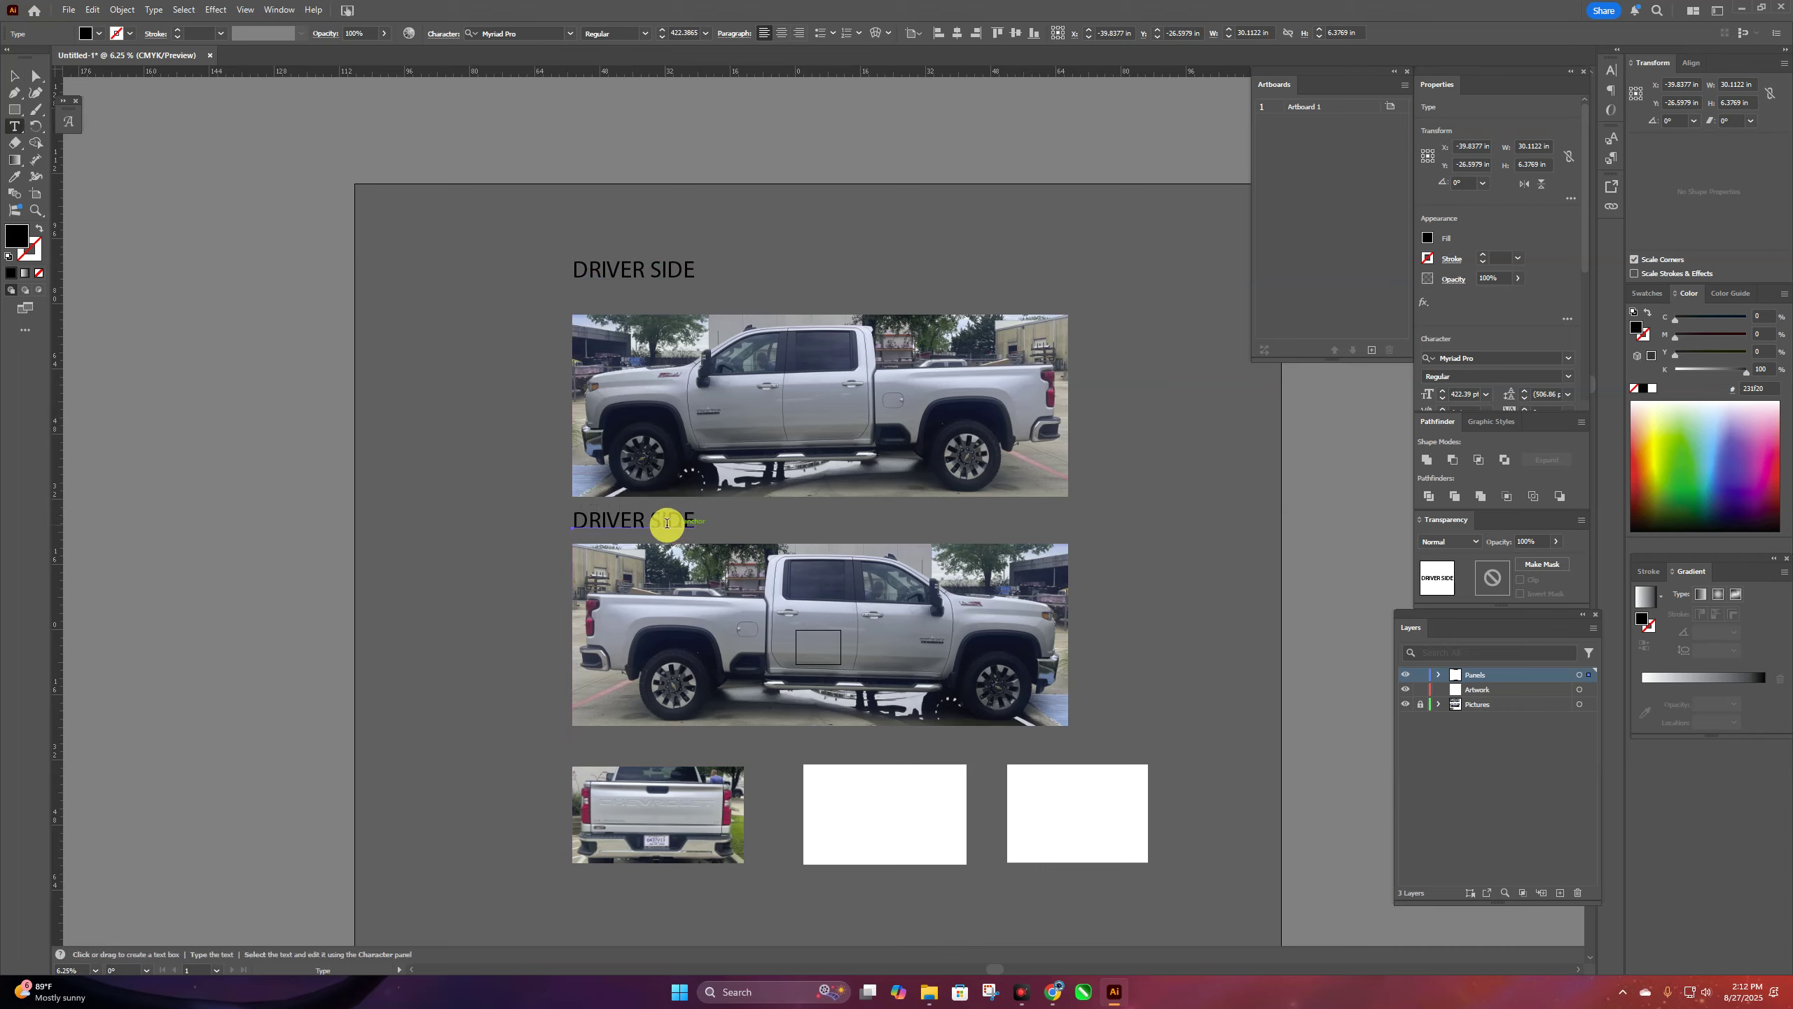
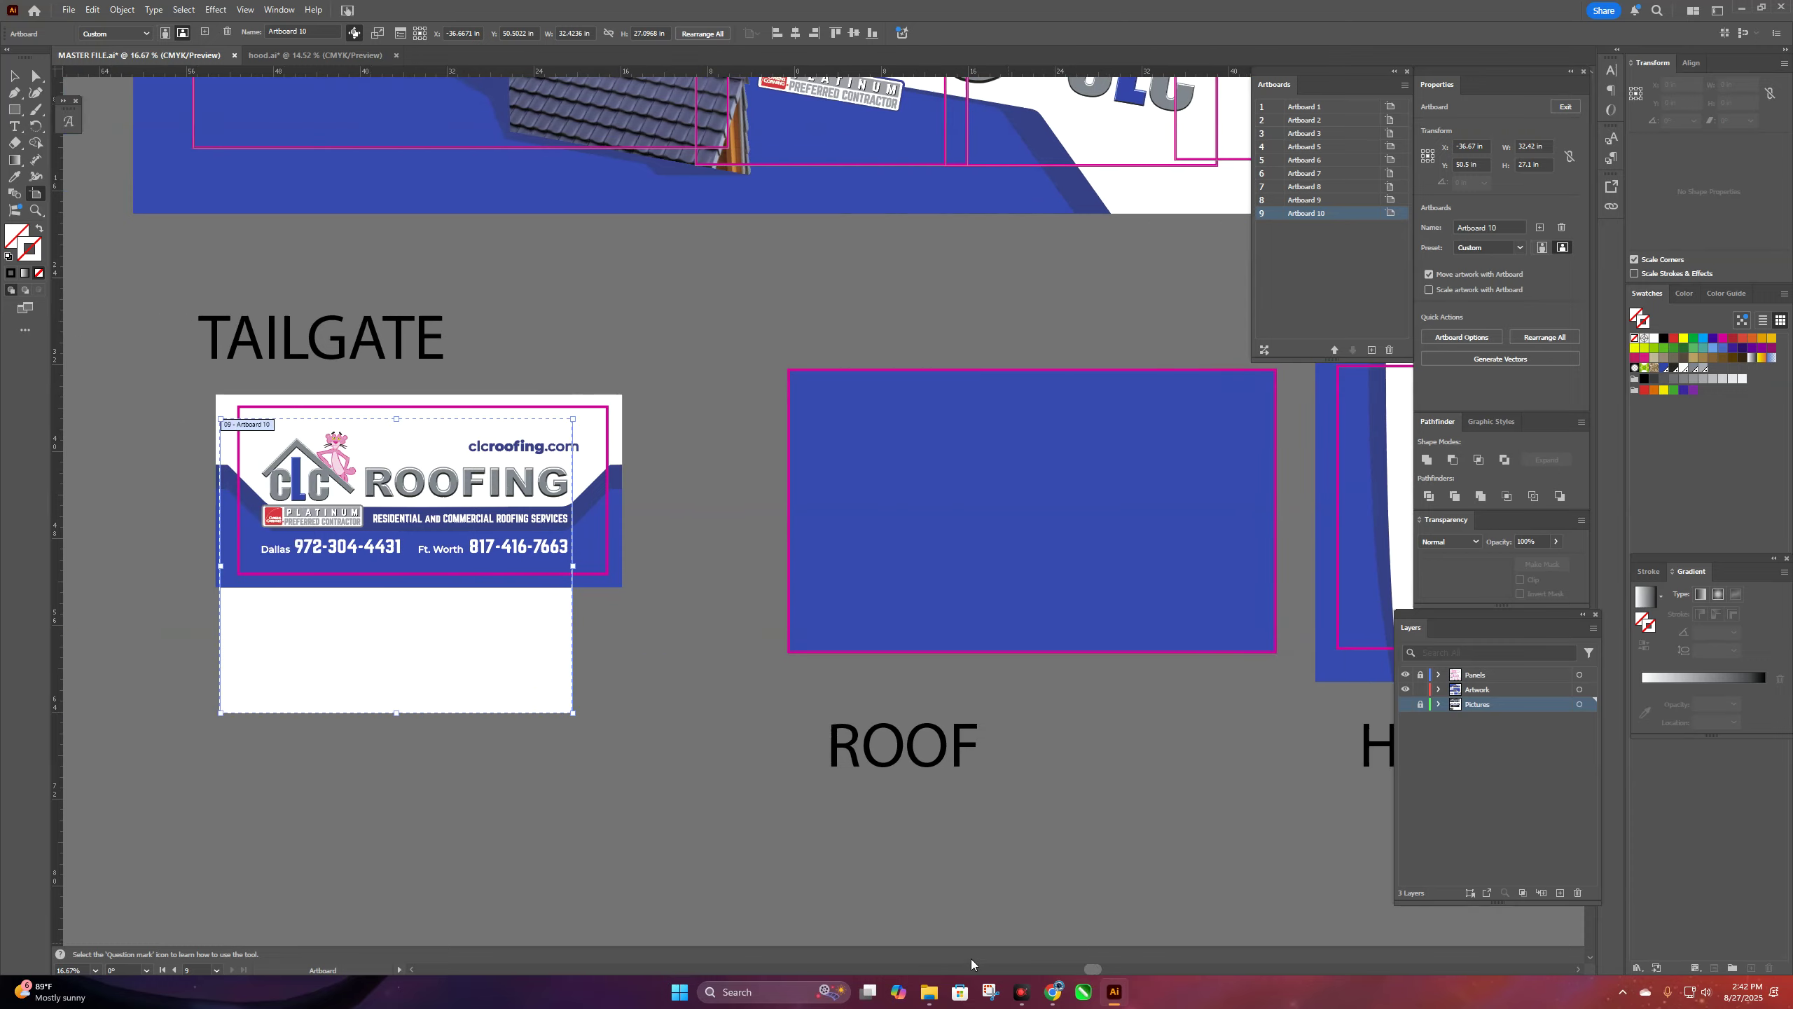
- Resize Artboard 10 so that its edges match the magenta tailgate panel outline
key(ctrl+equal)
drag(561, 817, 599, 607)
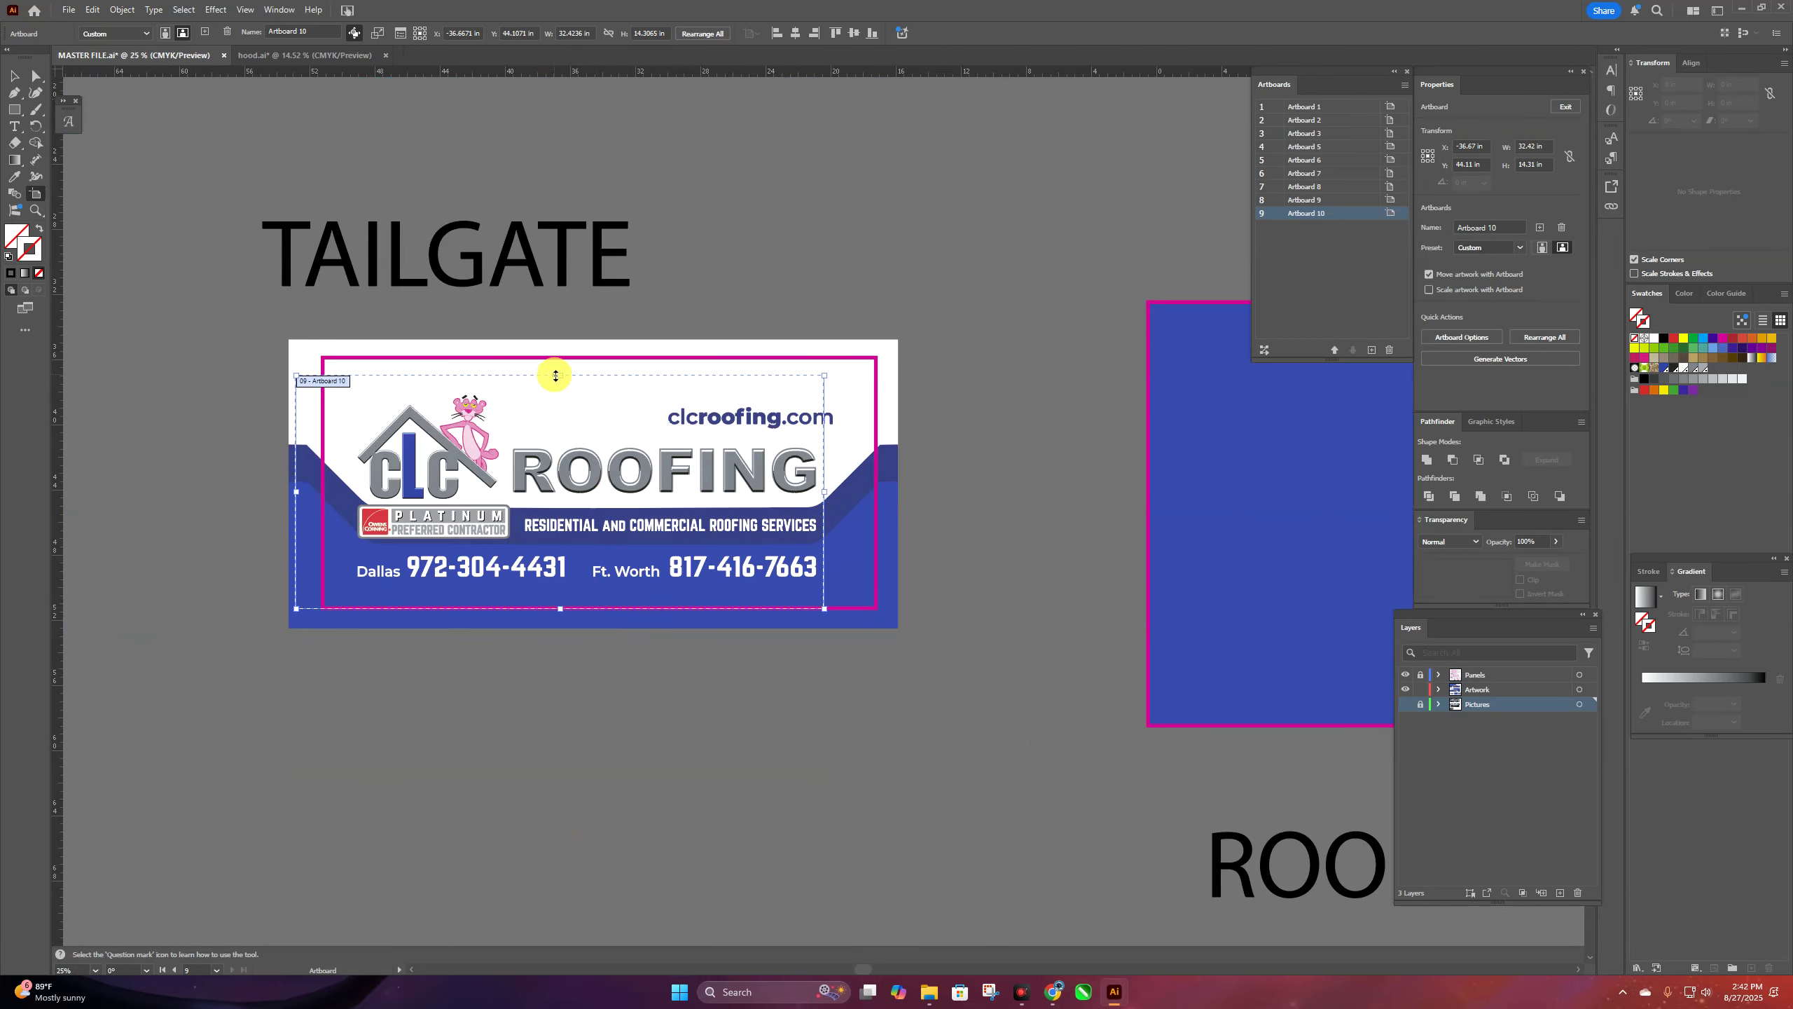
drag(561, 375, 561, 358)
drag(296, 483, 324, 484)
drag(824, 484, 877, 483)
- Duplicate the tailgate artboard onto the roof panel and resize the copy to the roof's magenta outline
key(ctrl+minus)
alt+drag(446, 505, 997, 505)
drag(1183, 505, 1299, 505)
drag(1054, 423, 1066, 386)
drag(1056, 591, 1056, 667)
- Duplicate the roof artboard onto the hood panel and narrow the copy to the hood's magenta outline
key(ctrl+minus)
key(ctrl+minus)
alt+drag(940, 519, 1214, 517)
drag(1336, 517, 1303, 517)
key(v)
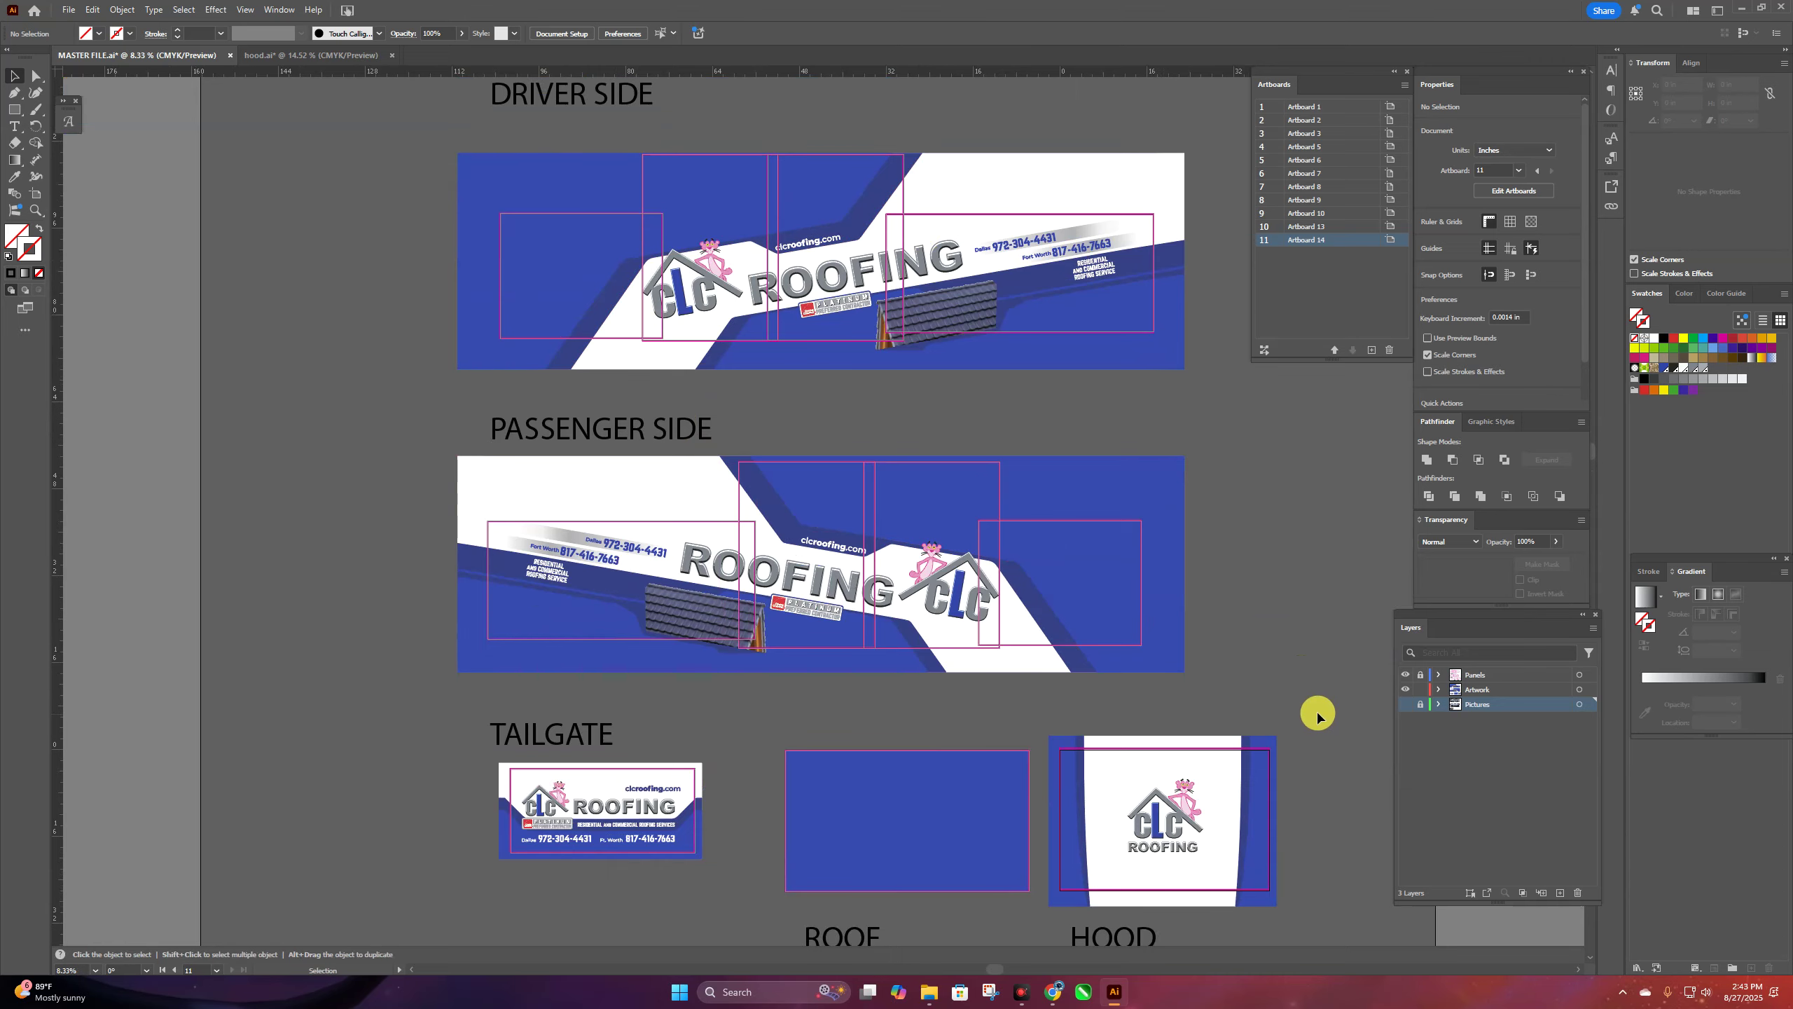
- Rename the four driver-side artboards D1, D2, D3 and D4
scroll(1331, 674, up, 3)
click(1304, 107)
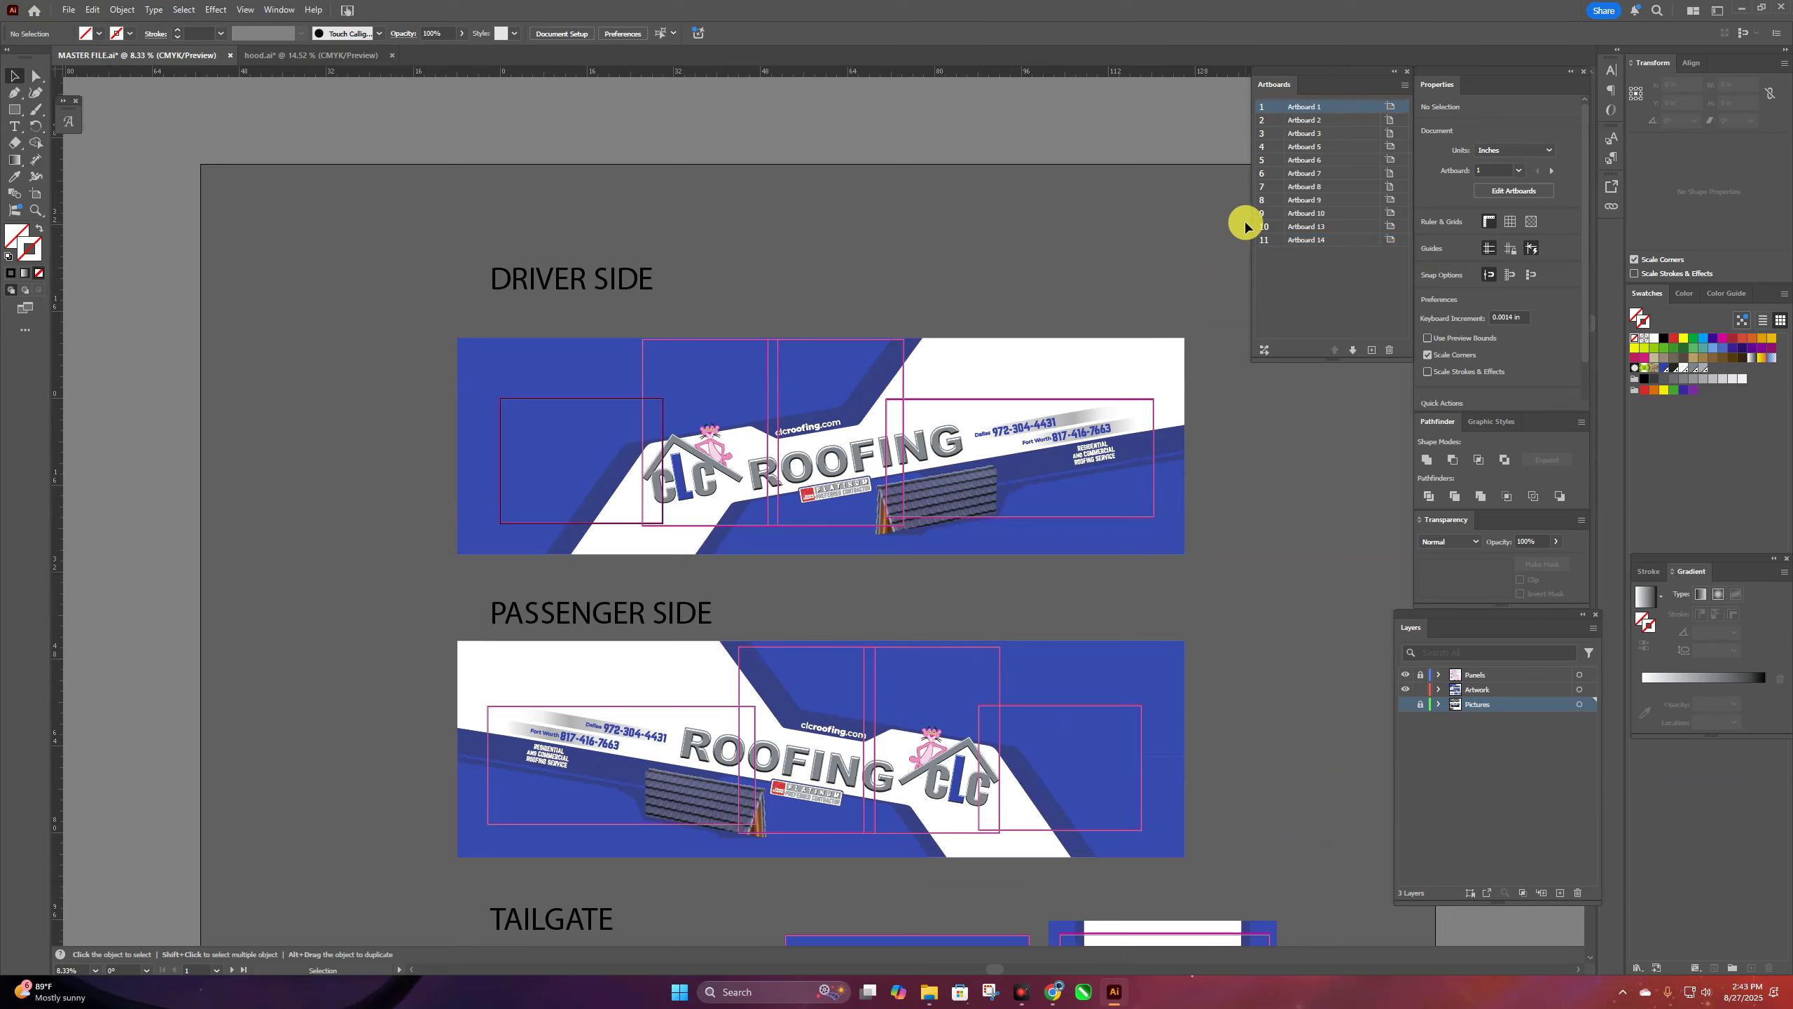
double_click(1301, 107)
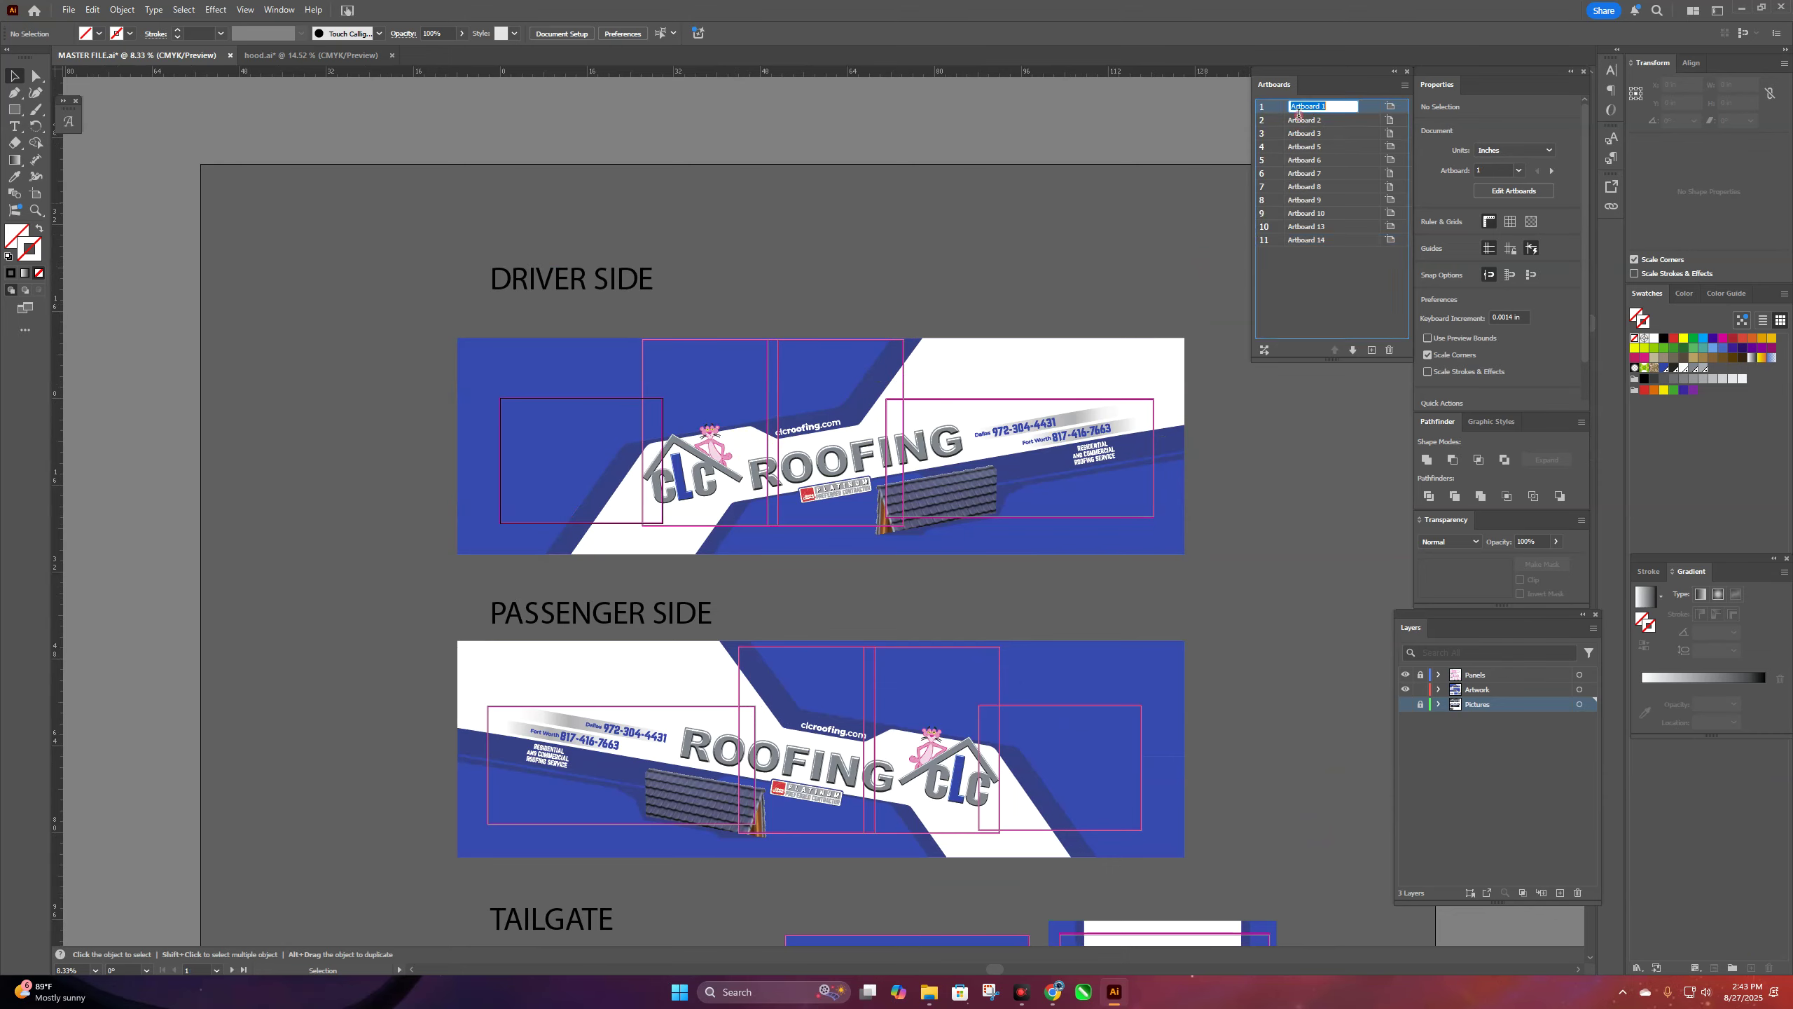
text(d1)
key(BackSpace)
key(BackSpace)
text(D)
double_click(1314, 120)
text(D2)
double_click(1316, 133)
text(D)
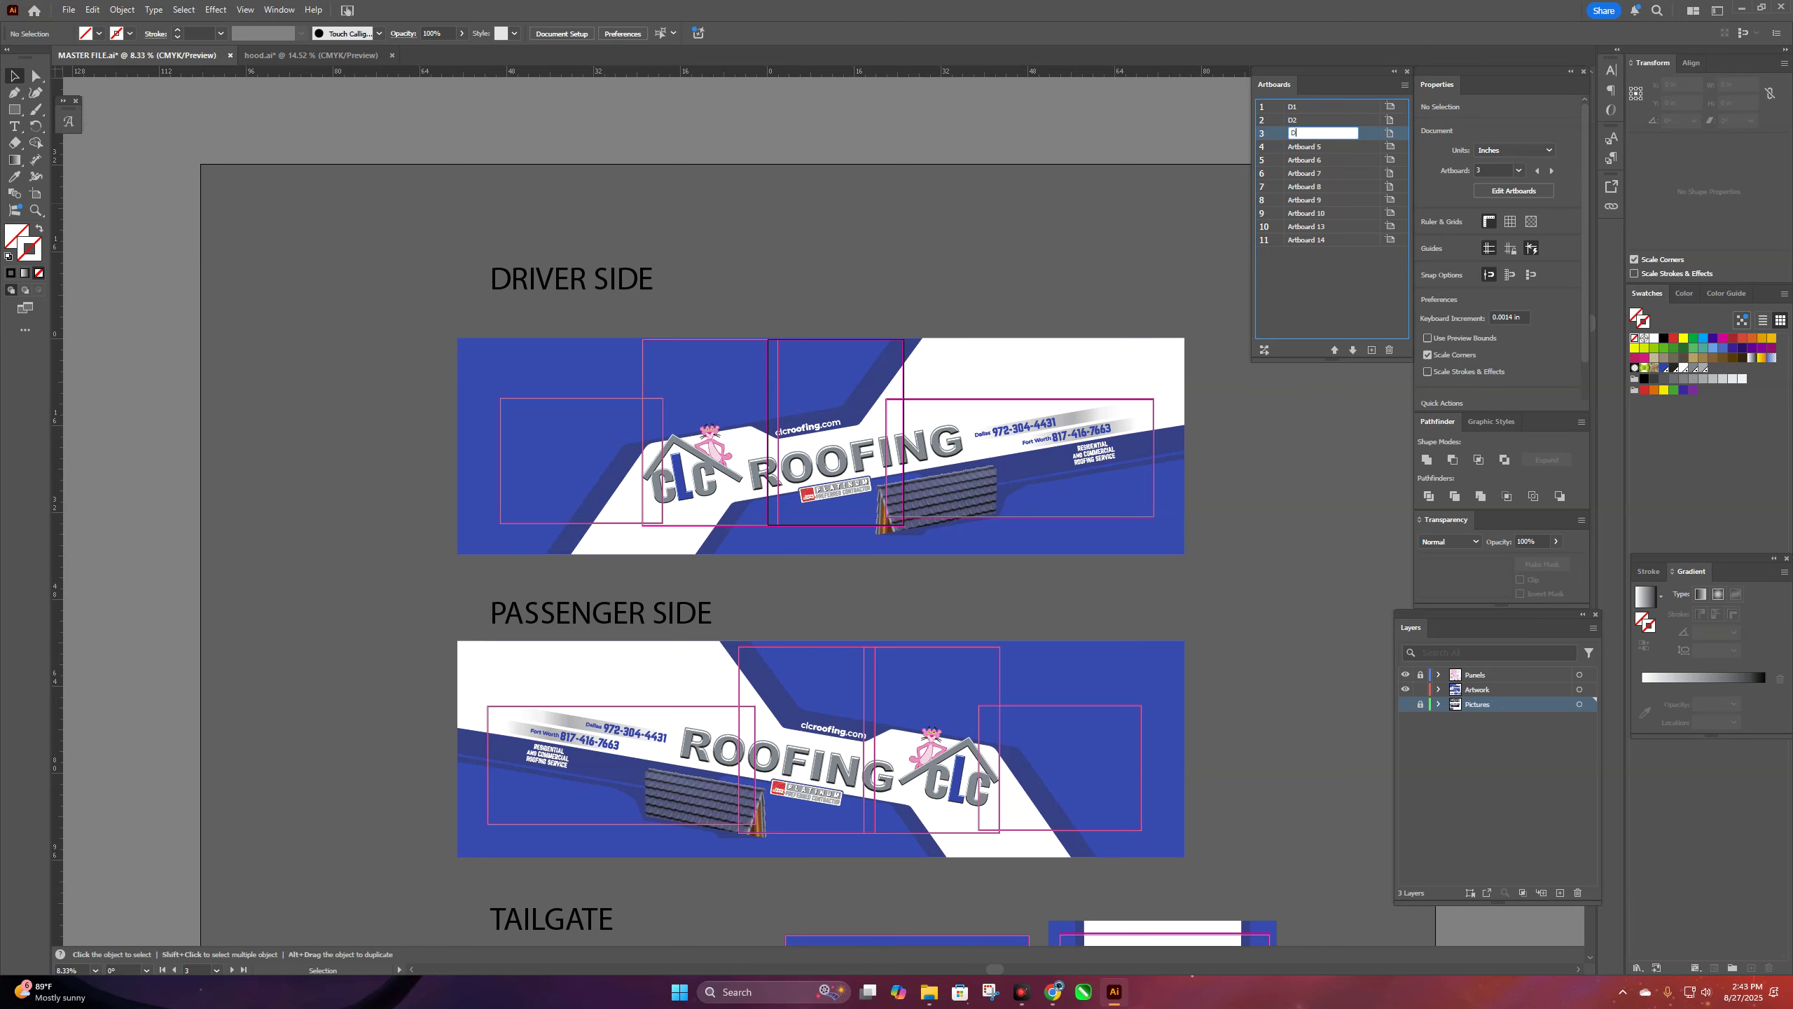
click(1319, 149)
double_click(1316, 149)
text(D)
- Rename the four passenger-side artboards P1, P2, P3 and P4
scroll(821, 565, down, 3)
double_click(1310, 161)
text(P1)
double_click(1310, 174)
text(P2)
double_click(1310, 188)
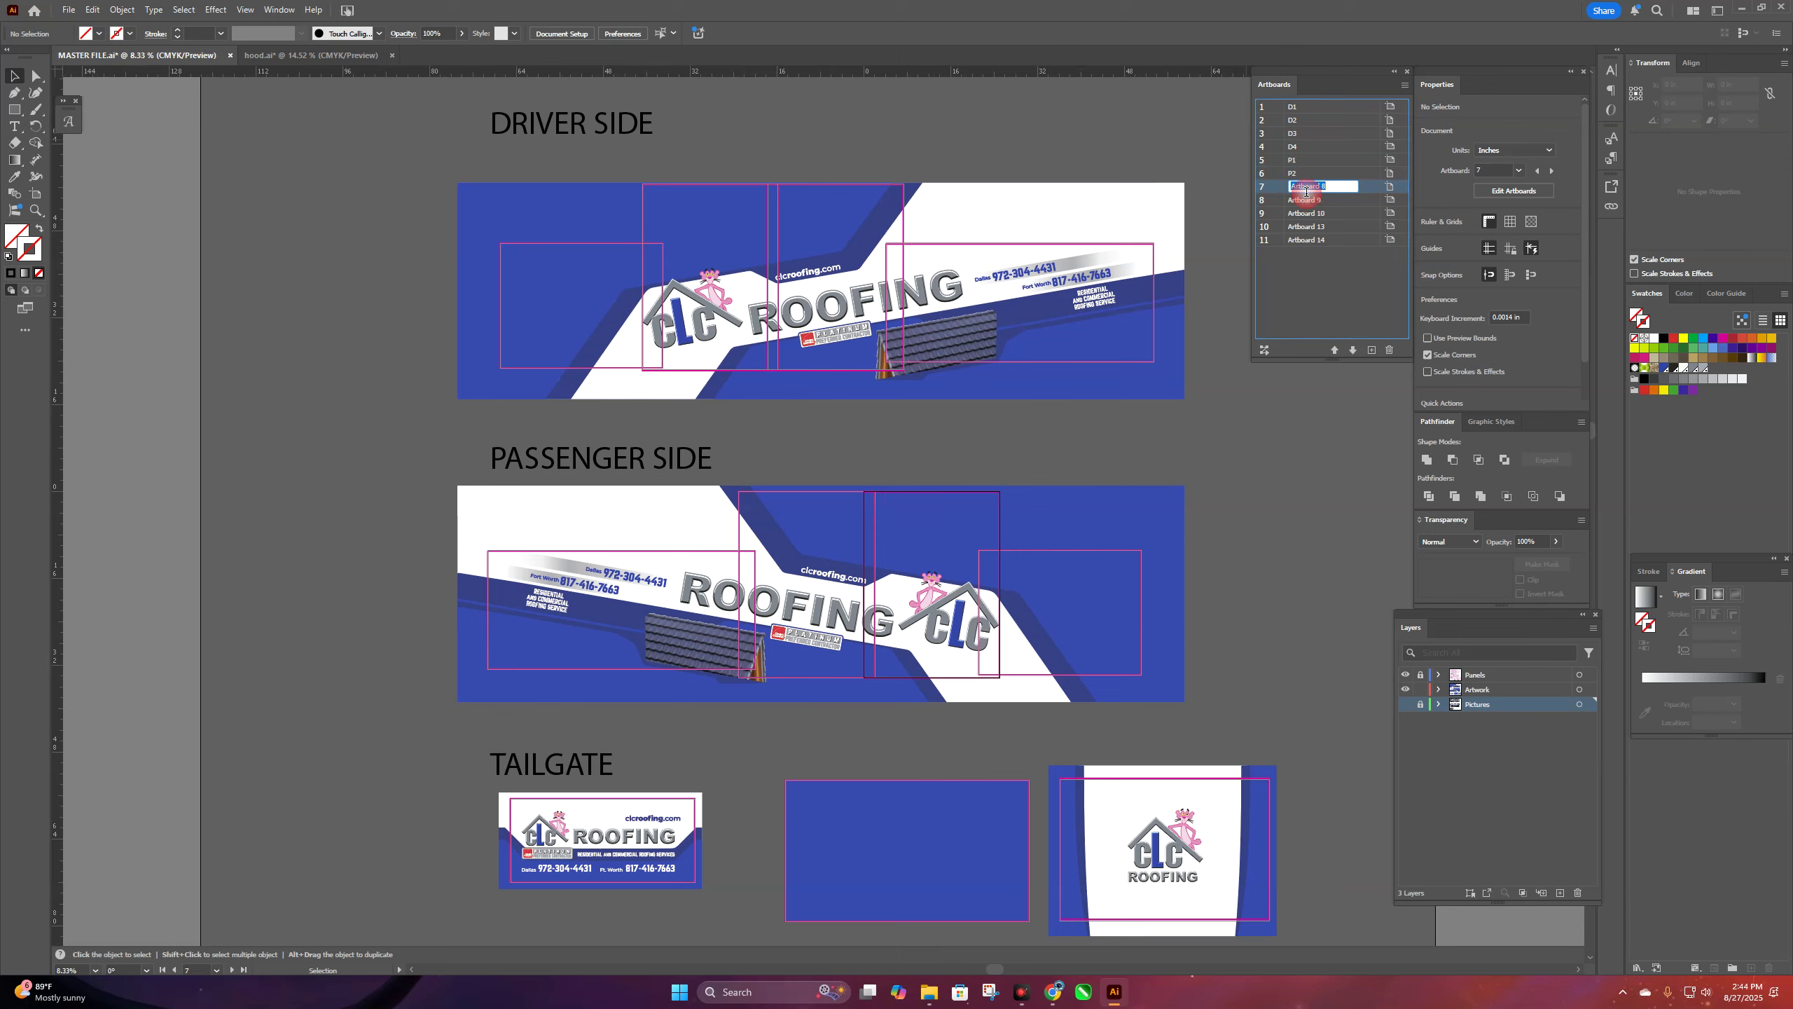
text(P3)
click(1325, 205)
double_click(1310, 201)
text(P4)
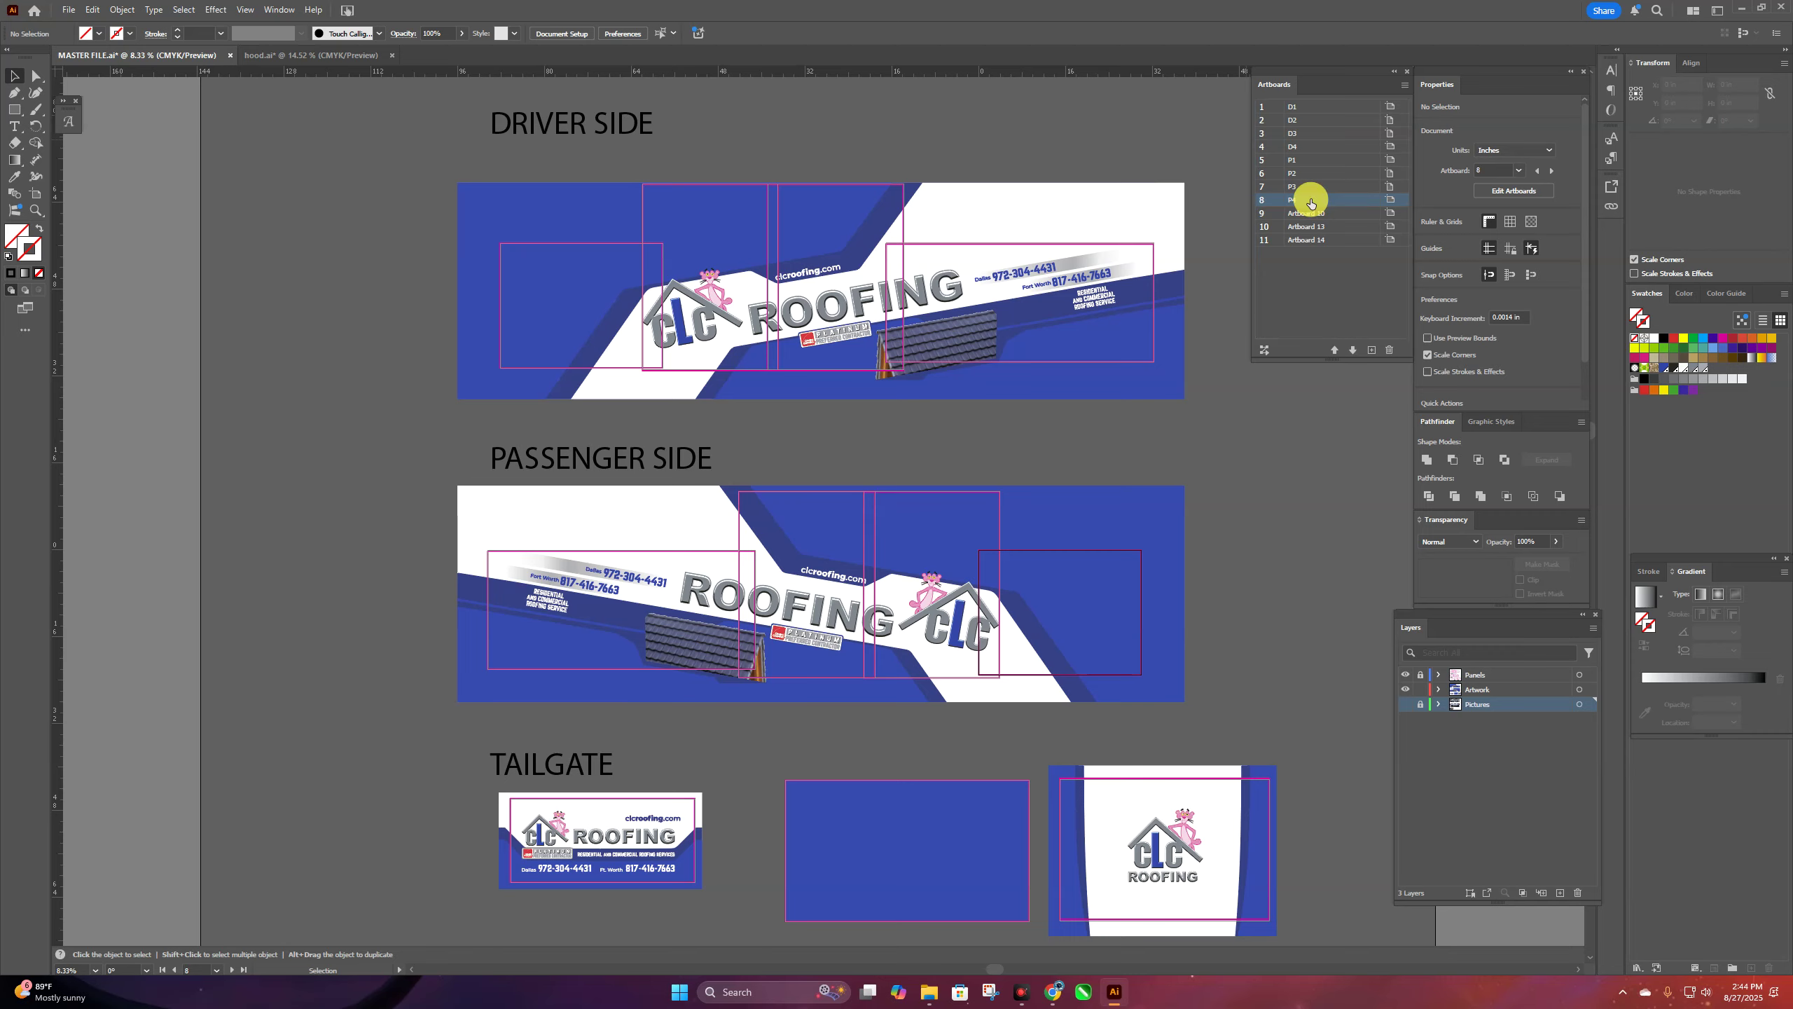
- Rename the last three artboards Tailgate, Roof and Hood to match their panels
scroll(1261, 685, down, 3)
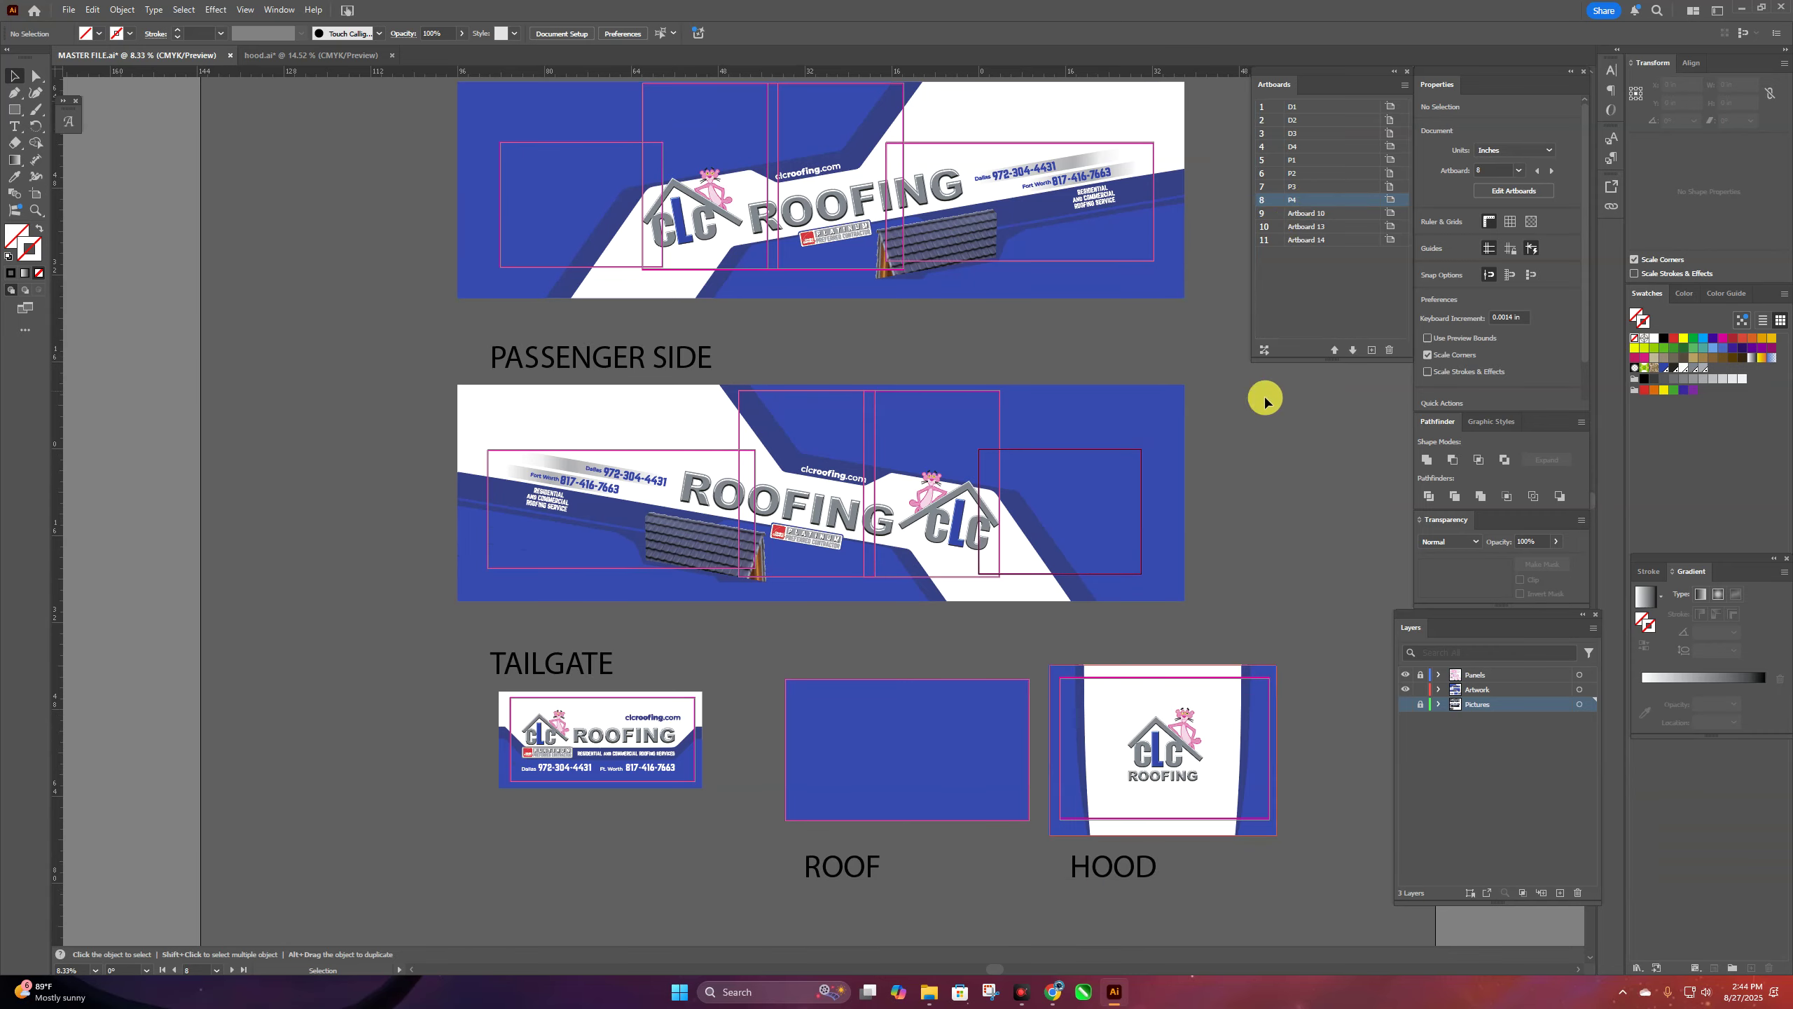
click(1345, 216)
double_click(1344, 215)
text(tAIL)
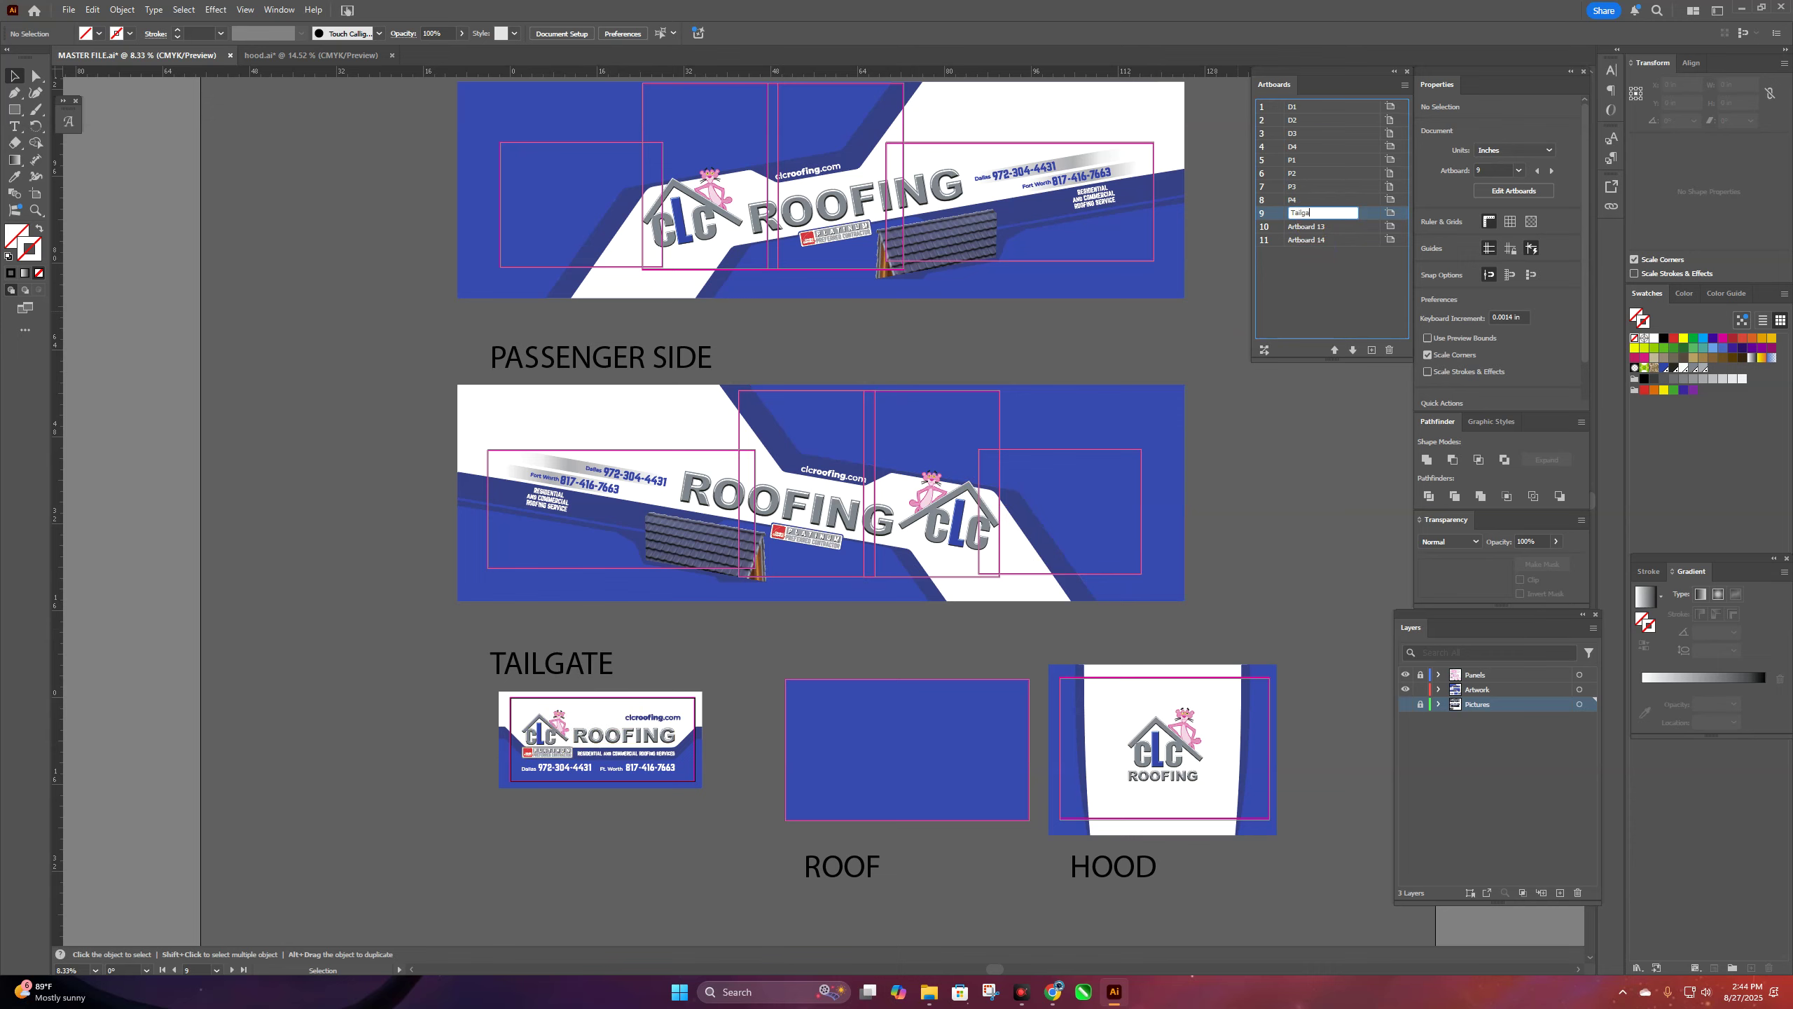
text(e)
double_click(1307, 227)
text(Roof)
double_click(1307, 240)
text(Hood)
scroll(1193, 573, down, 1)
text(gat)
scroll(1186, 600, up, 5)
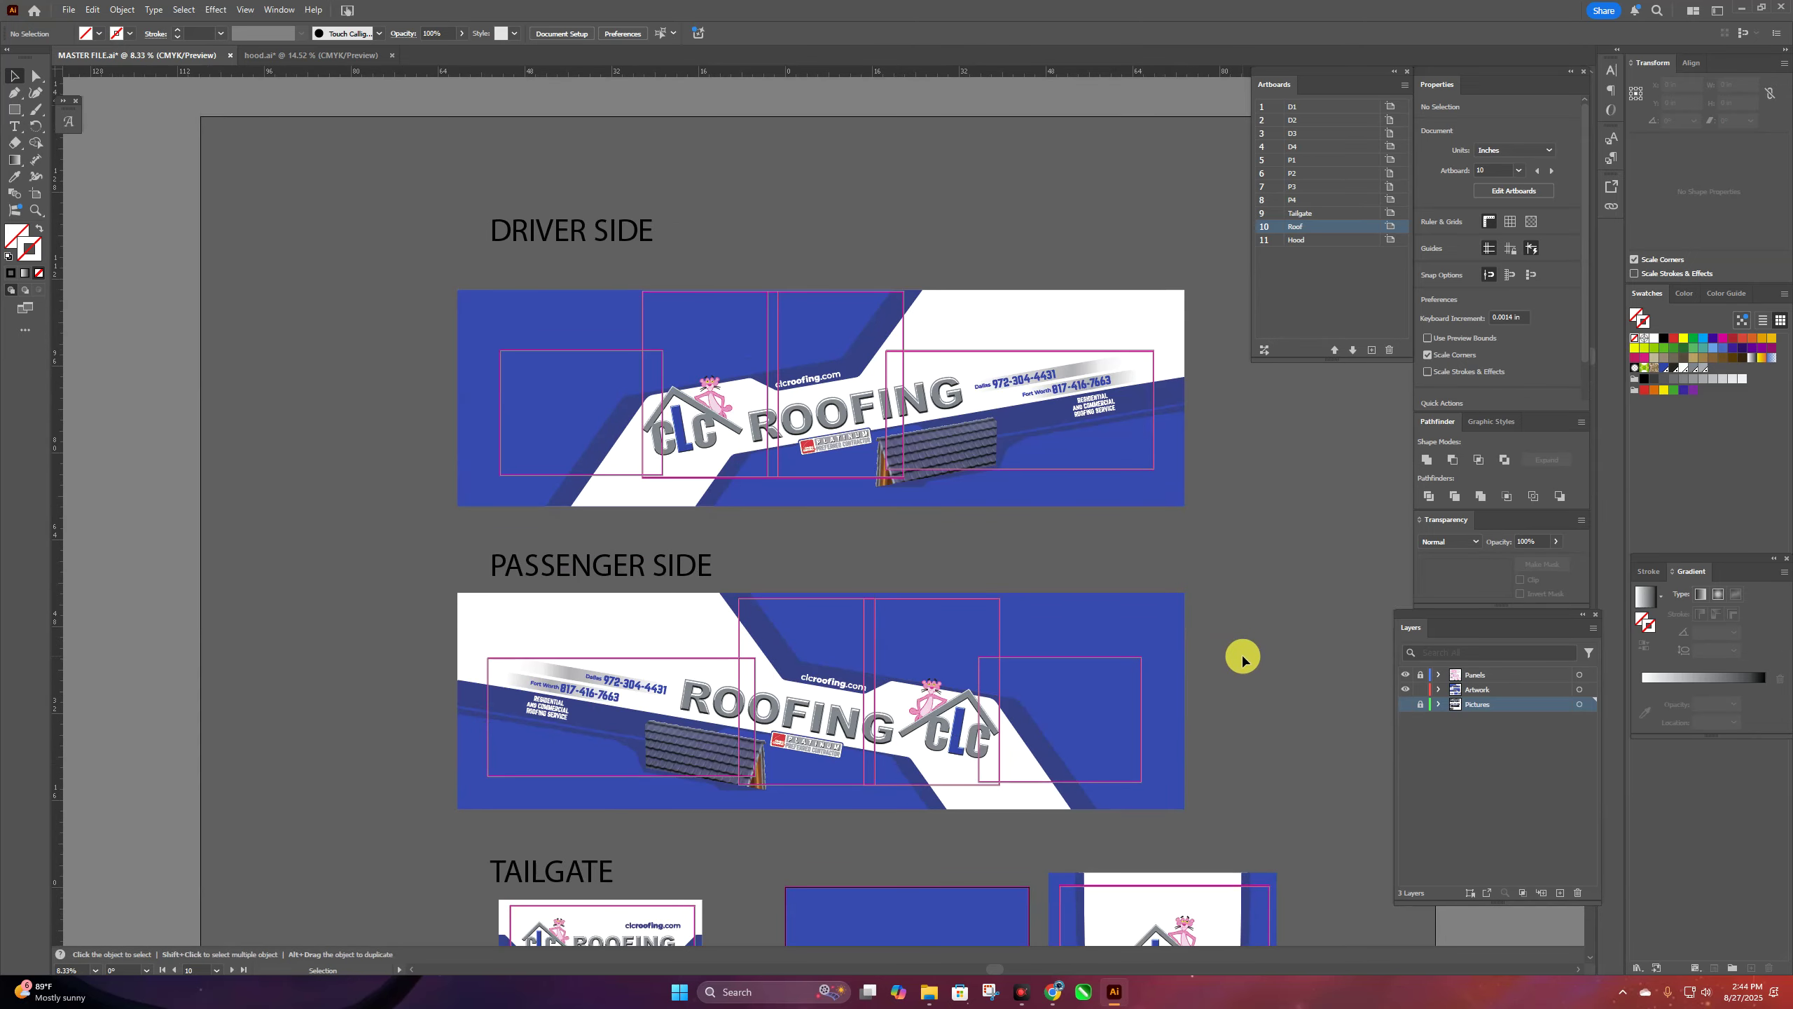
- Hide the Panels layer and save only artboard 1 as an Adobe PDF named D1 in the Print Files folder
click(1407, 676)
scroll(1326, 685, up, 3)
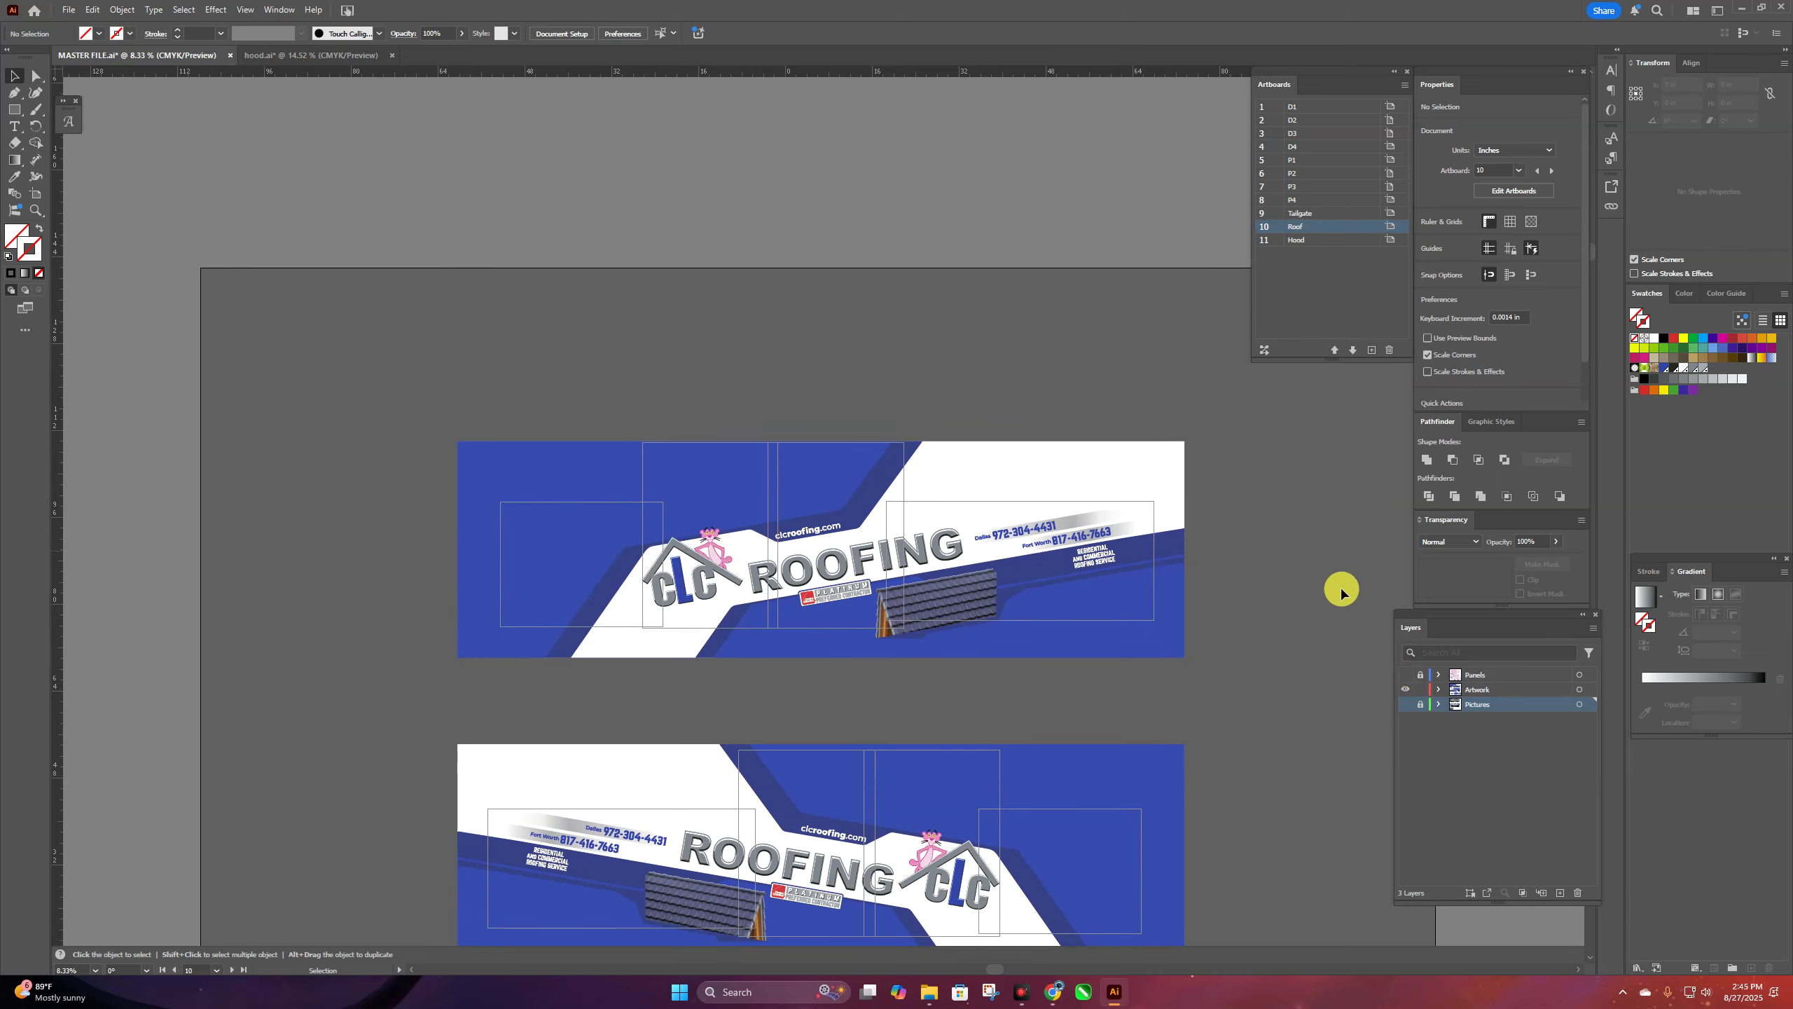
click(1330, 110)
click(69, 9)
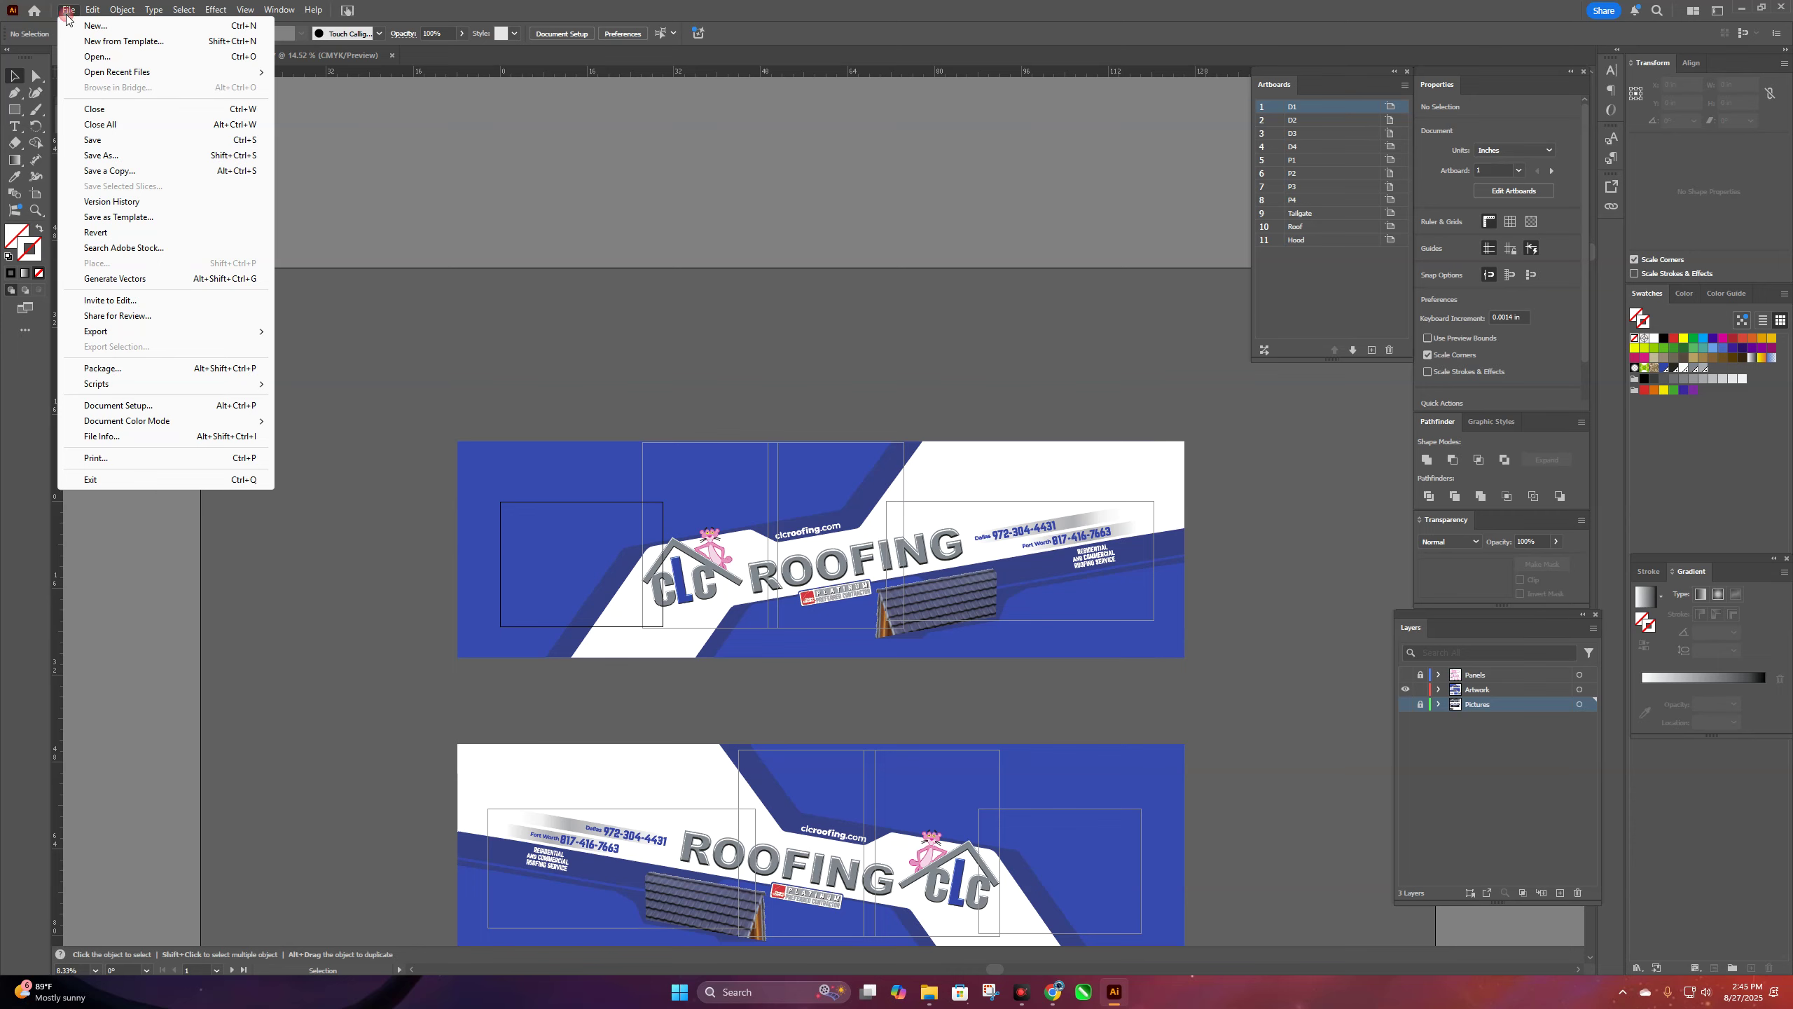
click(116, 150)
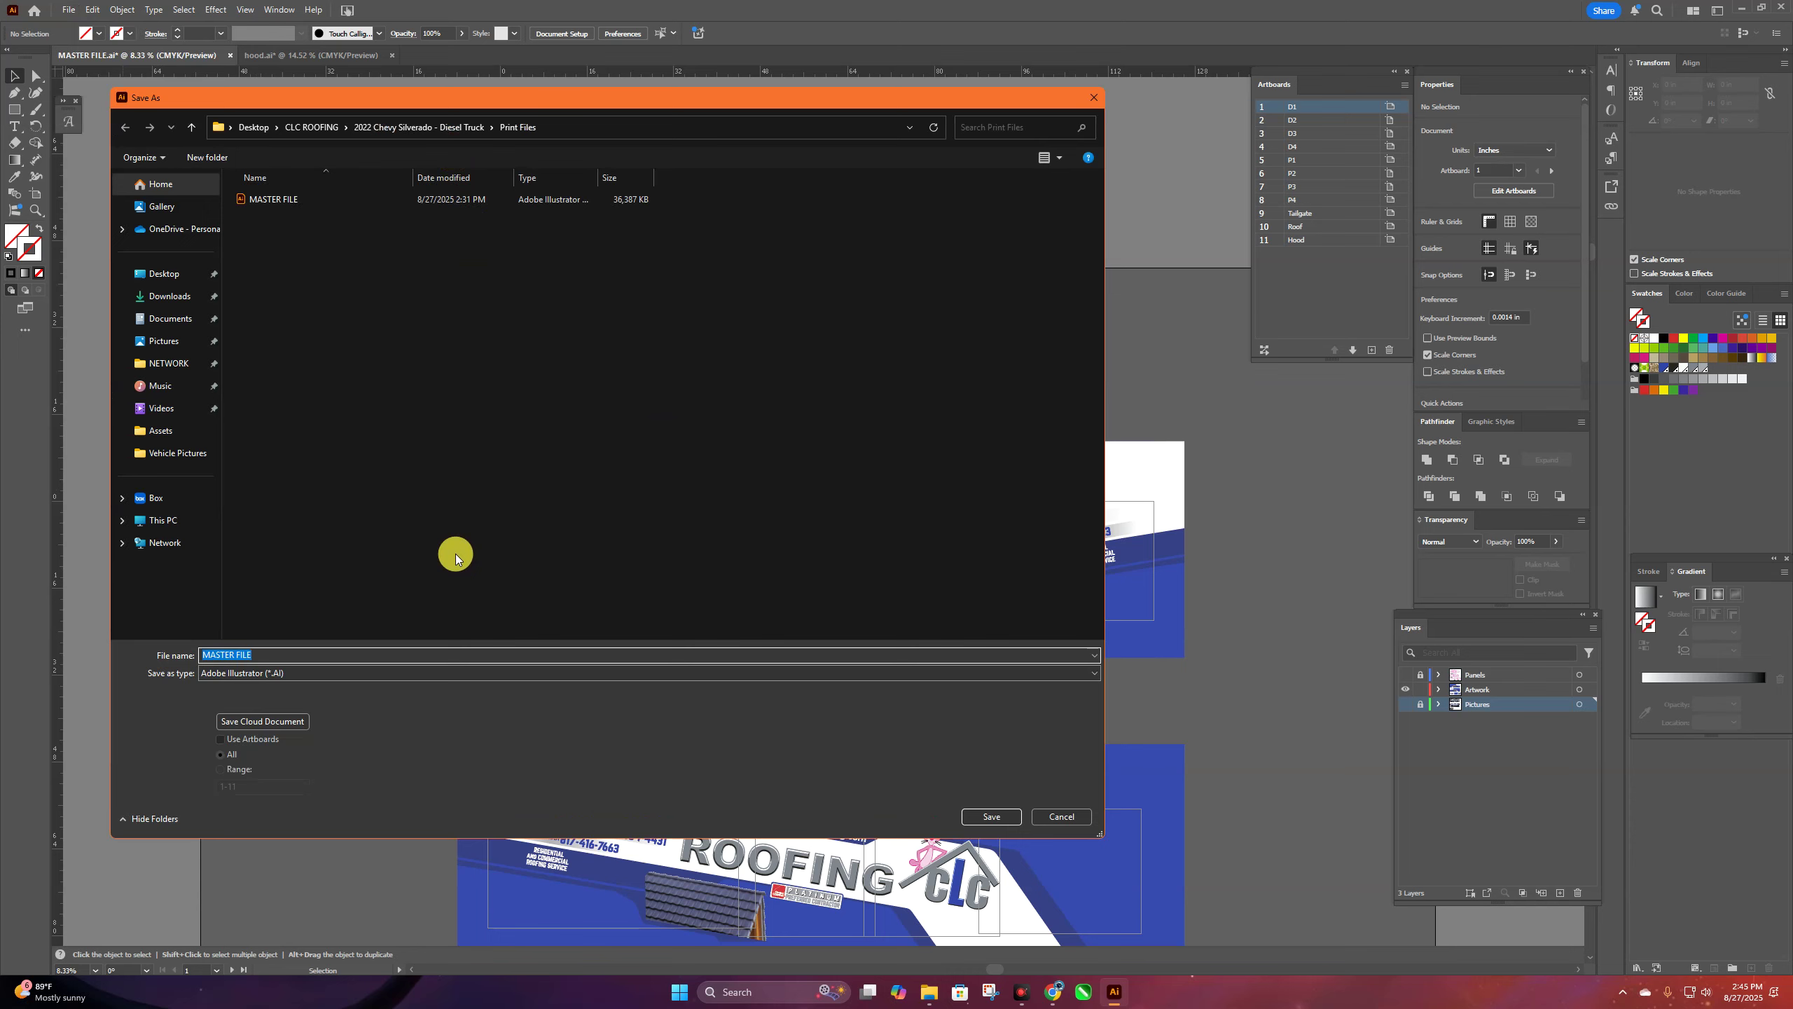
click(377, 652)
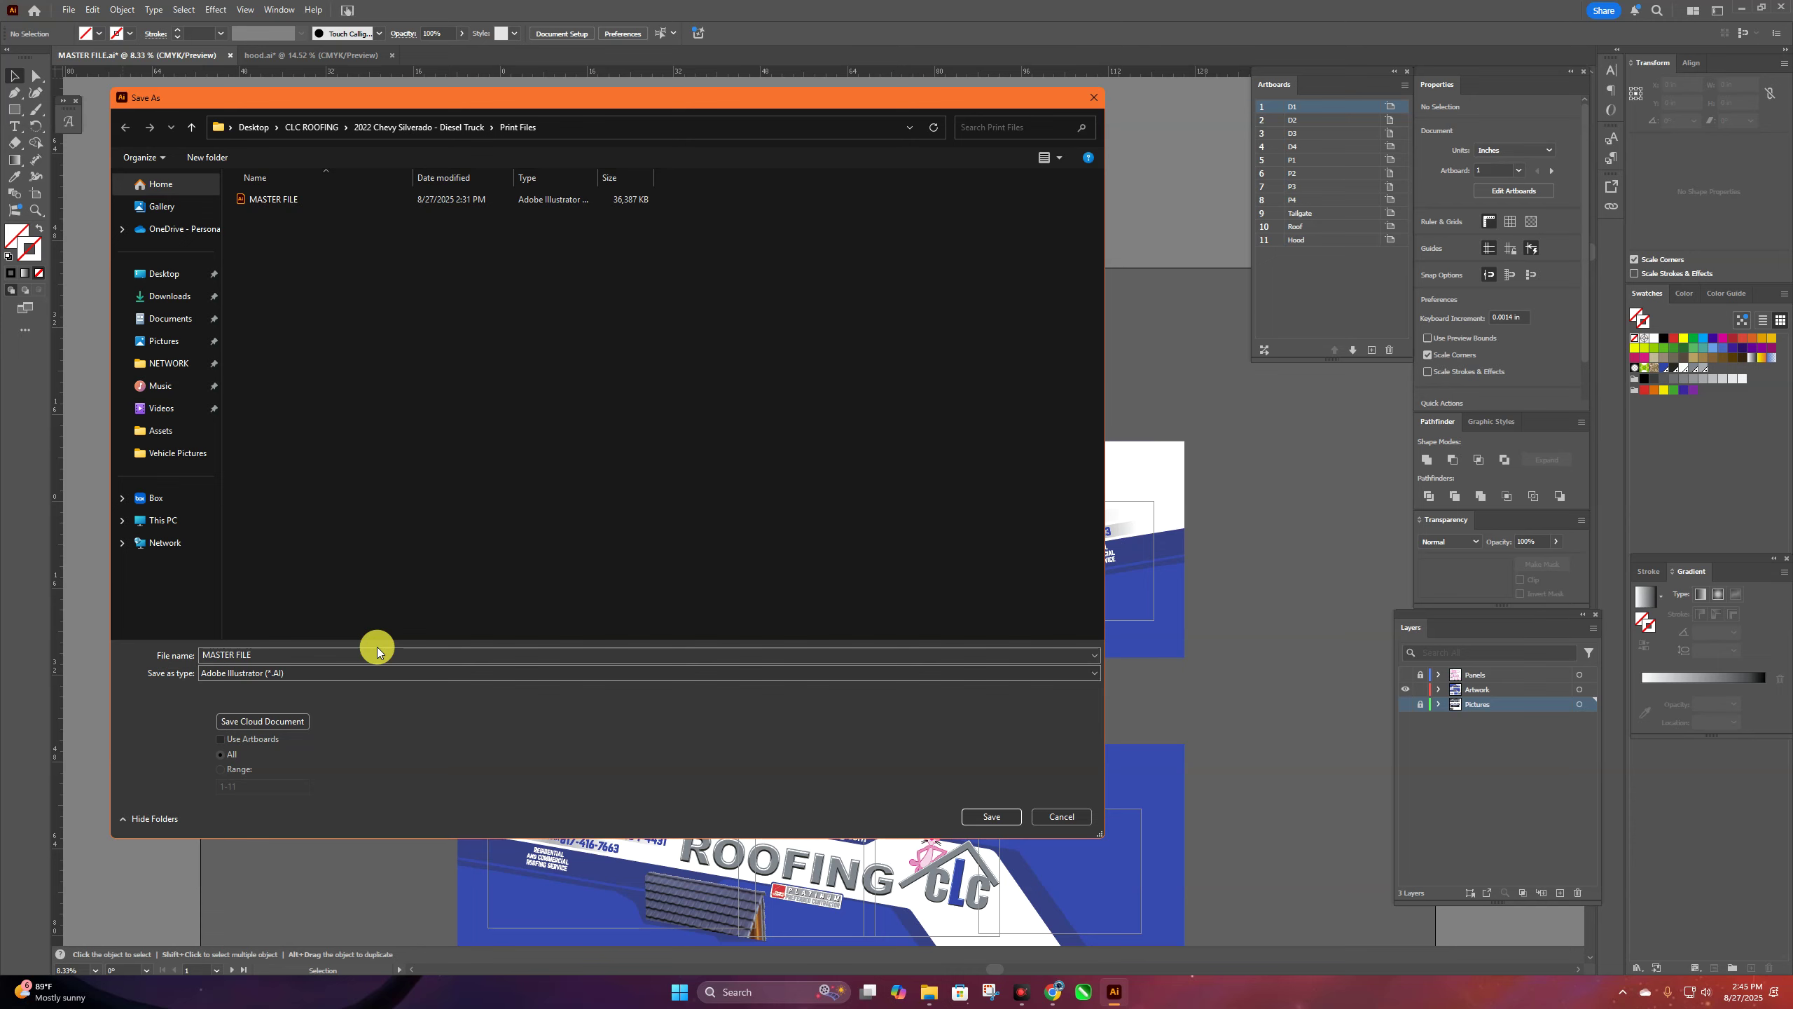
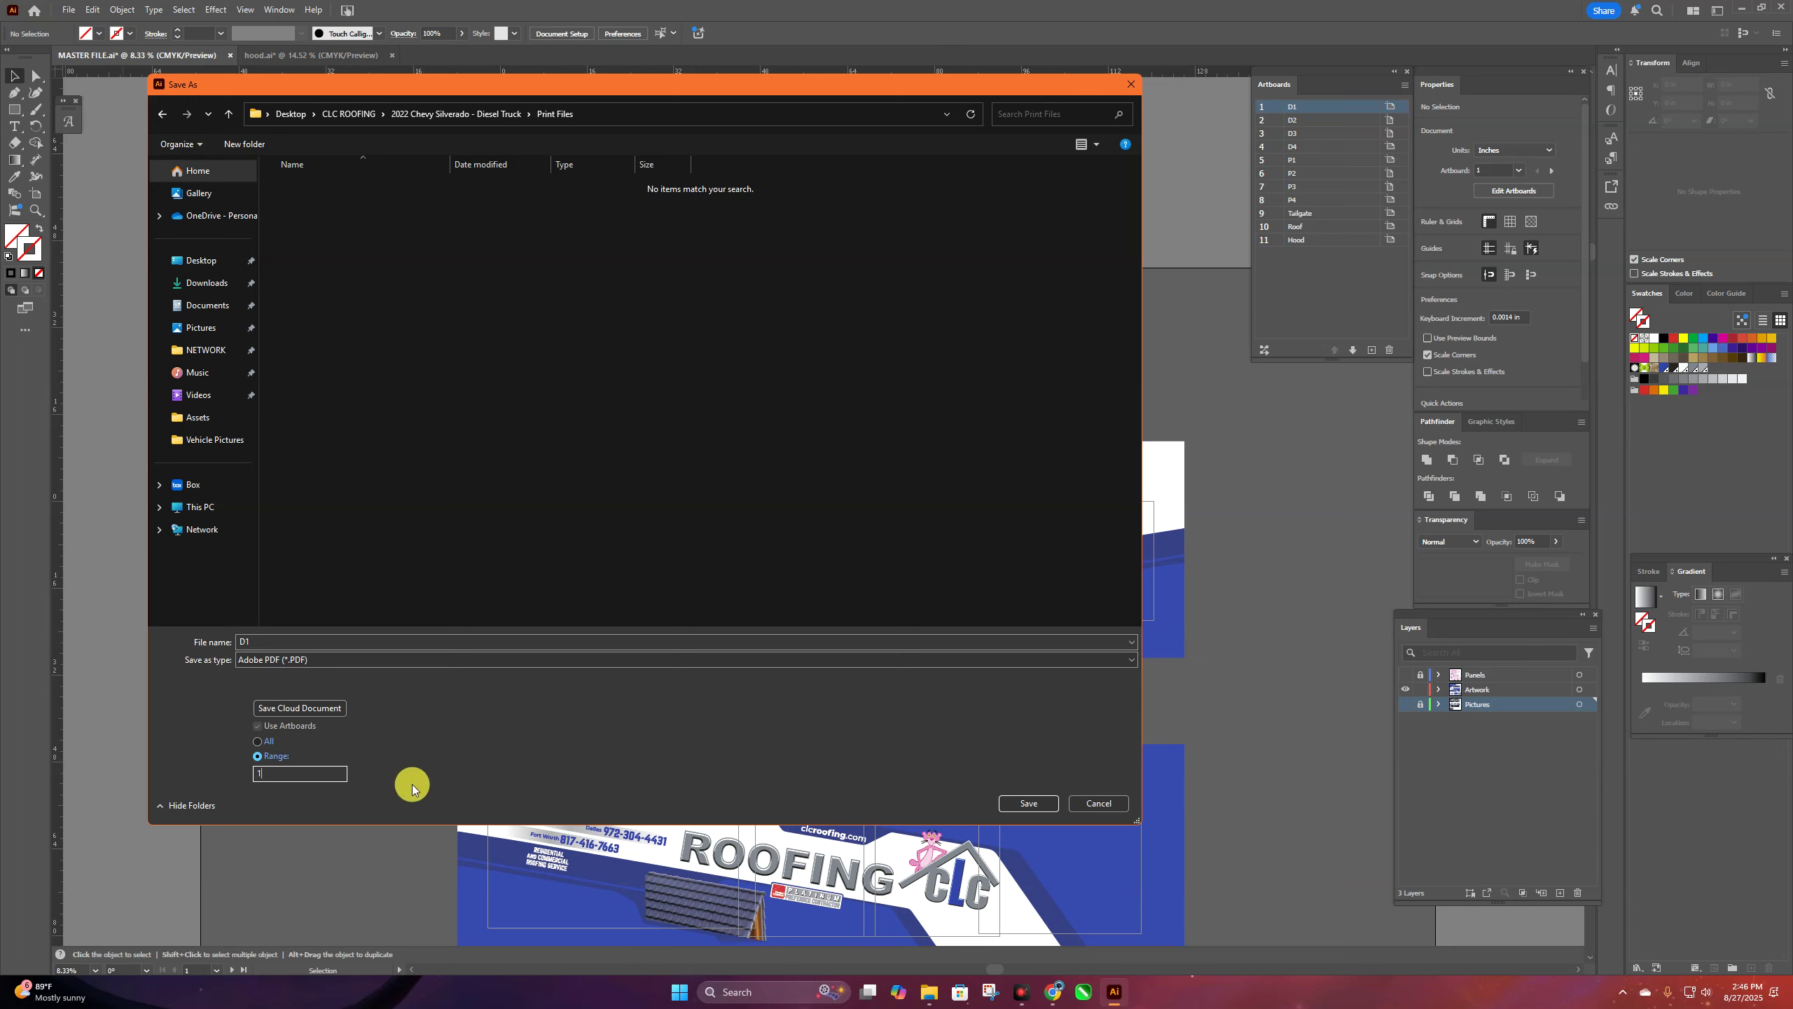
click(999, 807)
click(1040, 677)
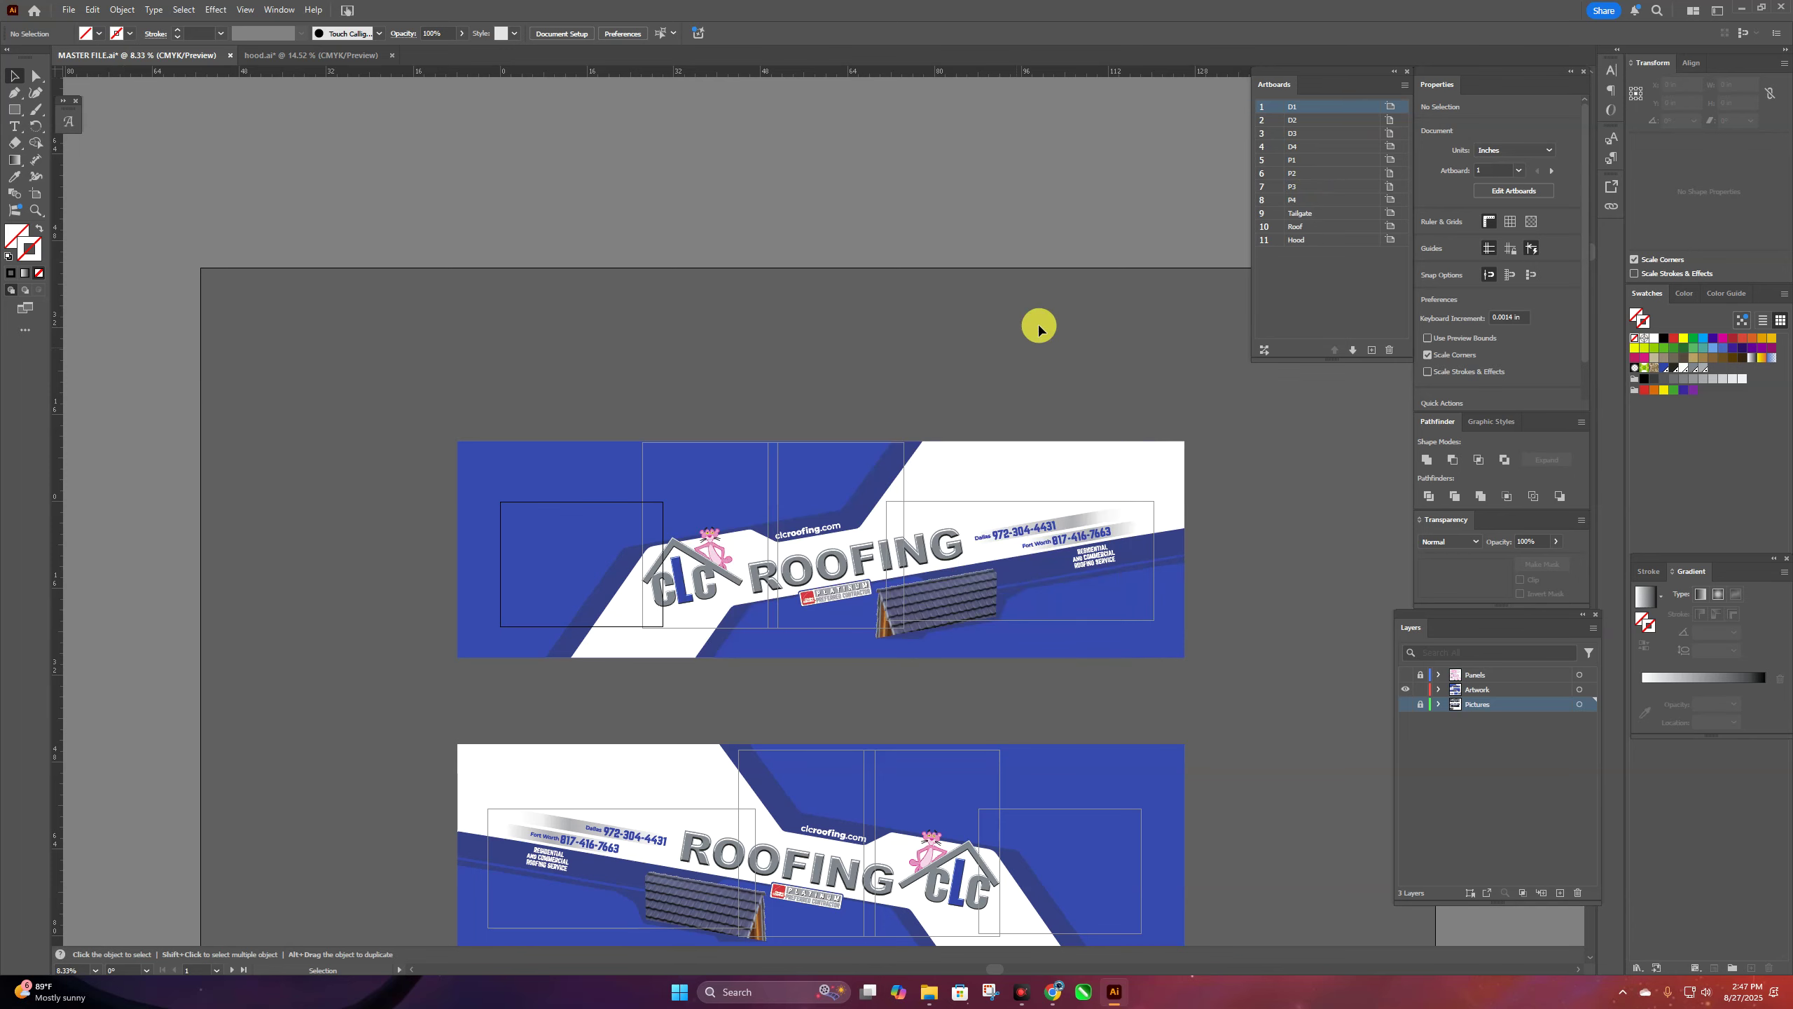
- Save artboards 2 and 3 as separate PDF copies named D2 and D3 in the Print Files folder
click(1299, 120)
click(548, 374)
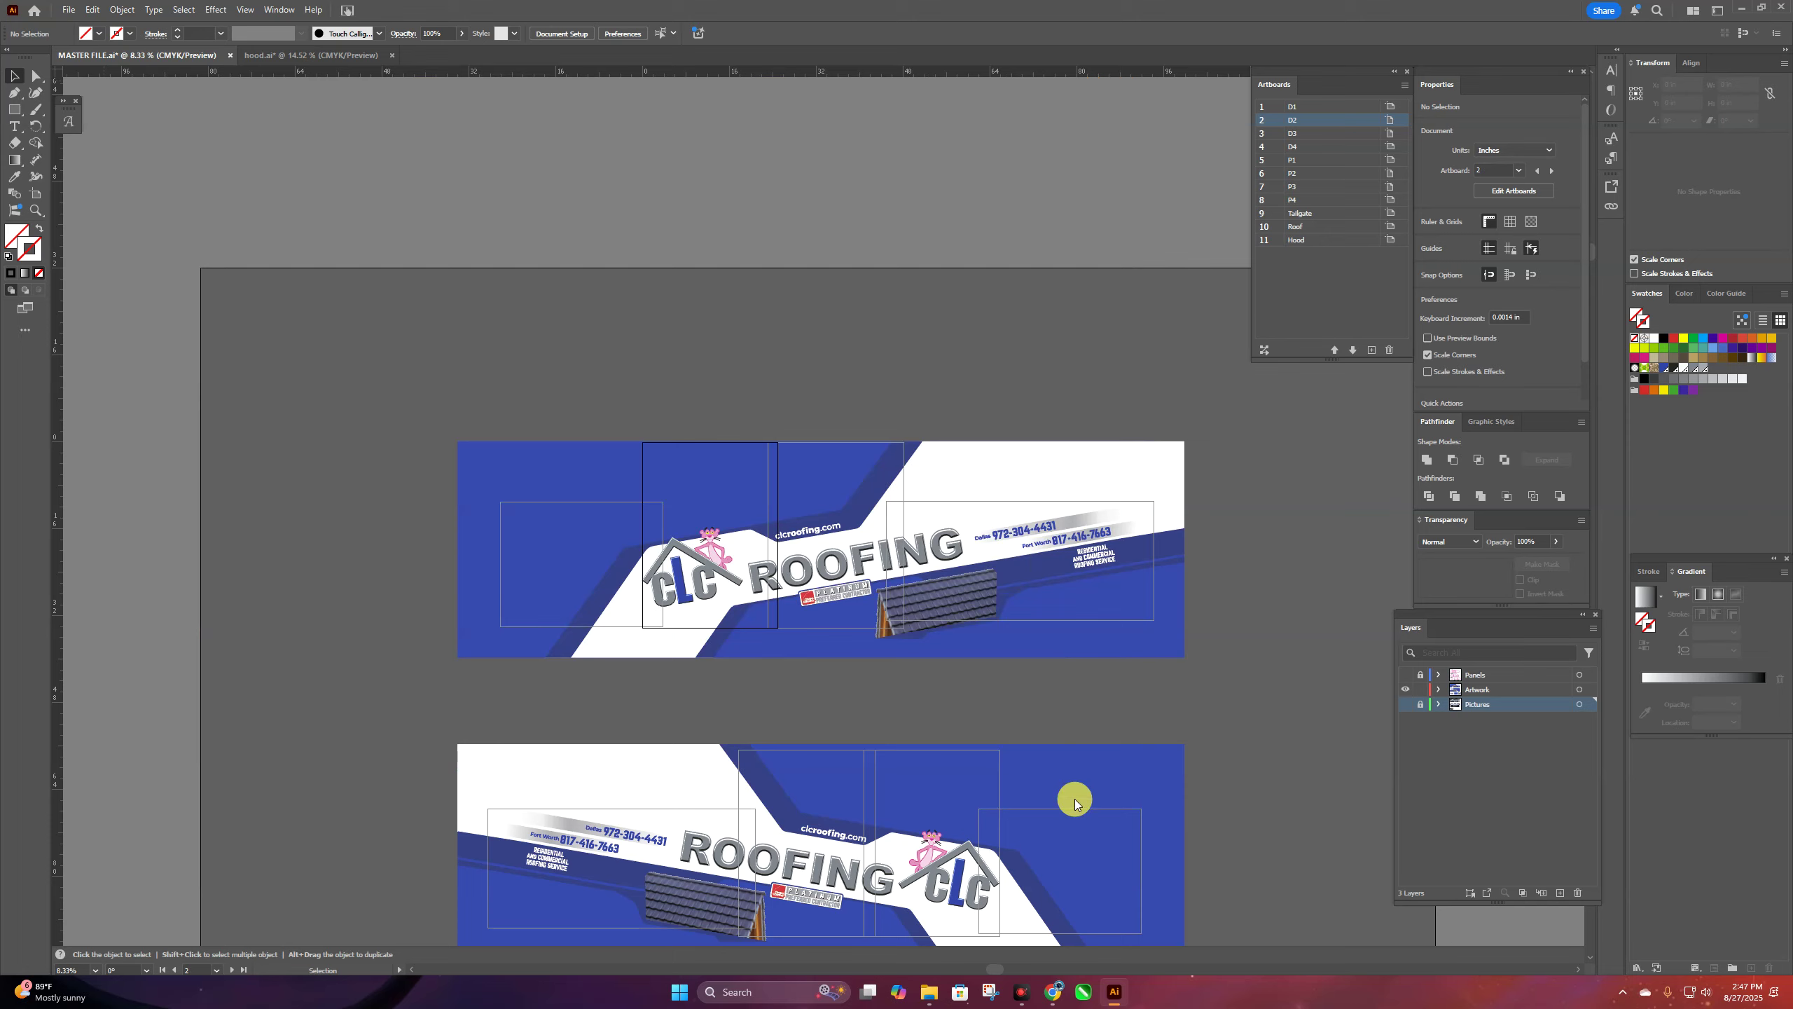
click(1033, 675)
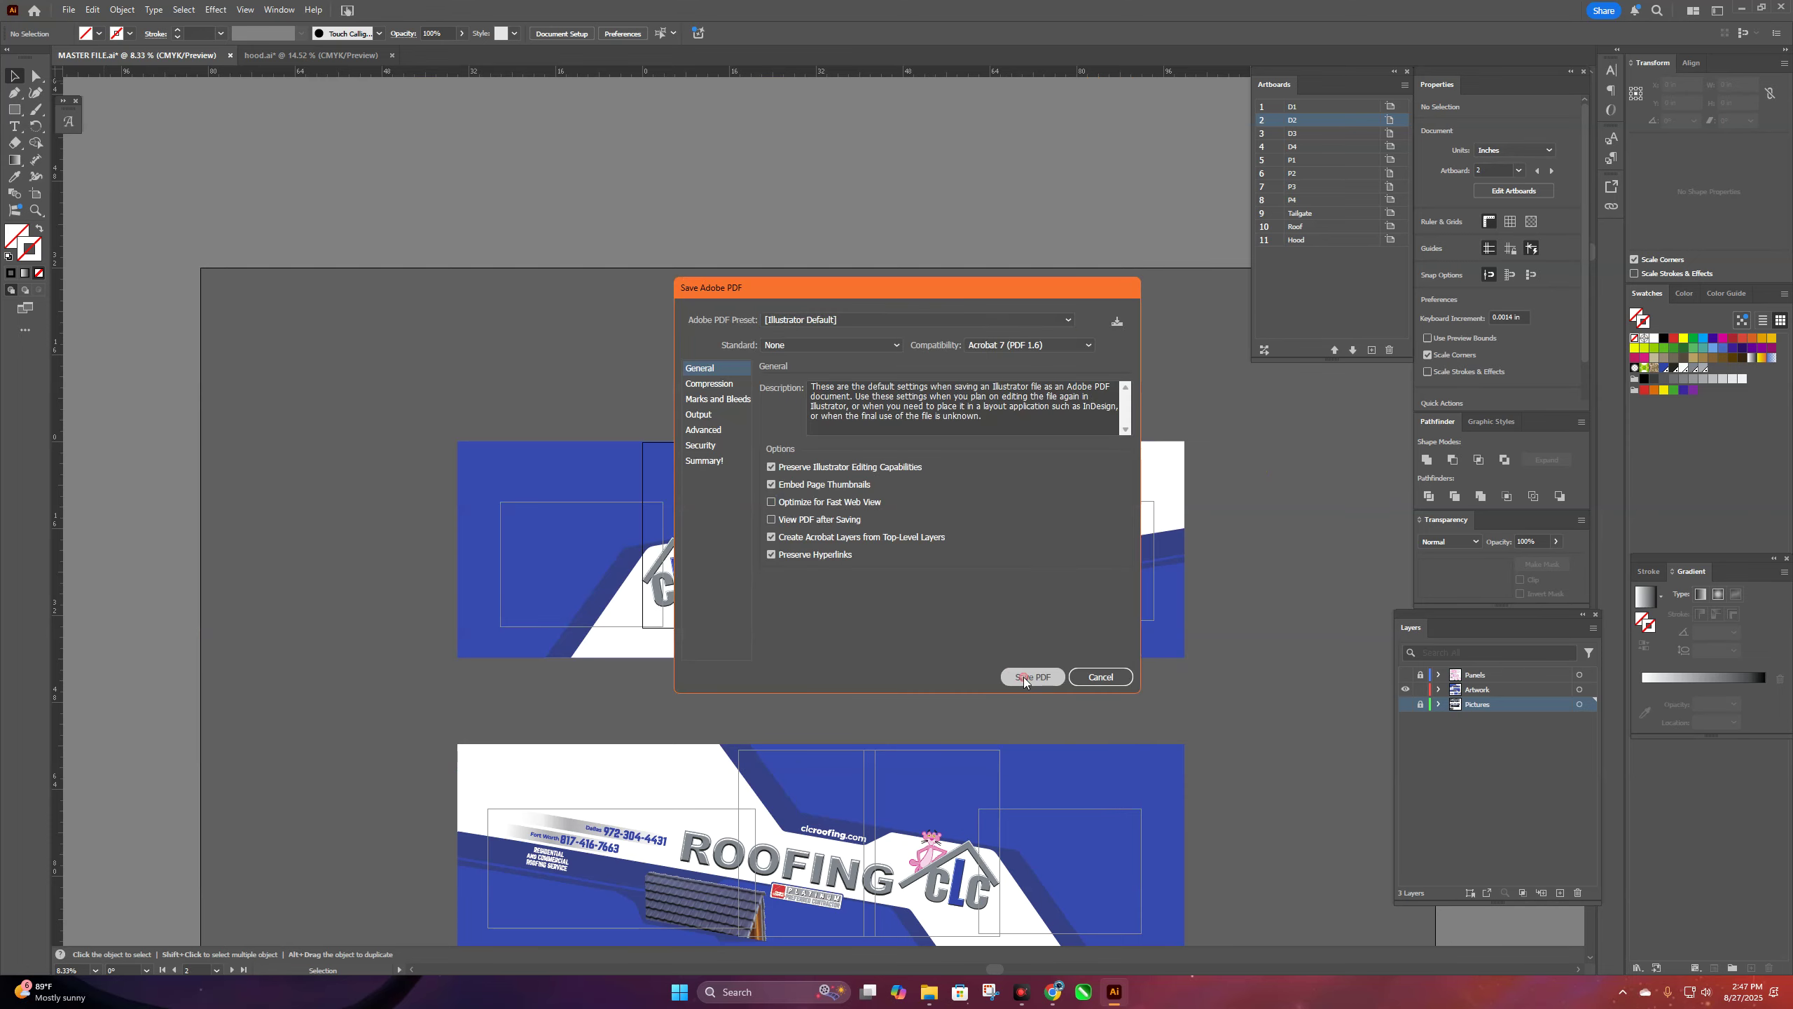
scroll(1252, 598, down, 1)
click(1292, 133)
key(ctrl+alt+s)
click(1033, 675)
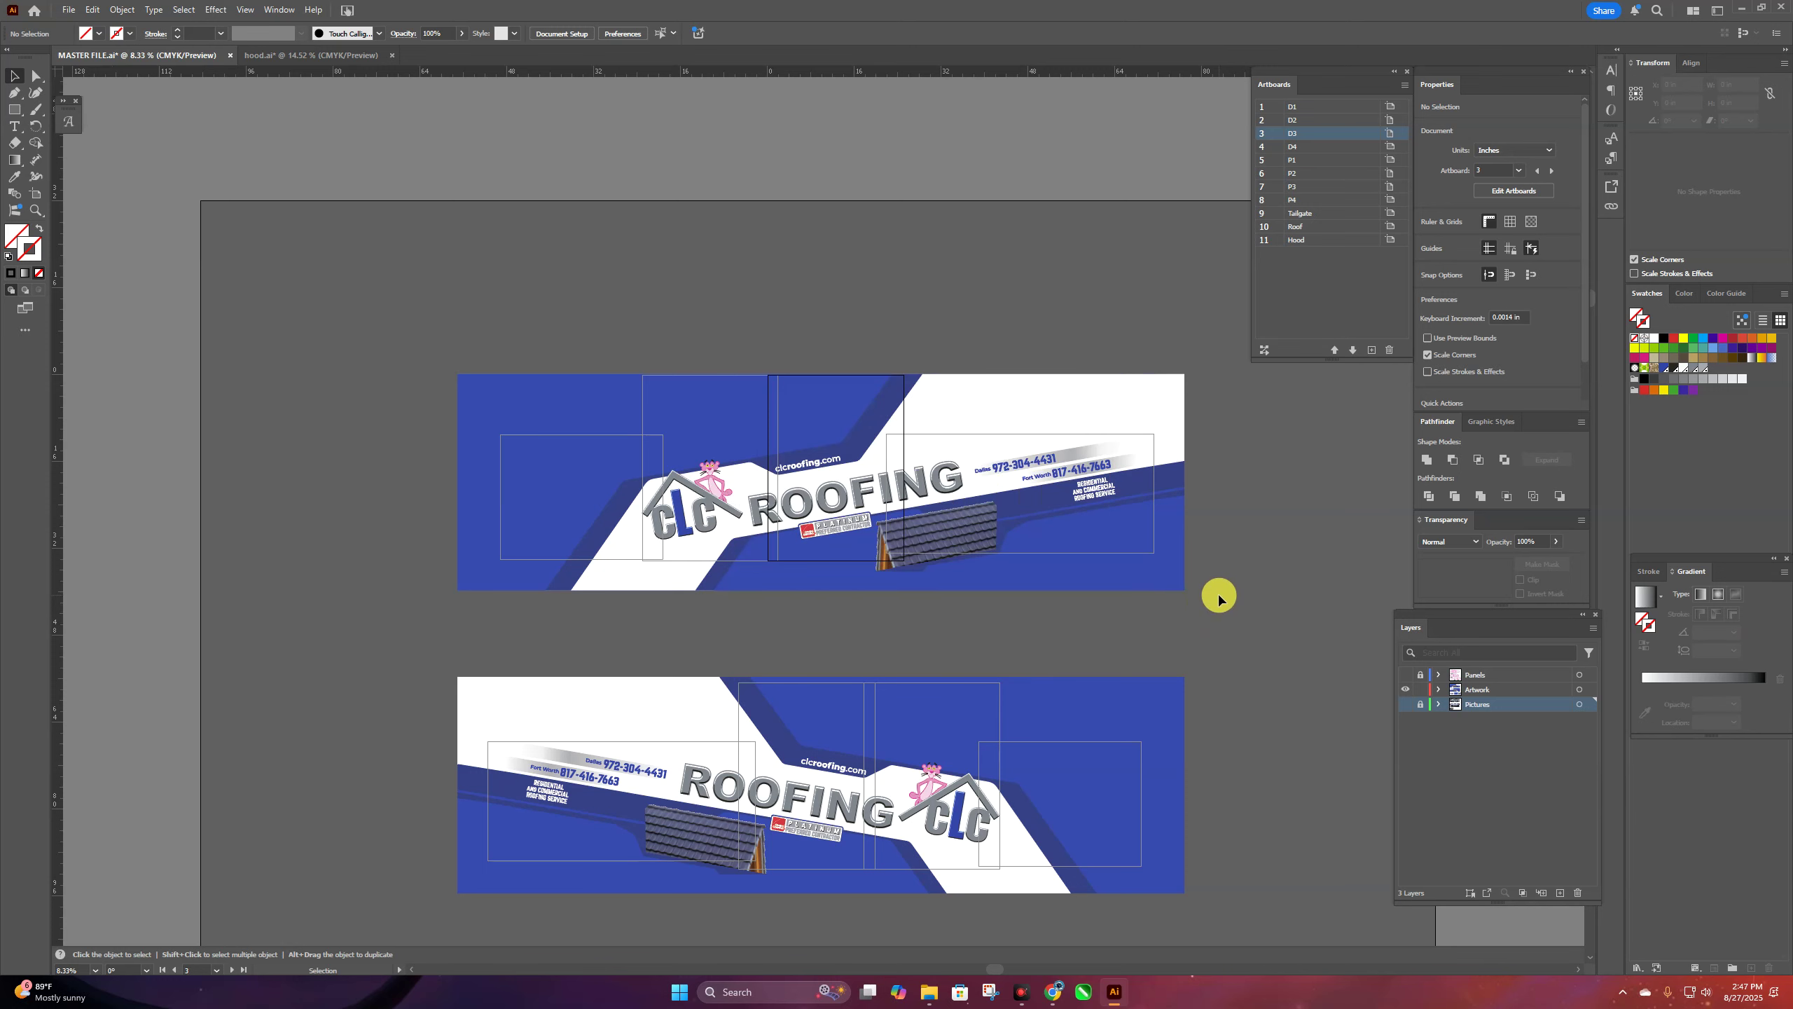
- Save a PDF copy of artboard 4 named D4, with the artboard range set to 4
click(1323, 148)
key(ctrl+alt+s)
click(304, 642)
text(d4)
key(BackSpace)
key(BackSpace)
text(D4)
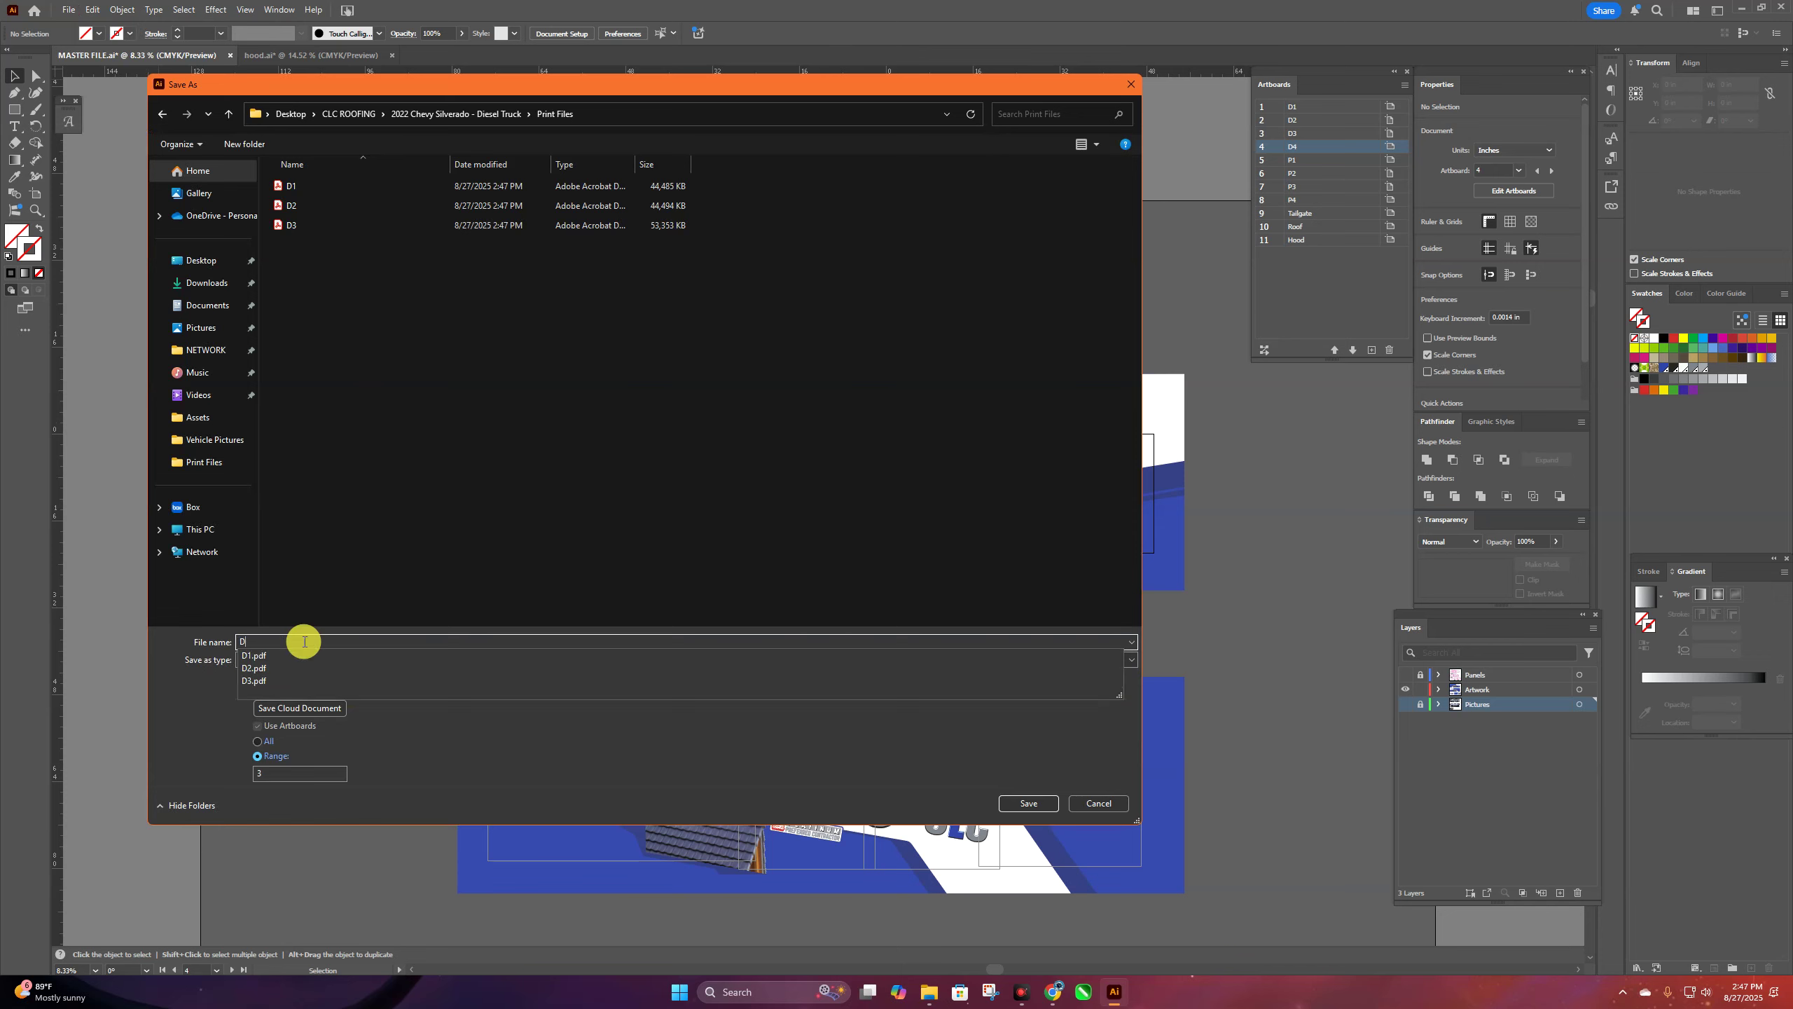
double_click(292, 773)
text(4)
click(1029, 804)
click(1055, 676)
- Show the Panels layer and review the panel outlines on the driver side, passenger side, tailgate, roof and hood
scroll(1233, 681, down, 2)
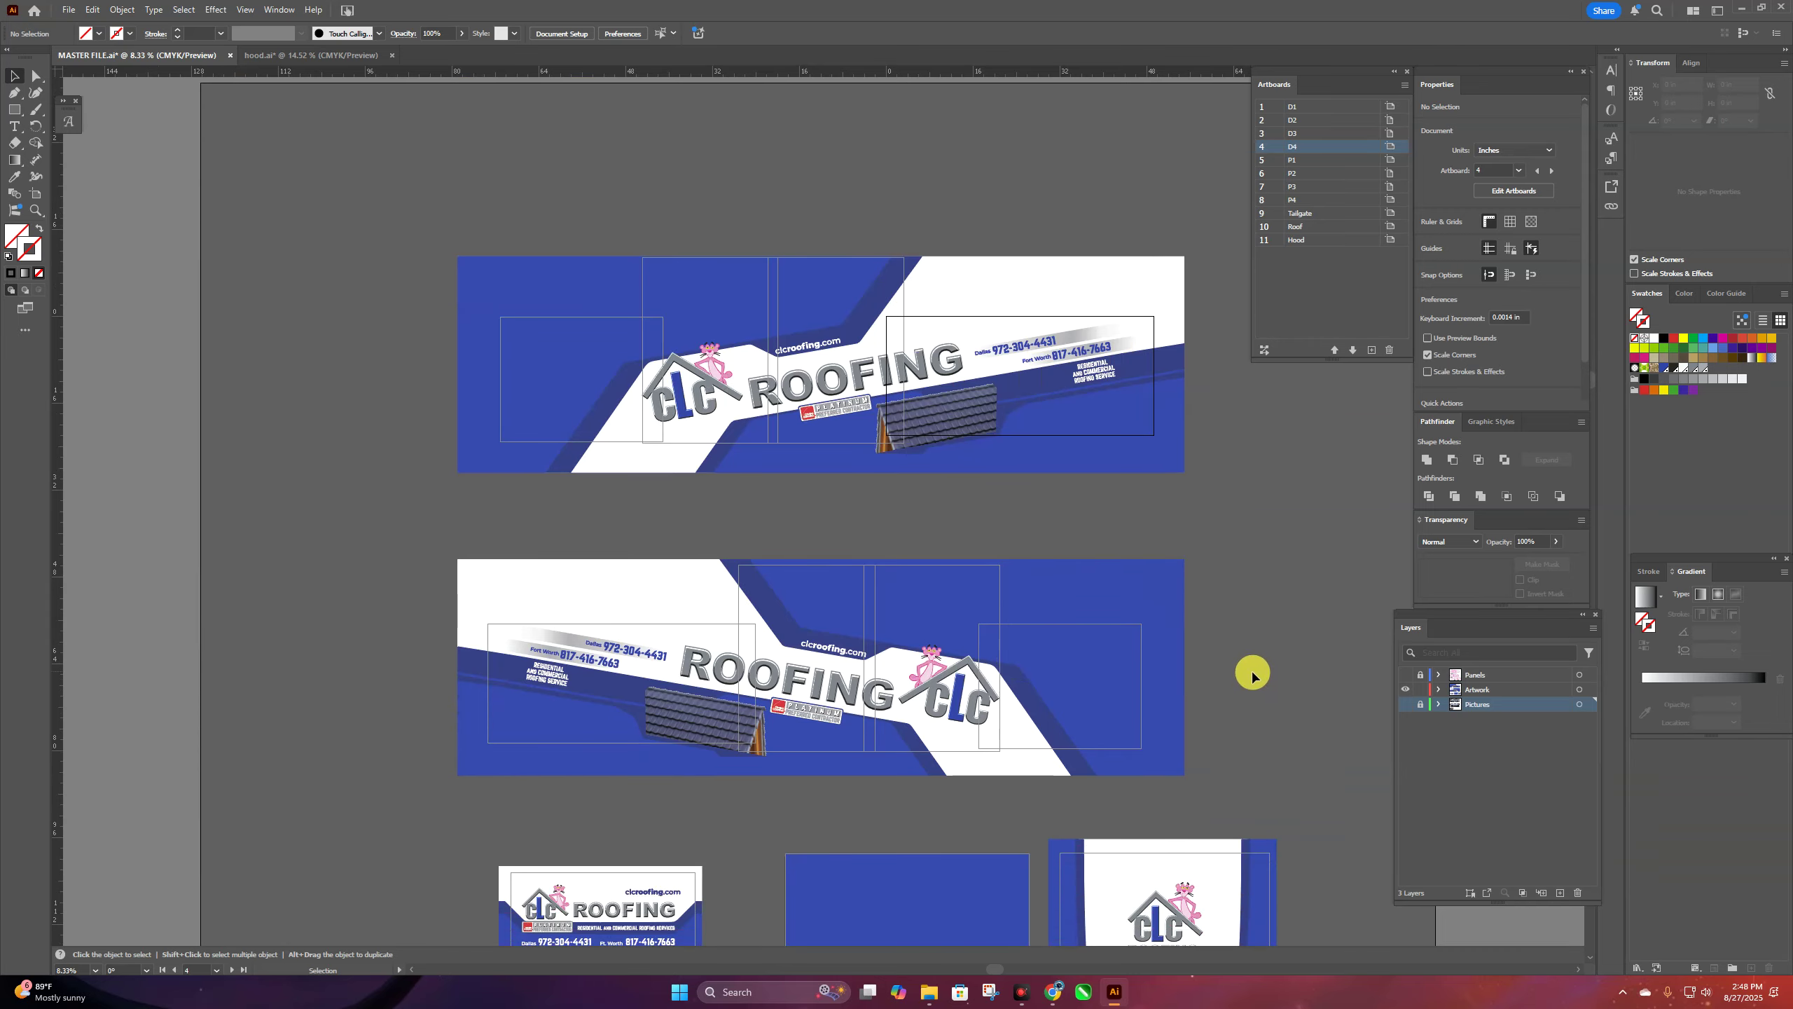
scroll(1264, 606, down, 2)
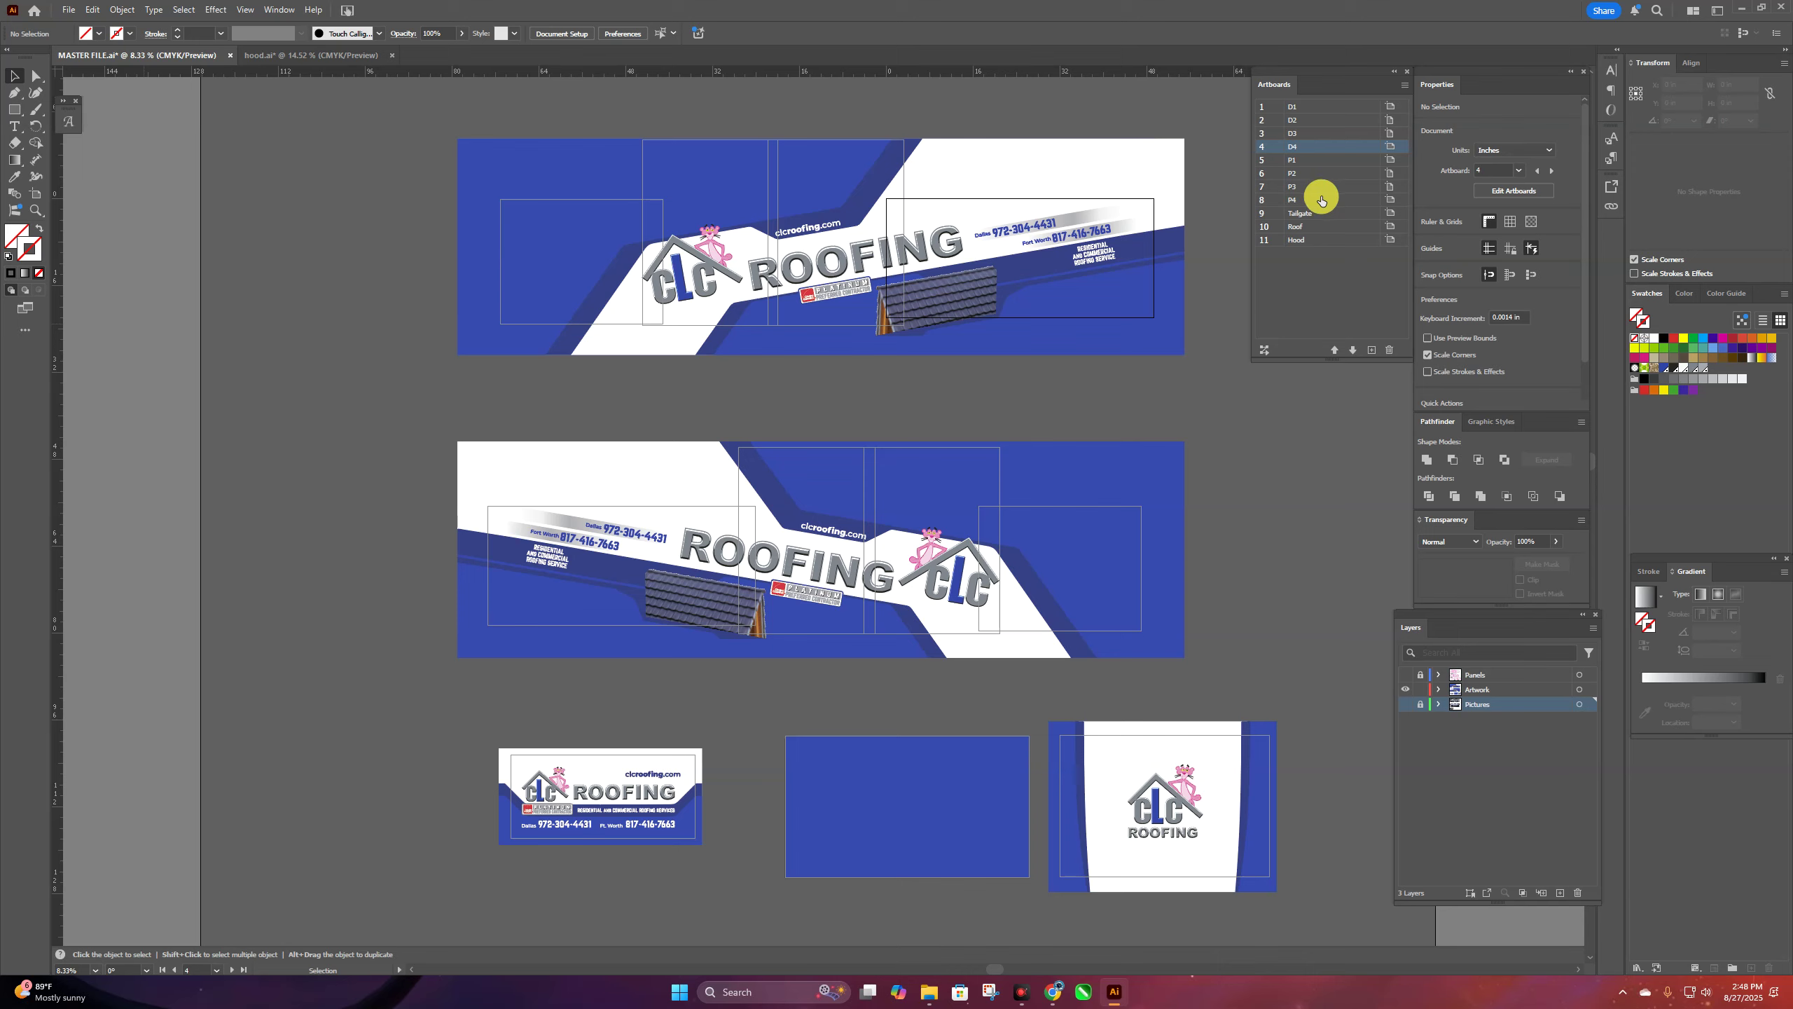
click(1405, 675)
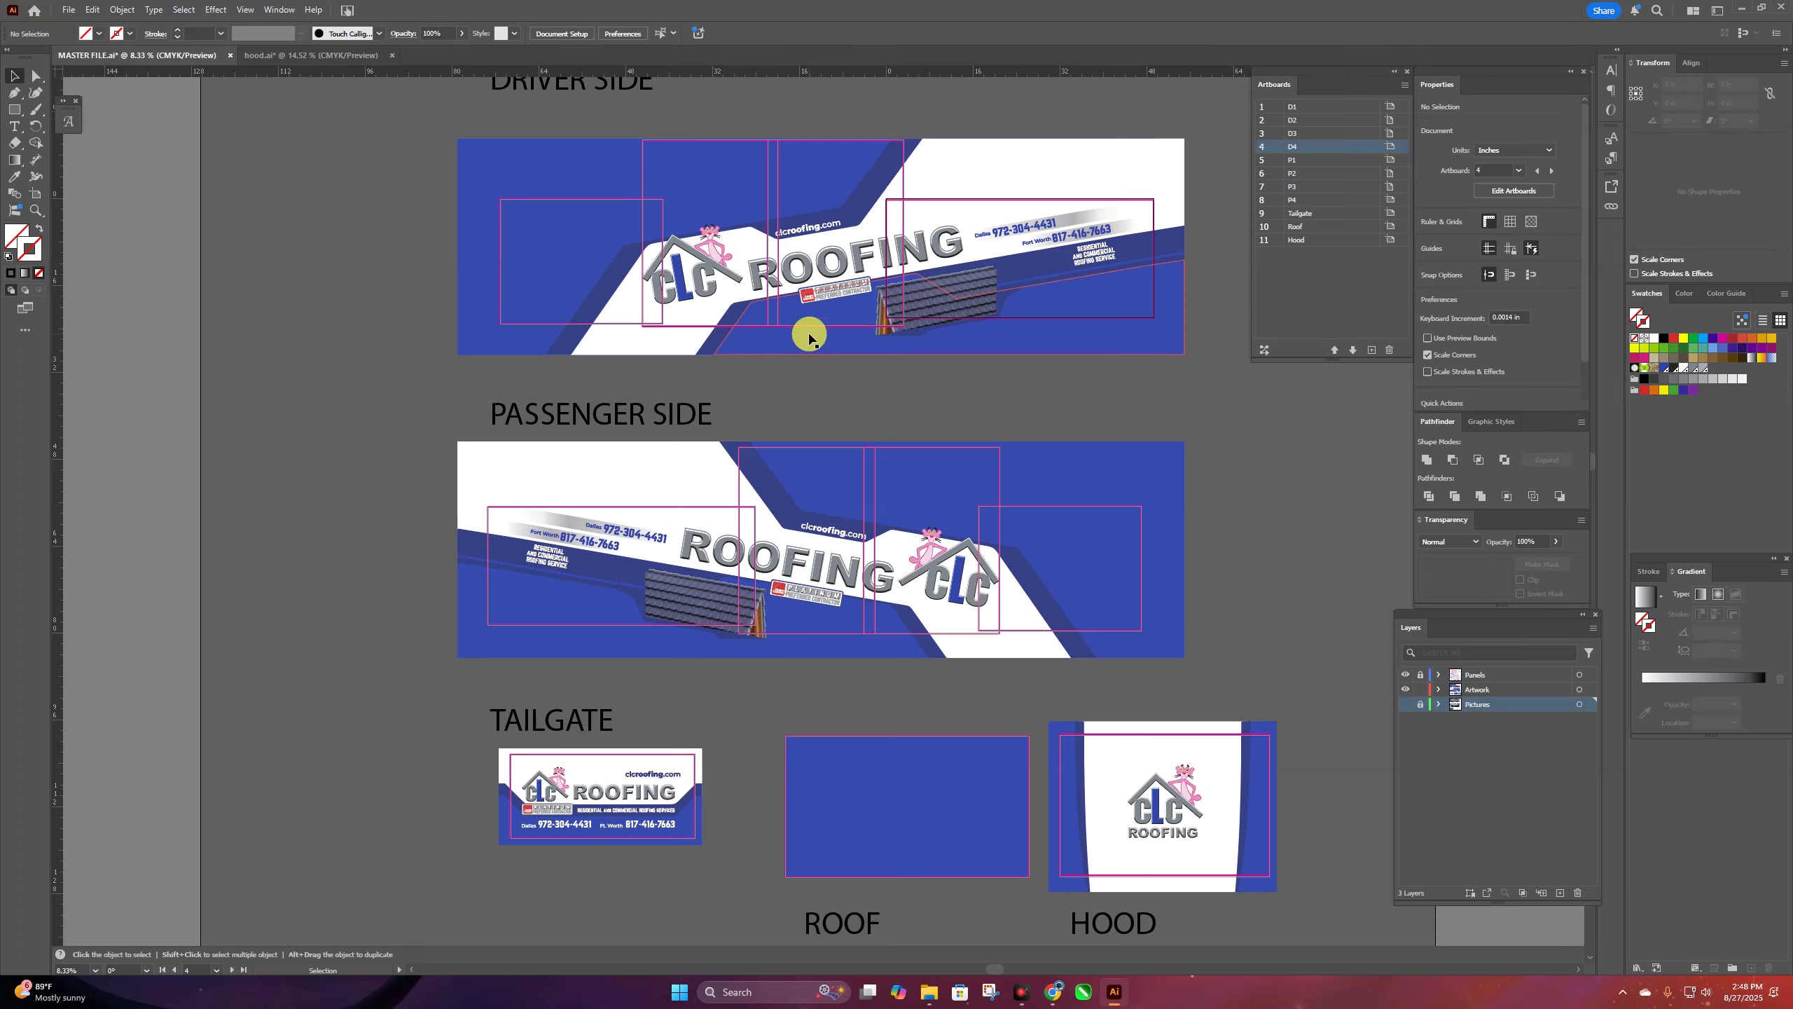
scroll(1253, 712, up, 5)
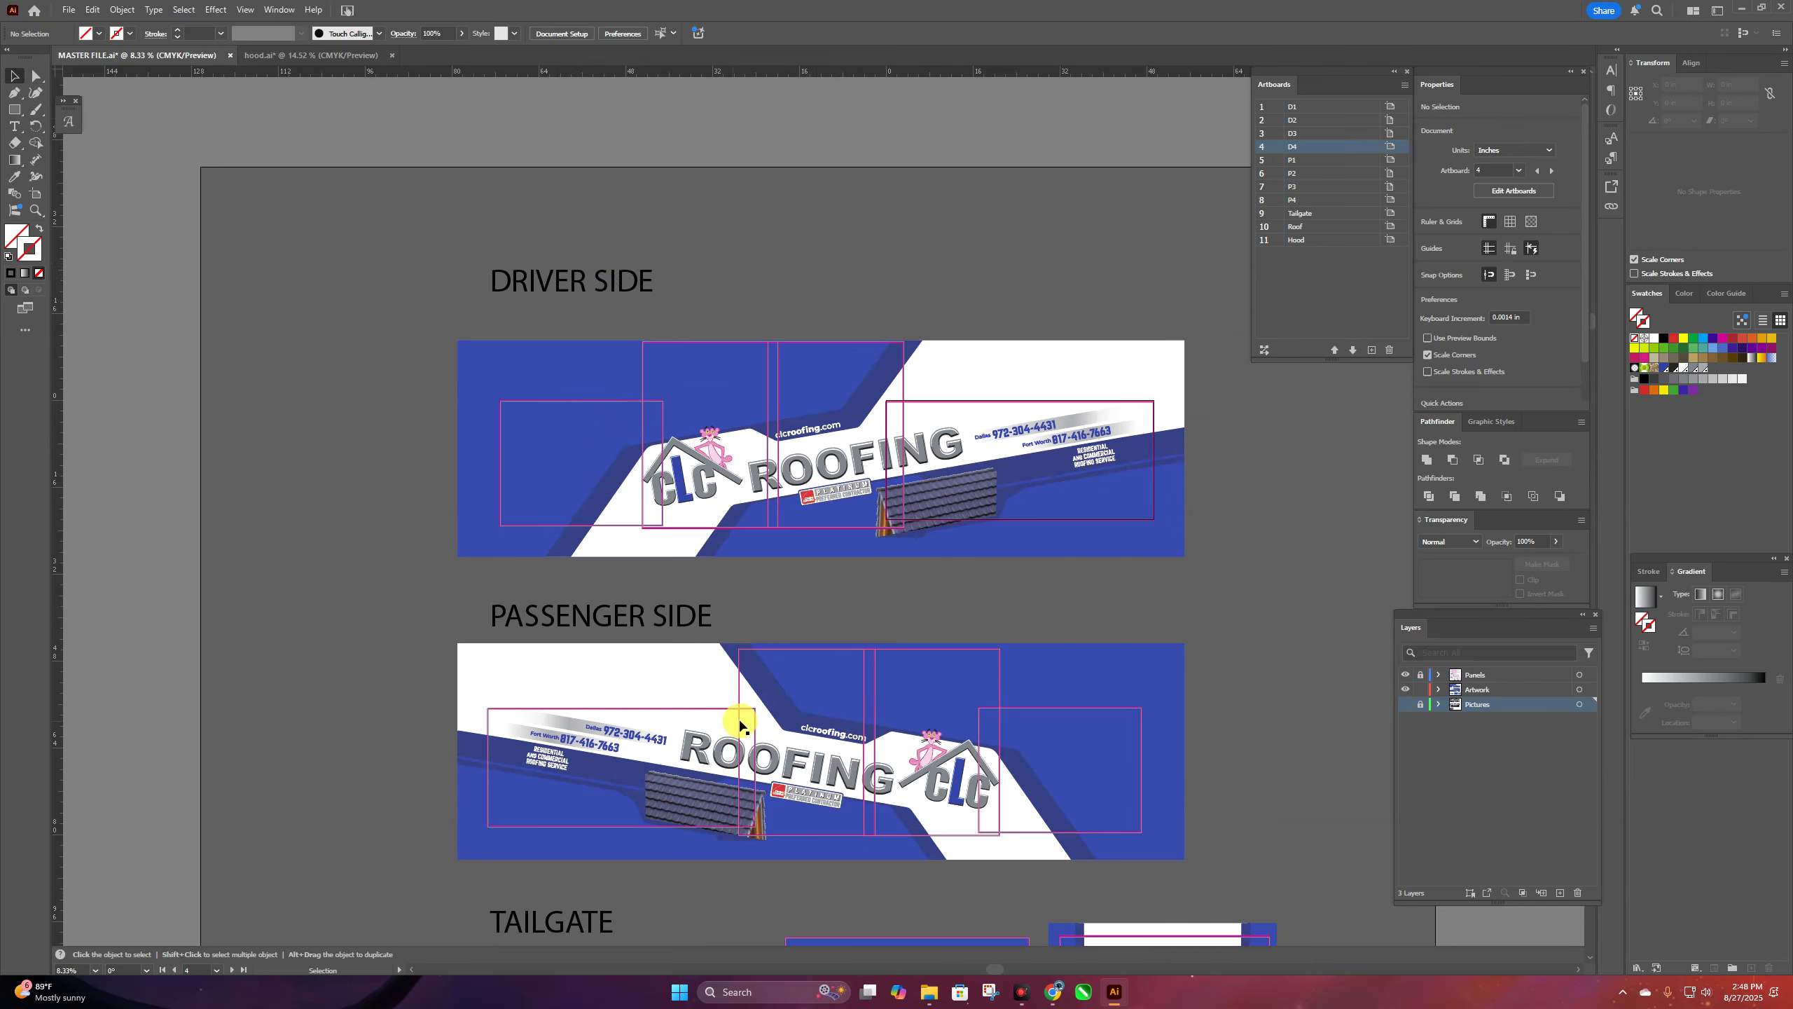
scroll(1264, 728, down, 4)
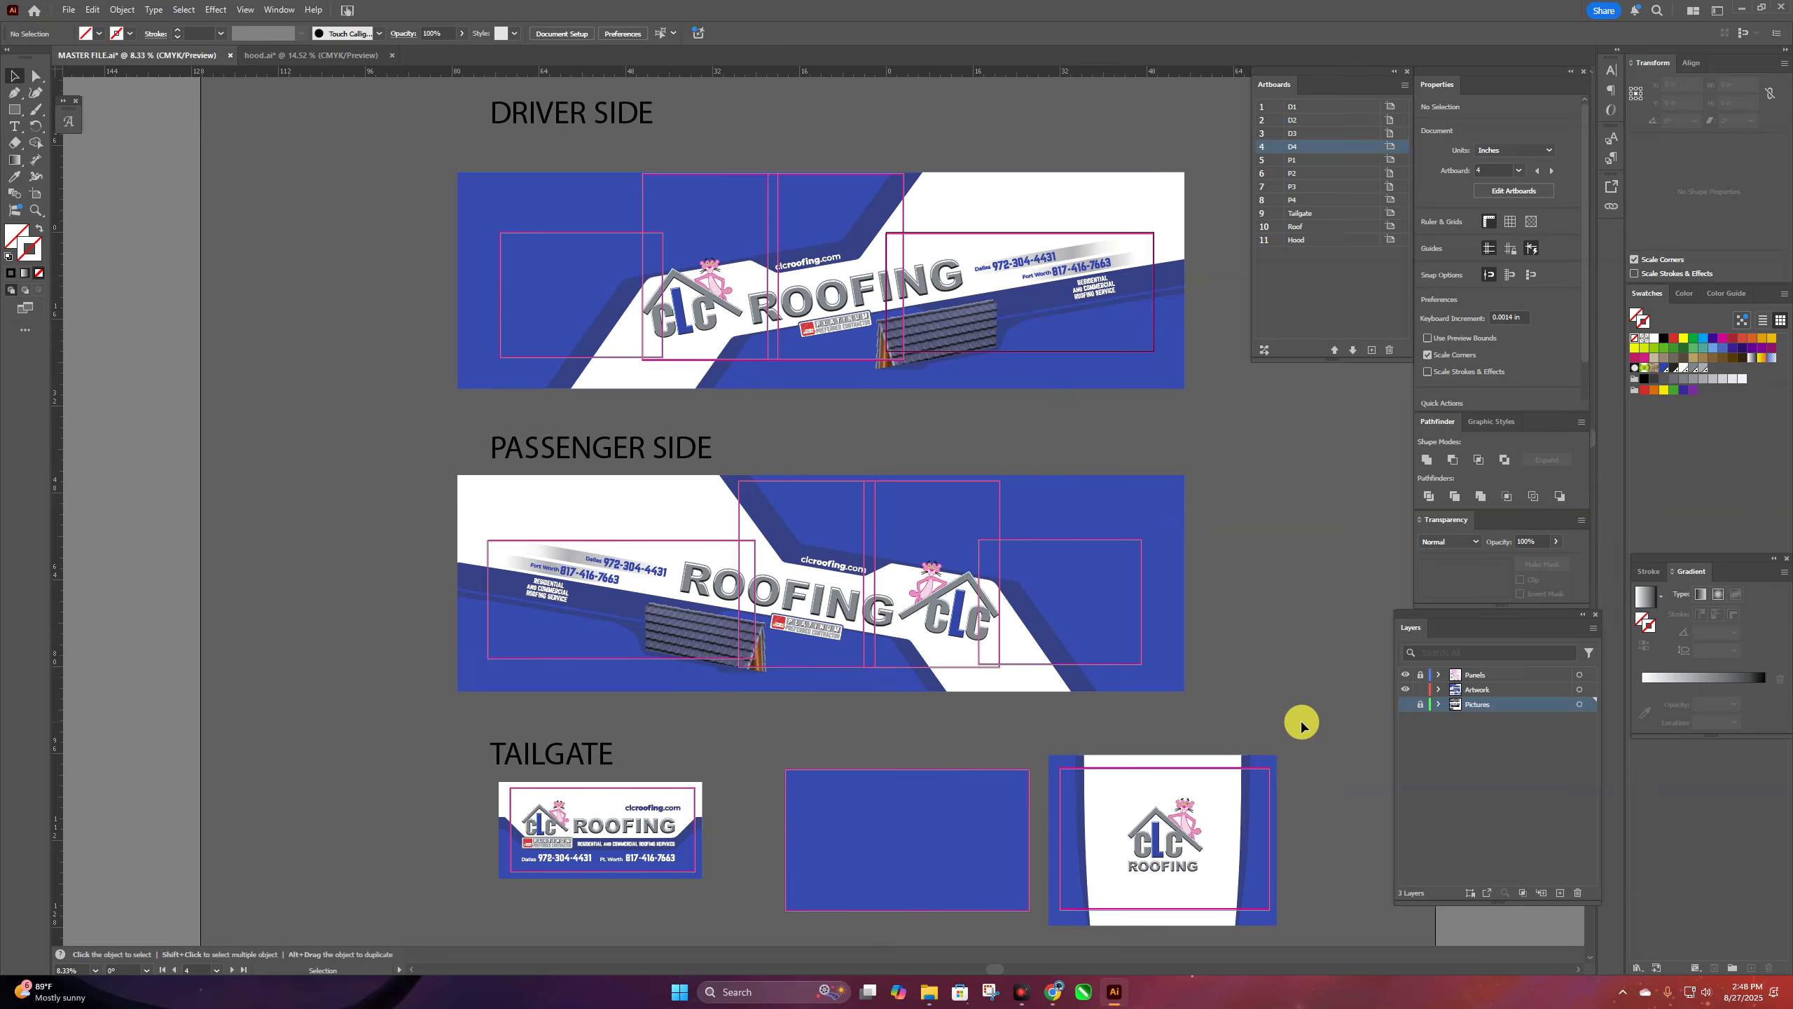
scroll(1299, 725, up, 3)
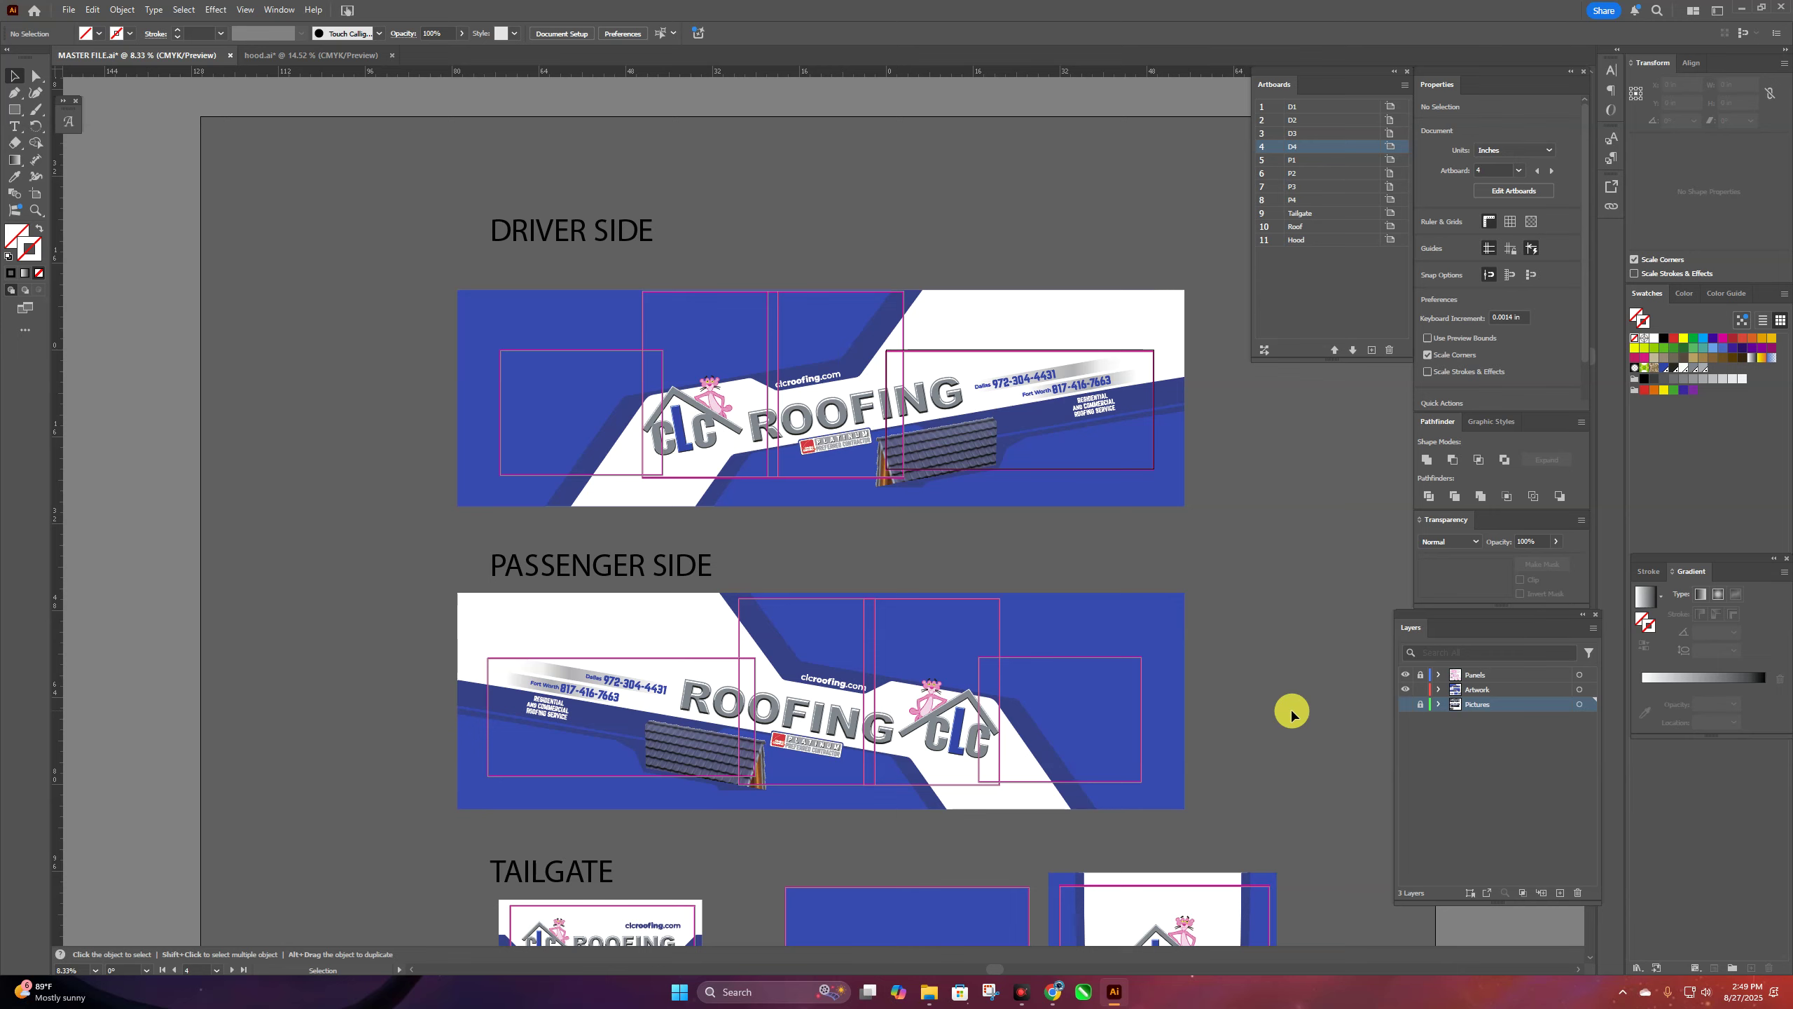
scroll(1285, 715, down, 3)
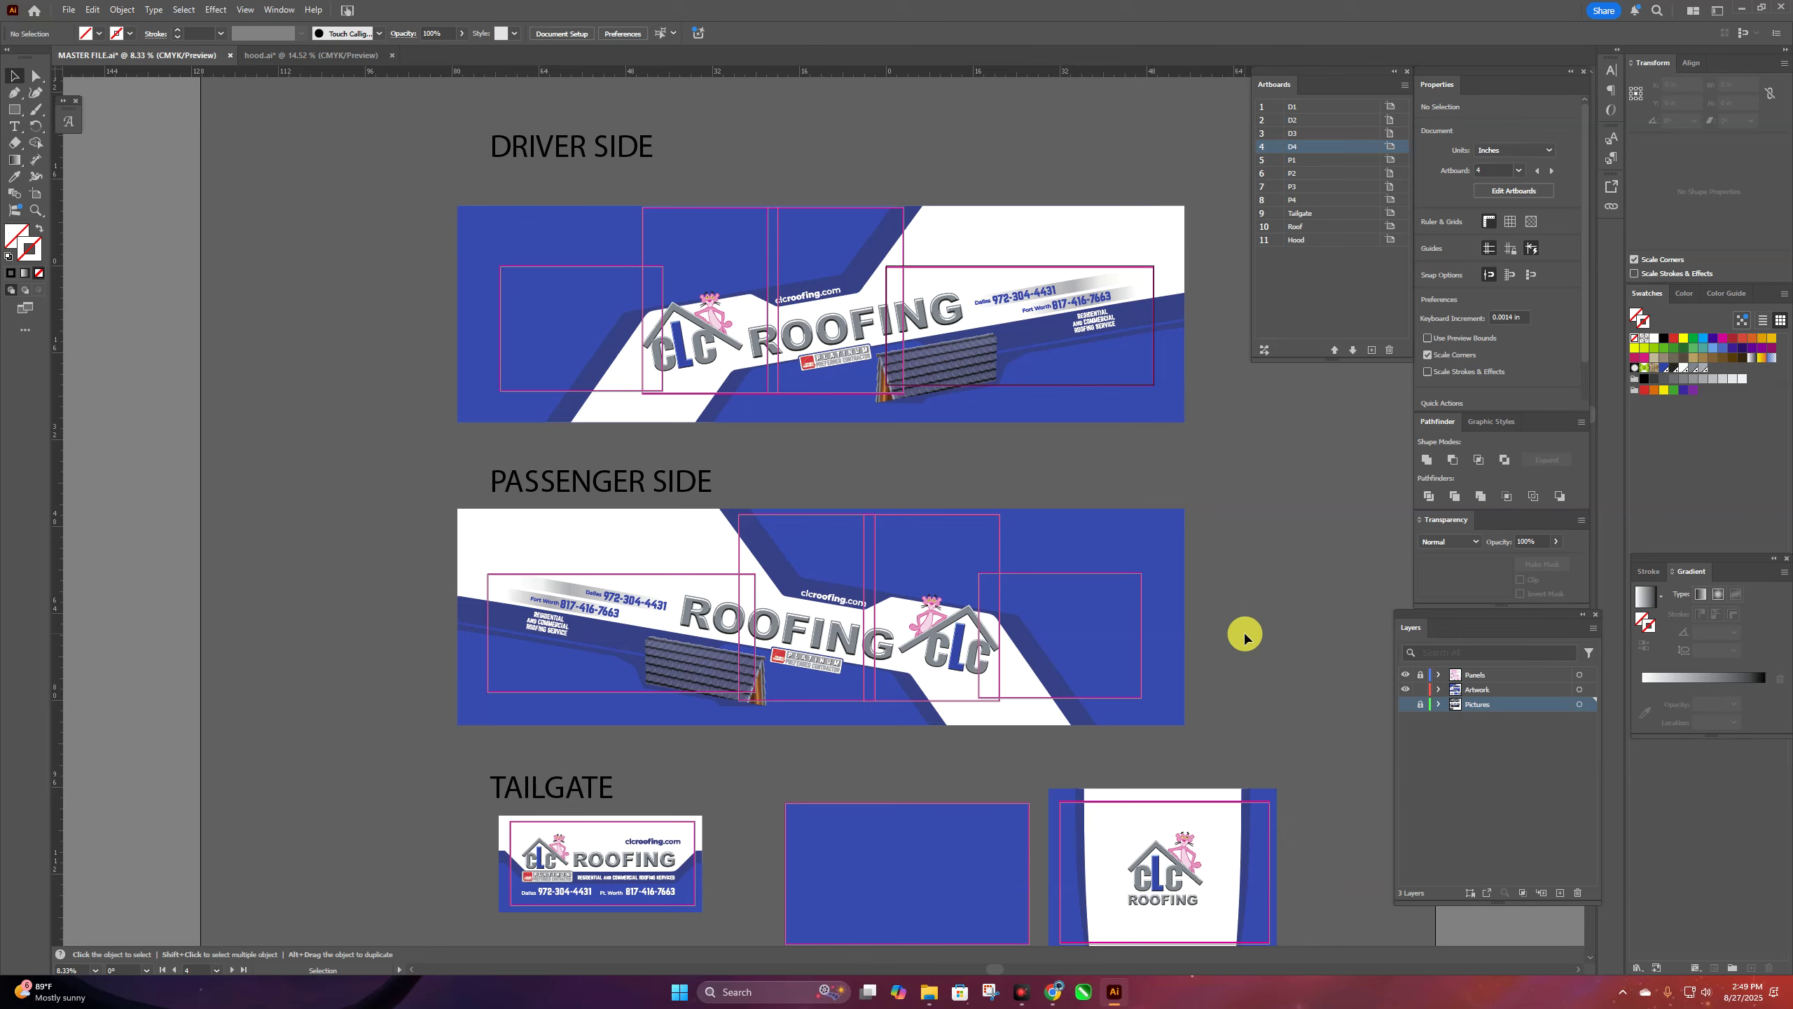
scroll(1196, 628, down, 2)
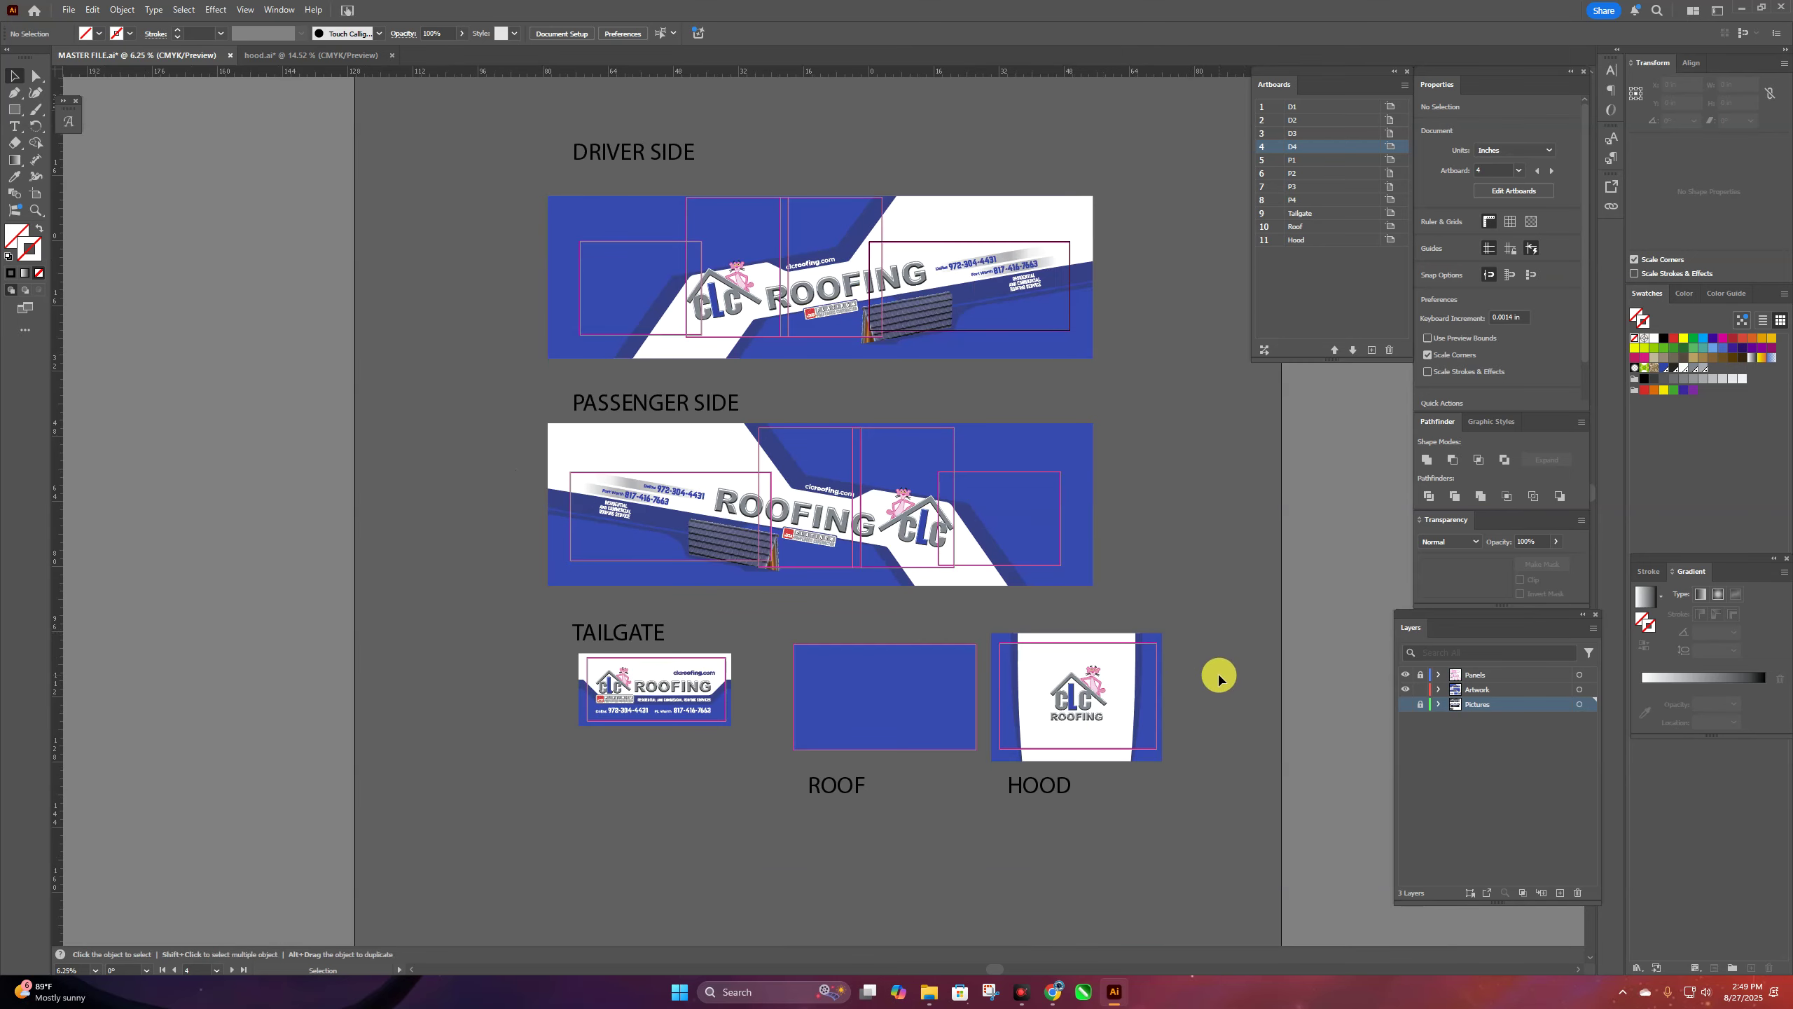
scroll(1232, 720, up, 2)
scroll(1232, 718, up, 1)
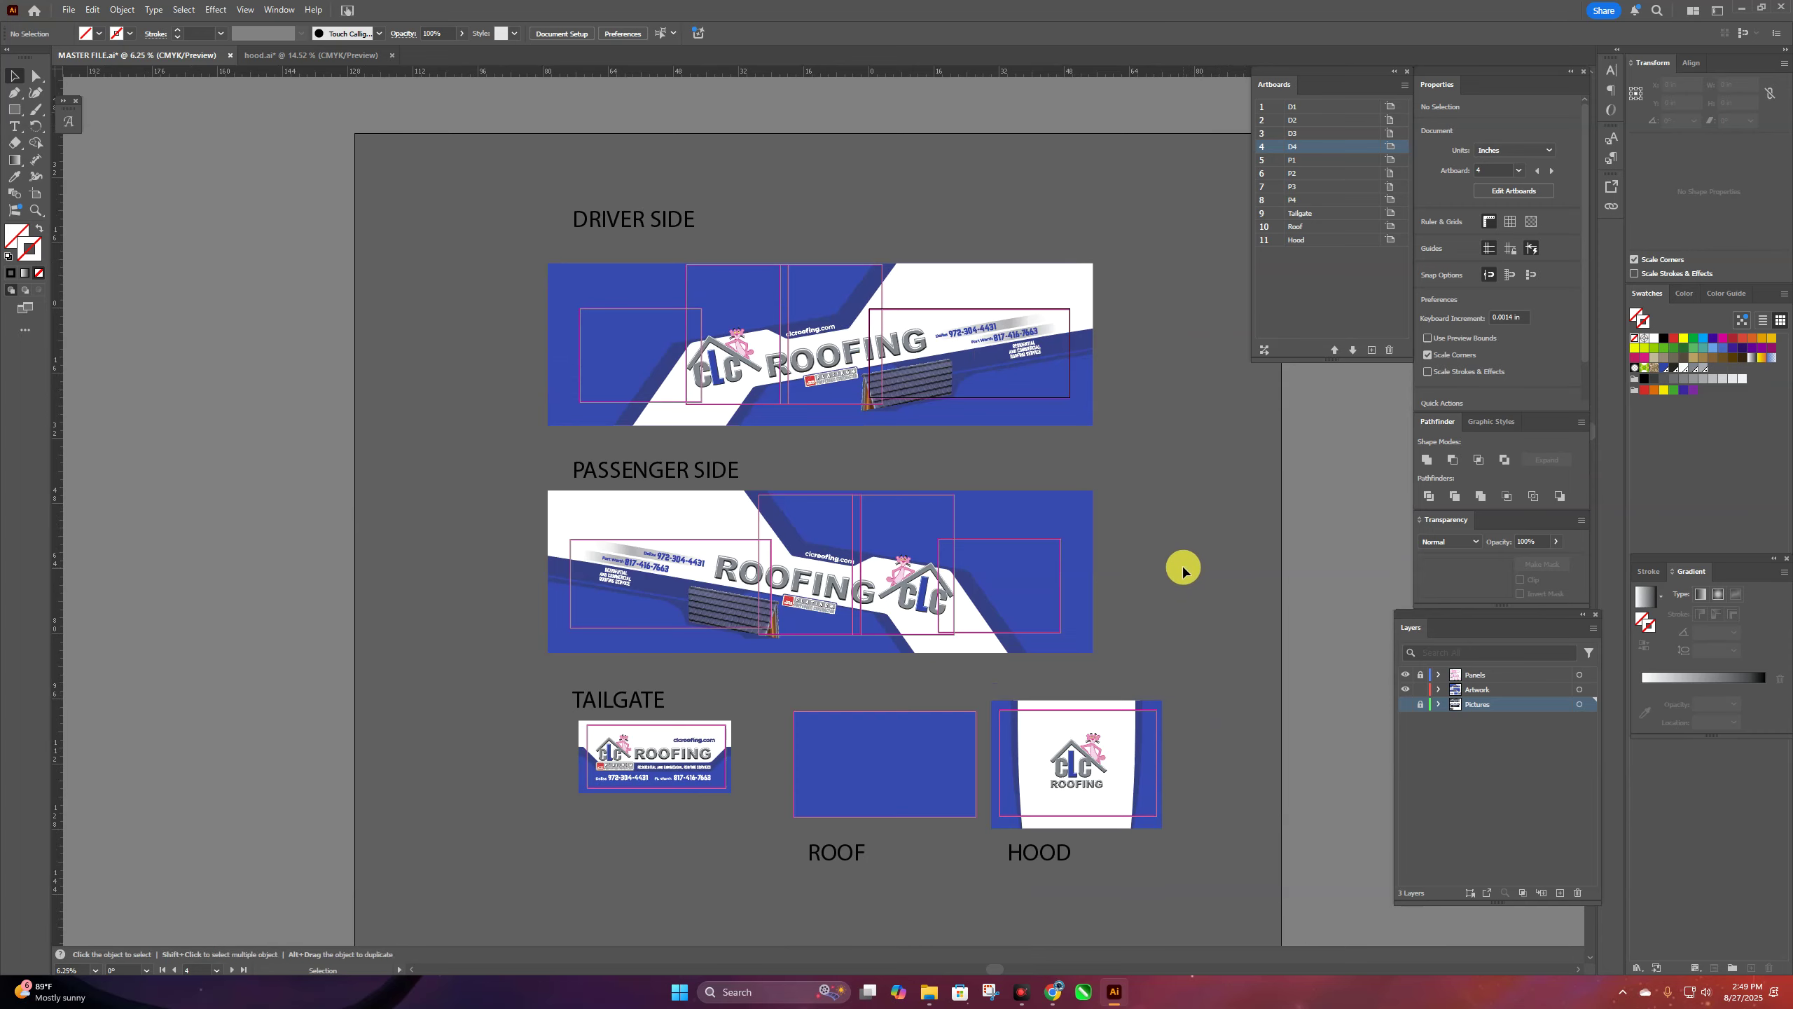
scroll(1196, 631, down, 2)
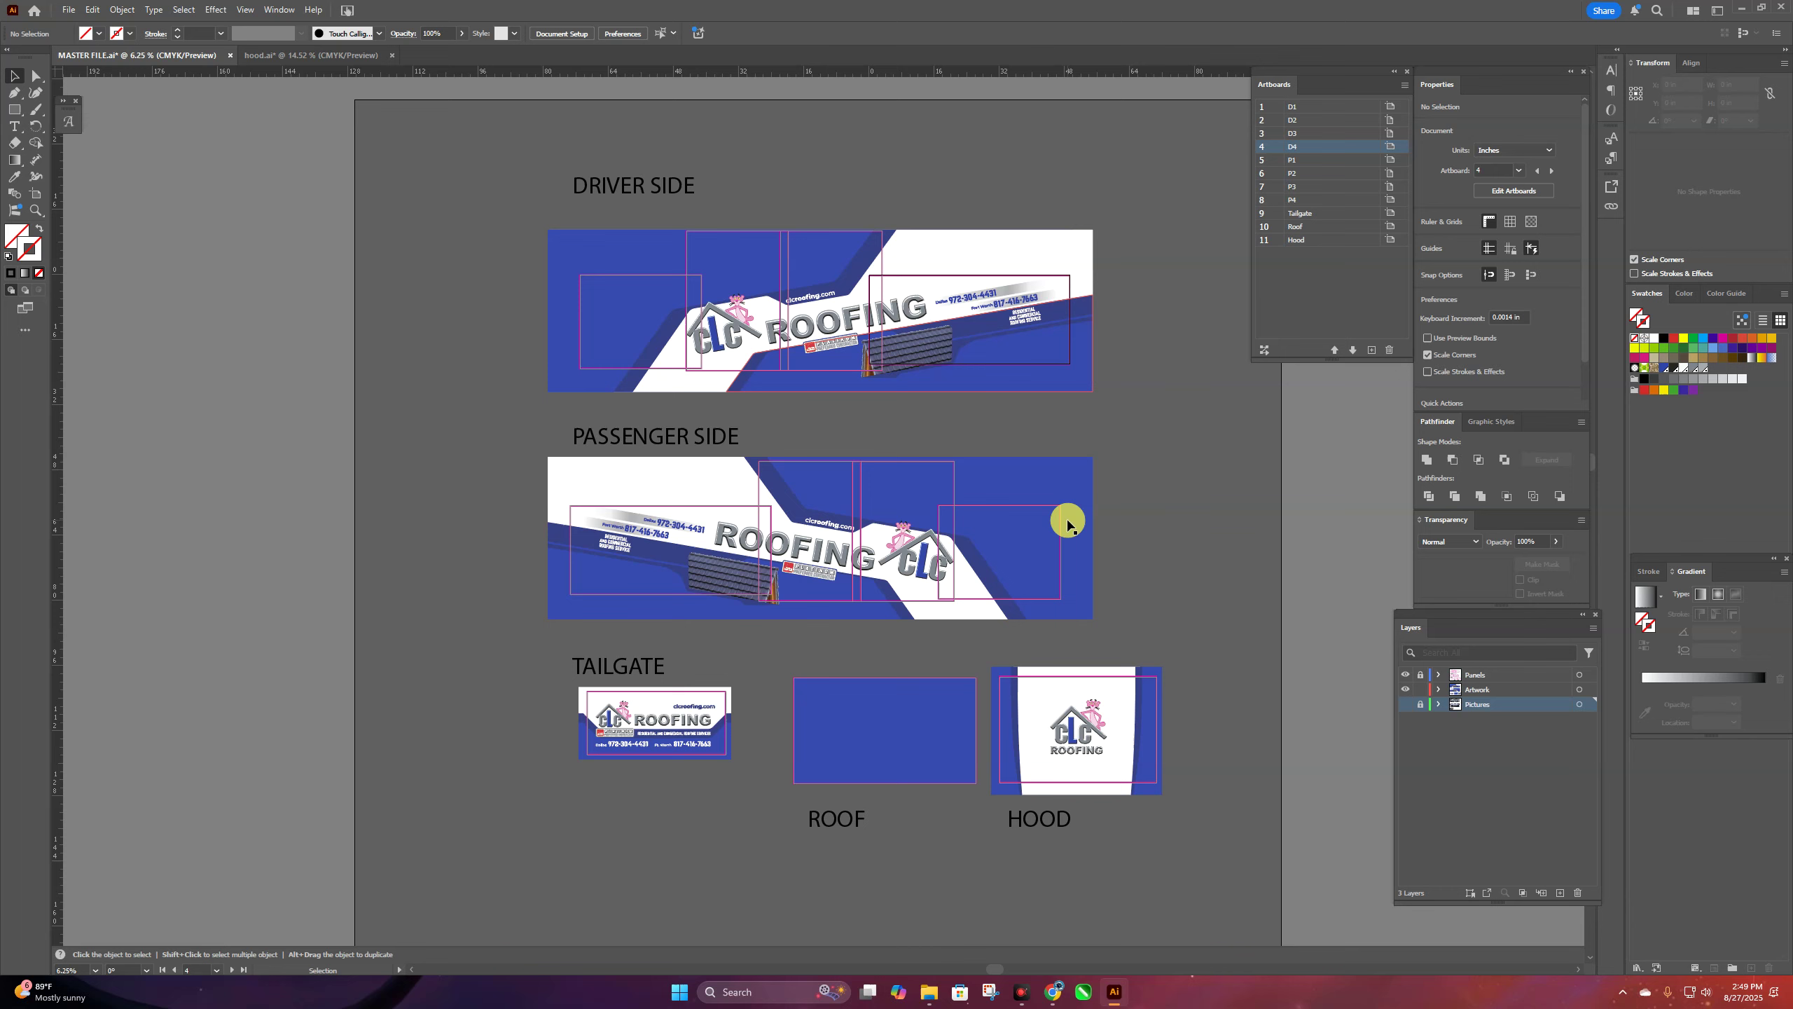
- Switch to File Explorer and check the exported PDFs in the truck's Print Files folder
click(929, 995)
click(1015, 931)
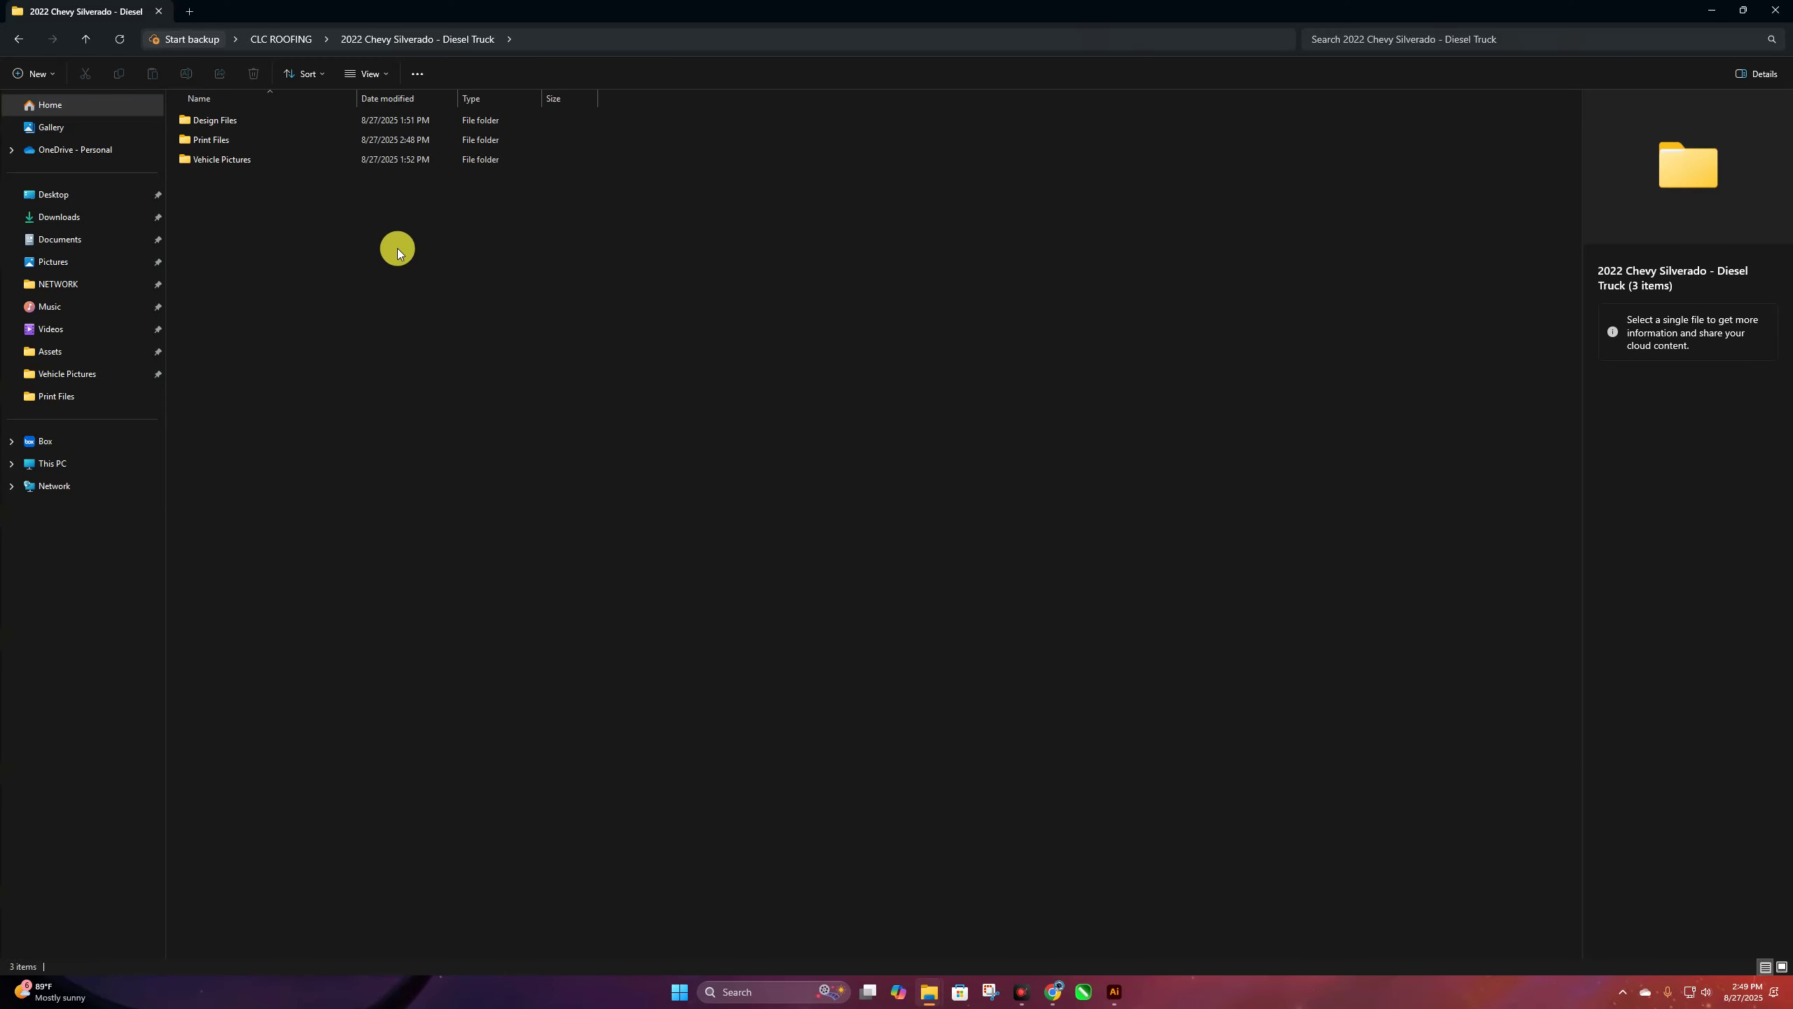
double_click(257, 140)
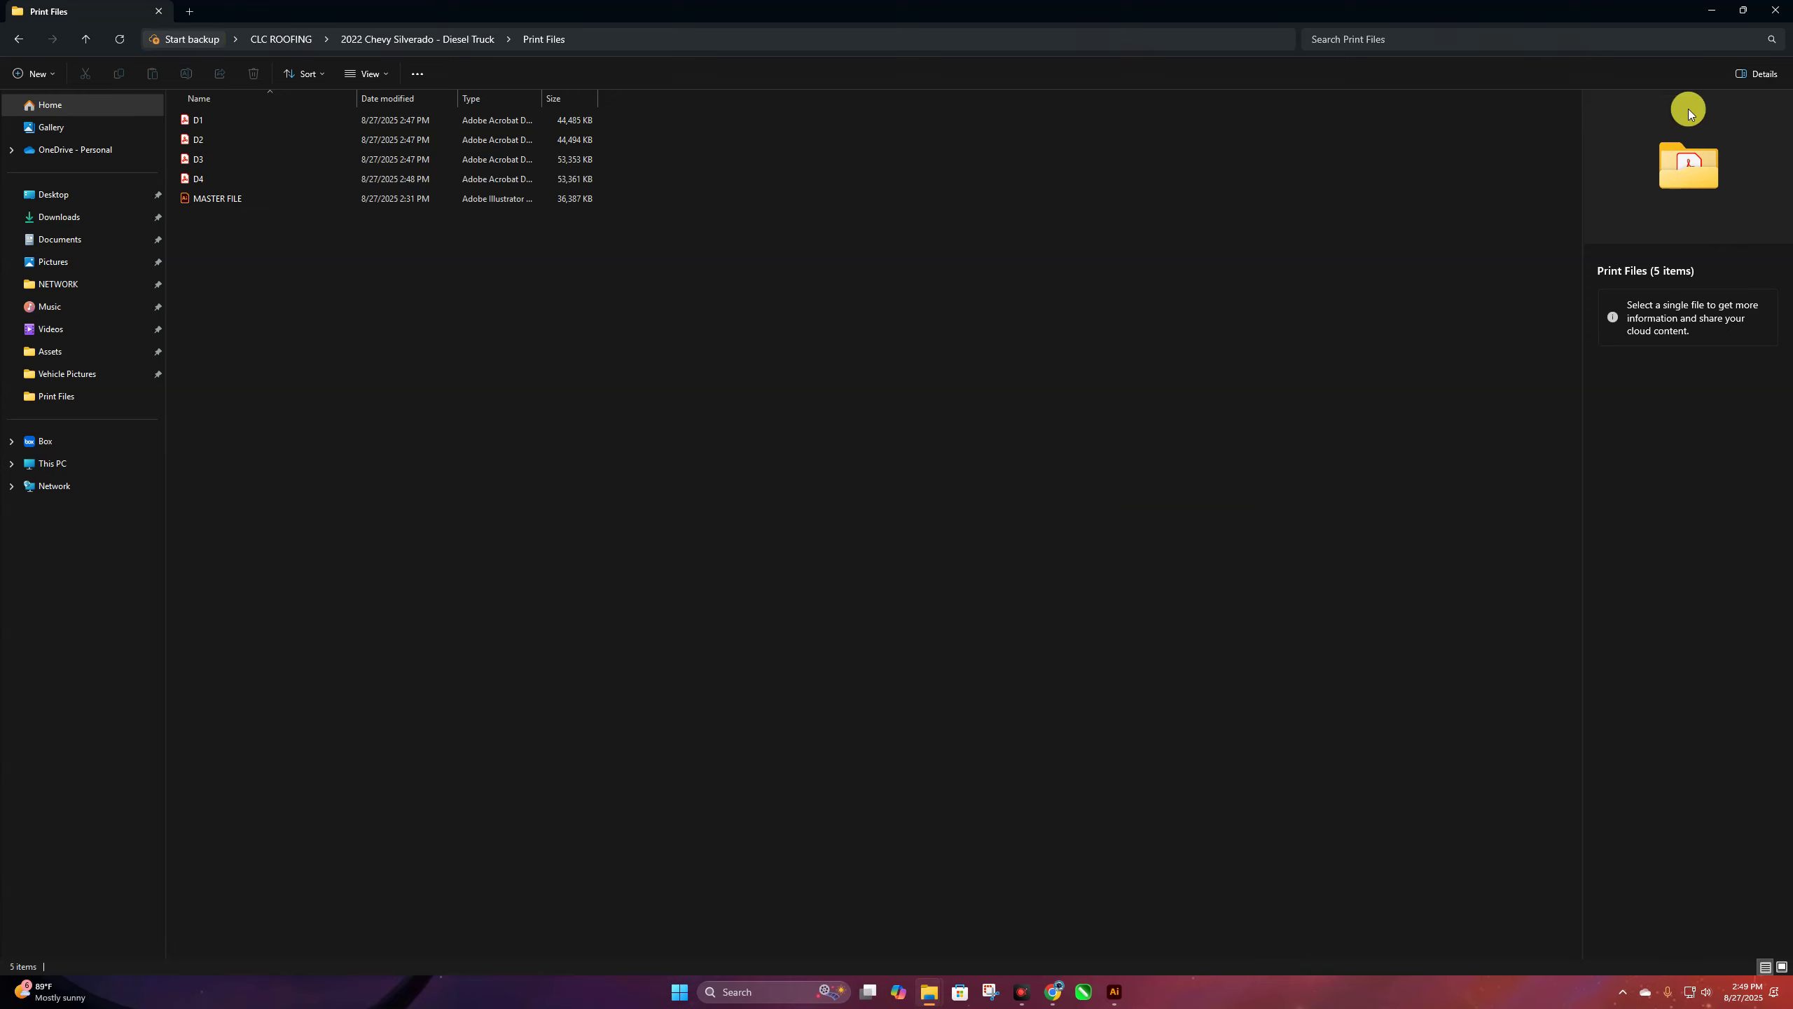
click(1712, 12)
- Show the Pictures layer to compare the artwork with the truck photos, and hide both the Pictures and Panels layers
scroll(1145, 854, down, 1)
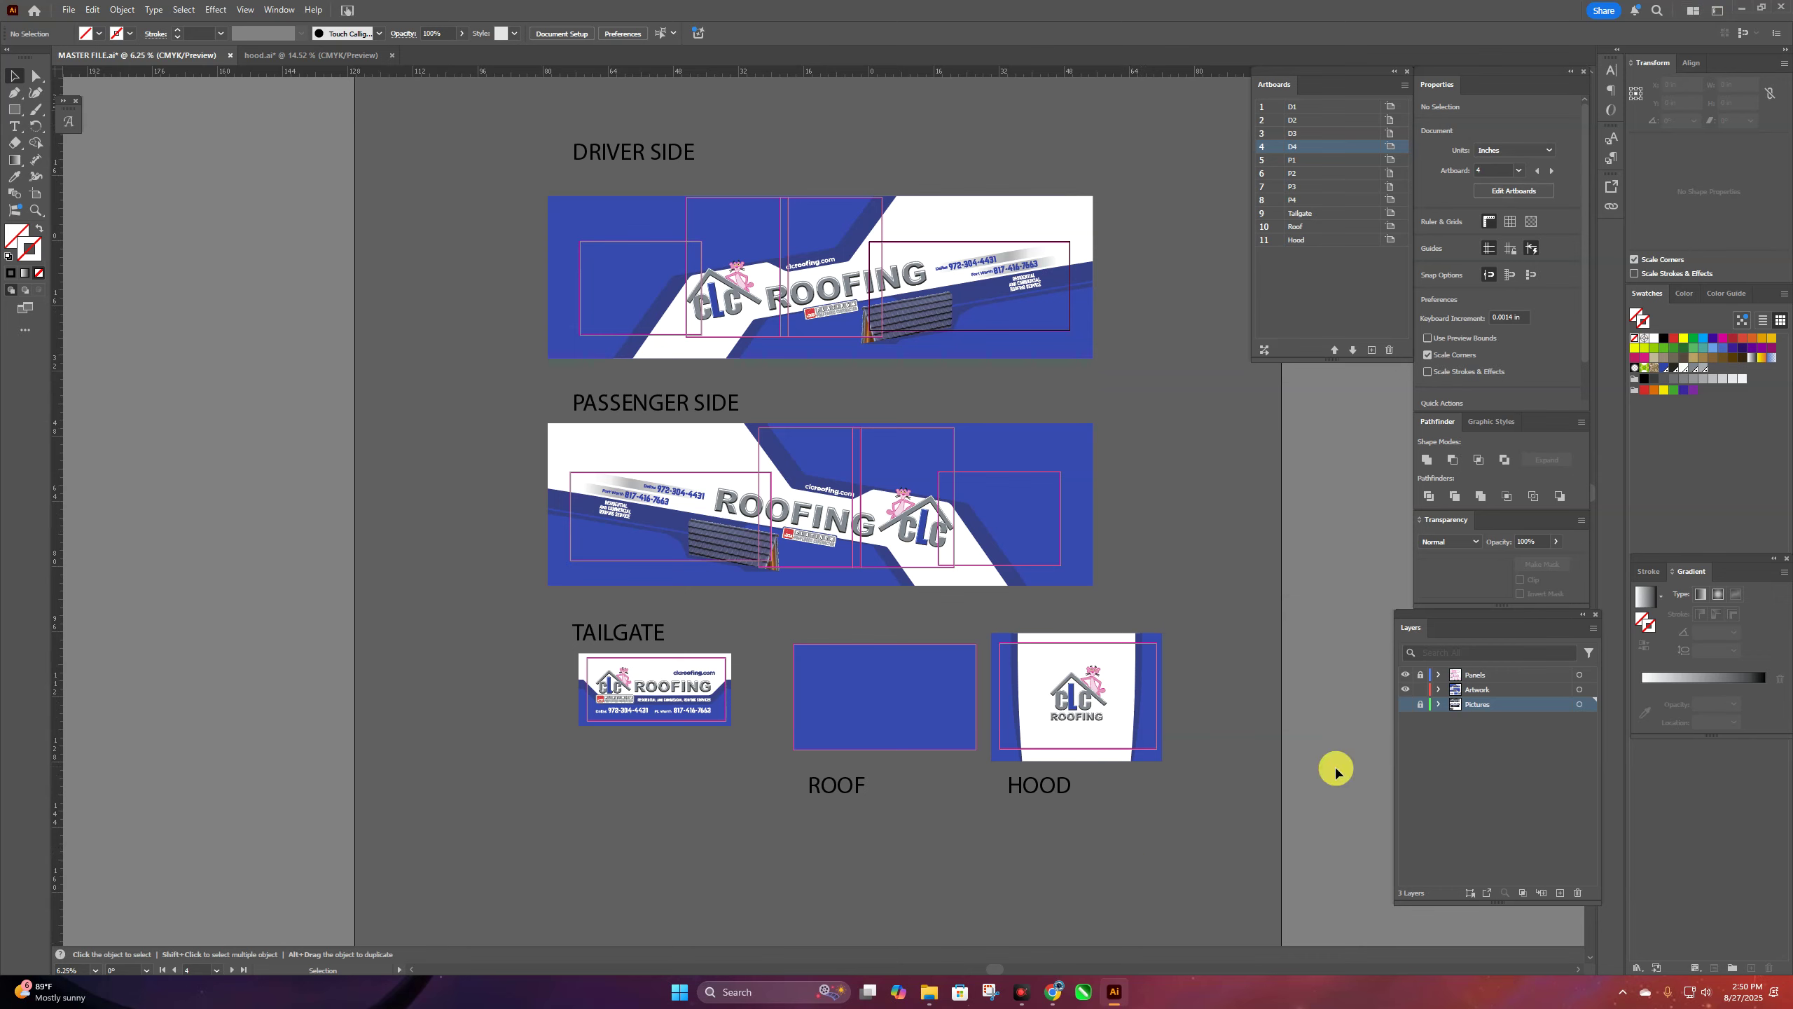
click(1406, 704)
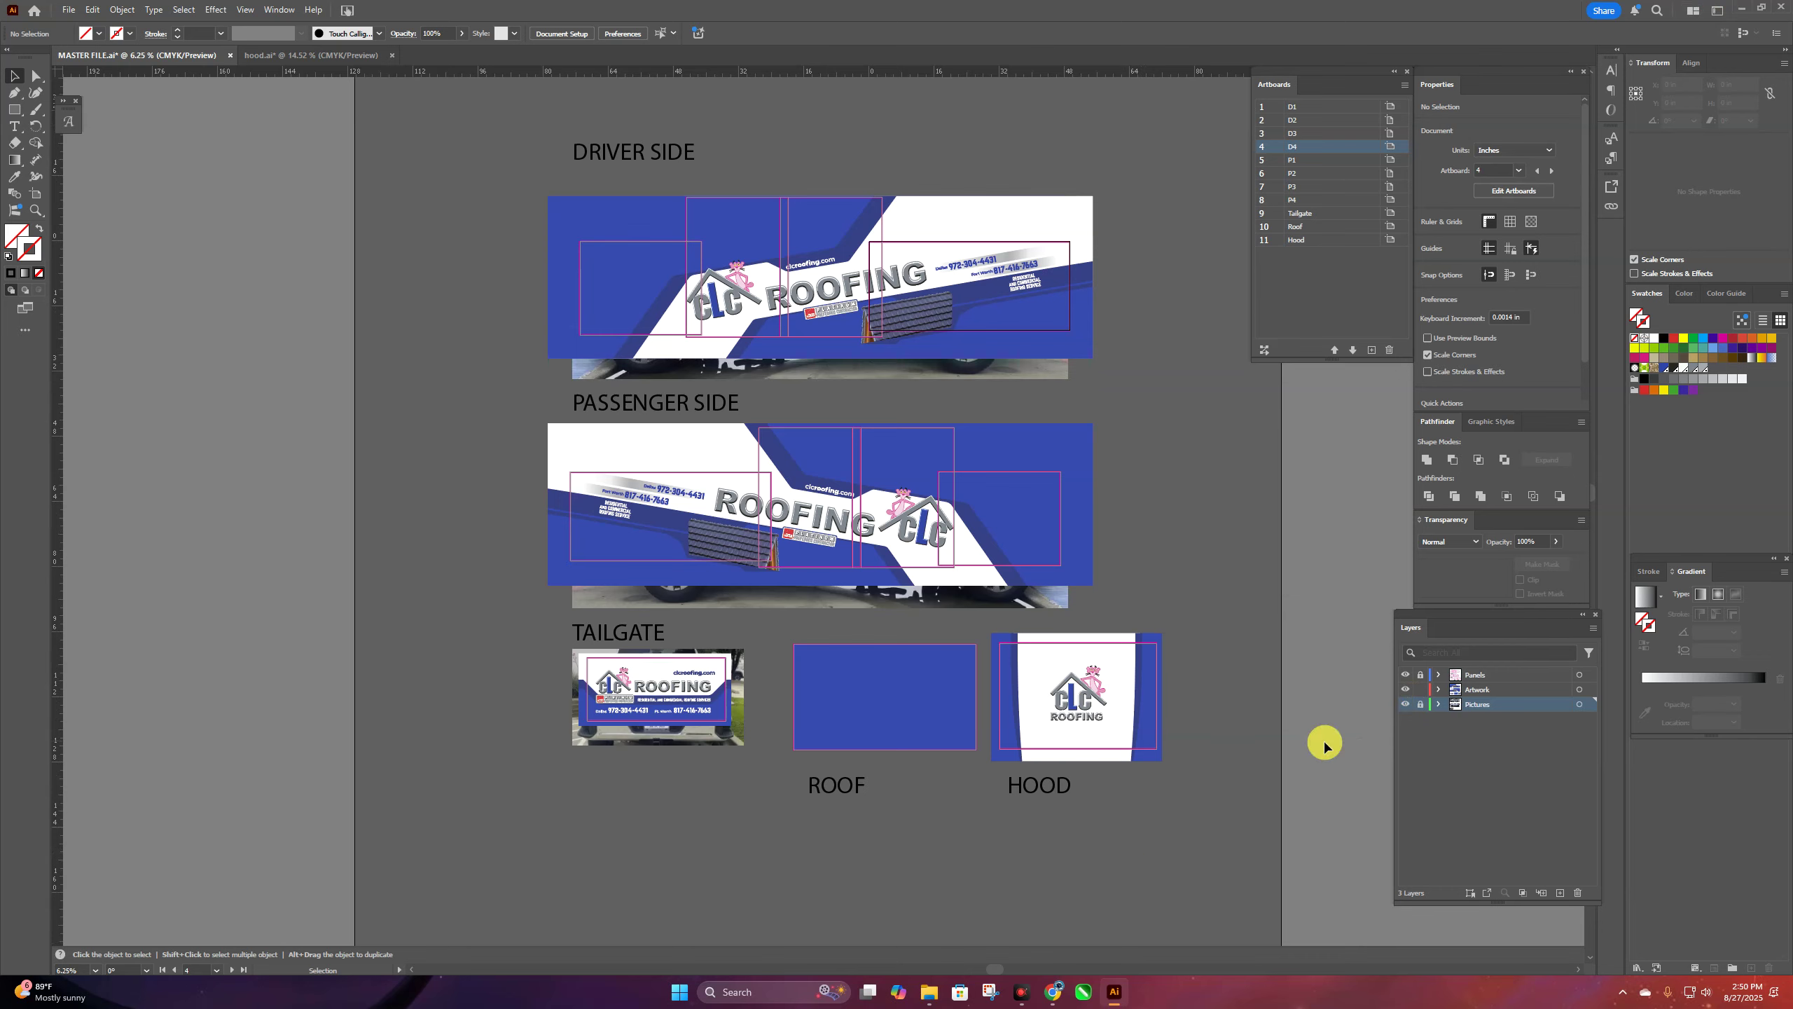
scroll(1224, 831, up, 1)
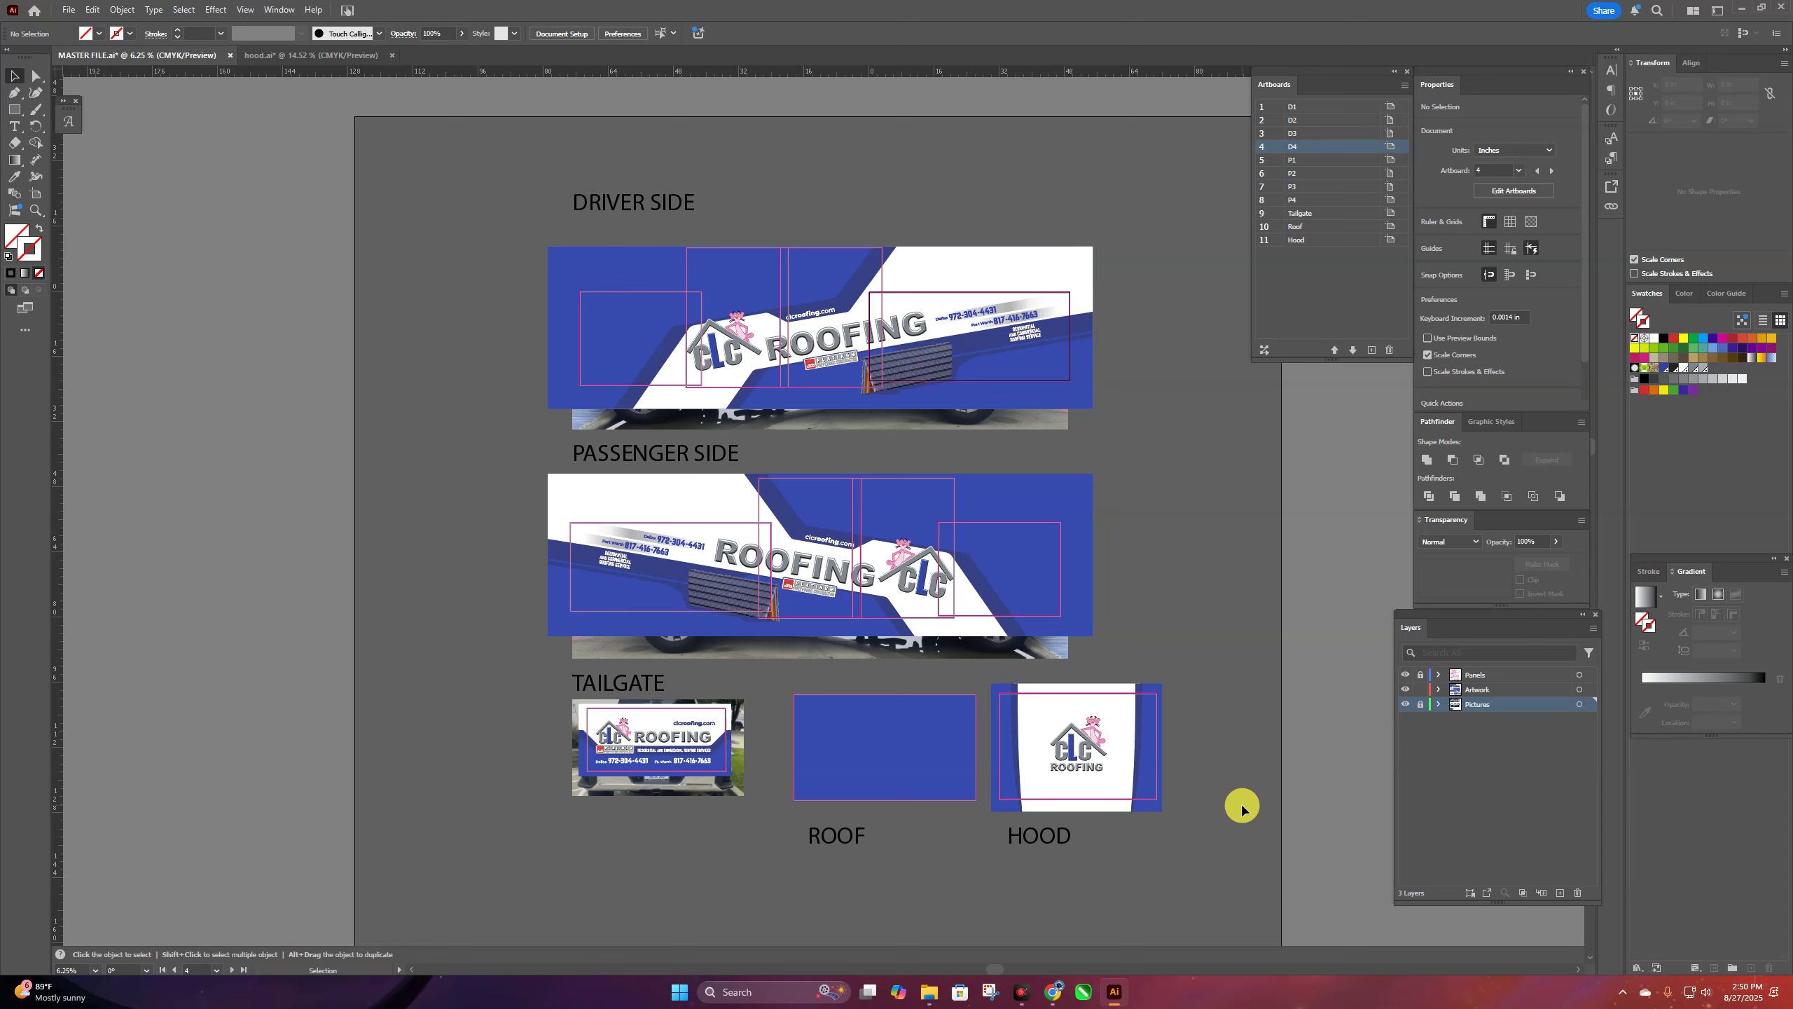
click(1407, 706)
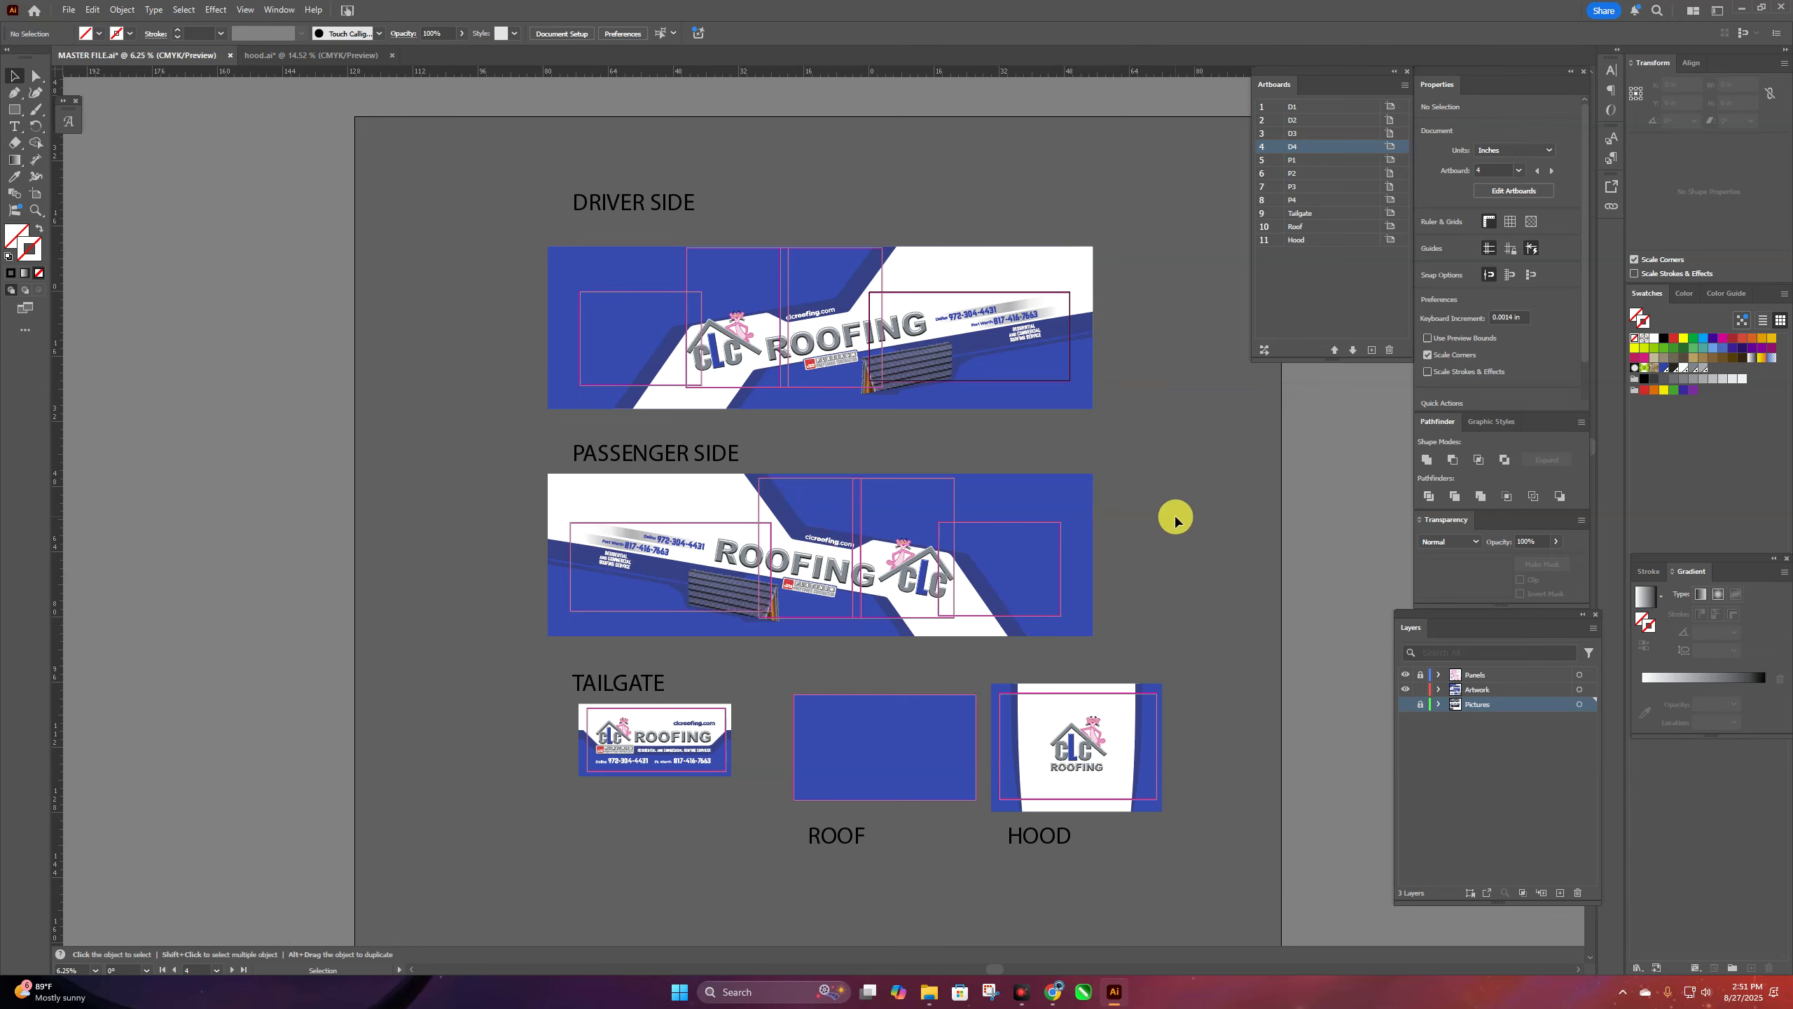
click(1404, 674)
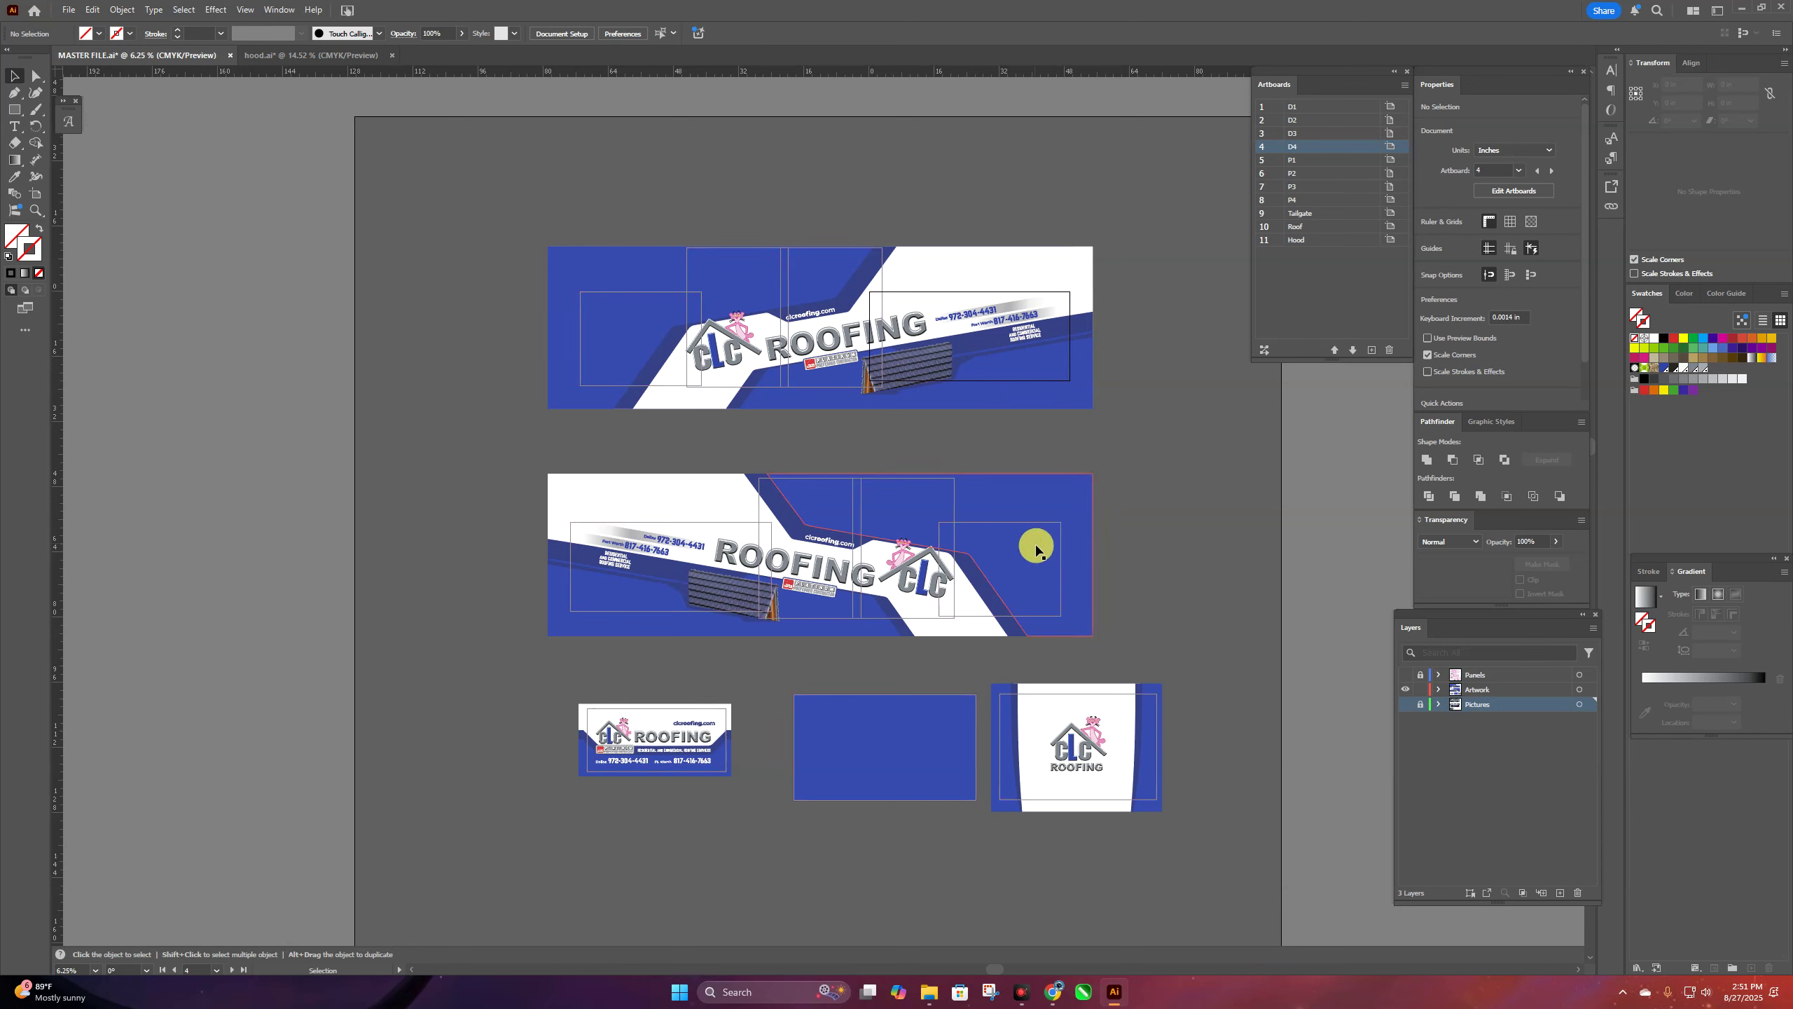
- Rasterize the passenger side artwork group in CMYK at High (300 ppi) with a white background
click(1015, 503)
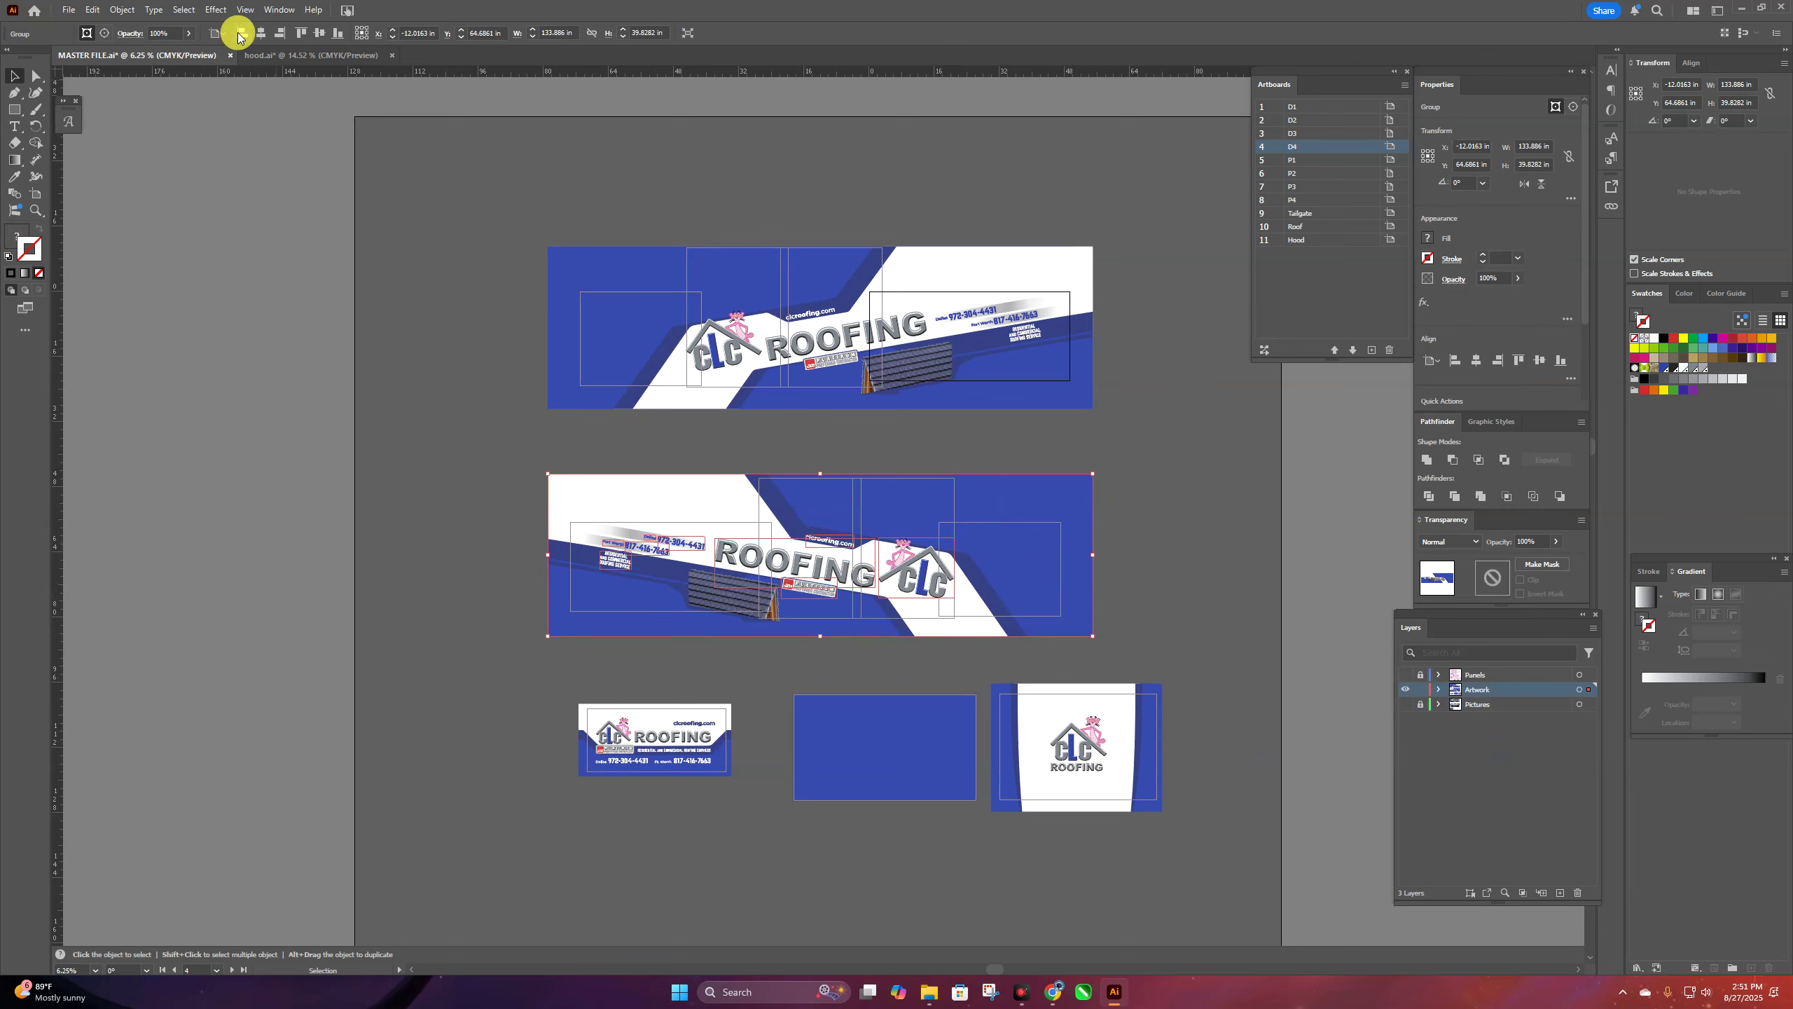
click(123, 10)
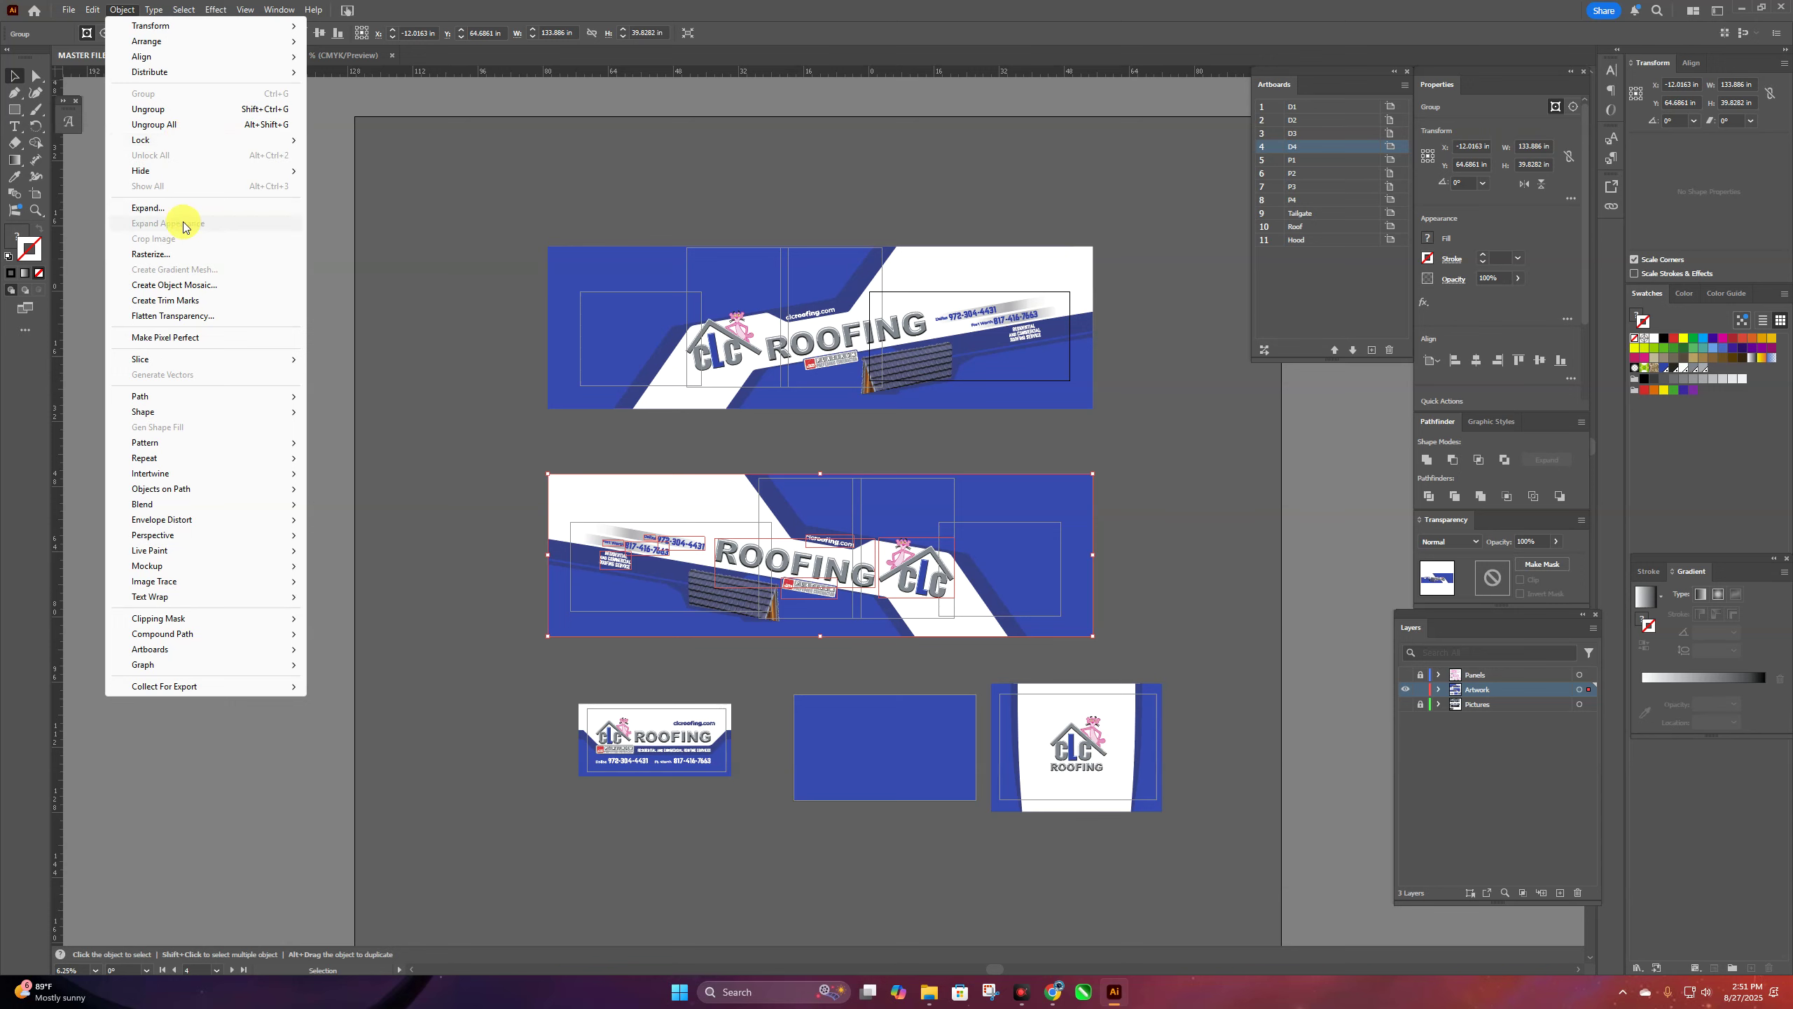
click(150, 254)
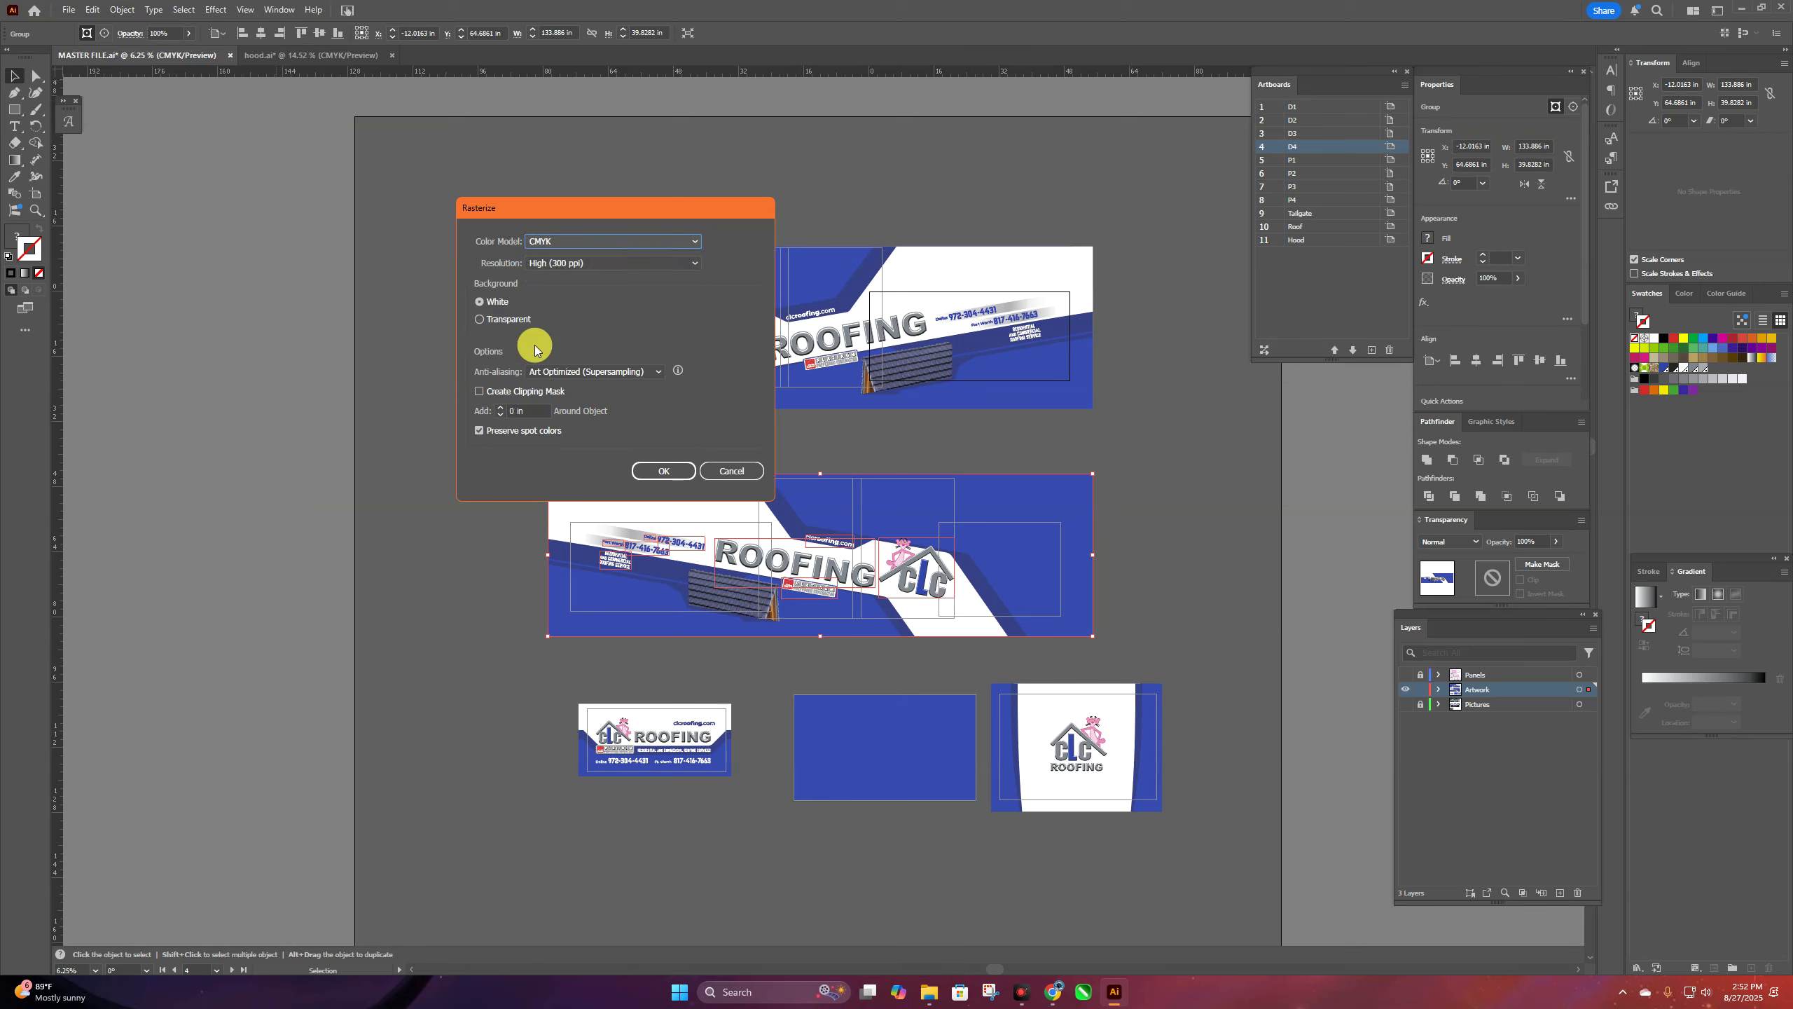
click(656, 471)
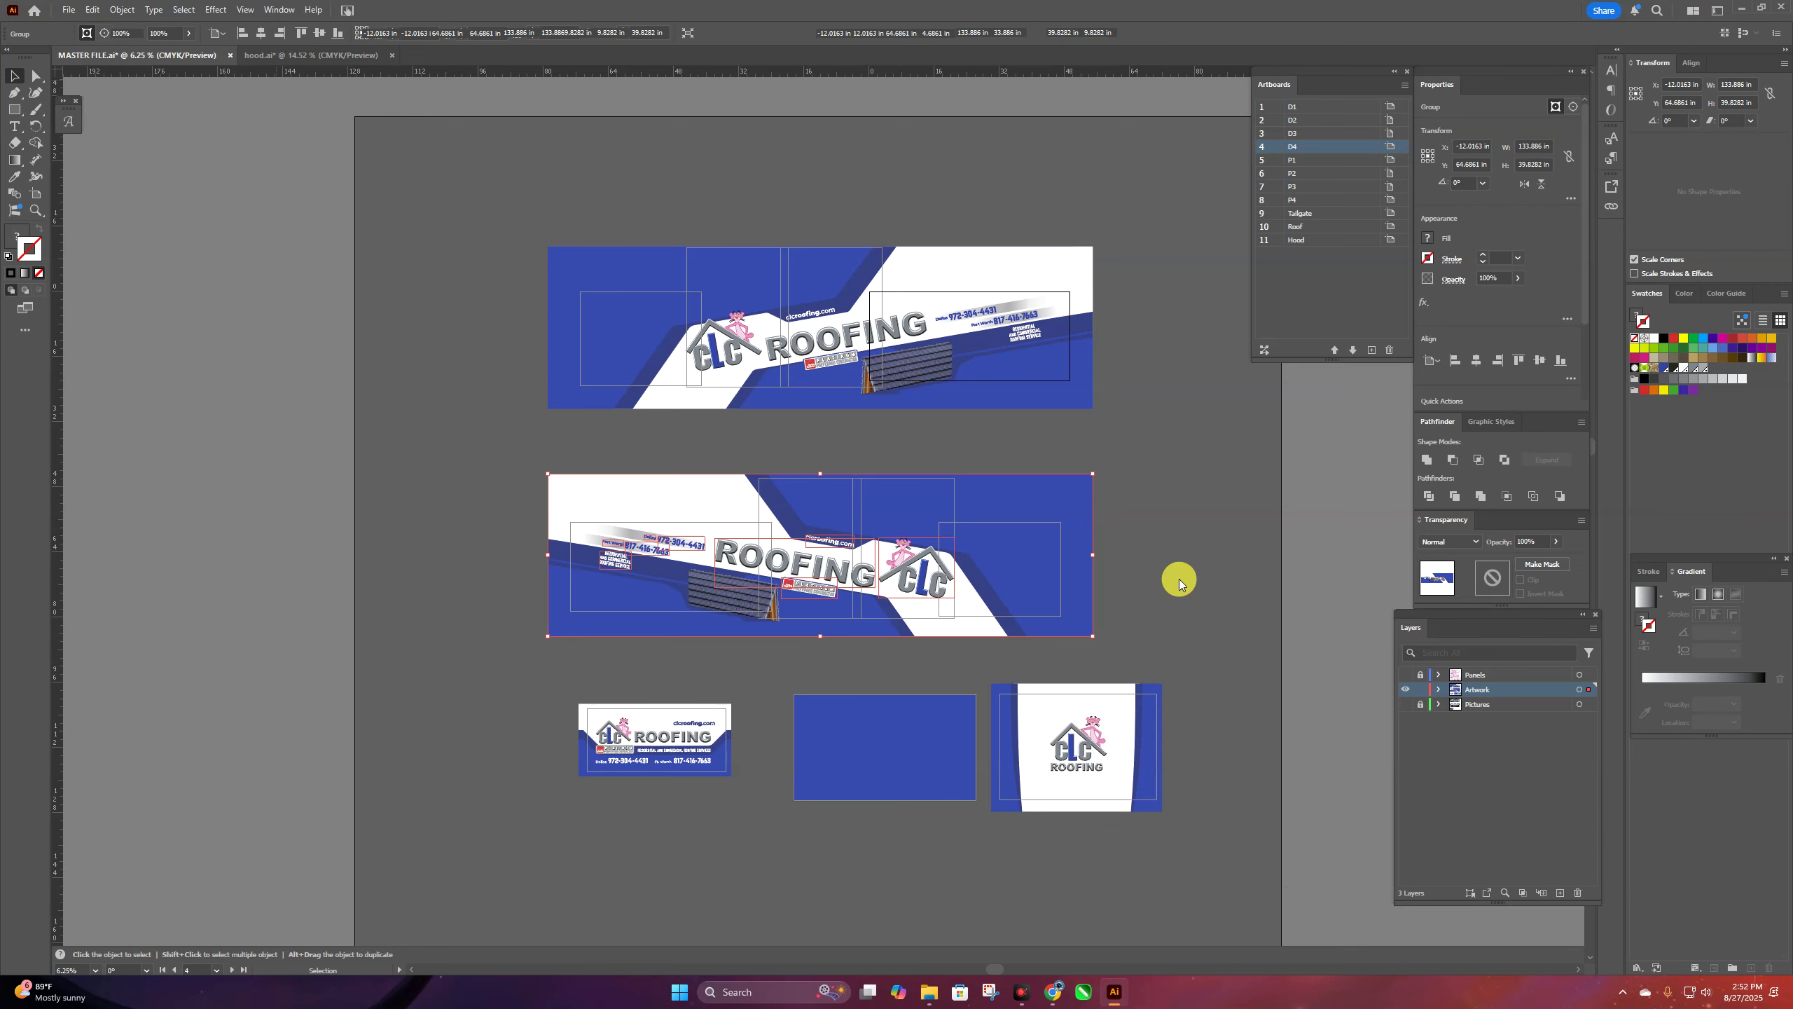
click(1180, 581)
scroll(1200, 649, up, 3)
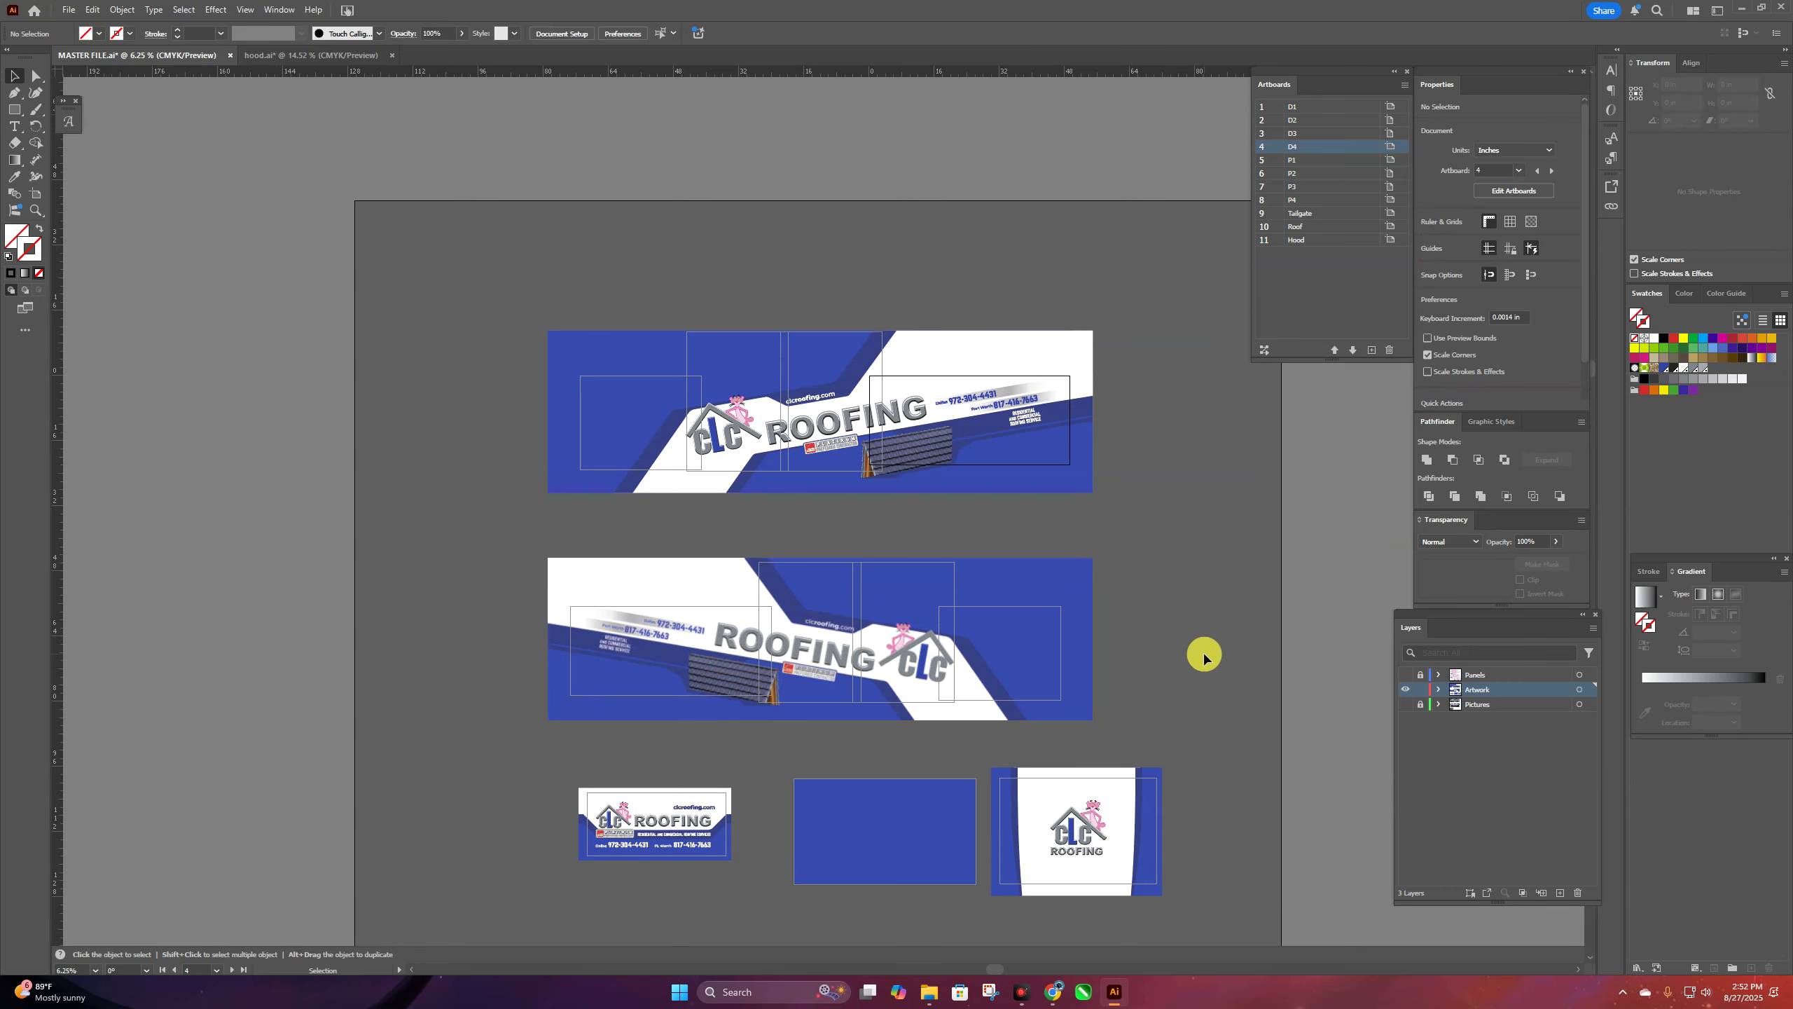
- Check the rasterized passenger side against the vector artwork in outline view, and return to preview
key(ctrl+y)
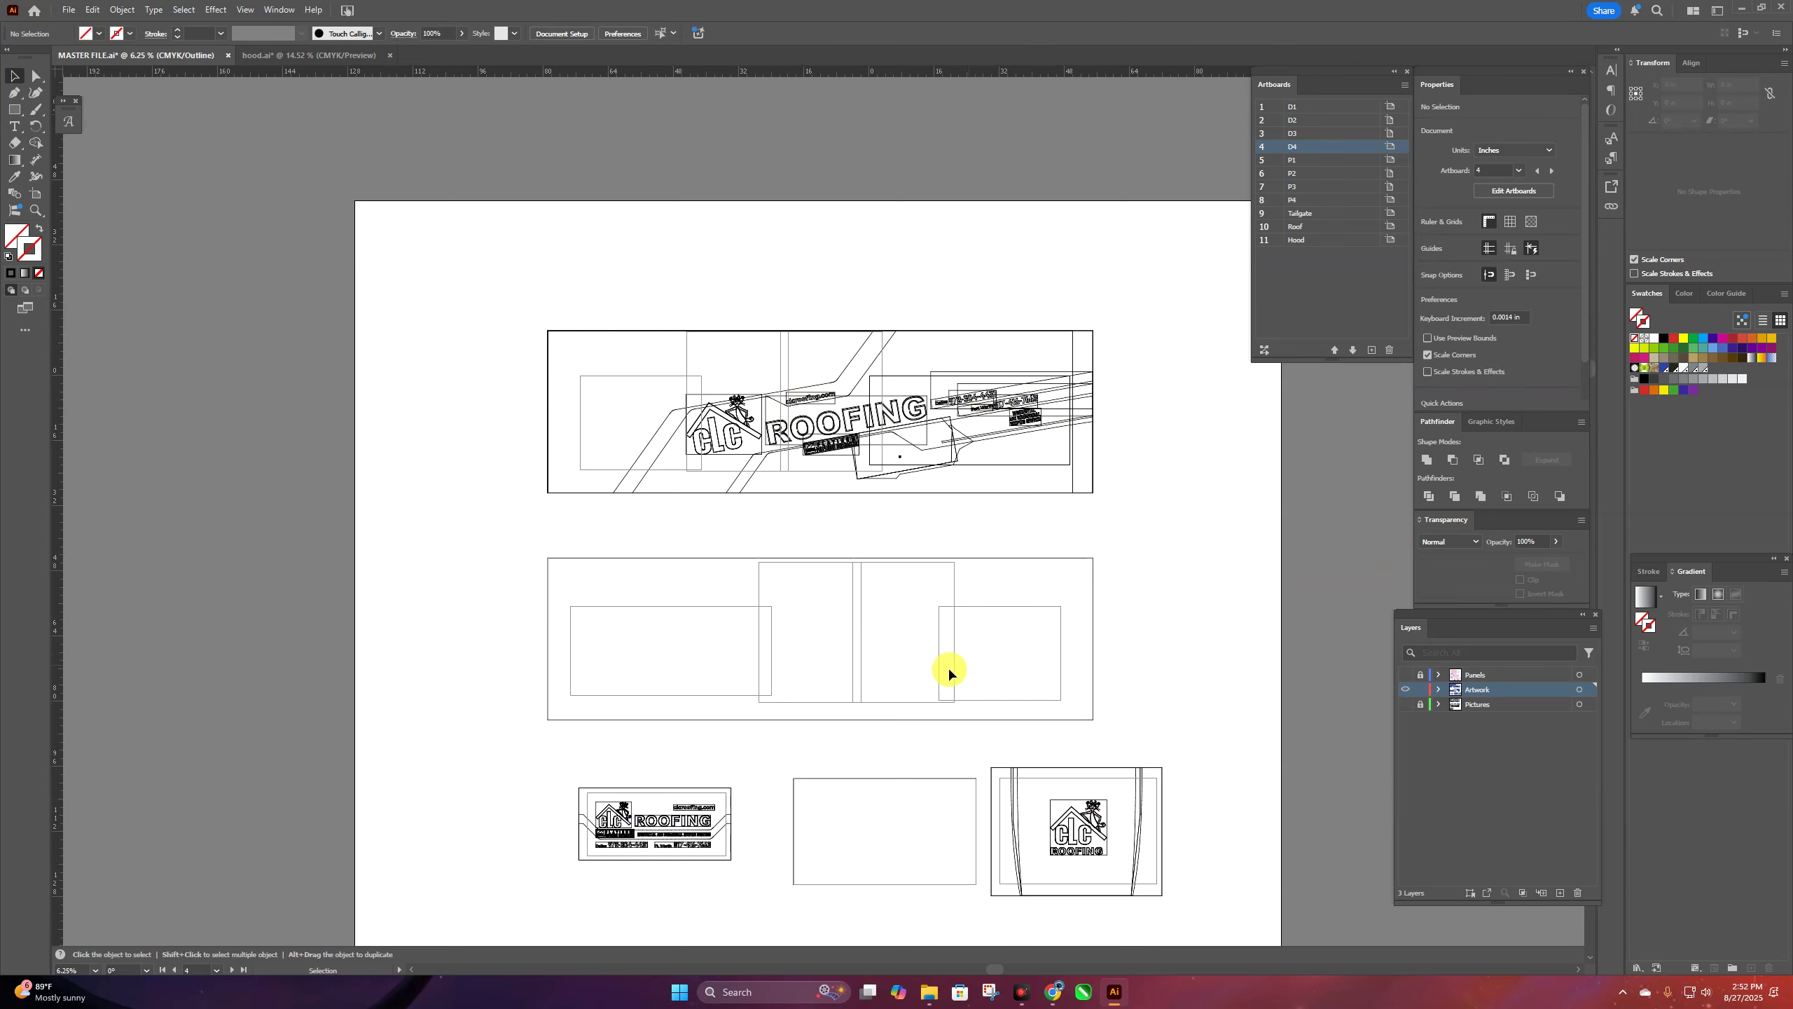
key(ctrl+y)
scroll(1155, 613, down, 5)
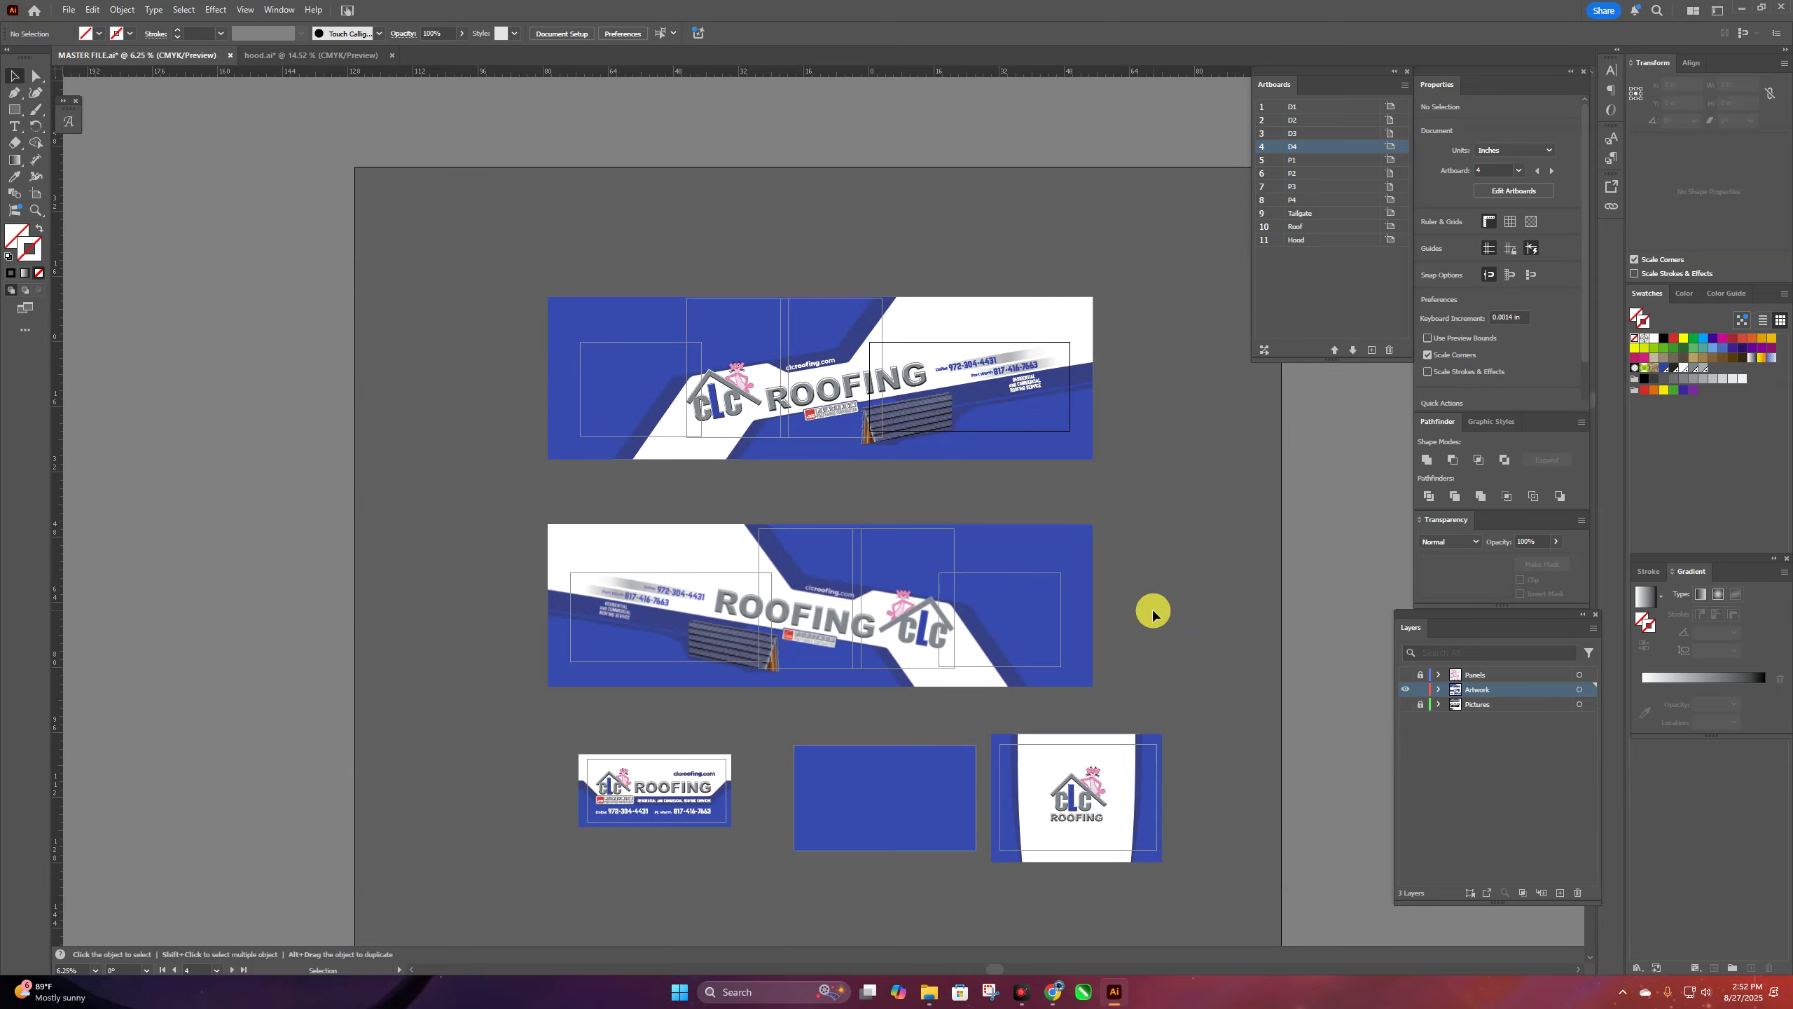
- Examine the rasterized passenger side up close around the ROOFING lettering and website text, and return to the overview of all panels
key(ctrl+plus)
key(ctrl+plus)
key(ctrl+plus)
key(ctrl+plus)
key(ctrl+plus)
scroll(1101, 715, down, 5)
scroll(1101, 715, down, 2)
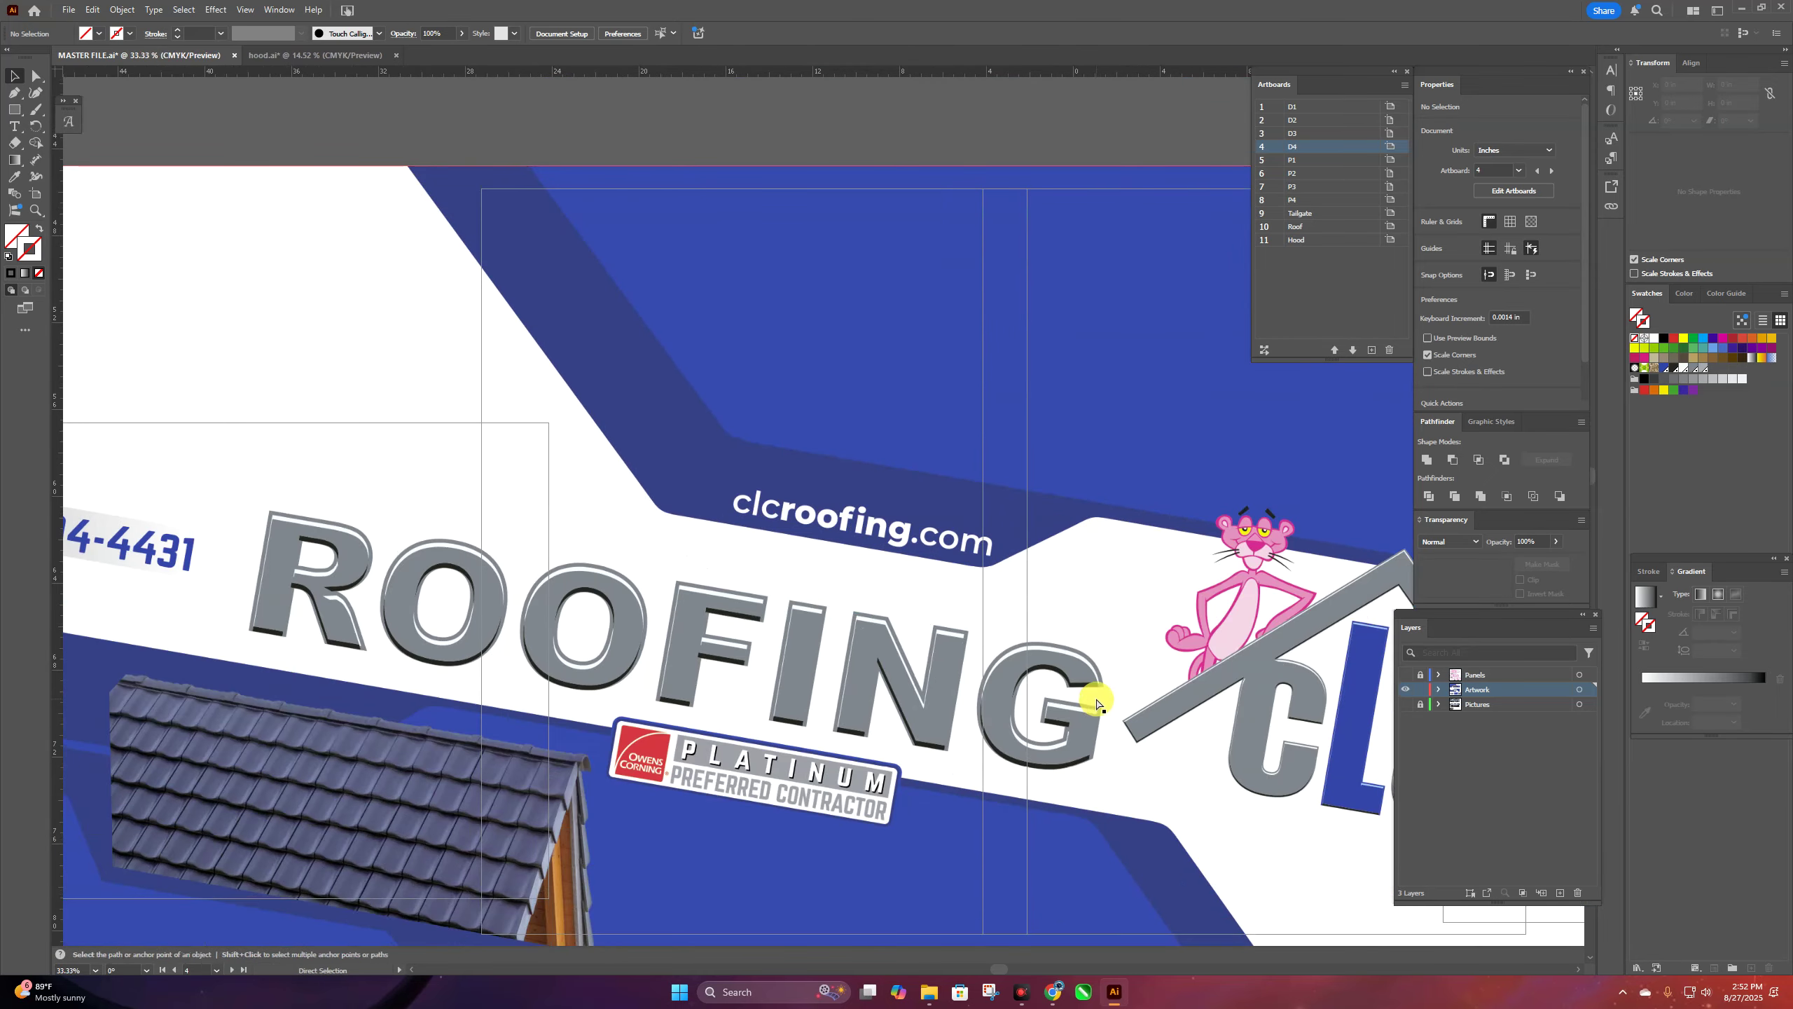
key(ctrl+plus)
key(ctrl+plus)
key(ctrl+plus)
key(ctrl+minus)
key(ctrl+minus)
key(ctrl+minus)
key(ctrl+minus)
key(ctrl+minus)
key(ctrl+minus)
key(ctrl+minus)
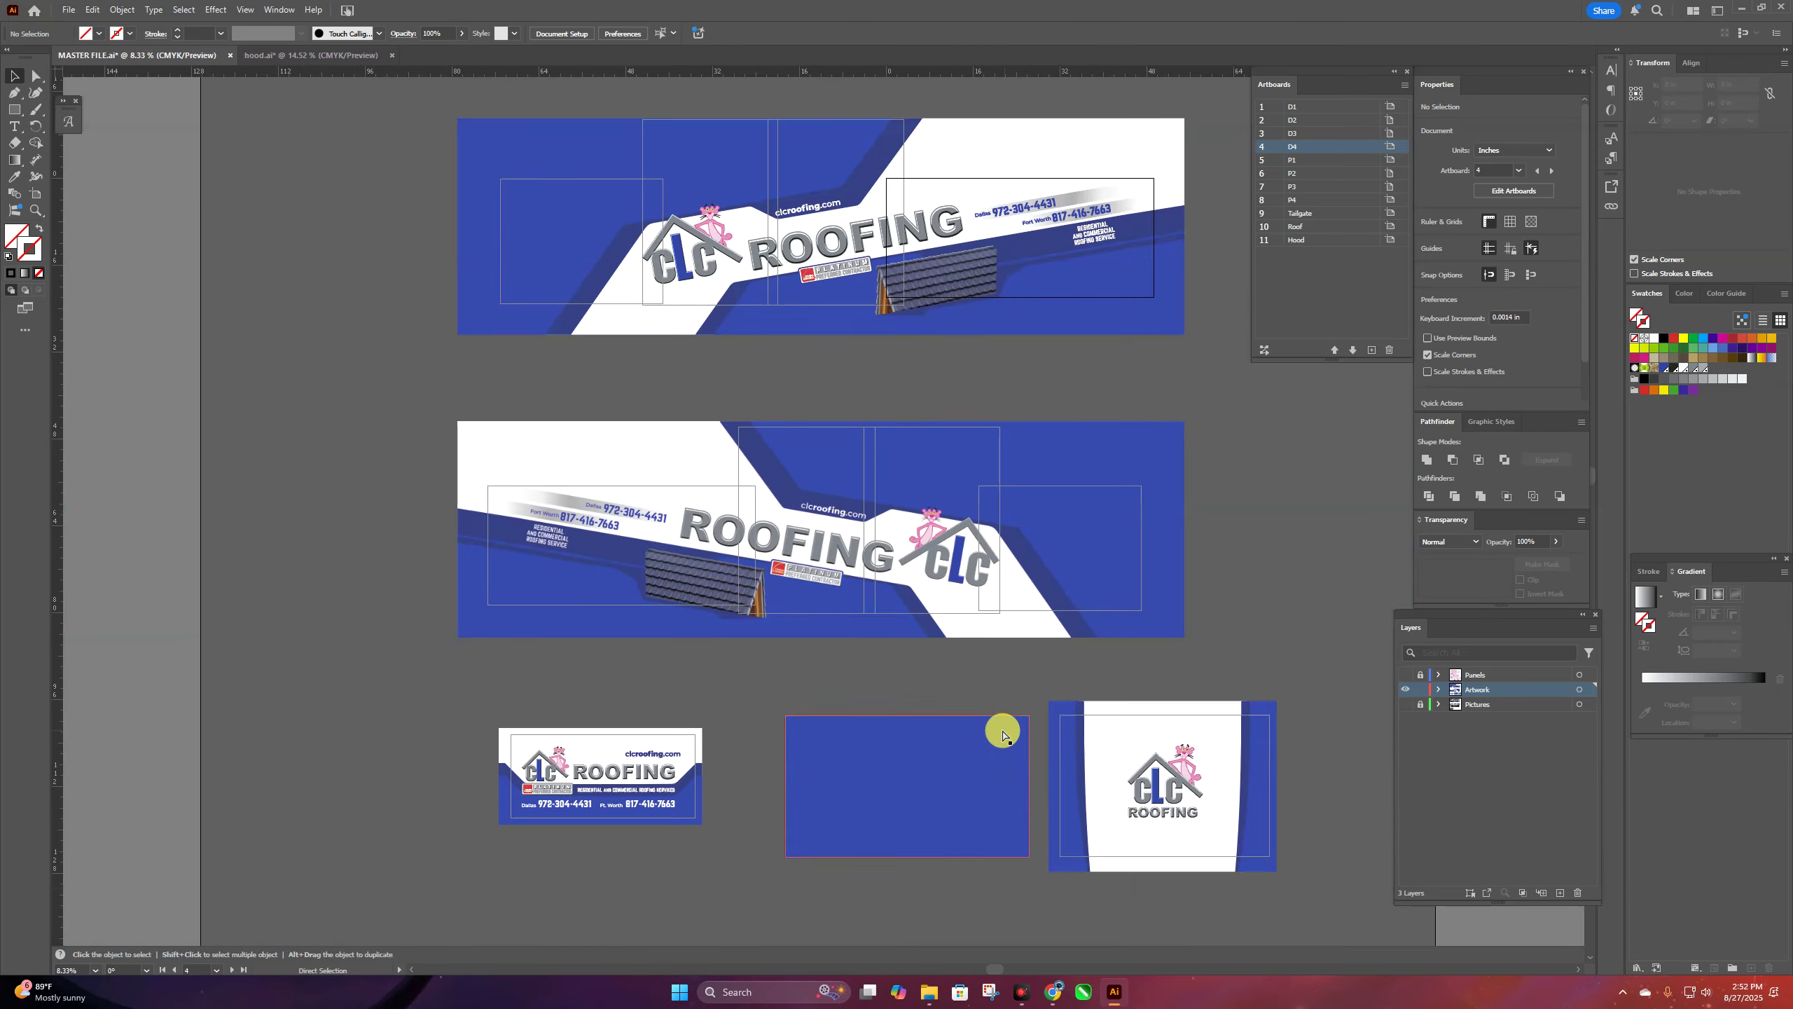
scroll(1108, 733, up, 4)
key(ctrl+minus)
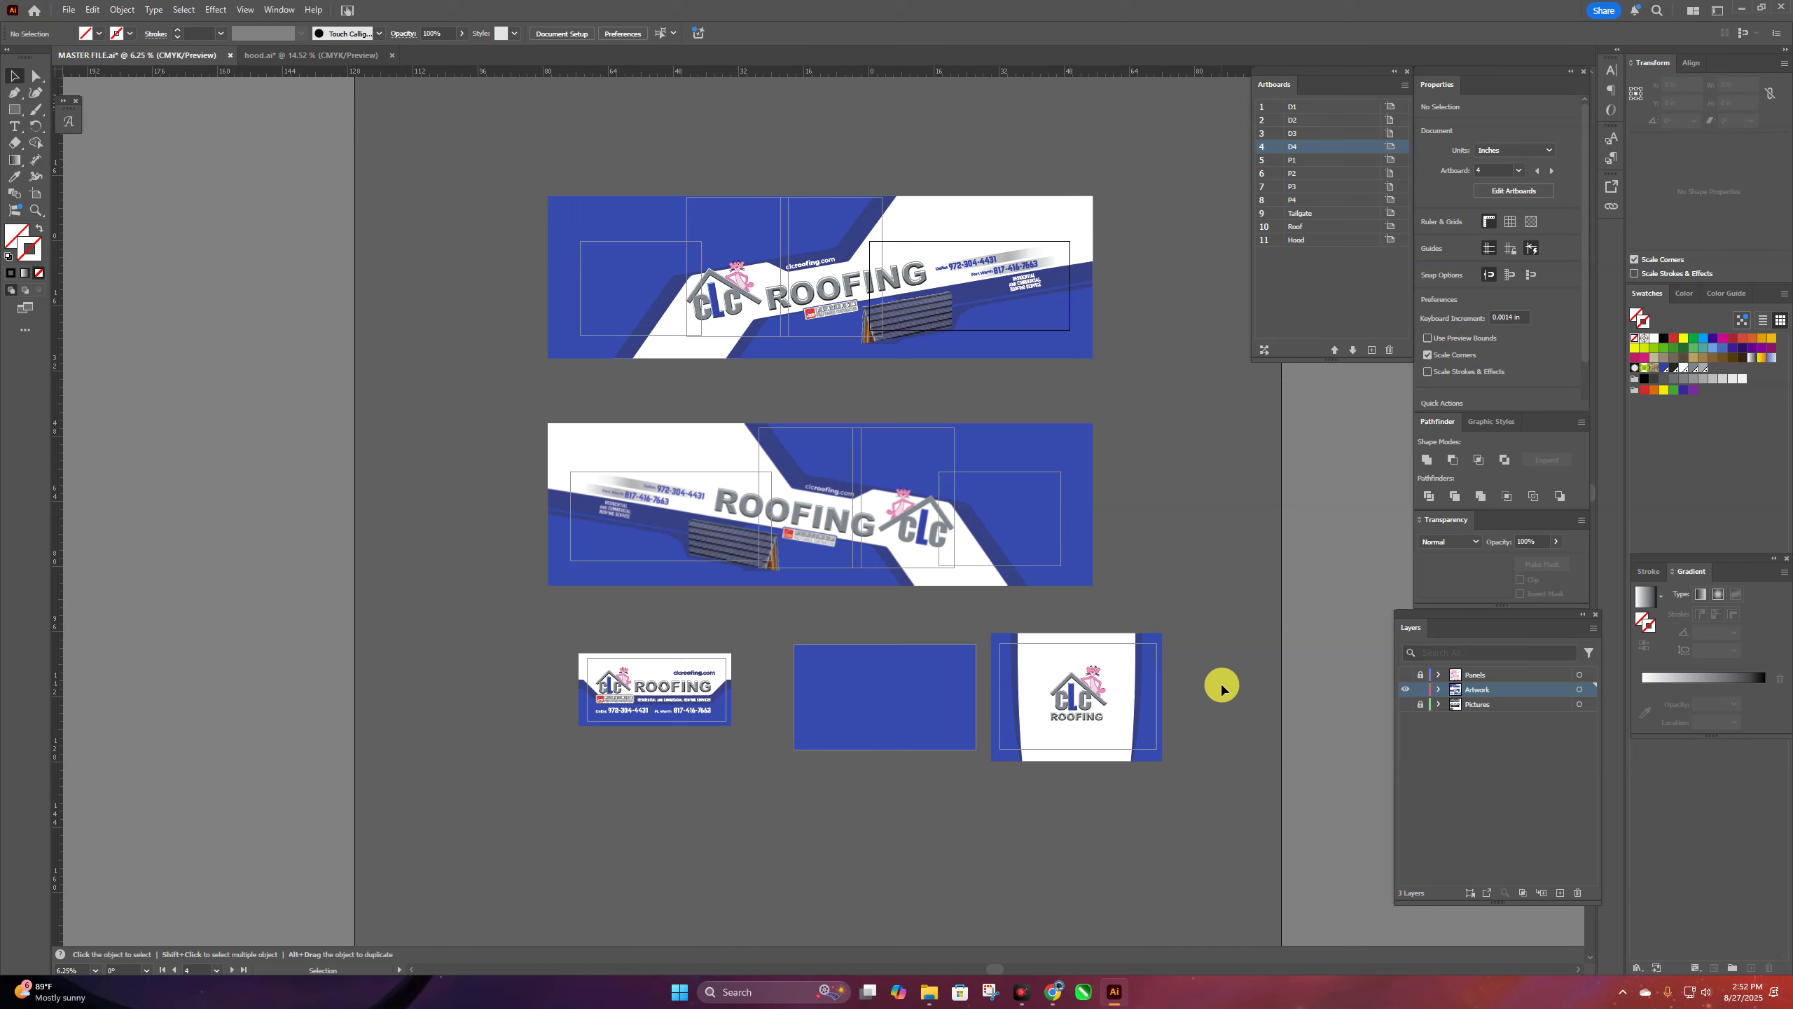
click(1518, 729)
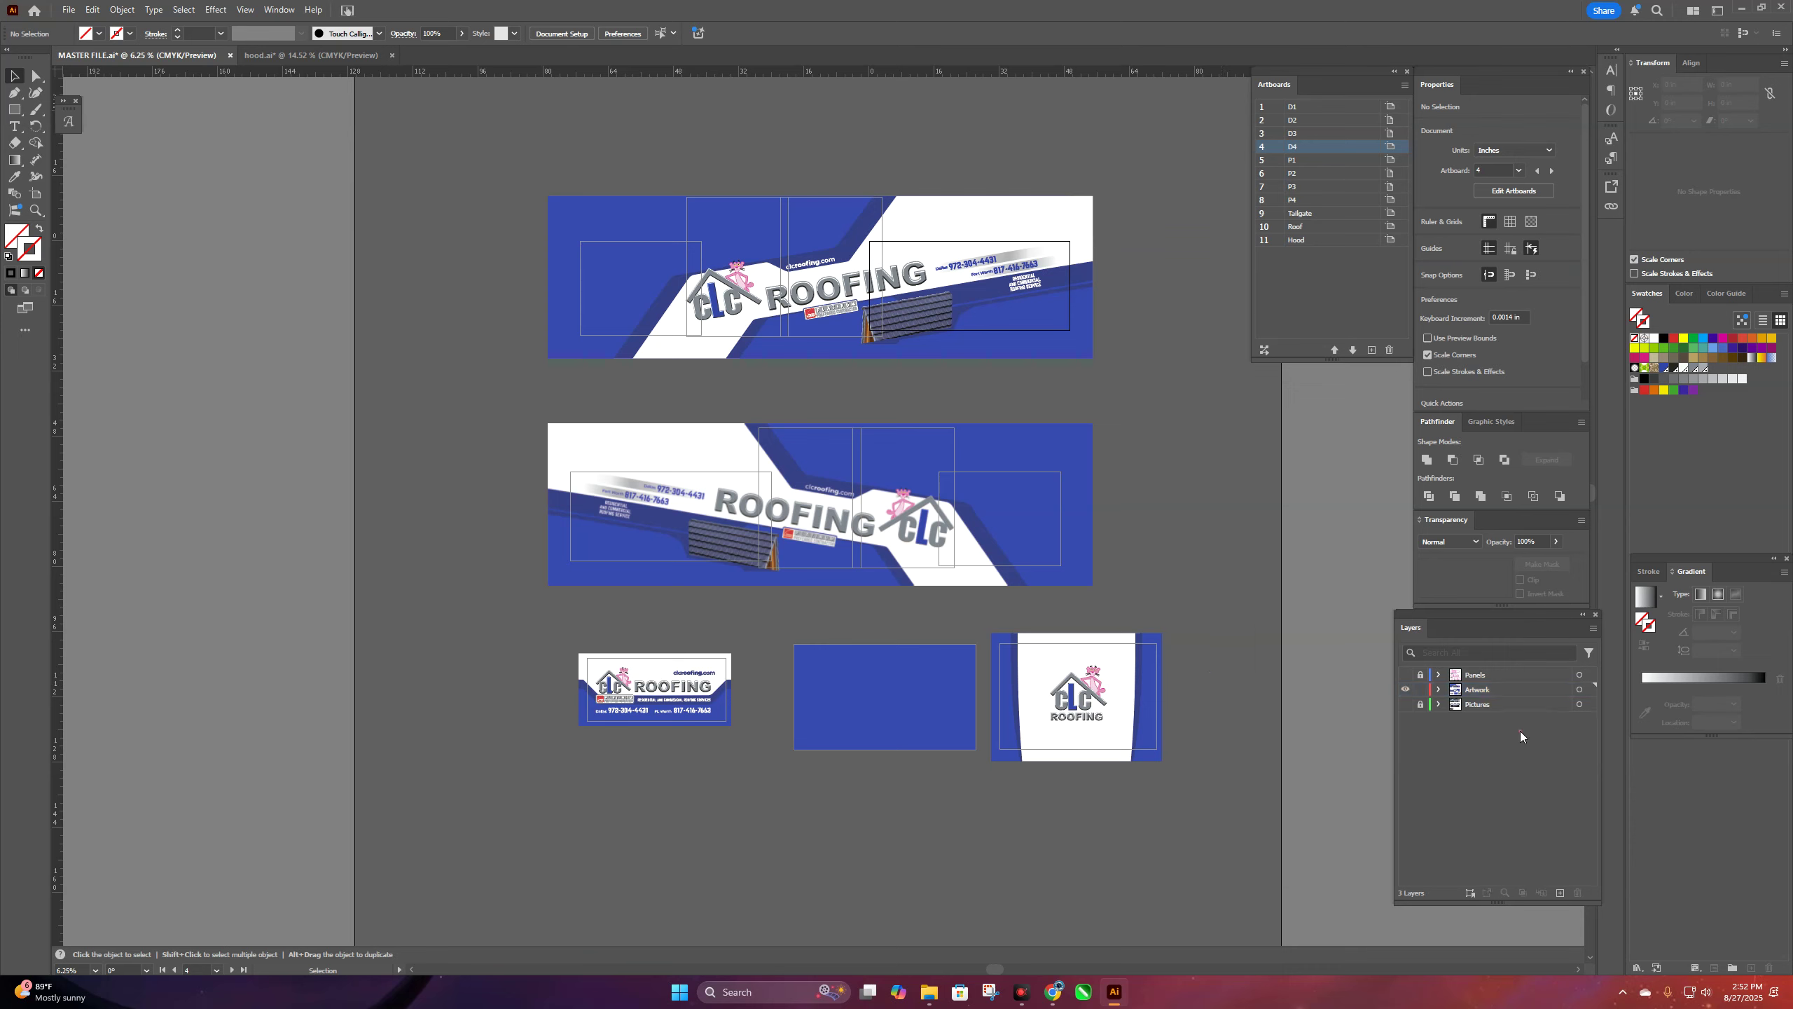